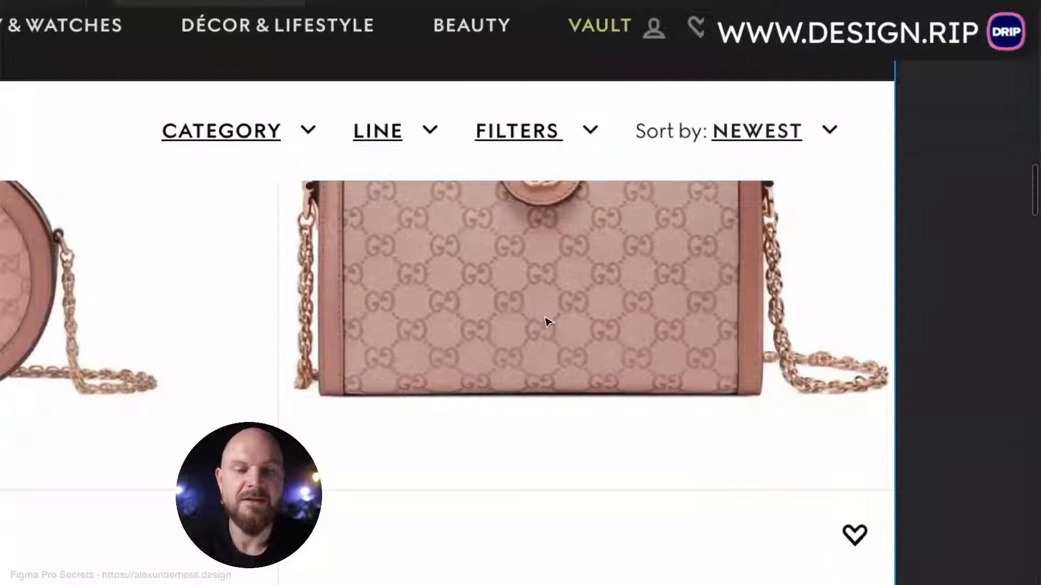
Step: Examine the repeating patterns on the pink Gucci handbags and the checkered Louis Vuitton Neverfull and Pochette bags in the reference images
scroll(549, 304, down, 4)
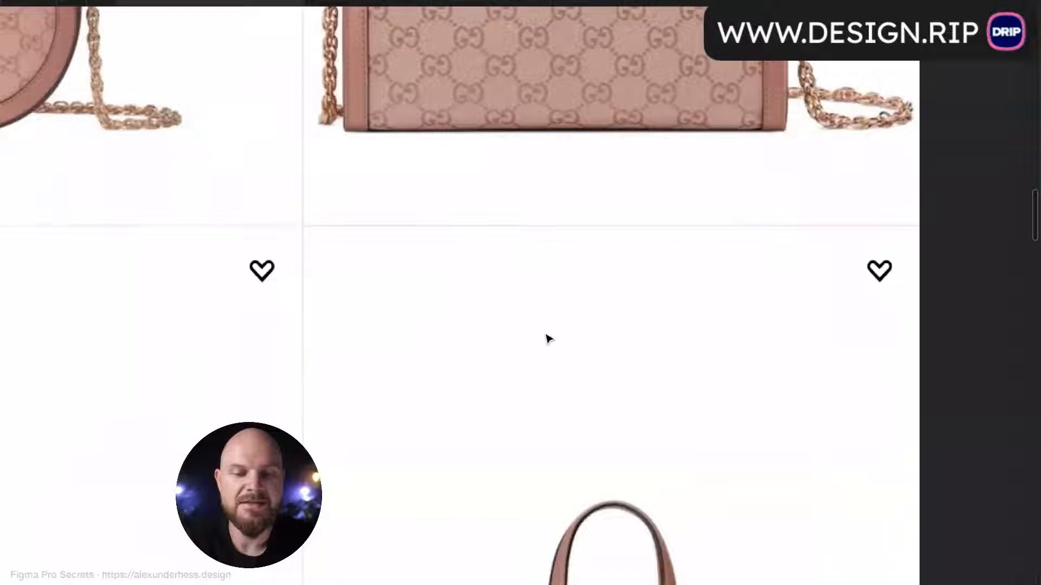
scroll(552, 380, down, 7)
scroll(552, 426, left, 10)
scroll(550, 426, left, 11)
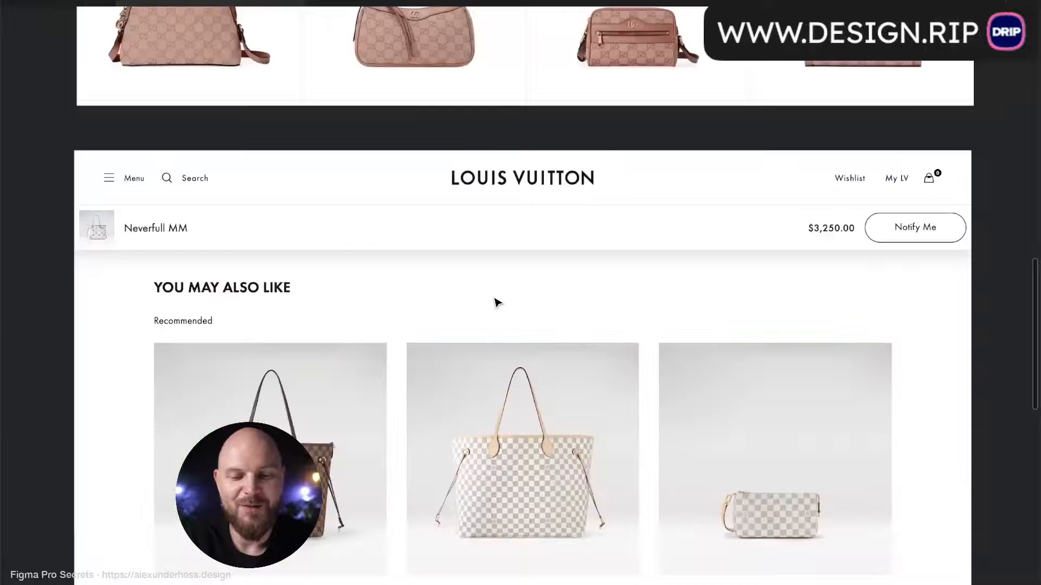
scroll(497, 302, down, 3)
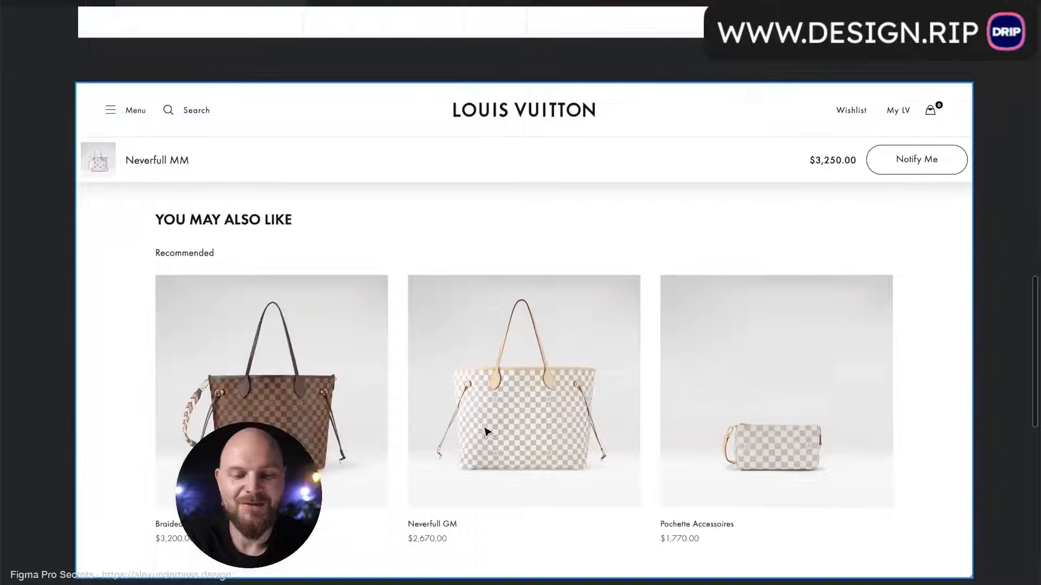
scroll(485, 431, up, 5)
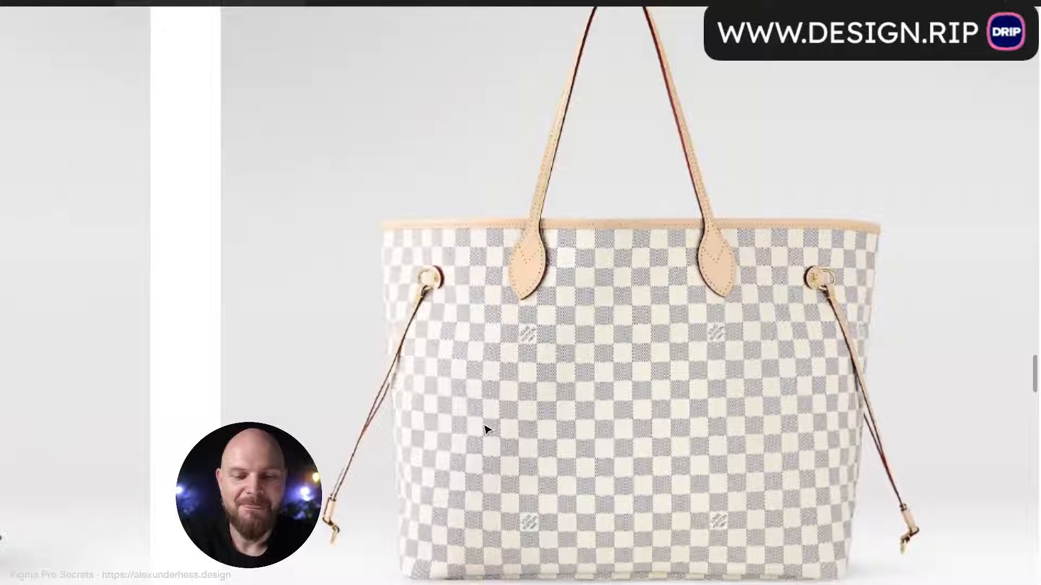
scroll(485, 430, down, 4)
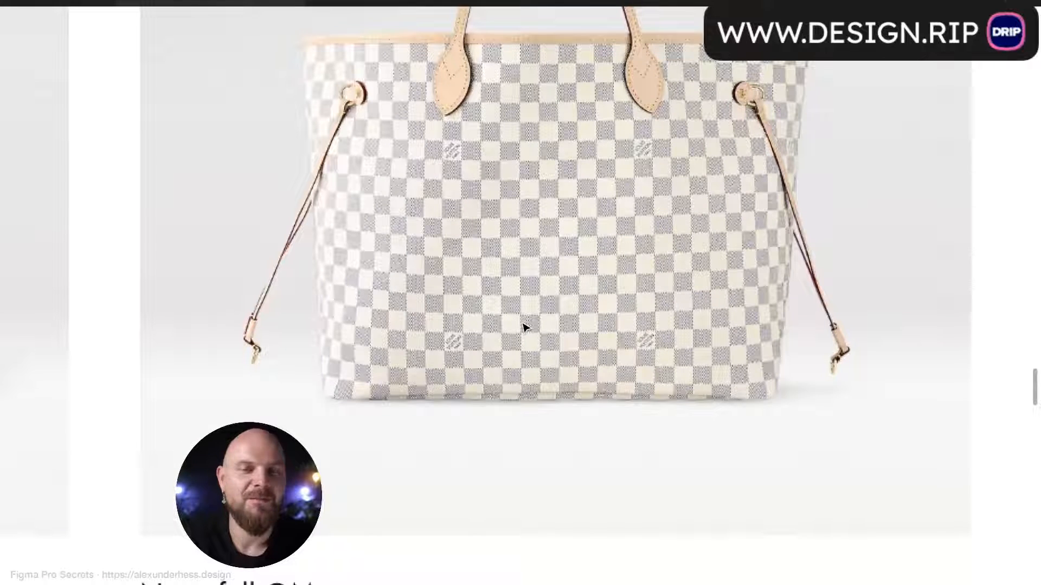
scroll(524, 328, down, 3)
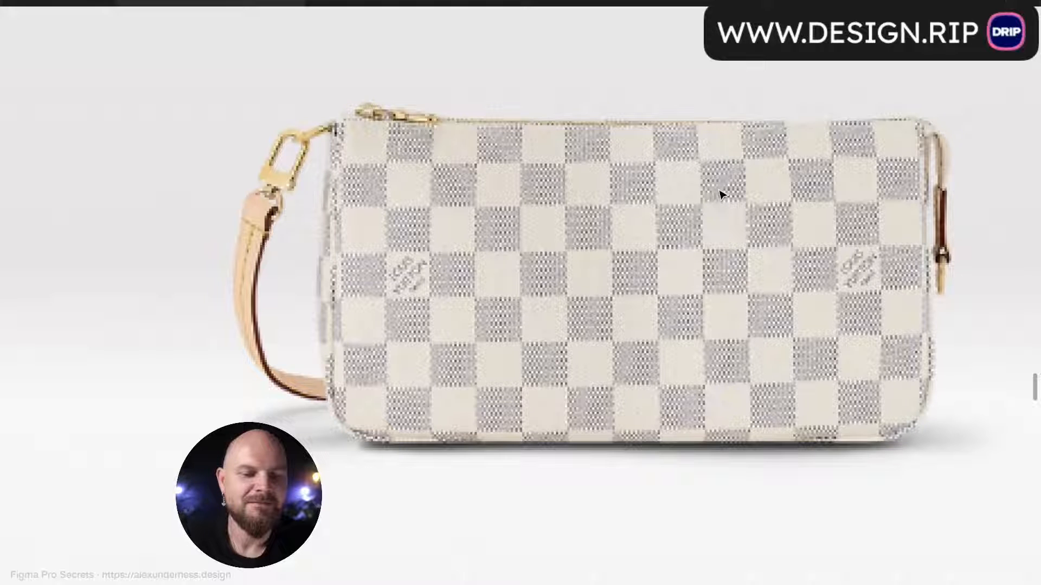
click(728, 203)
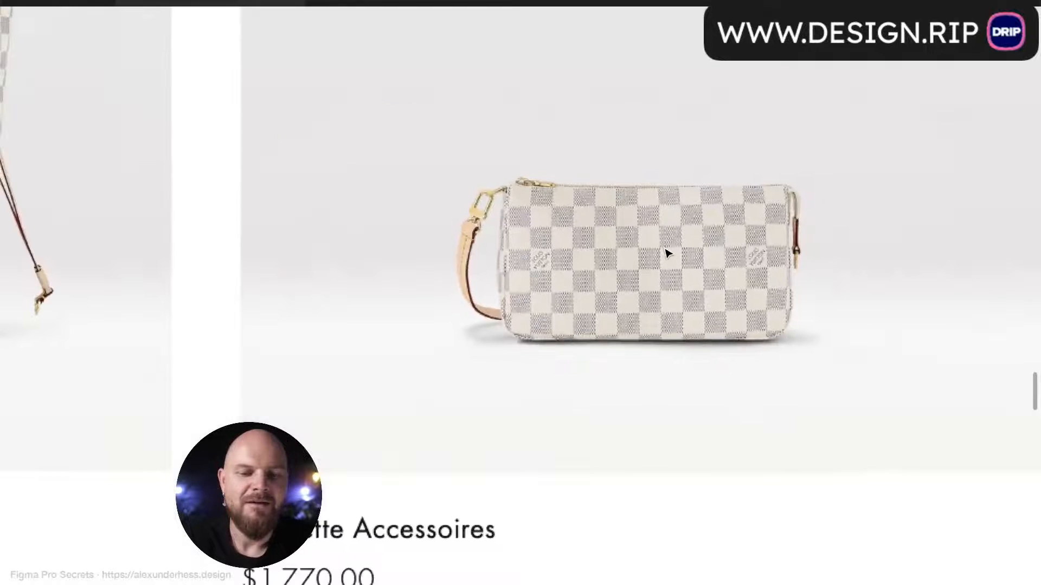
scroll(667, 254, down, 3)
scroll(667, 253, left, 8)
scroll(668, 253, up, 2)
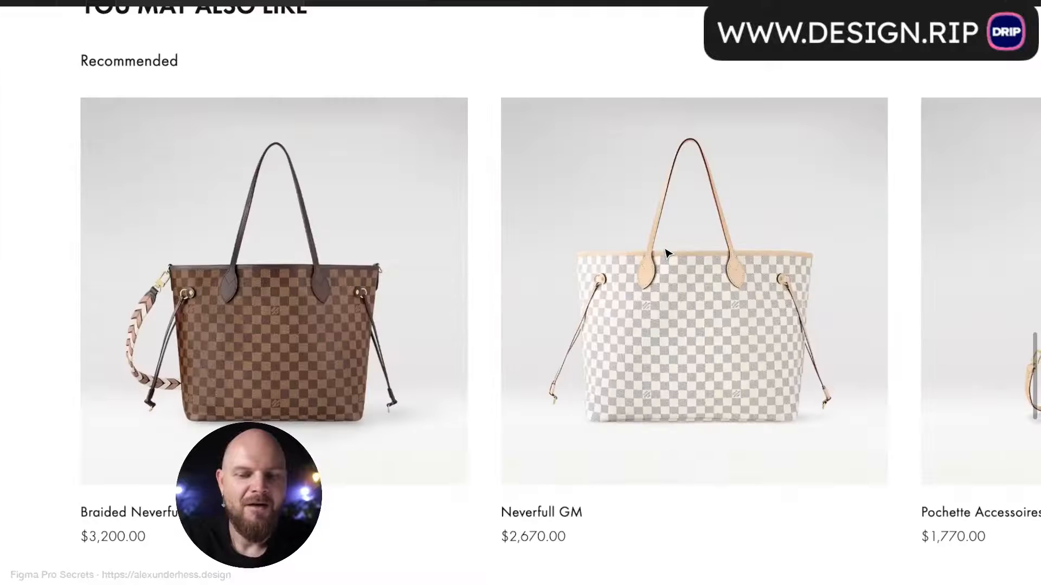
scroll(201, 344, up, 5)
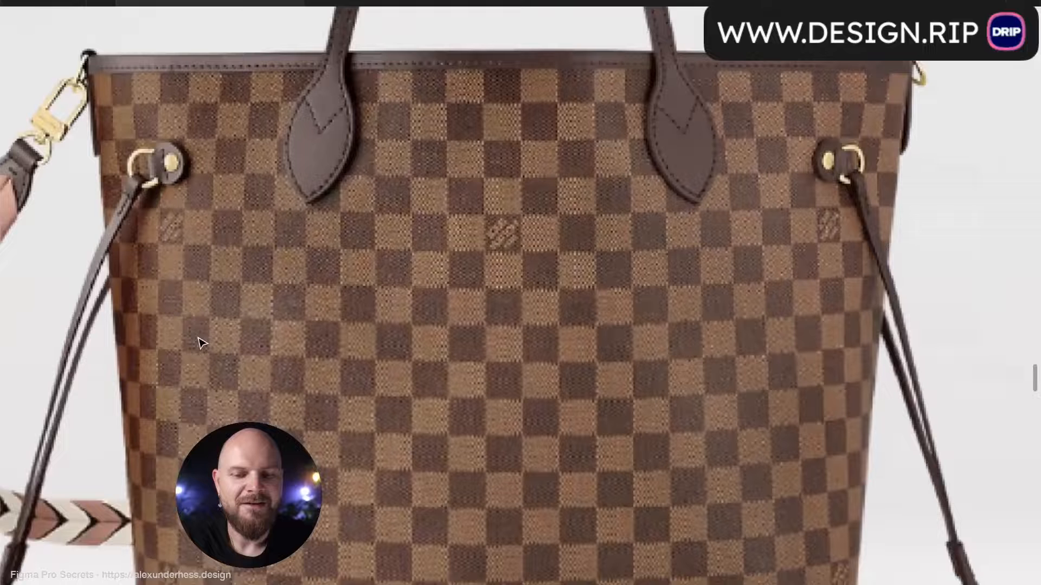
scroll(201, 344, down, 5)
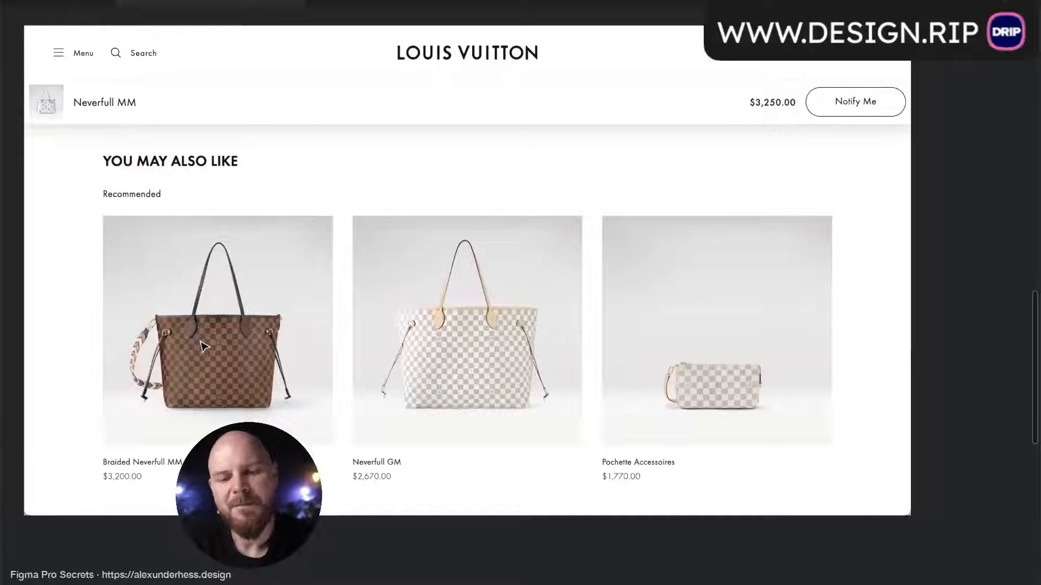
scroll(405, 365, up, 8)
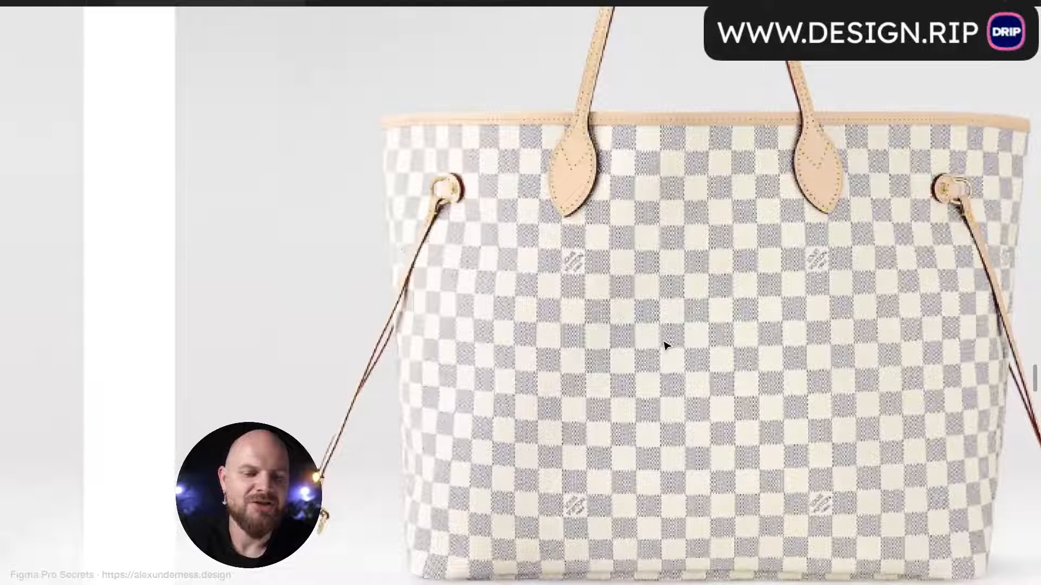
scroll(666, 346, down, 5)
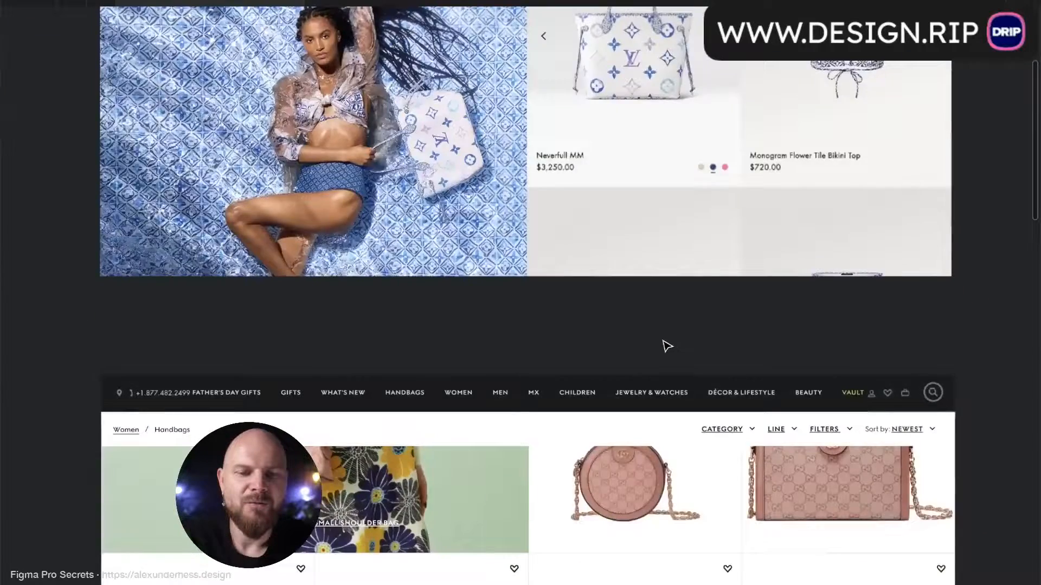
Step: Examine the monogram pattern on the LV By The Pool Neverfull bag and the GG pattern on the pink Gucci shoulder bag
scroll(667, 346, up, 6)
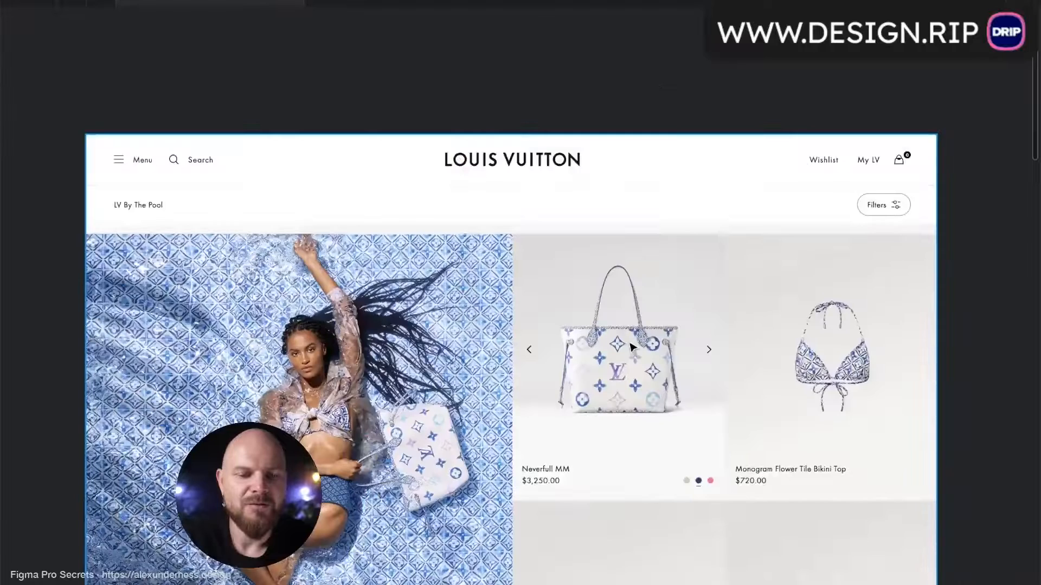
scroll(630, 345, up, 4)
scroll(624, 385, down, 10)
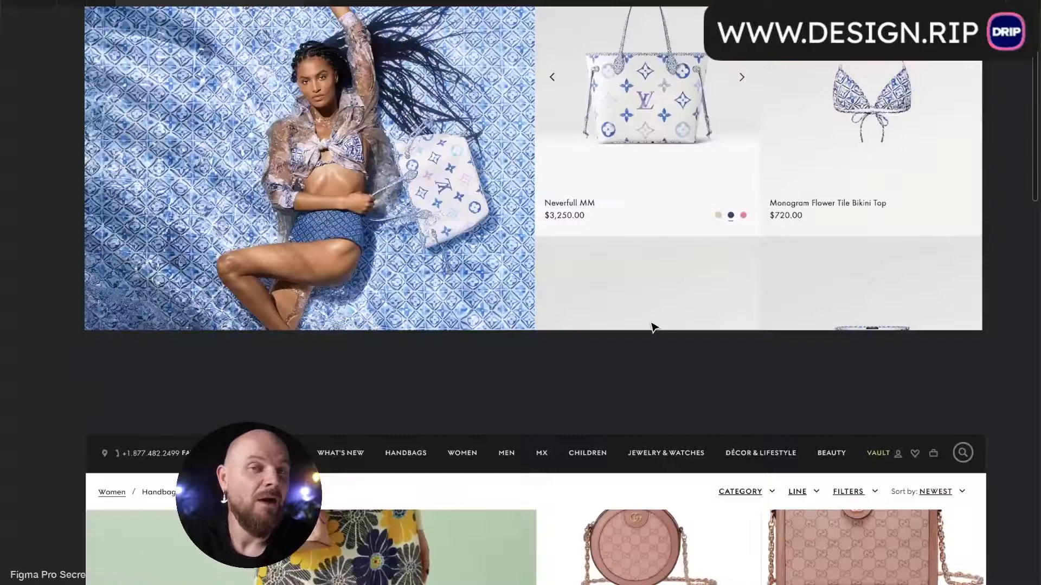
scroll(654, 327, up, 1)
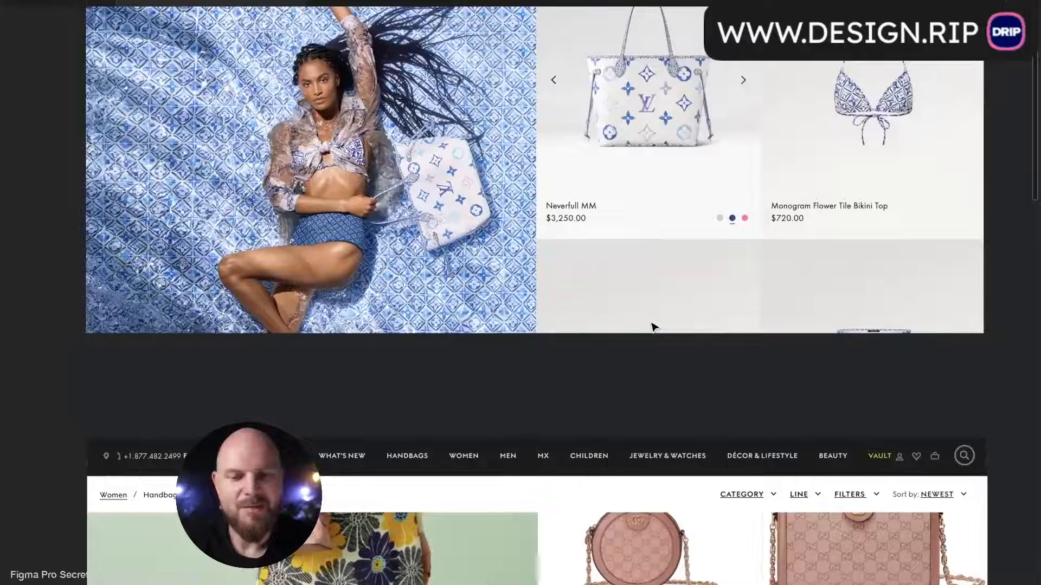
scroll(653, 327, up, 3)
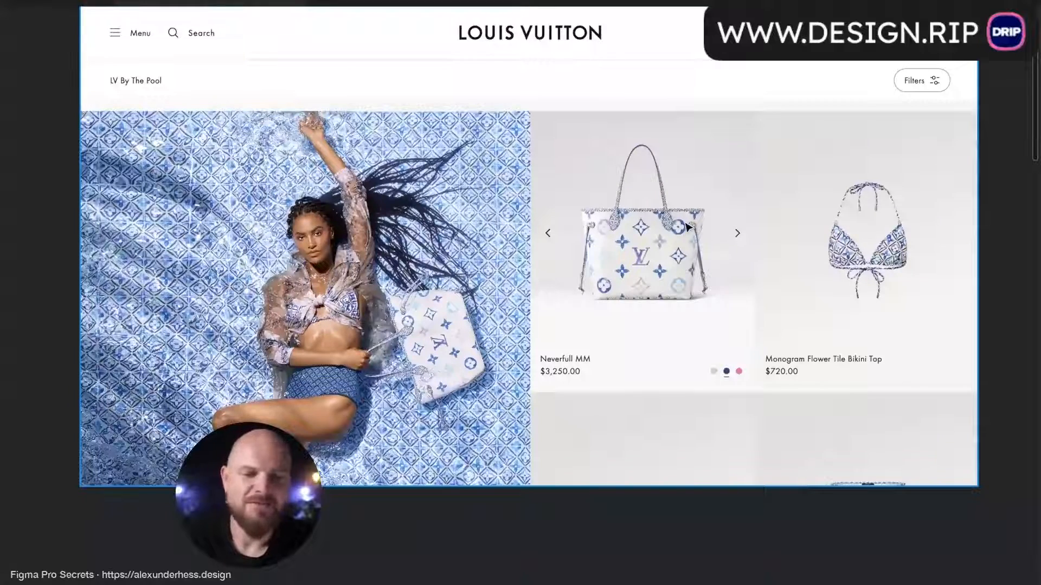
scroll(661, 228, up, 10)
scroll(661, 228, down, 10)
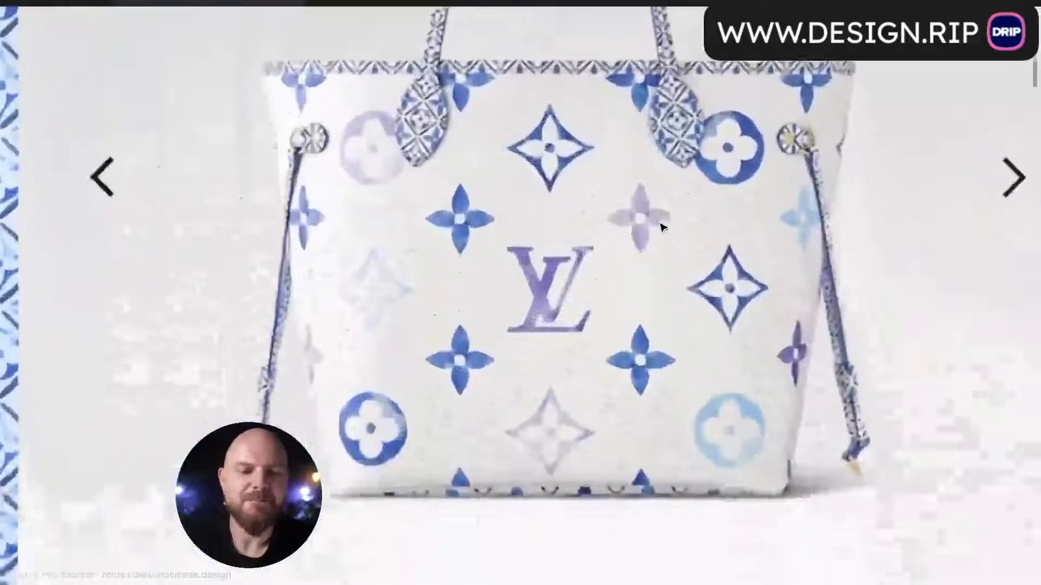
scroll(661, 233, down, 5)
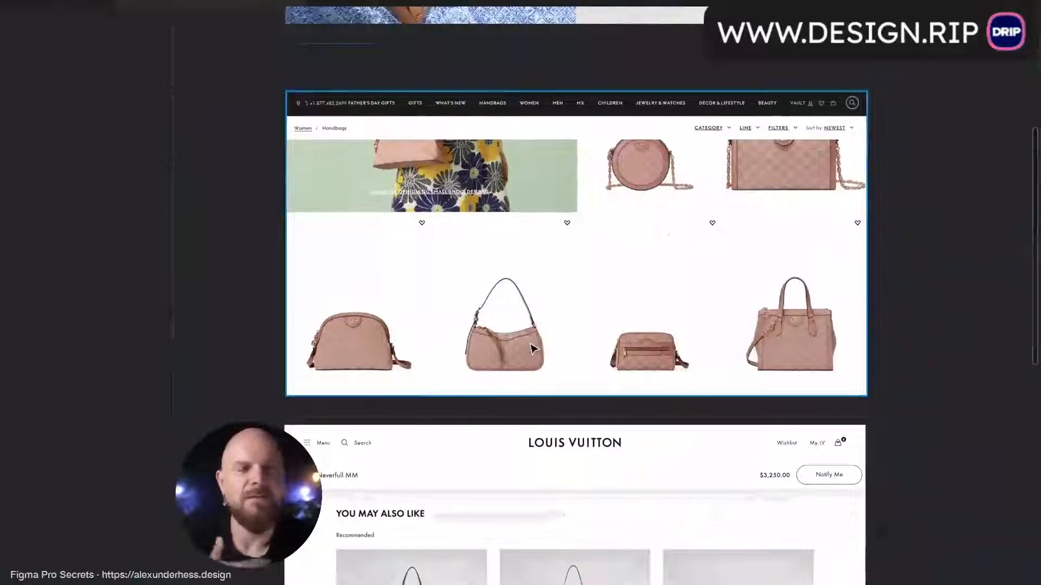
scroll(499, 378, up, 10)
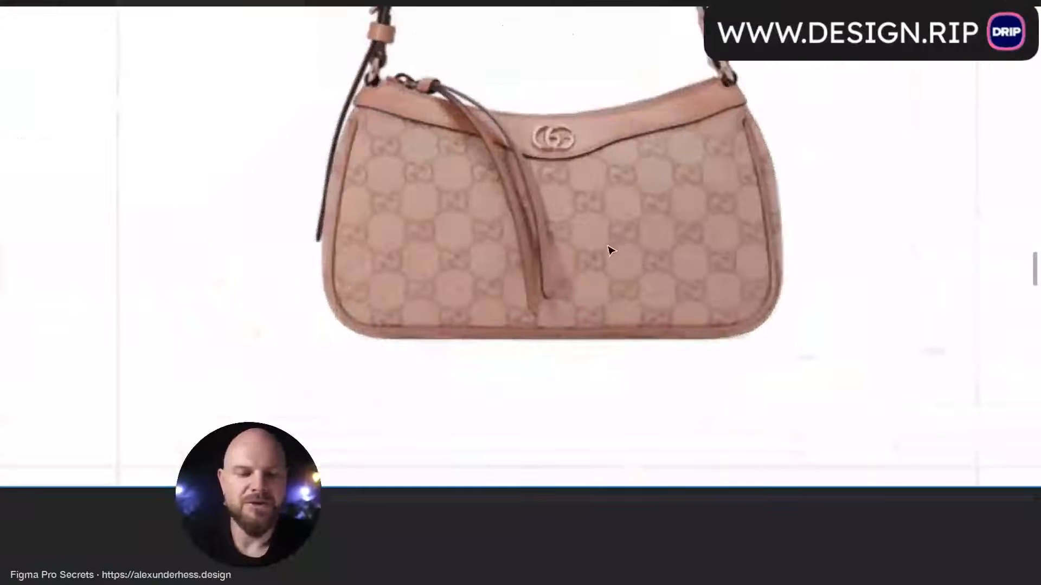
scroll(662, 216, up, 5)
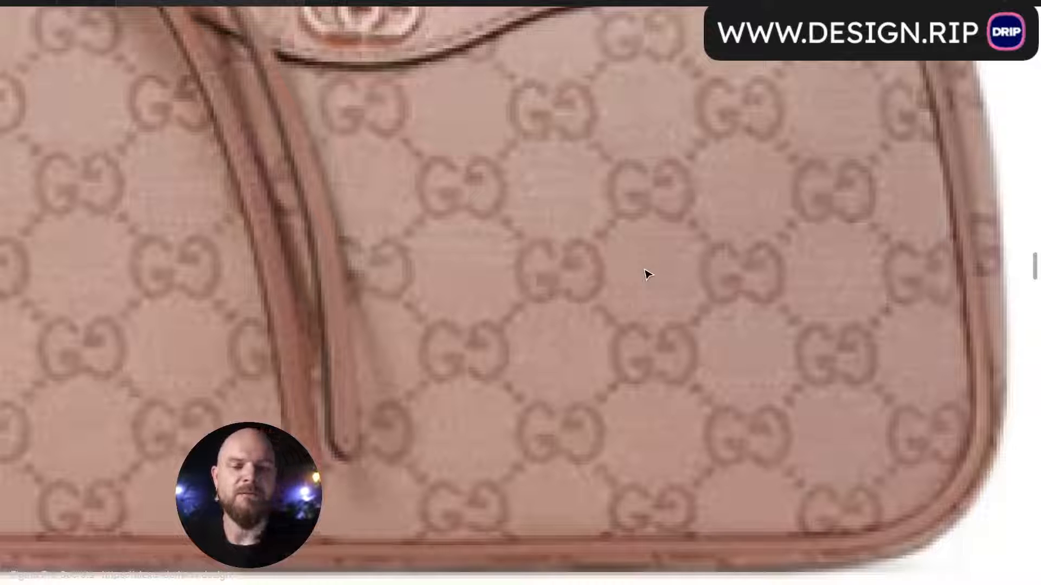
scroll(645, 272, down, 5)
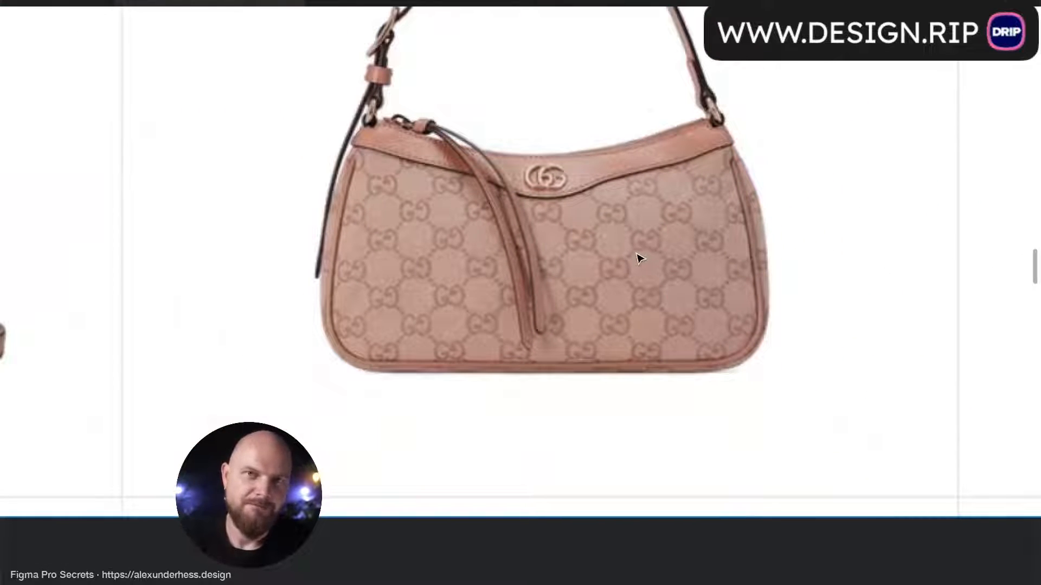
Step: Draw a 300 × 300 frame on the empty canvas below the last Louis Vuitton reference image
scroll(640, 263, down, 3)
scroll(641, 272, down, 10)
scroll(657, 390, down, 10)
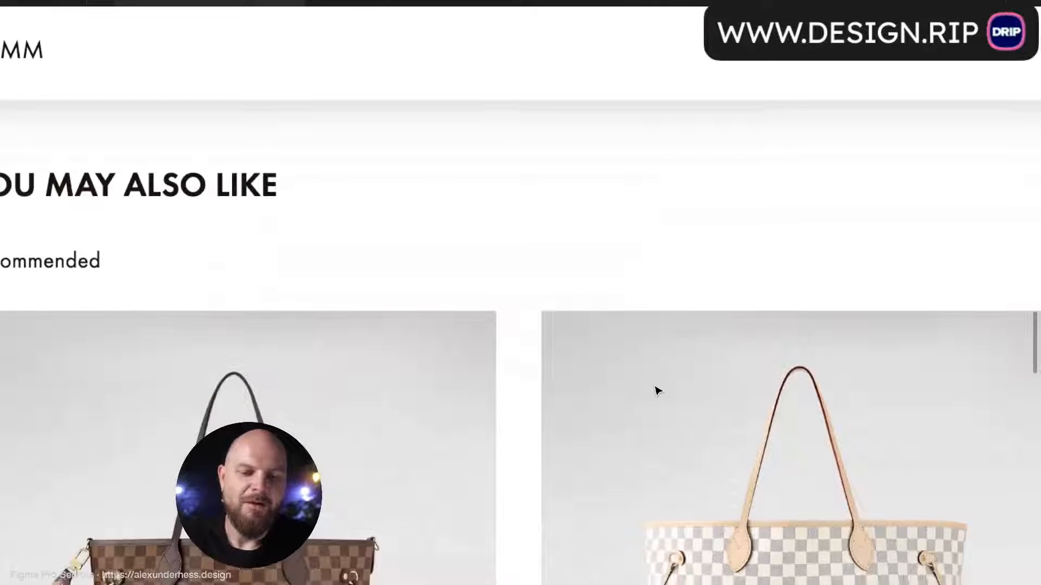
scroll(658, 390, down, 5)
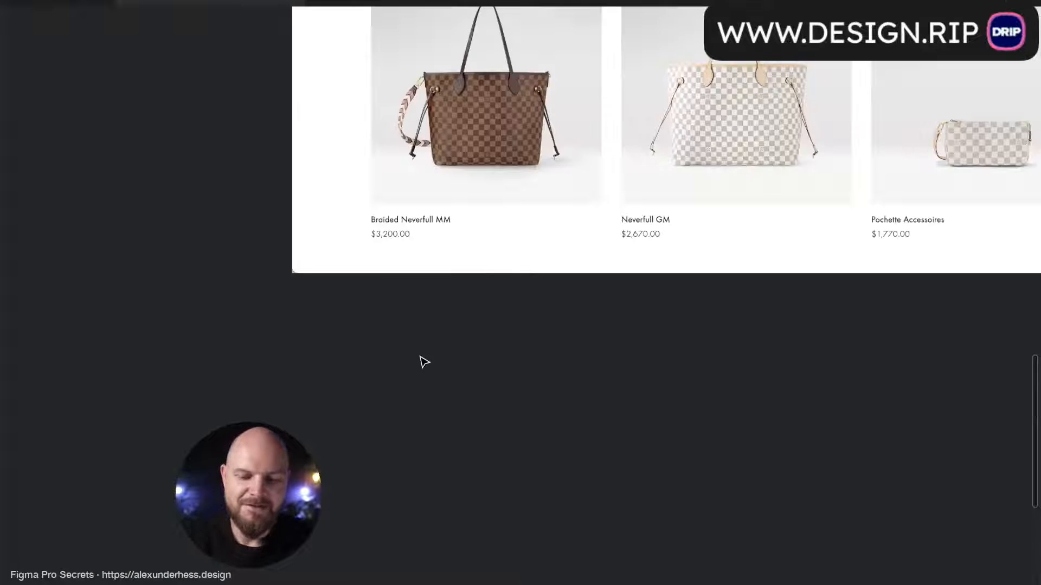
key(f)
mouse_move(323, 313)
mouse_down()
mouse_move(509, 466)
mouse_move(509, 479)
mouse_up()
scroll(393, 437, up, 2)
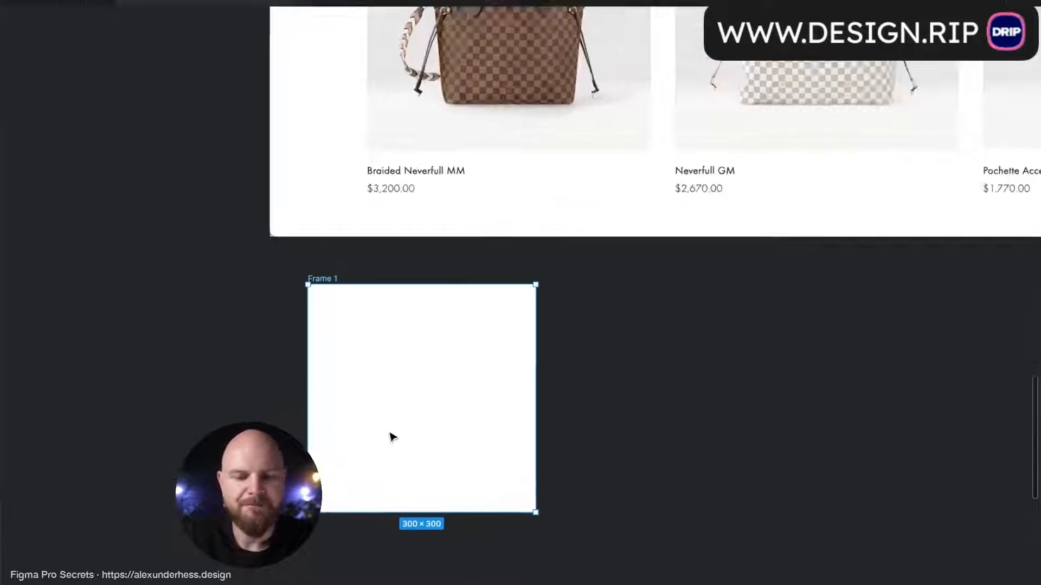
Step: Add a text letter G inside the frame, place it at about X 84, Y 92, and show the hidden interface
scroll(393, 437, up, 3)
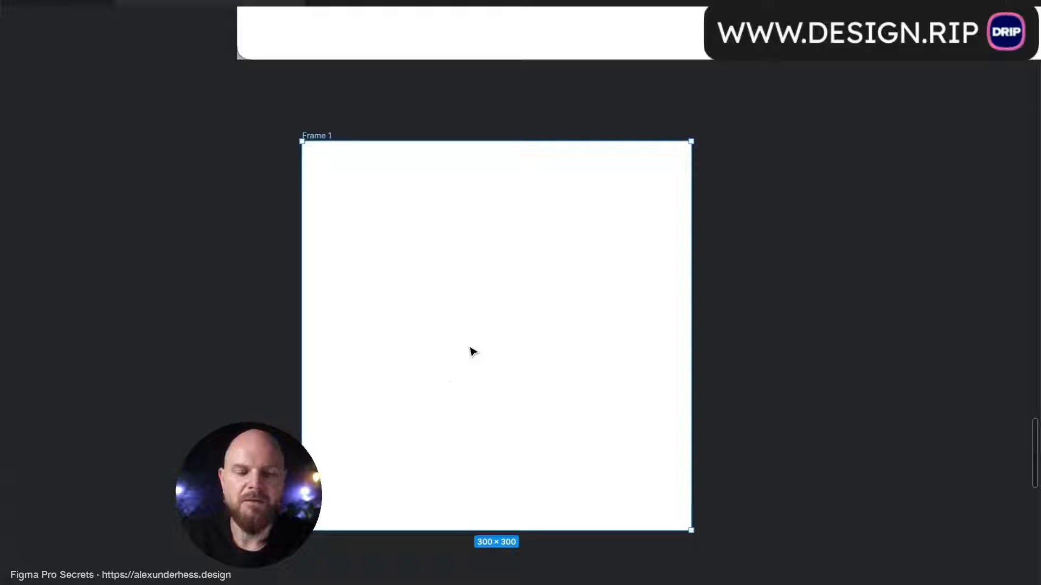
key(t)
click(480, 308)
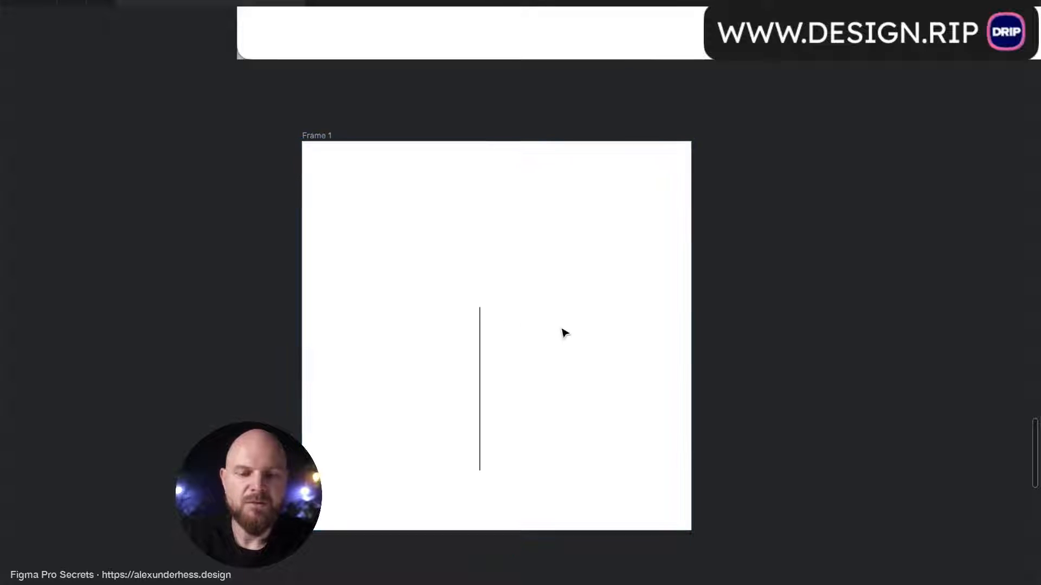
text(G)
key(Escape)
drag(533, 414, 467, 364)
key(ctrl+backslash)
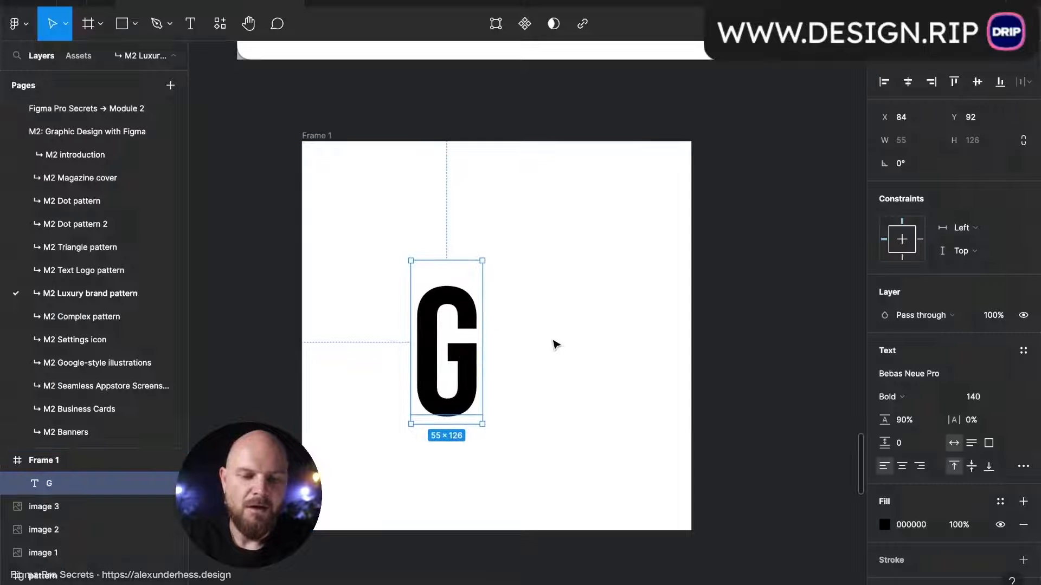
Step: Set the G's font to Roboto Slab and shift the letter to about X 67
click(967, 372)
text(Roboto Slab)
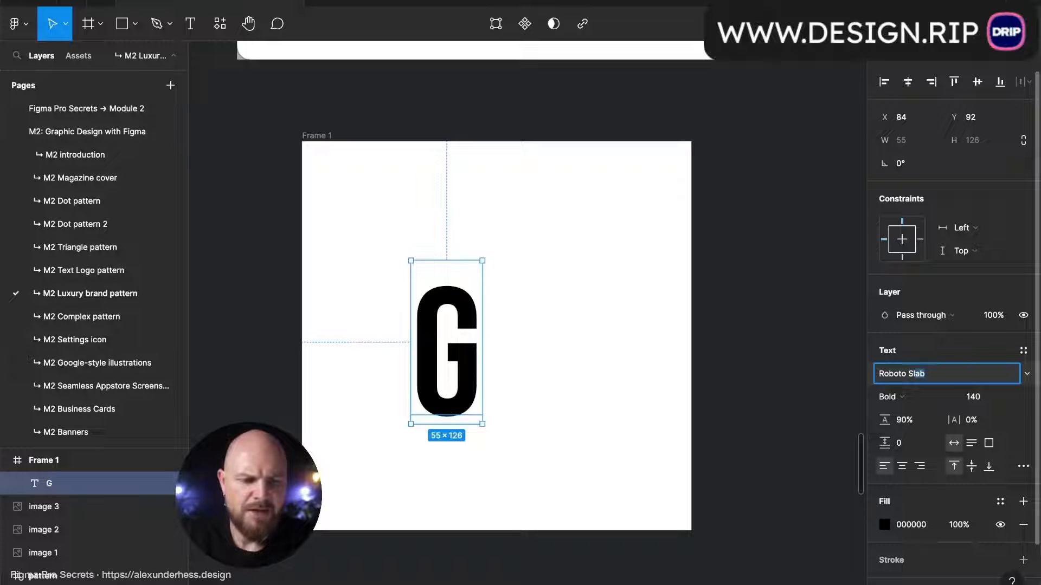
key(Return)
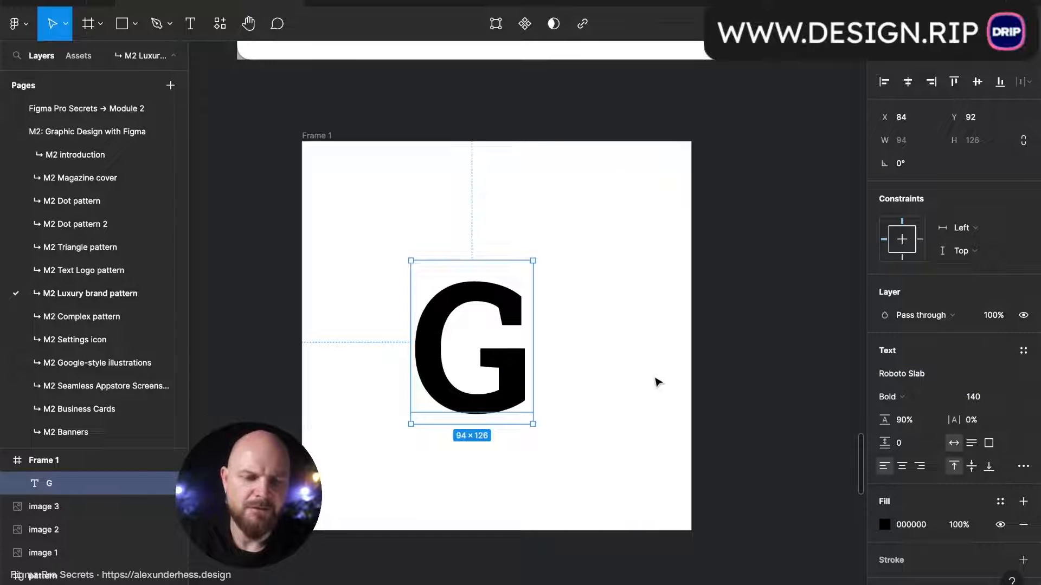
drag(517, 394, 495, 403)
Step: Try Bodoni 72 as the font for the letter G
click(887, 378)
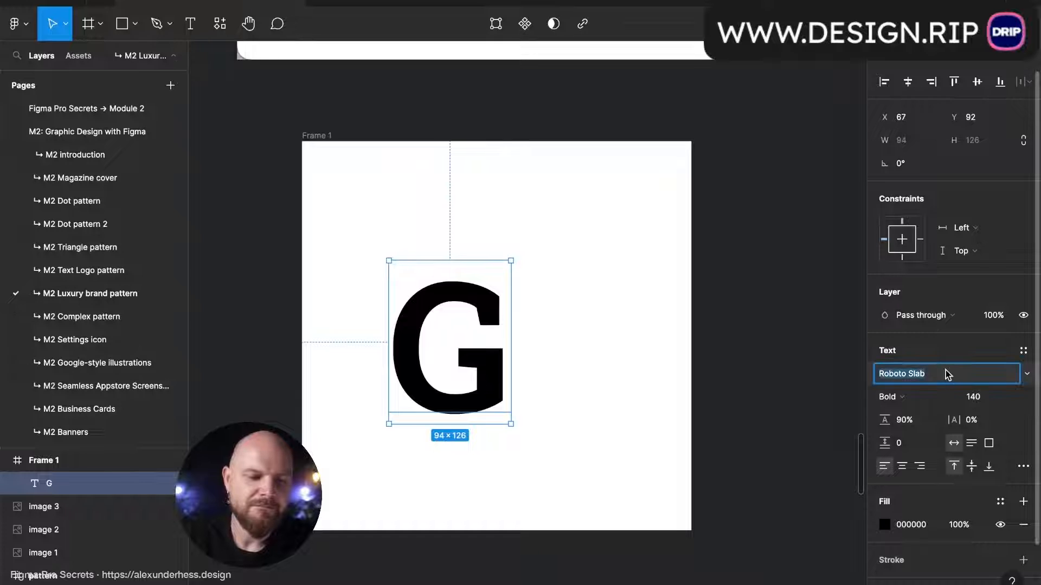
text(bodoni)
key(Return)
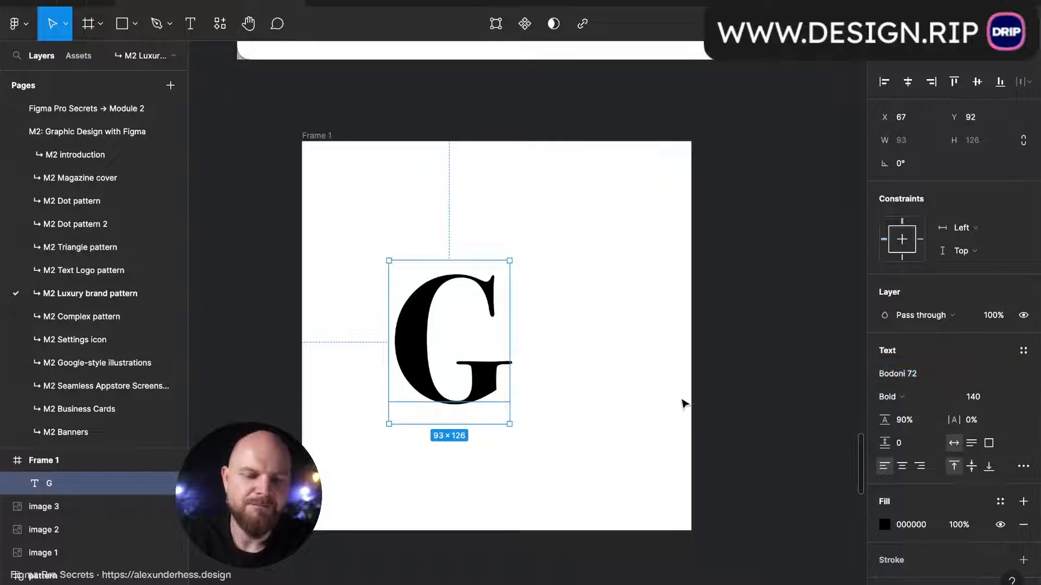
Step: Set the font of the letter G to Didot
click(889, 375)
text(Dodo)
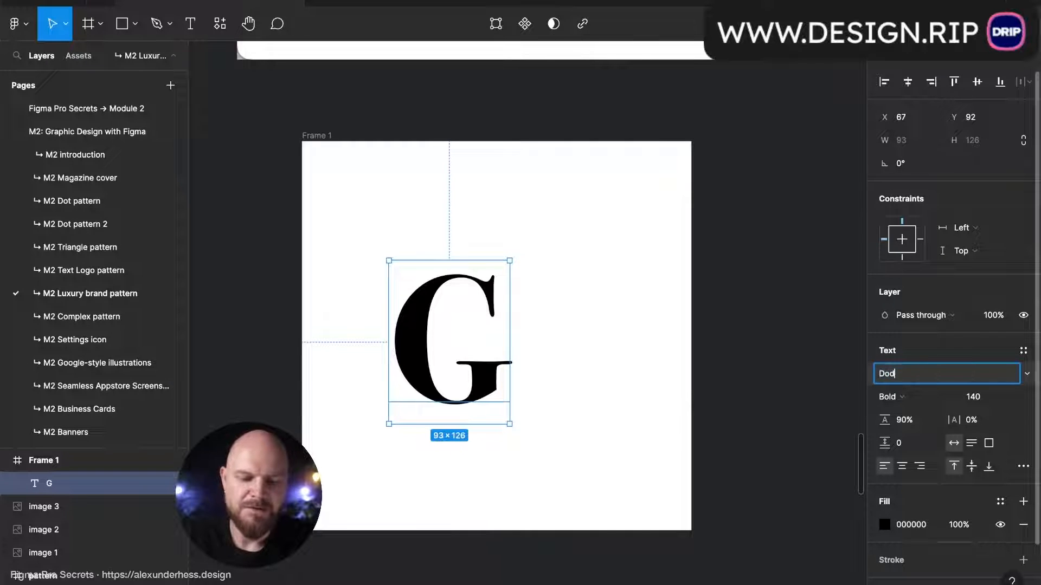
key(BackSpace)
key(BackSpace)
key(BackSpace)
text(id)
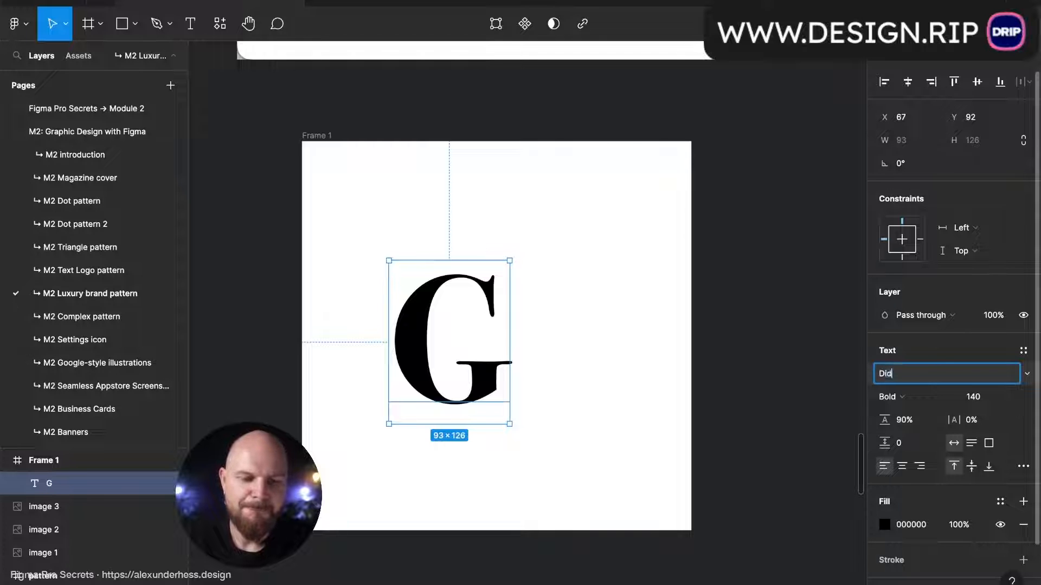
text(ot)
key(Return)
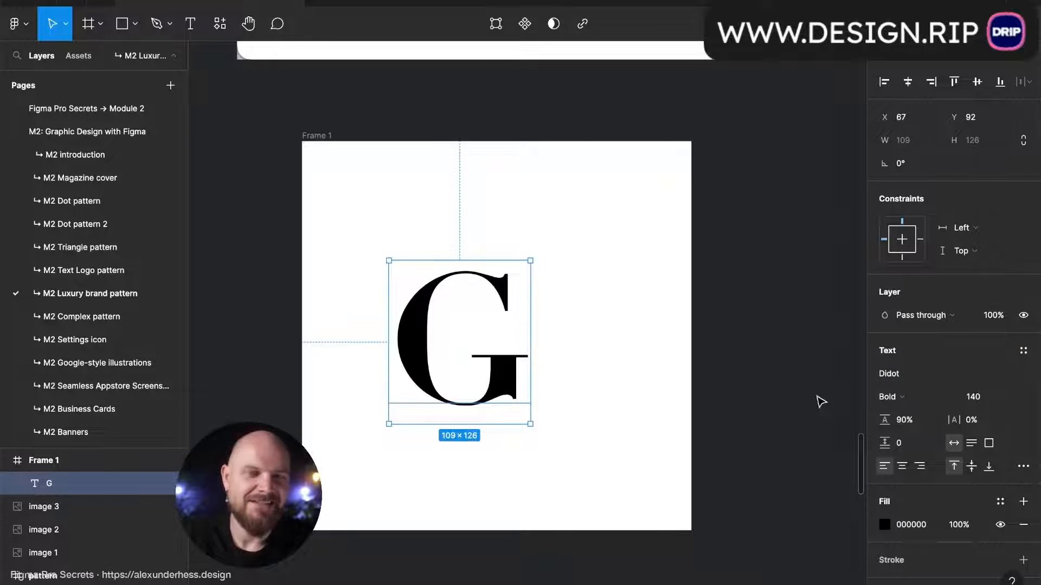
Step: Duplicate the letter G to its right, flipped horizontally and vertically, and align the copy with the original at X 259, Y 205
click(933, 378)
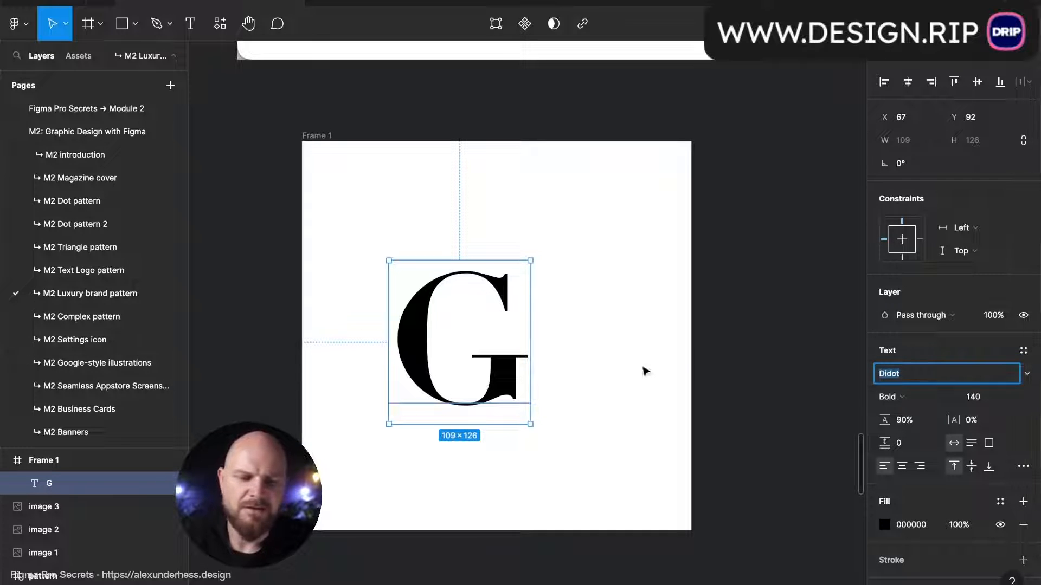
drag(512, 374, 616, 372)
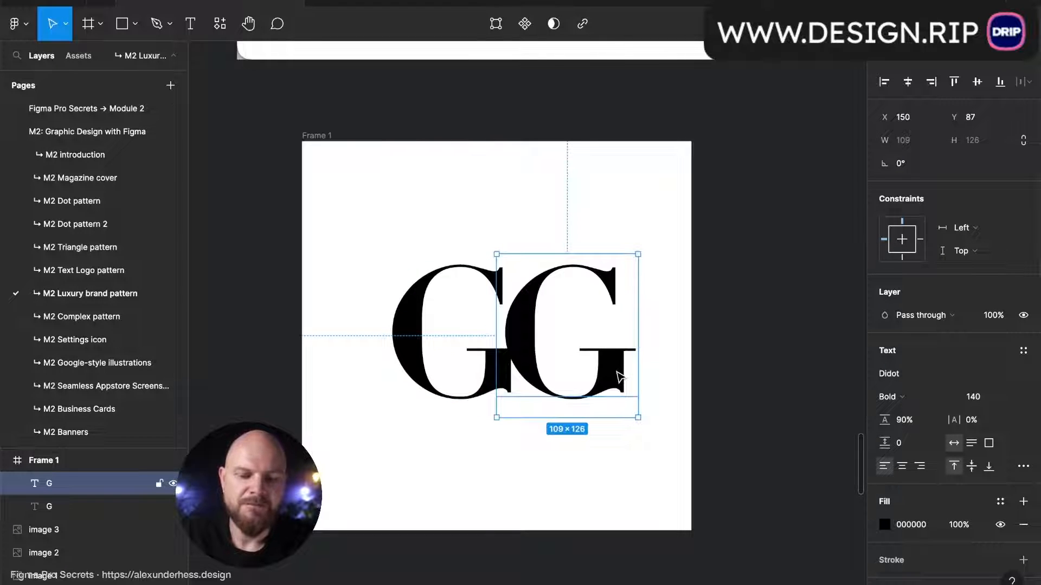
key(shift+h)
key(shift+v)
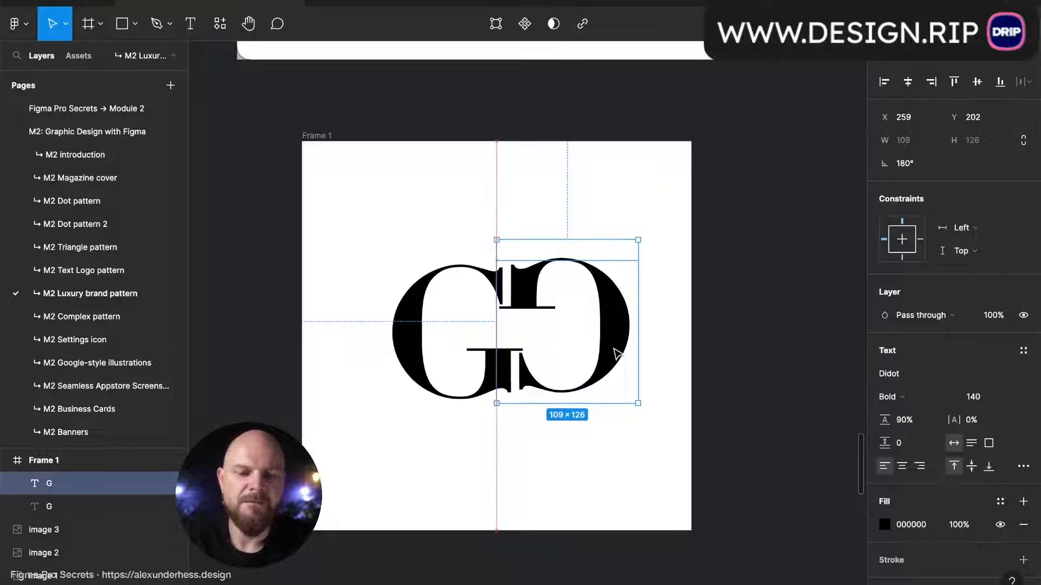
drag(615, 353, 616, 358)
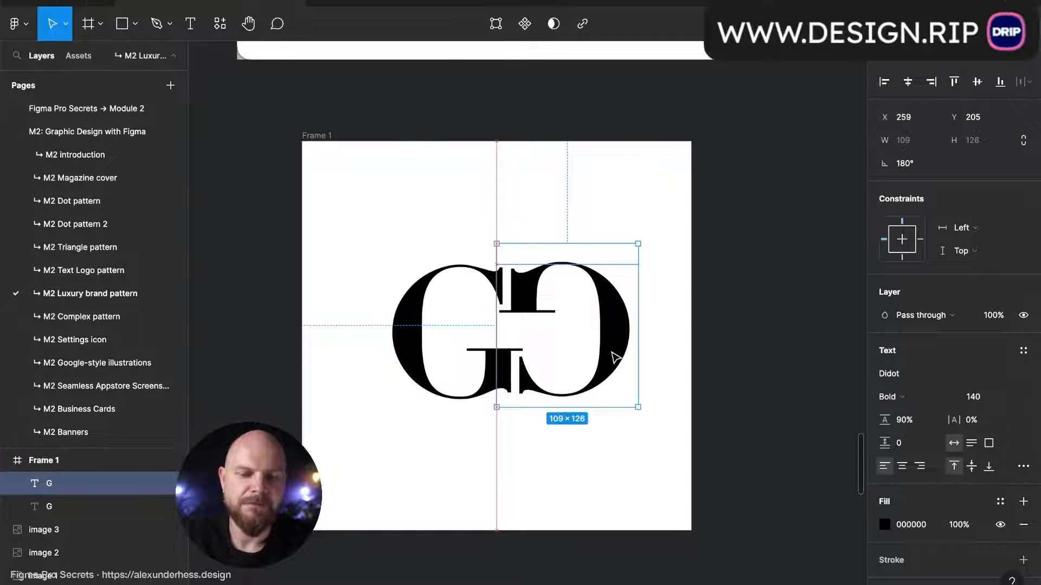
Step: Shift both G letters together slightly left so the pair sits centred across the frame's width
shift+click(428, 352)
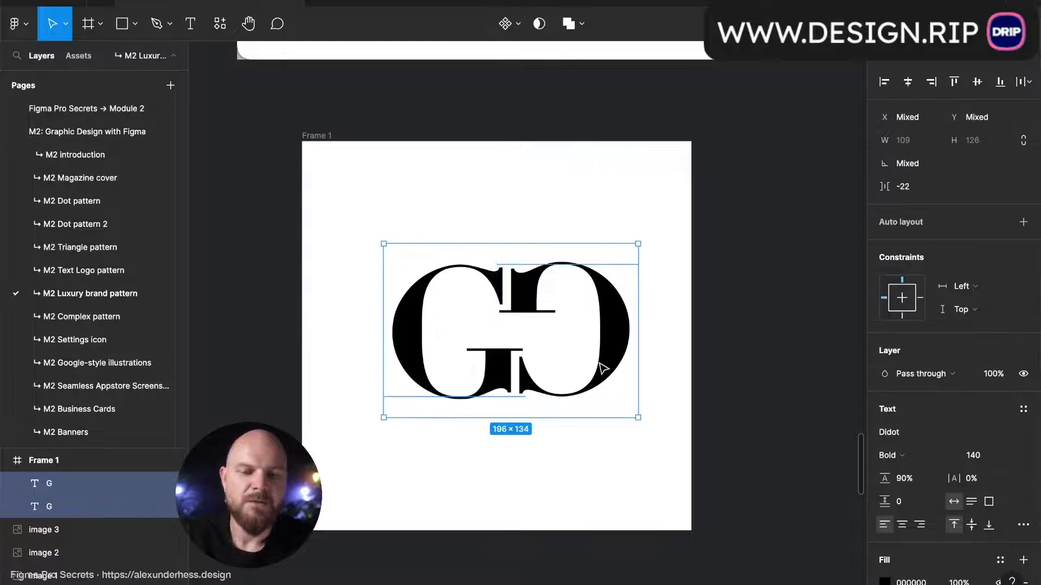
drag(603, 369, 588, 368)
click(660, 392)
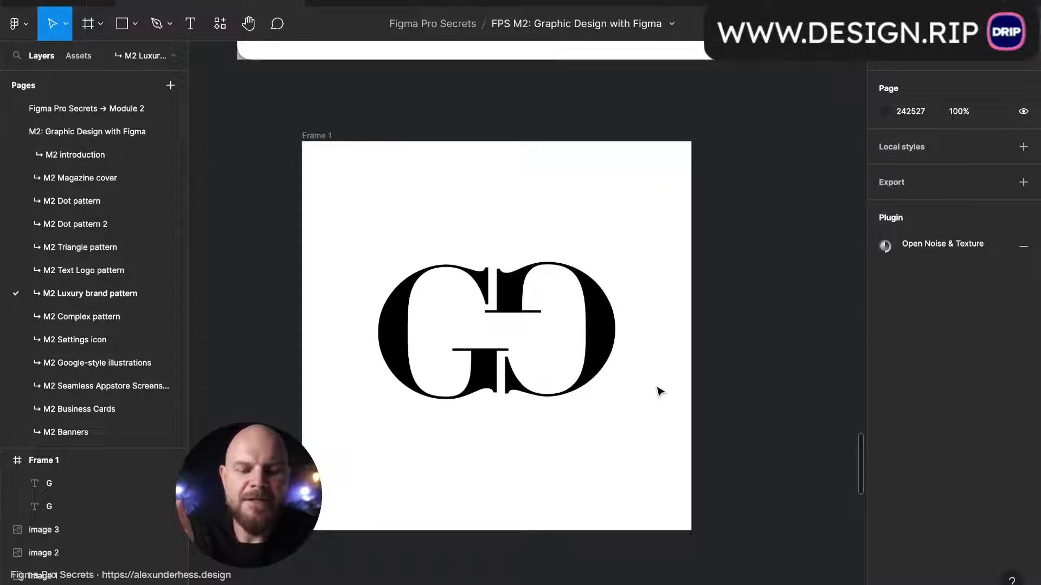
Step: Widen the gap between the two letters slightly by moving the flipped G right to X 249
scroll(472, 369, up, 5)
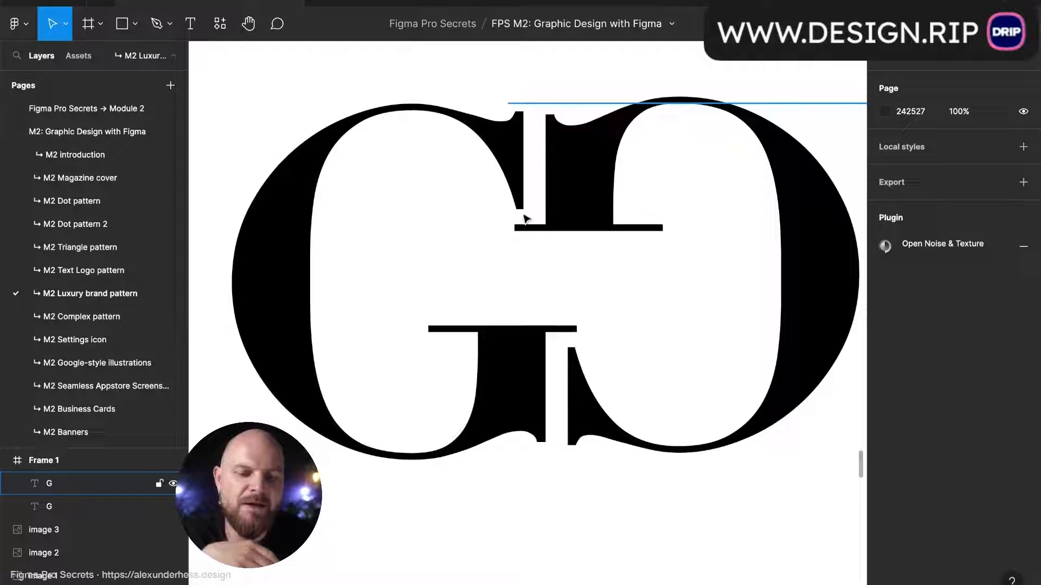
drag(551, 228, 557, 228)
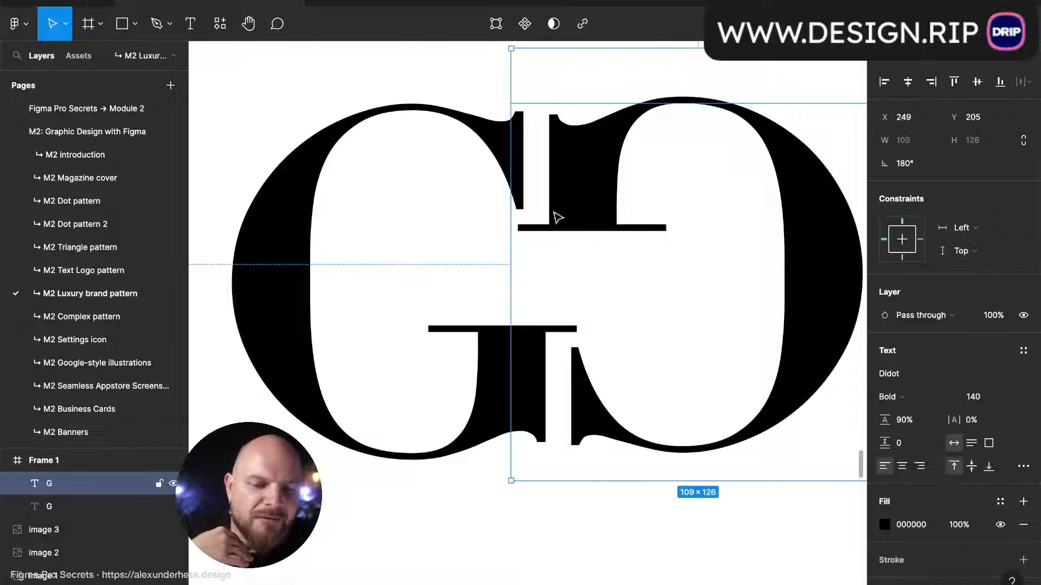
click(464, 235)
scroll(465, 234, down, 3)
scroll(465, 228, down, 2)
click(498, 154)
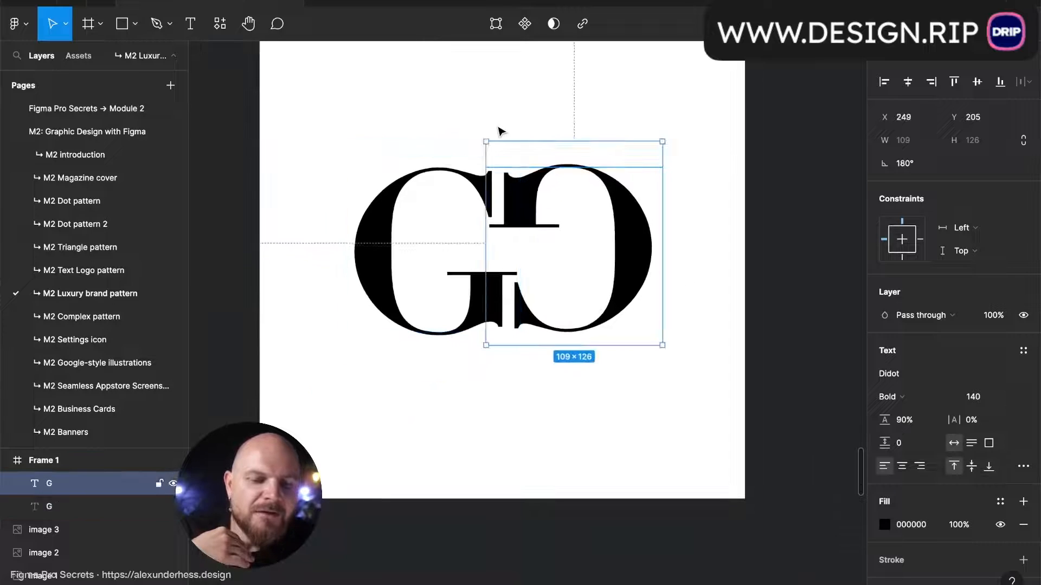
scroll(498, 128, down, 3)
scroll(498, 129, up, 2)
click(511, 154)
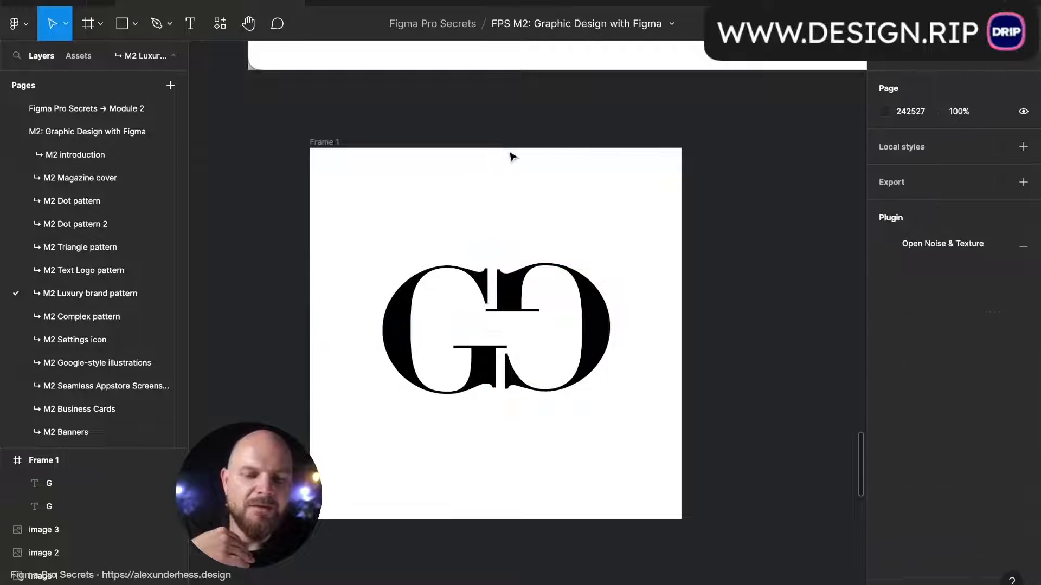
scroll(516, 133, down, 2)
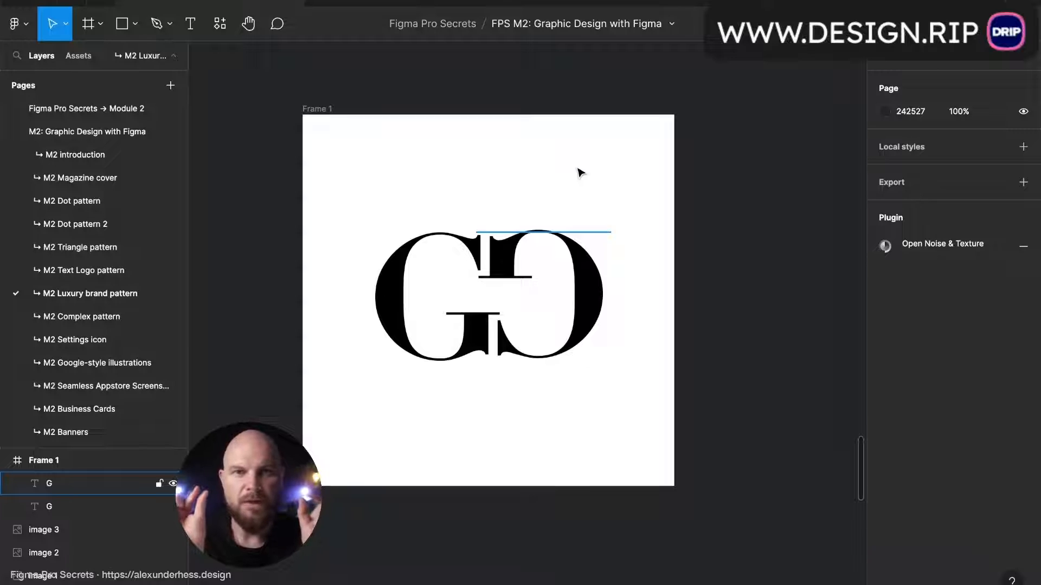
Step: Place a backup copy of the two editable G text layers outside the frame, to its left
click(518, 232)
shift+click(417, 268)
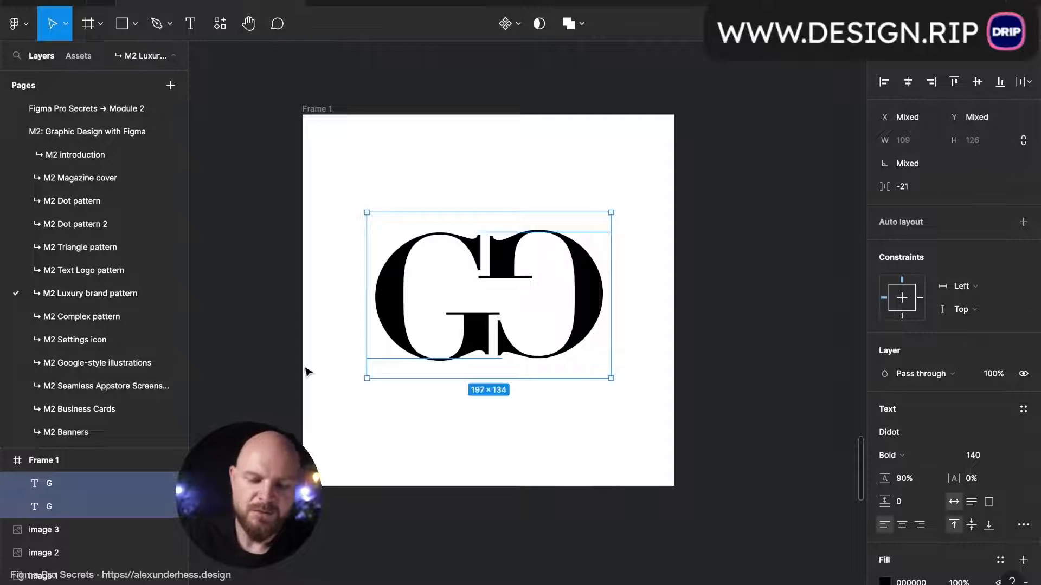
scroll(349, 395, left, 5)
scroll(349, 395, up, 1)
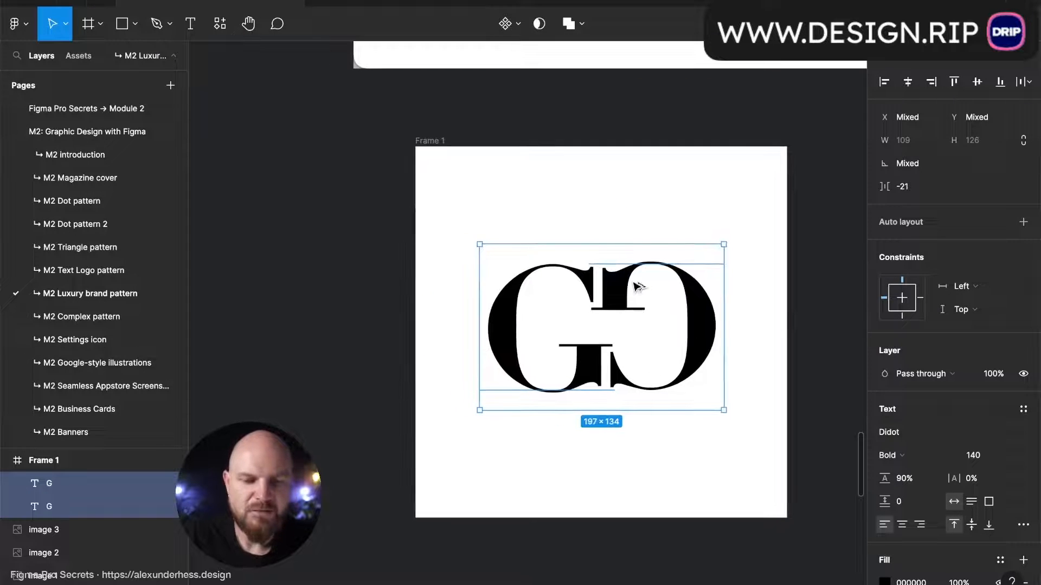
drag(638, 286, 226, 304)
scroll(430, 292, right, 5)
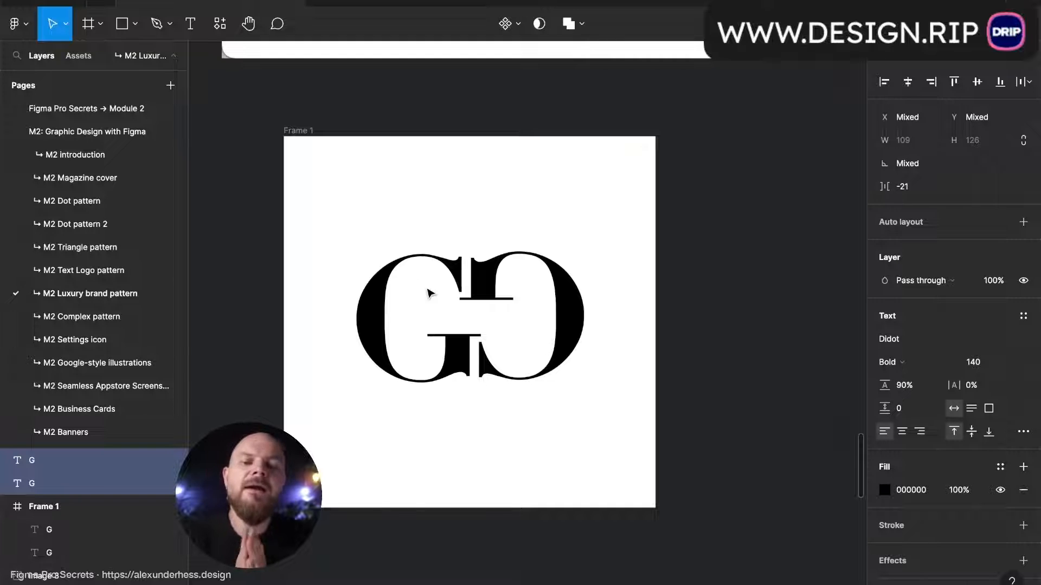
Step: Convert the two G letters inside the frame to outlines and flatten them into a single vector shape
click(480, 288)
shift+click(442, 274)
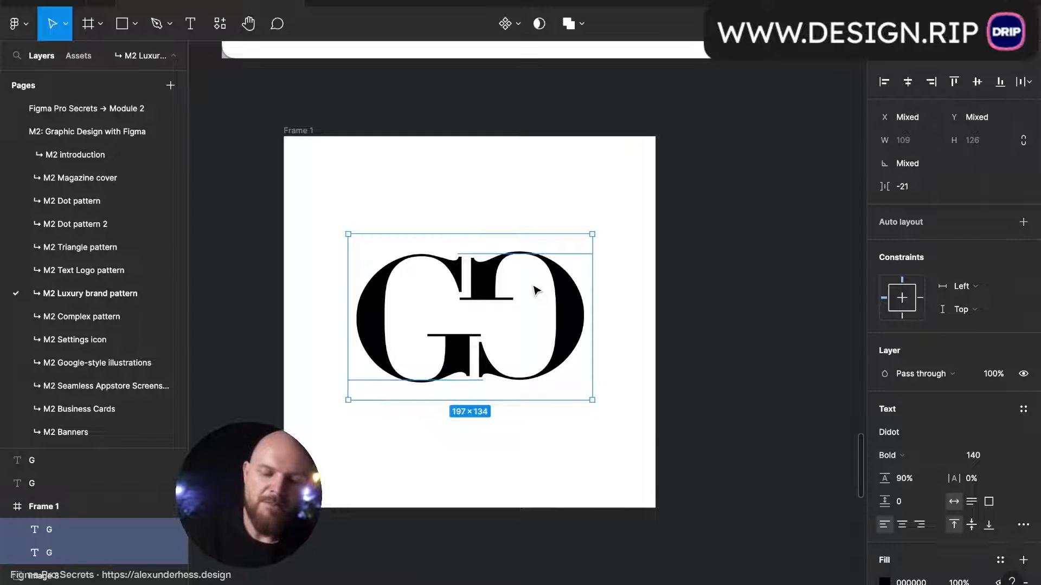
key(ctrl+alt+o)
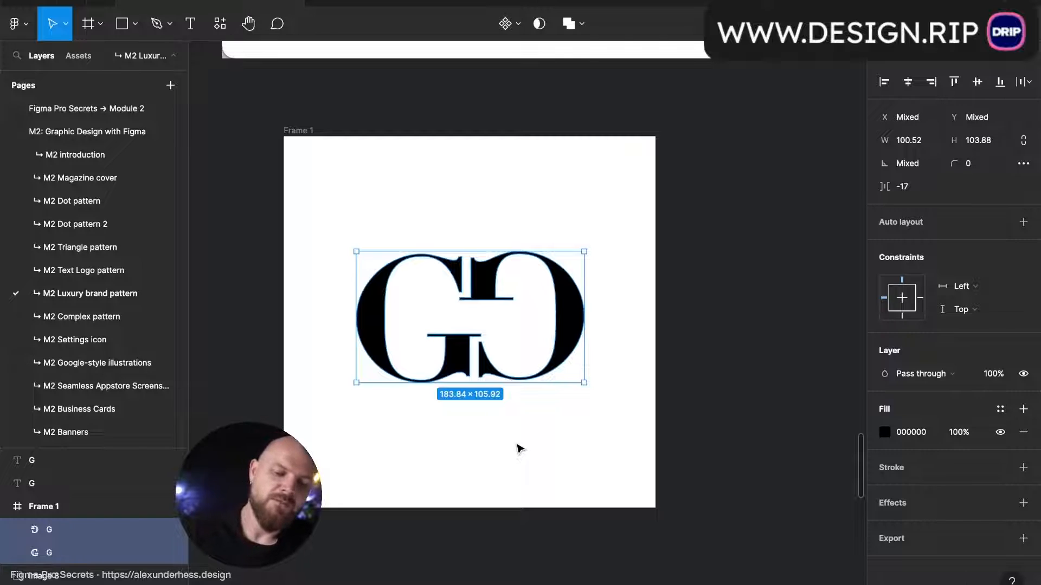
key(ctrl+e)
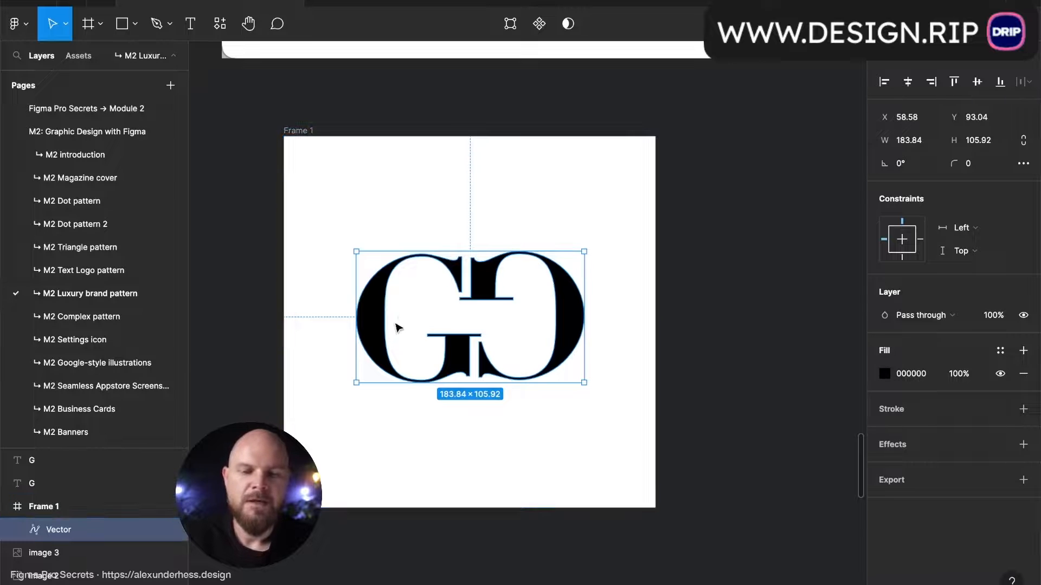
click(441, 248)
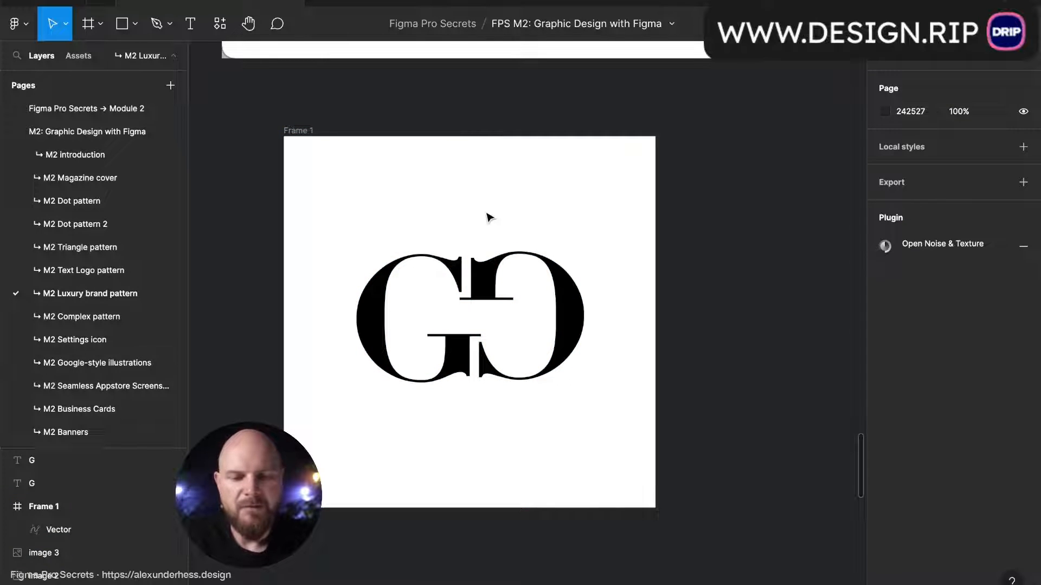
Step: Centre the flattened GG monogram horizontally and vertically in the frame
click(494, 284)
key(alt+h)
key(alt+v)
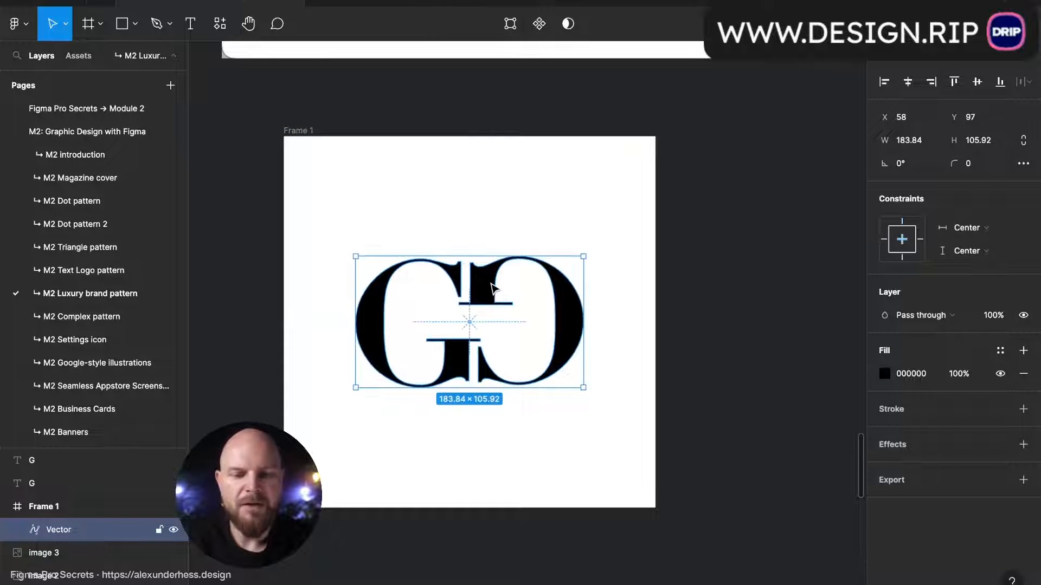
click(491, 199)
click(498, 383)
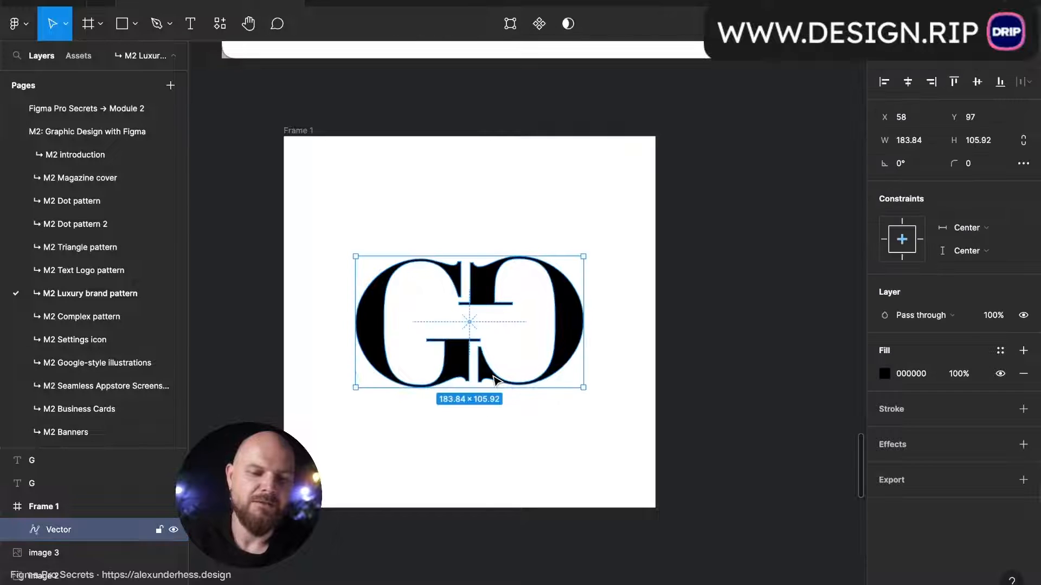
key(alt)
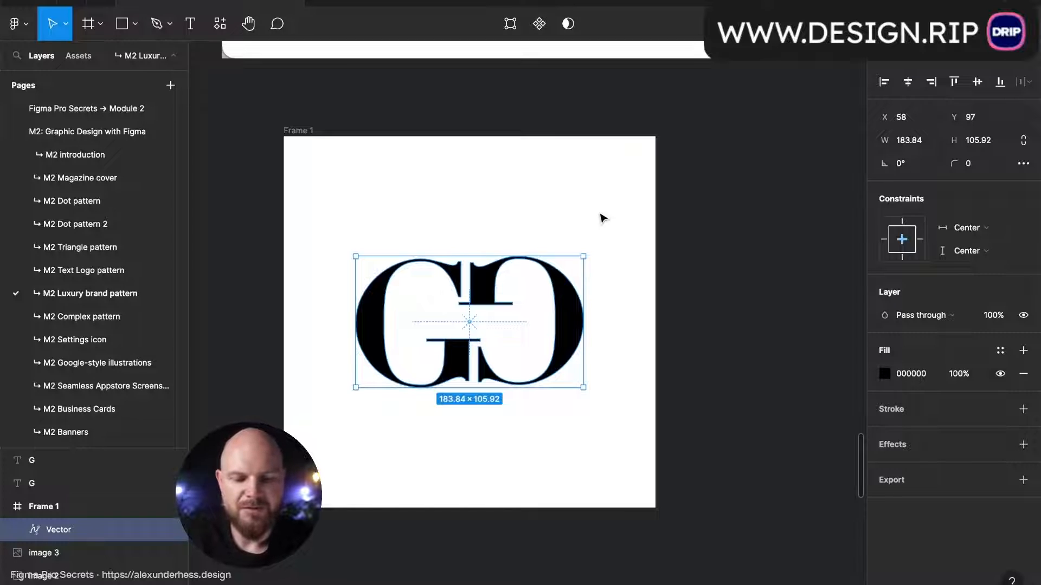
Step: Add two 29 × 29 squares set diagonally above the monogram's right end and fill both with black 000000
key(r)
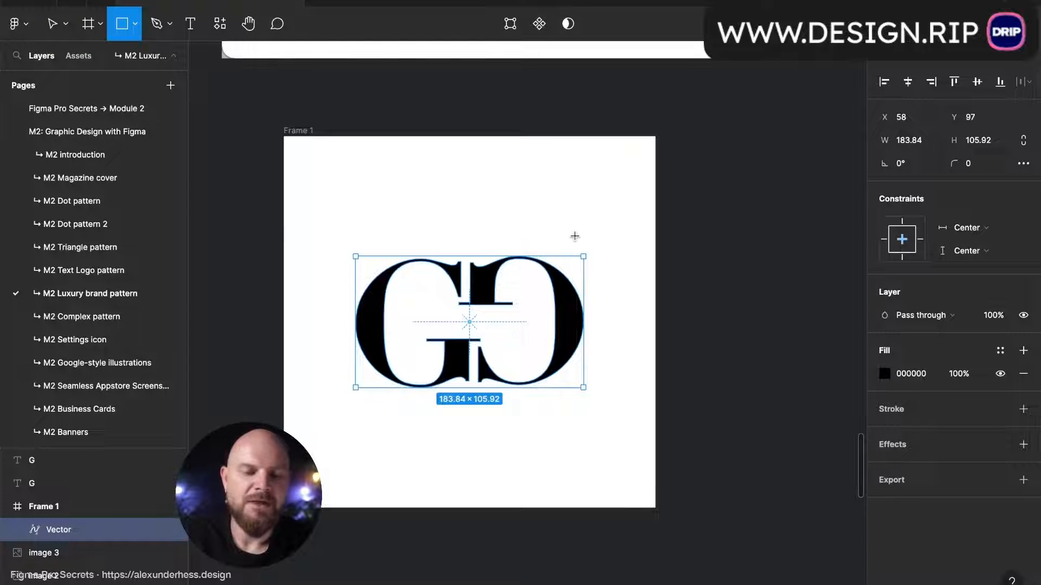
mouse_move(575, 236)
mouse_down()
mouse_move(612, 275)
mouse_move(600, 252)
mouse_move(650, 206)
mouse_move(638, 211)
mouse_up()
shift+click(591, 239)
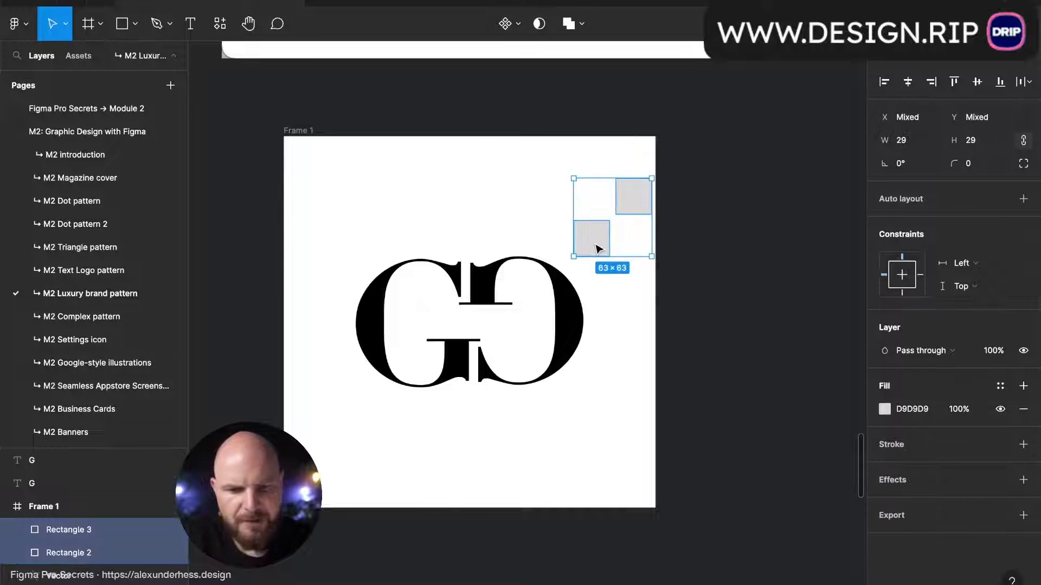
click(577, 317)
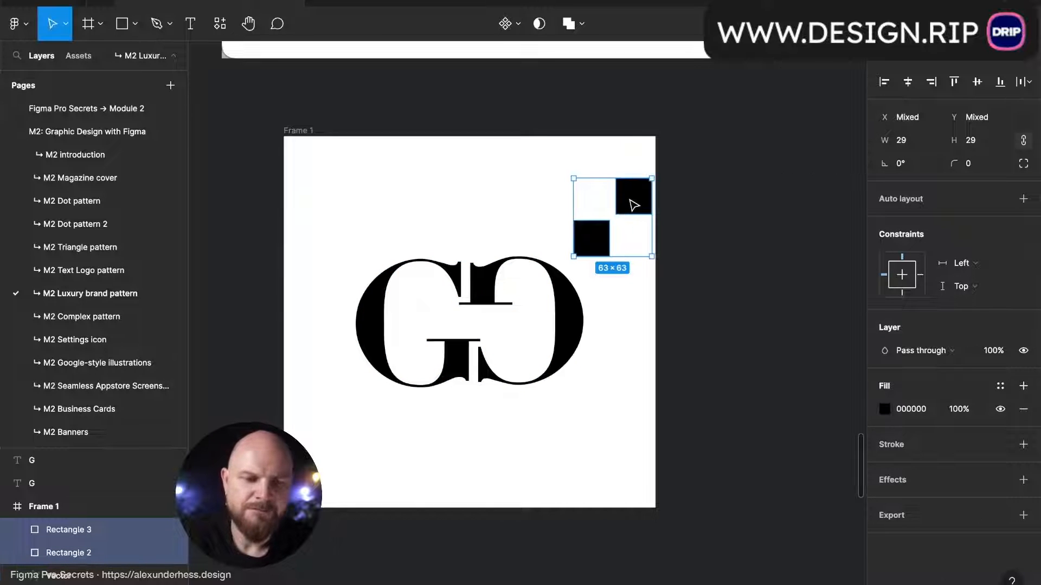
Step: Group the two black squares and place a horizontally mirrored copy of the group in the frame's upper-left corner
key(ctrl+g)
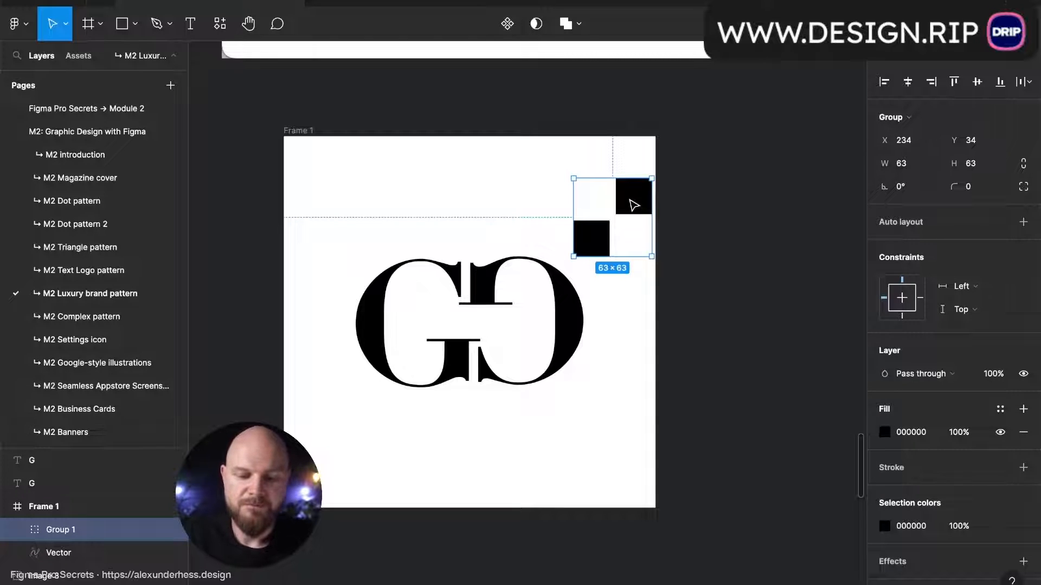
key(ctrl+d)
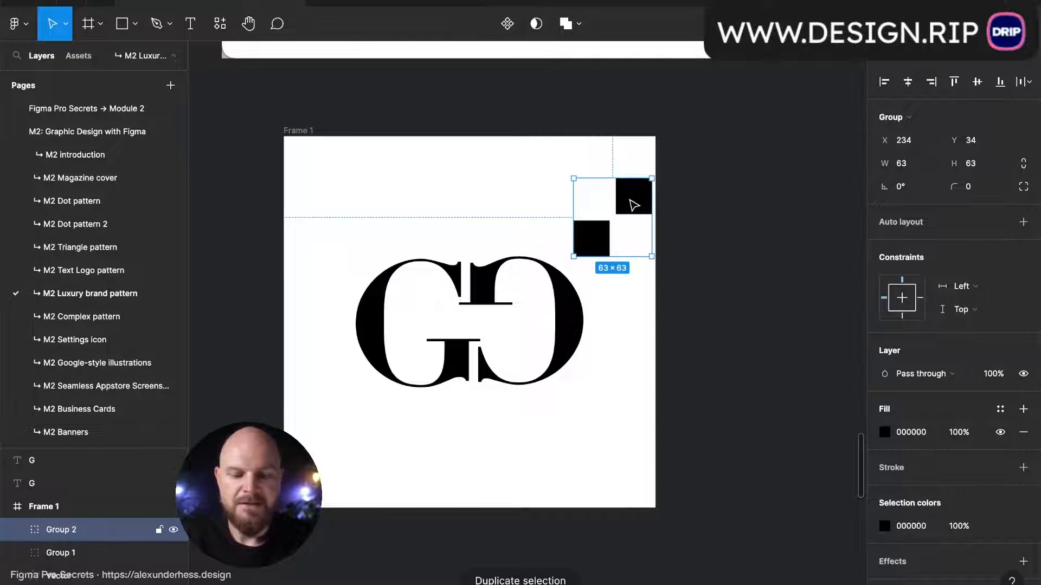
key(shift+v)
drag(632, 204, 327, 206)
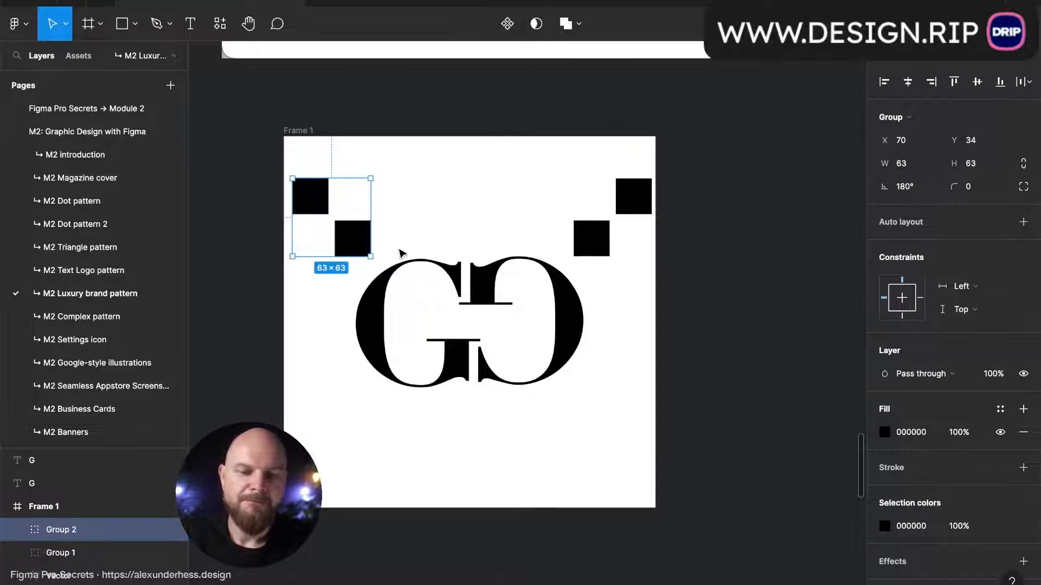
Step: Duplicate both square groups below the monogram and flip the copies vertically to mirror the upper pair
shift+click(591, 246)
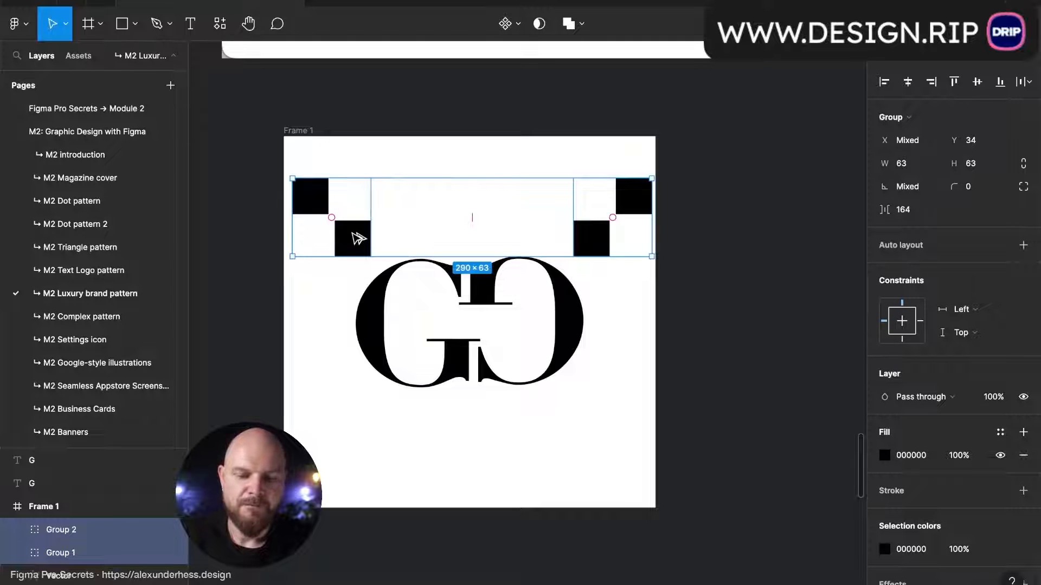
drag(358, 238, 361, 442)
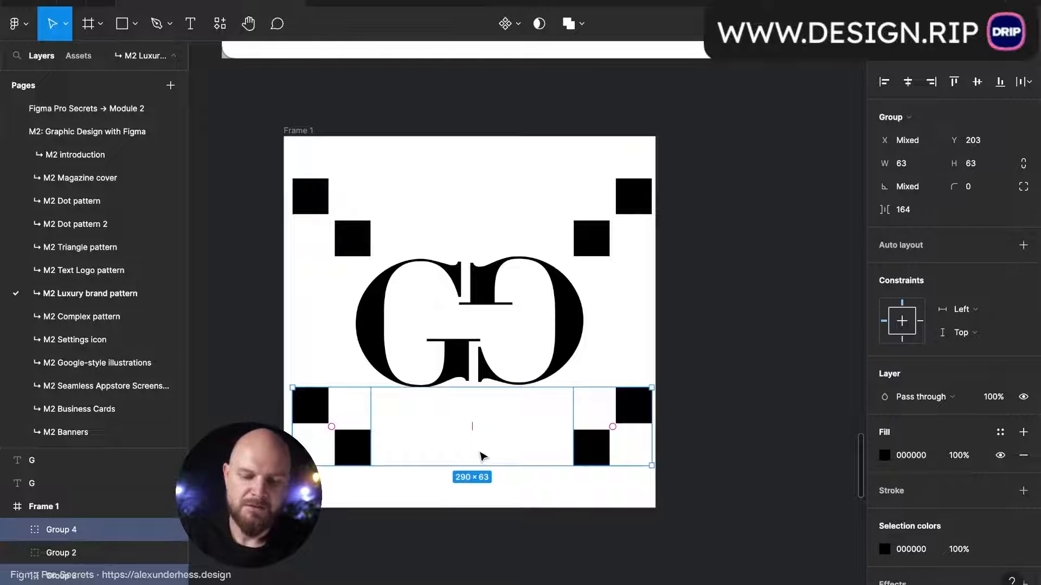
key(shift+v)
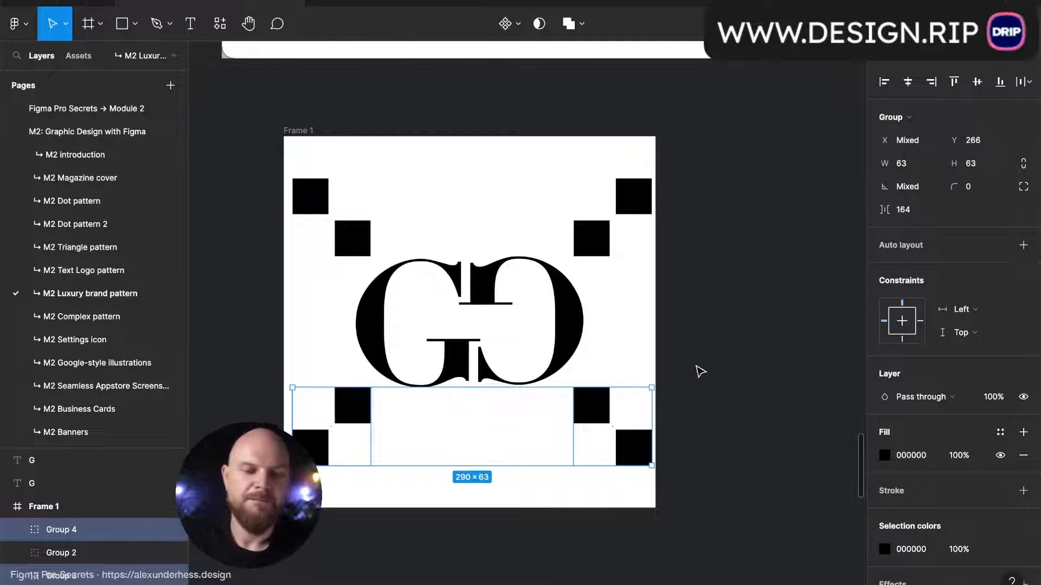
click(717, 361)
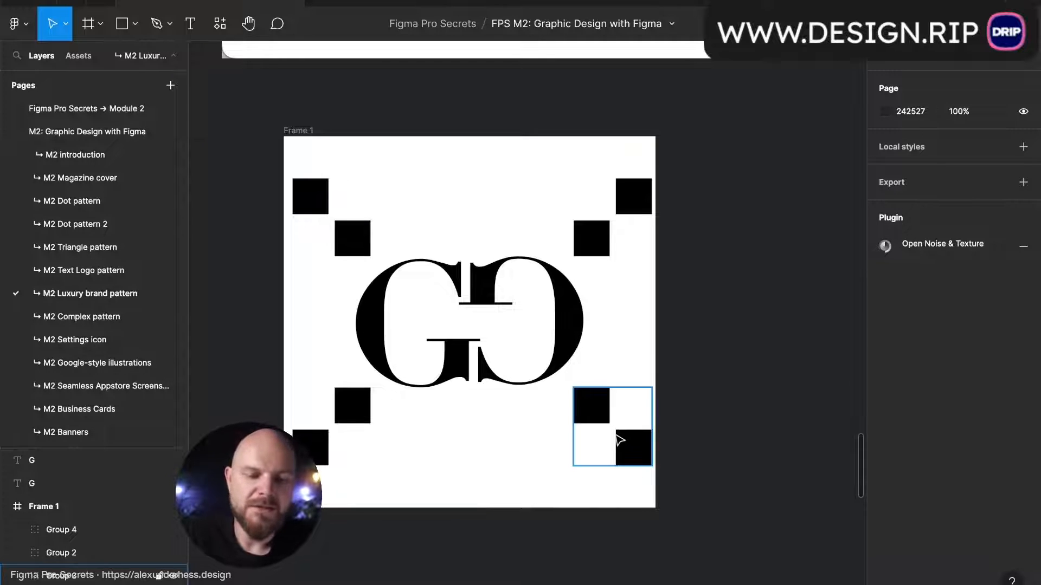
Step: Move the upper and lower square groups on the frame's right side outward together to X 242
click(364, 410)
shift+click(594, 403)
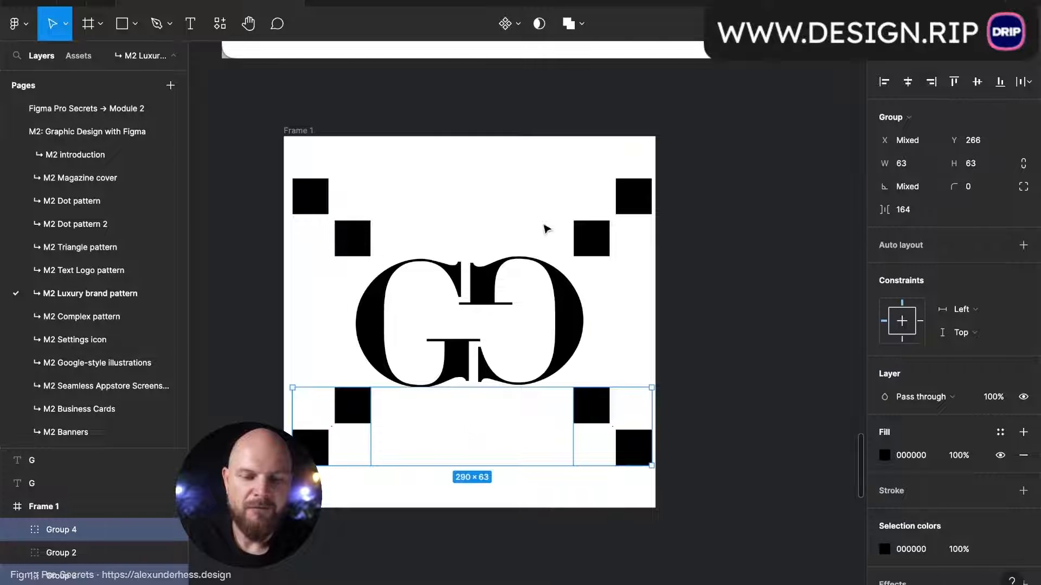
click(592, 214)
click(594, 233)
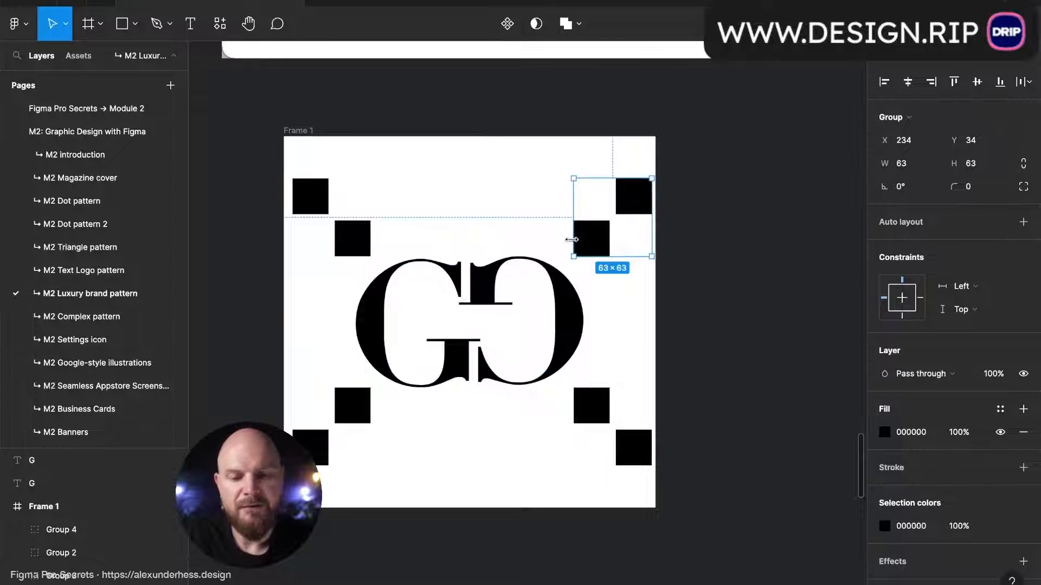
shift+click(602, 411)
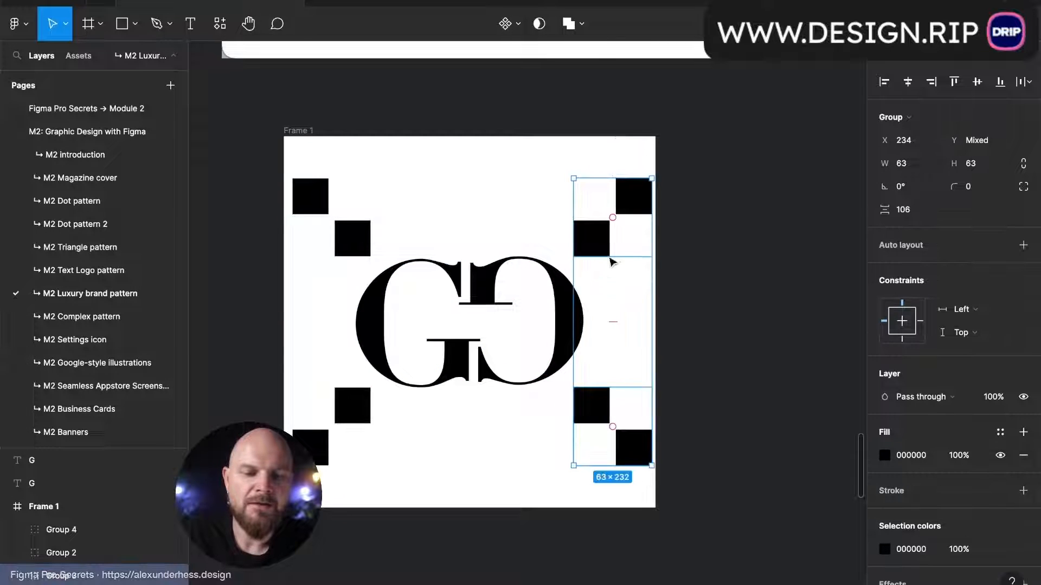
drag(596, 244, 609, 244)
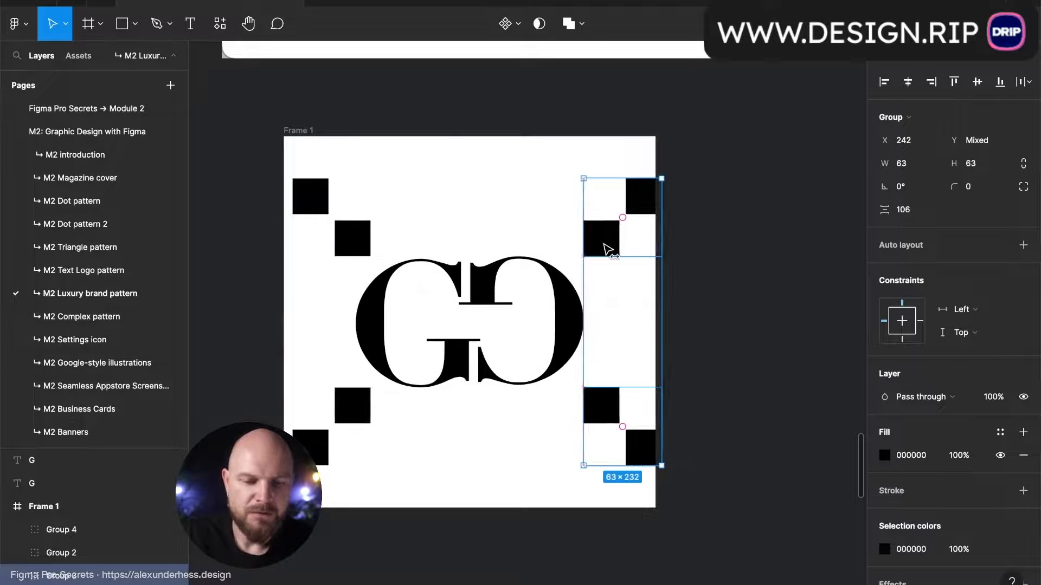
Step: Move the upper and lower square groups on the frame's left side outward together, mirroring the overhang of the right-side groups
click(354, 237)
shift+click(359, 416)
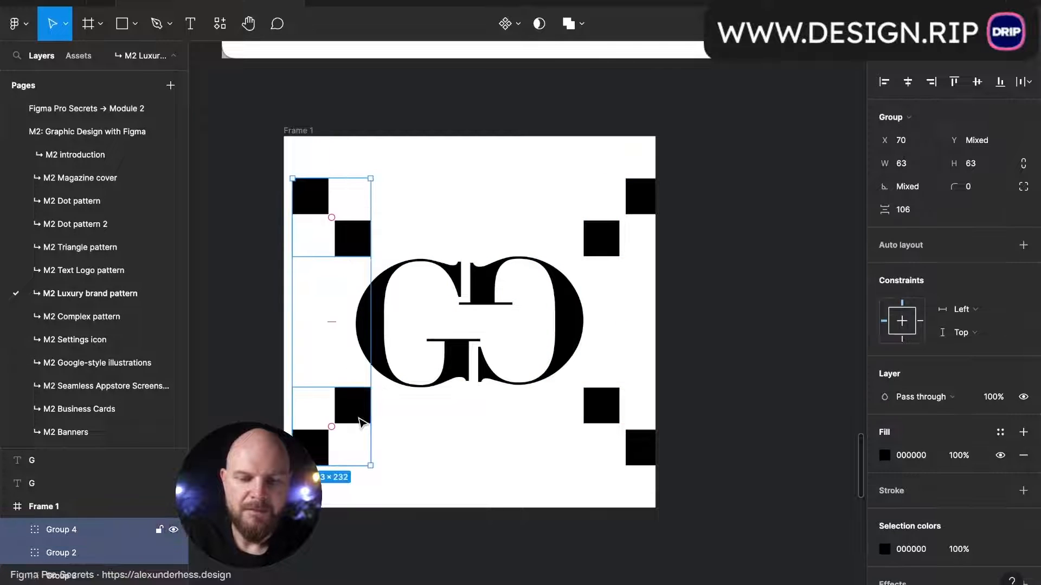
drag(359, 417, 347, 423)
click(506, 444)
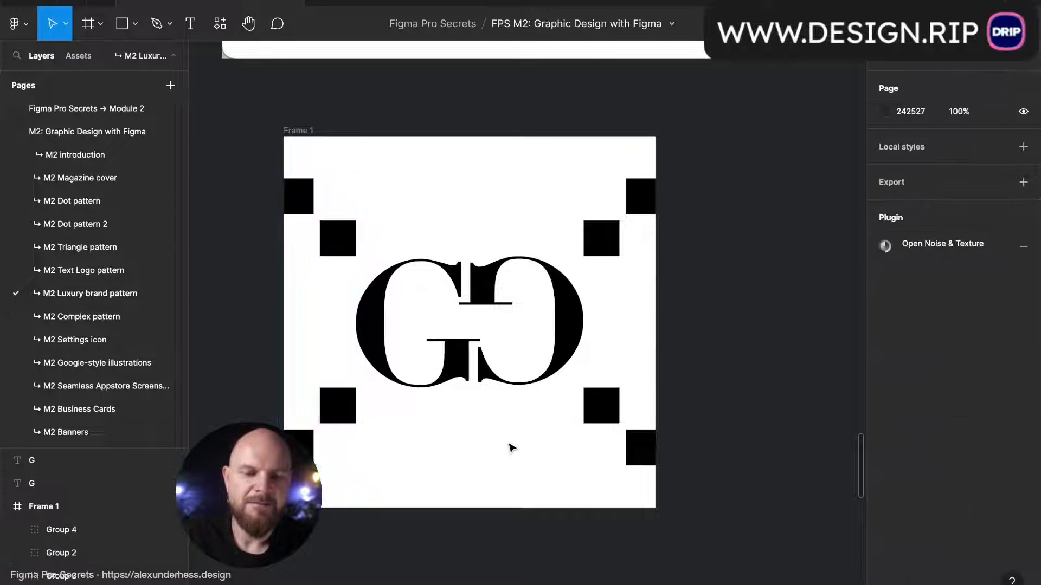
click(353, 254)
shift+click(600, 237)
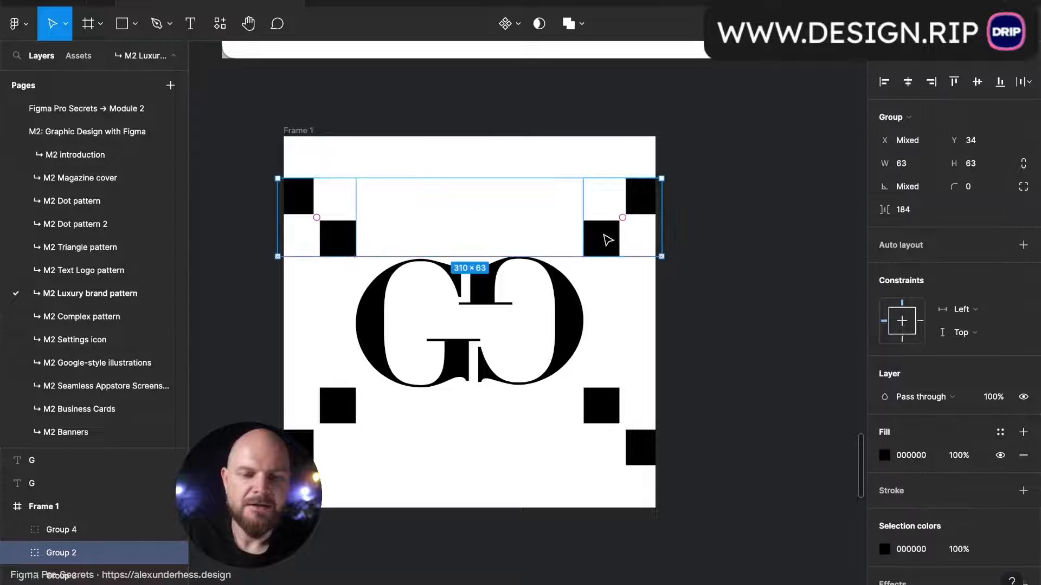
click(602, 407)
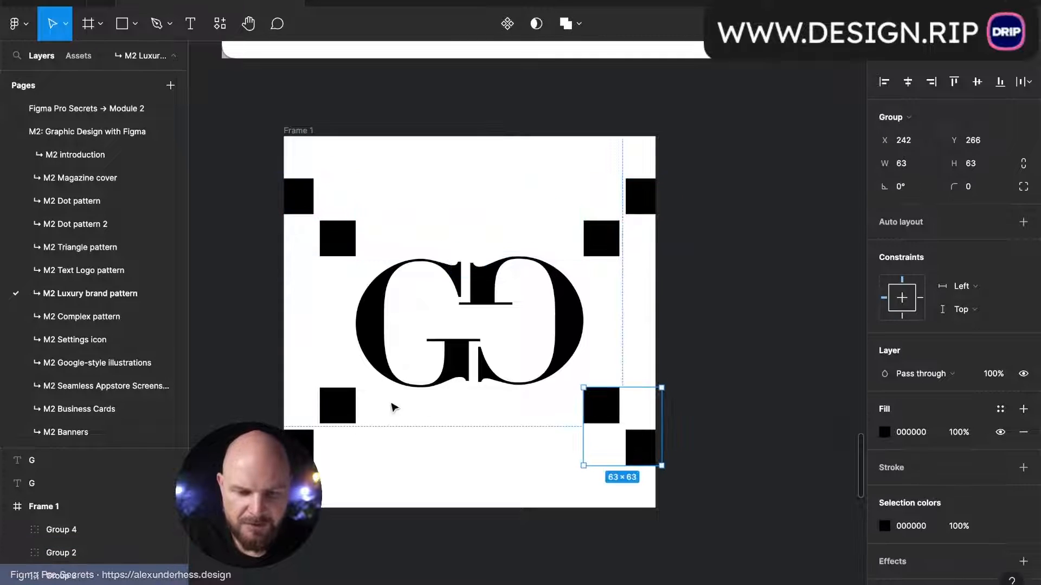
shift+click(348, 414)
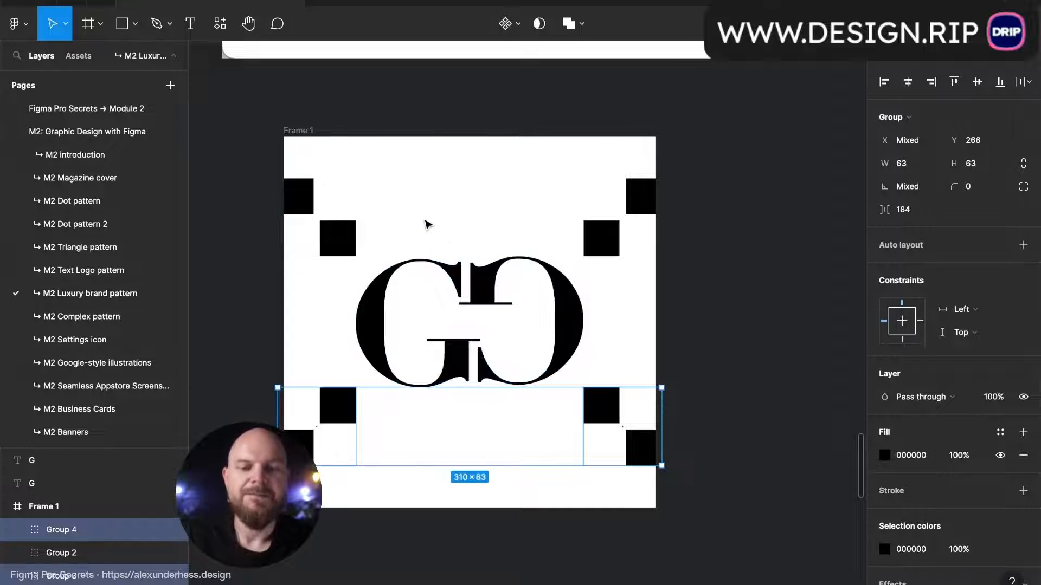
click(426, 224)
Step: Enlarge the frame around its centre to expose all squares, and trim it to the outer squares' edges at 310 × 232
click(299, 133)
ctrl+scroll(479, 207, down, 3)
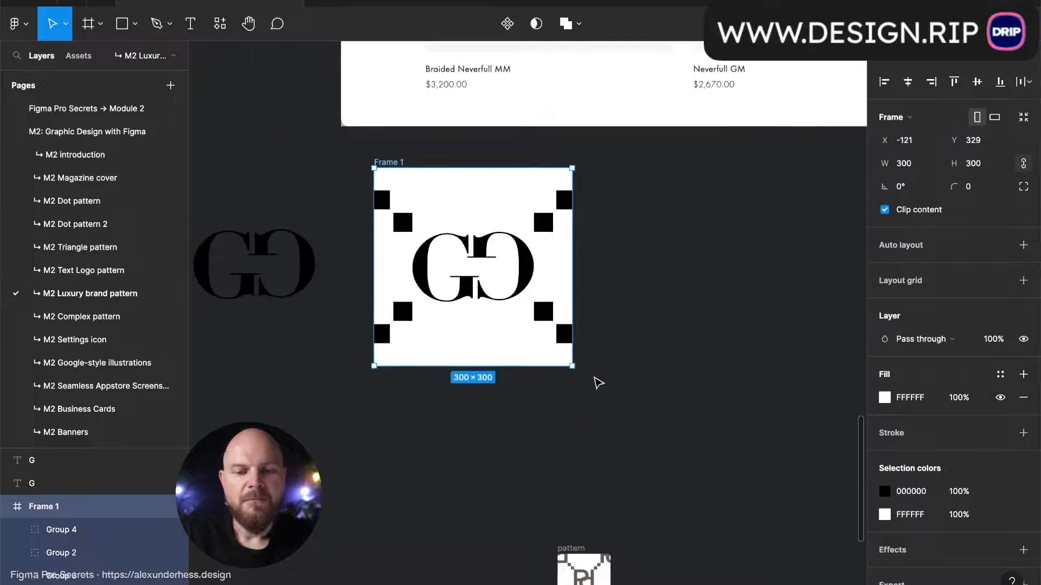
drag(573, 368, 633, 409)
ctrl+scroll(516, 249, up, 3)
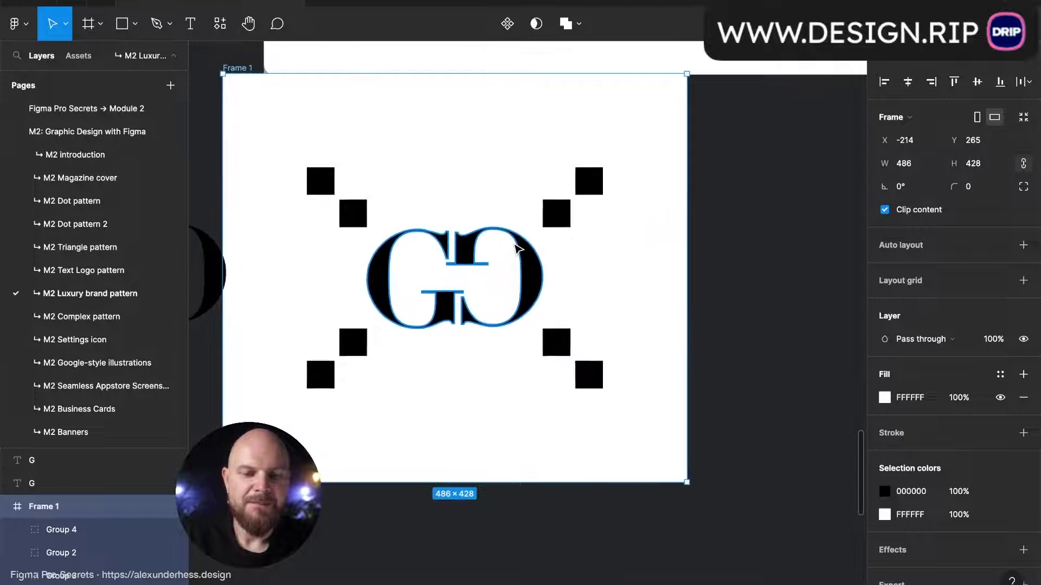
ctrl+scroll(515, 245, up, 1)
scroll(514, 245, up, 1)
scroll(514, 245, left, 1)
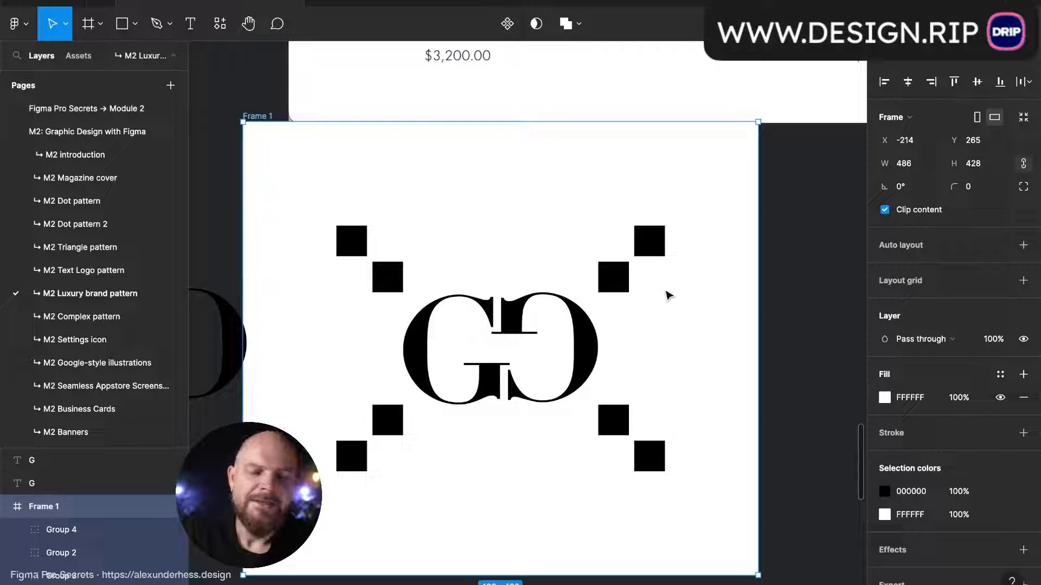
ctrl+scroll(523, 220, down, 3)
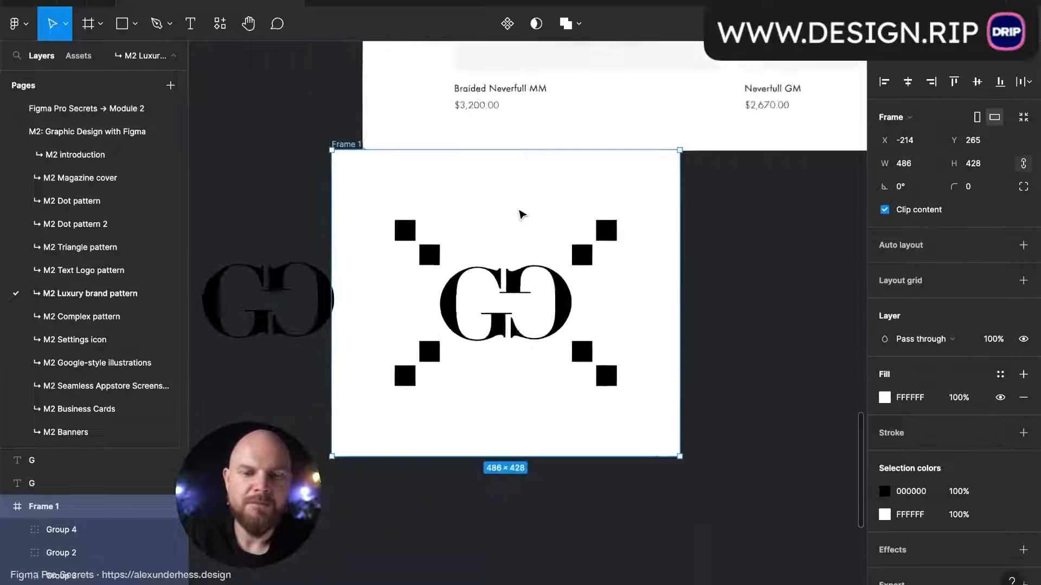
scroll(520, 214, up, 3)
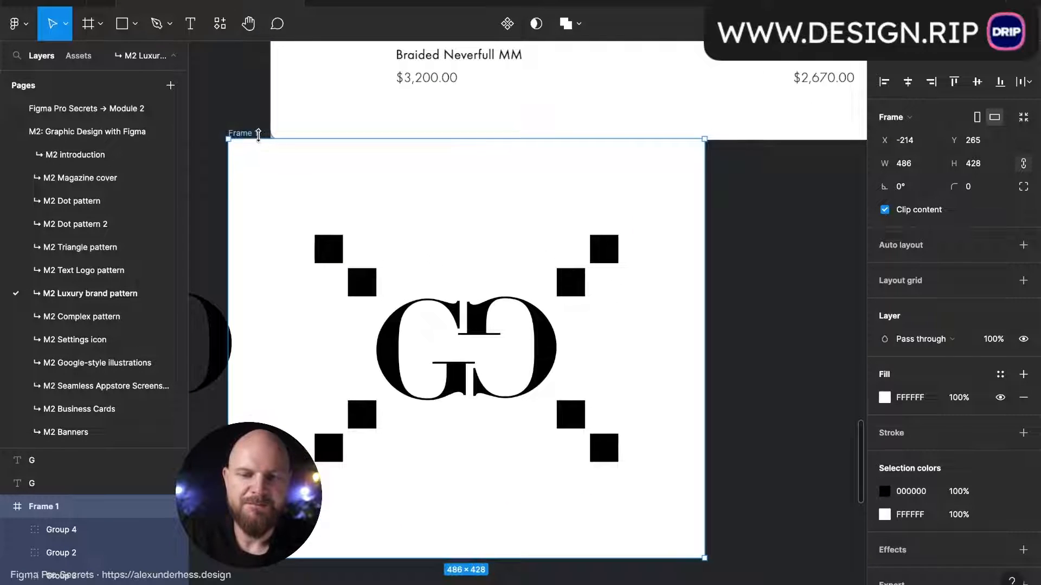
drag(264, 134, 271, 235)
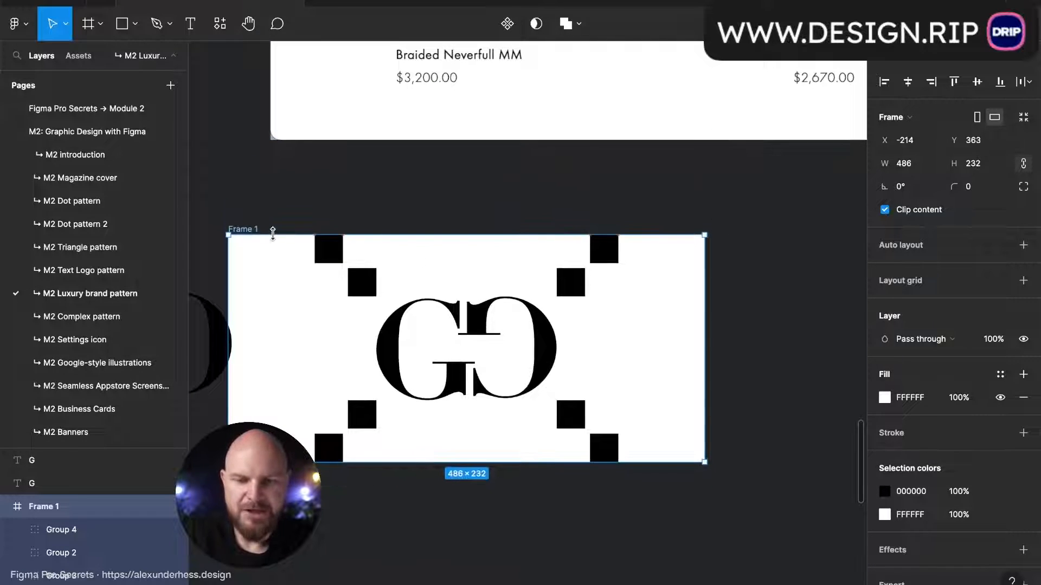
drag(228, 277, 312, 280)
Step: Nudge each of the four outer corner squares 1 px inward from the frame's edges, both horizontally and vertically
double_click(570, 282)
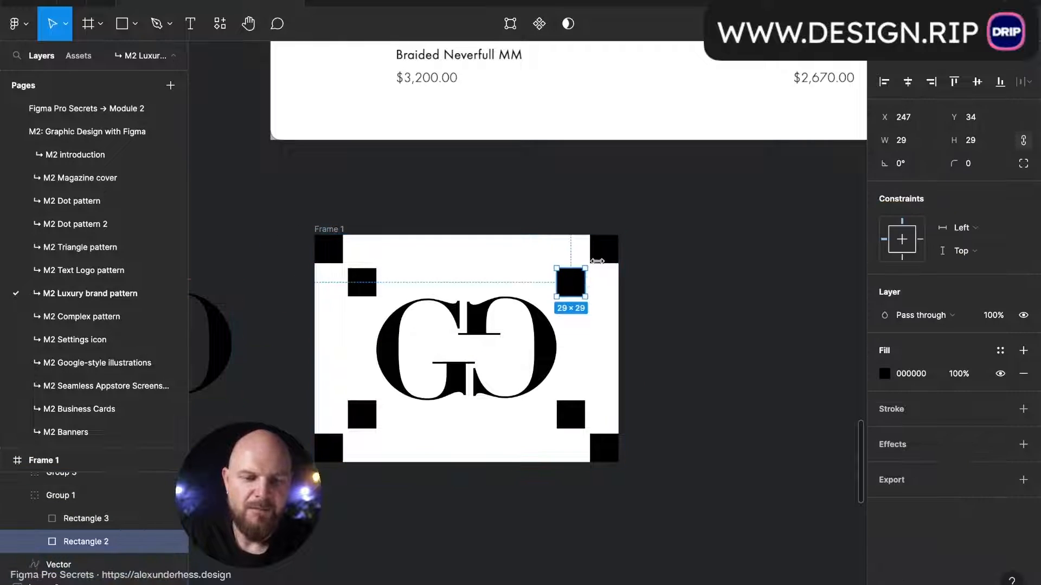
scroll(618, 253, up, 5)
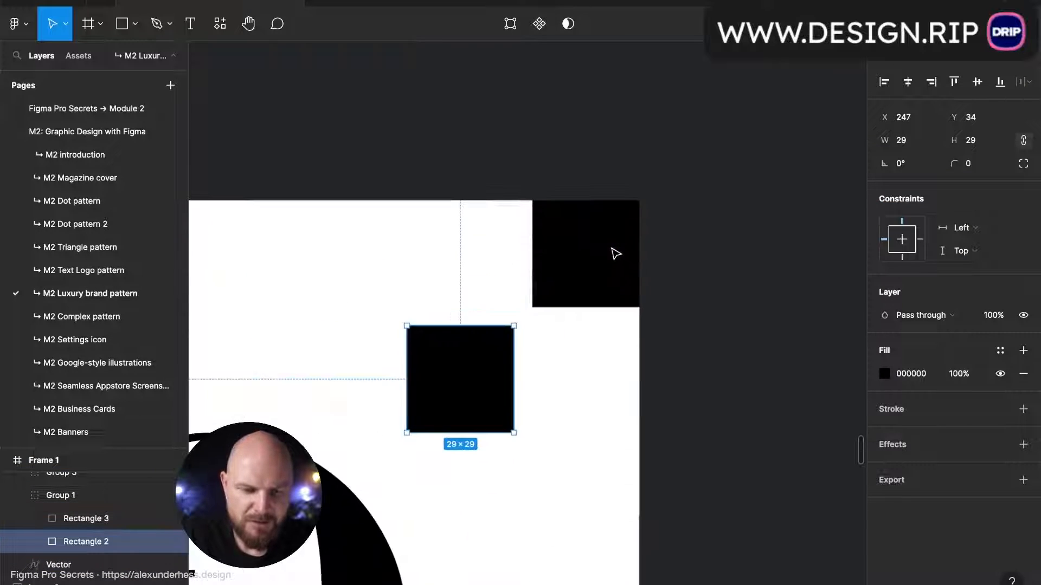
click(588, 296)
scroll(586, 297, down, 4)
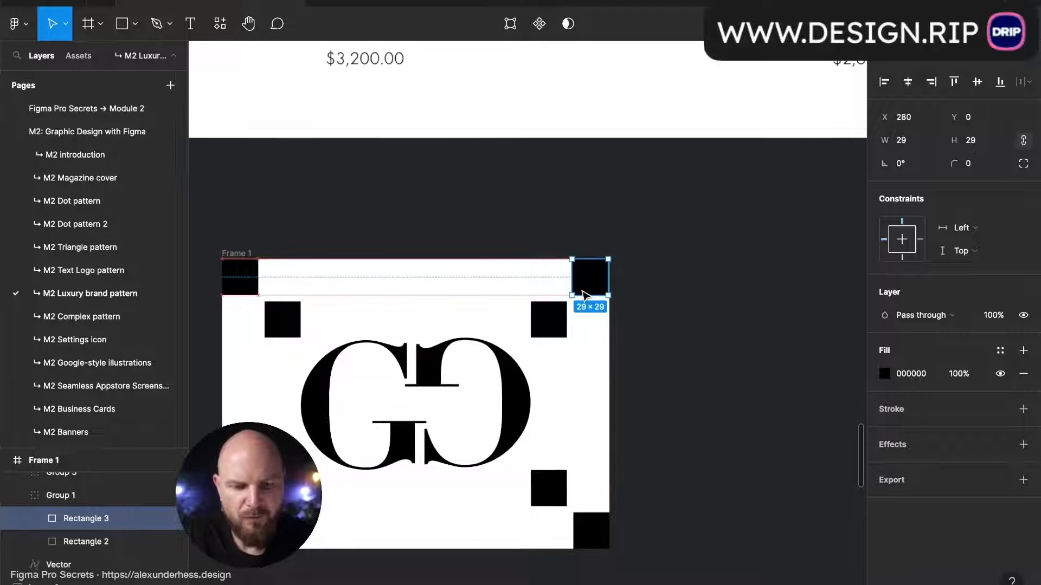
key(Down)
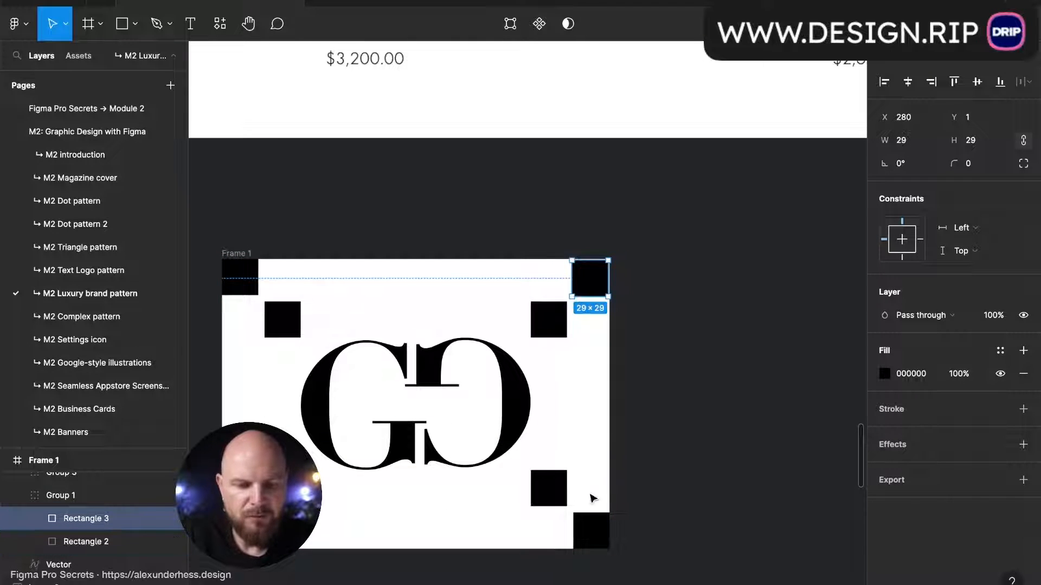
click(592, 531)
double_click(594, 532)
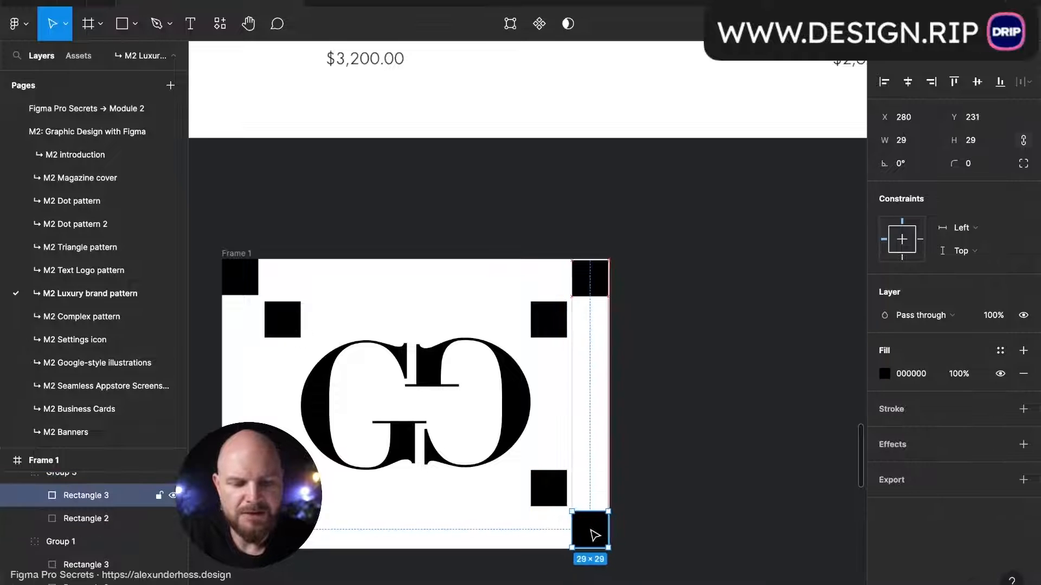
click(240, 531)
double_click(240, 531)
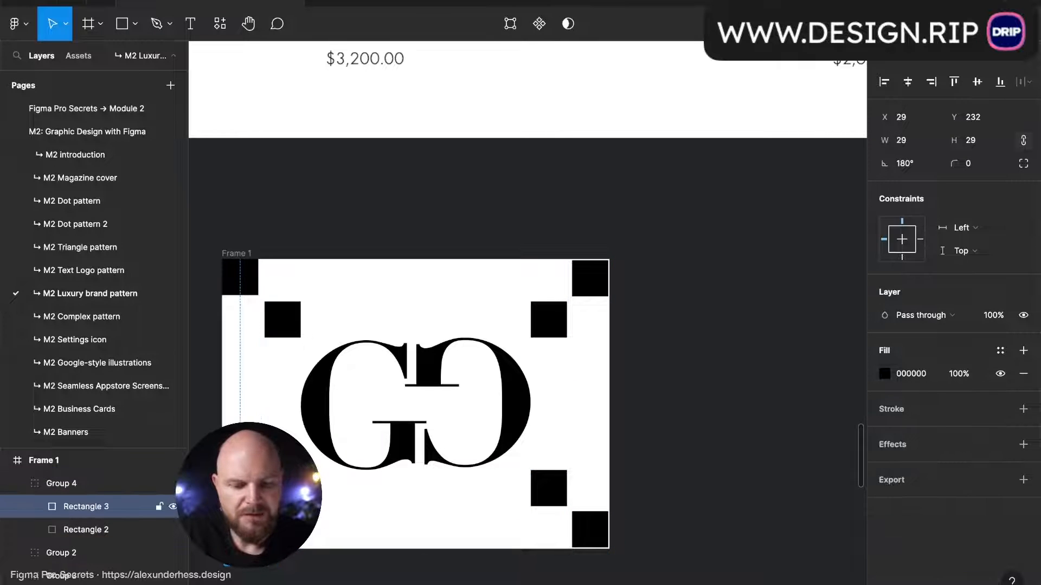
key(Up)
key(Right)
drag(252, 279, 251, 275)
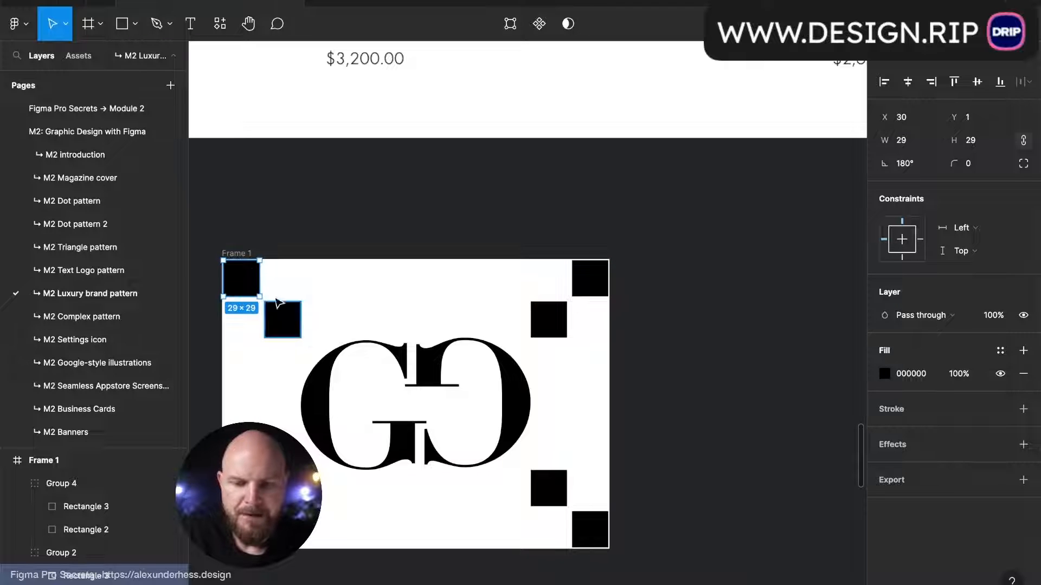
Step: Trim the frame symmetrically to 308 × 230 so its edges meet the nudged corner squares
click(241, 255)
scroll(609, 317, up, 5)
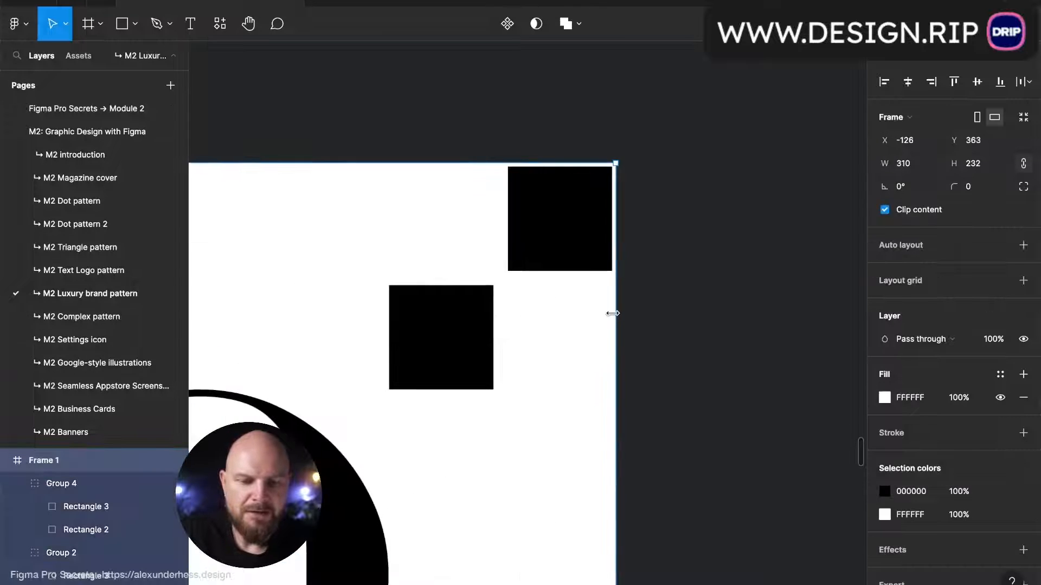
drag(613, 318, 608, 318)
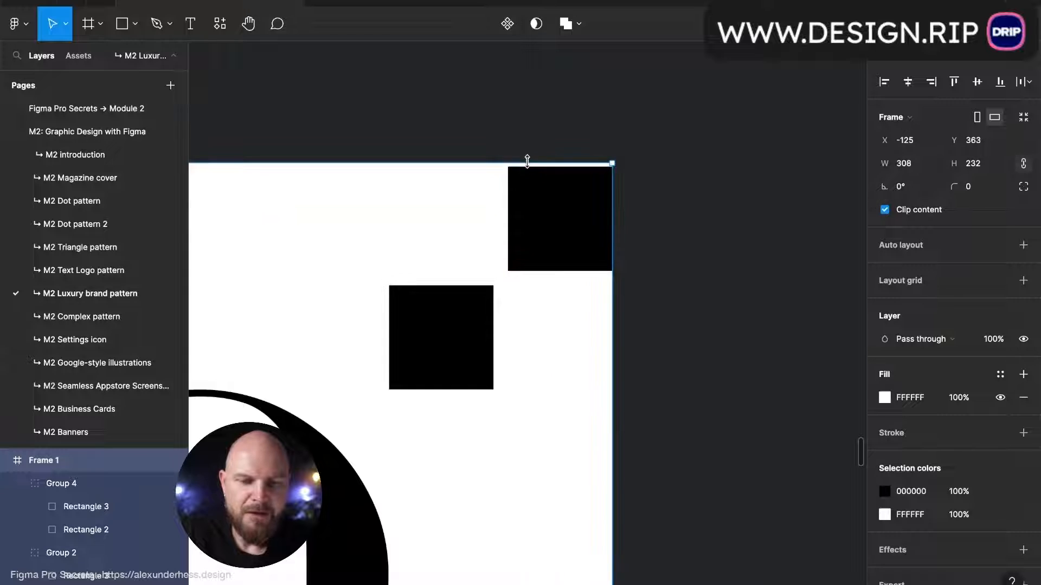
drag(527, 162, 527, 169)
scroll(528, 170, down, 5)
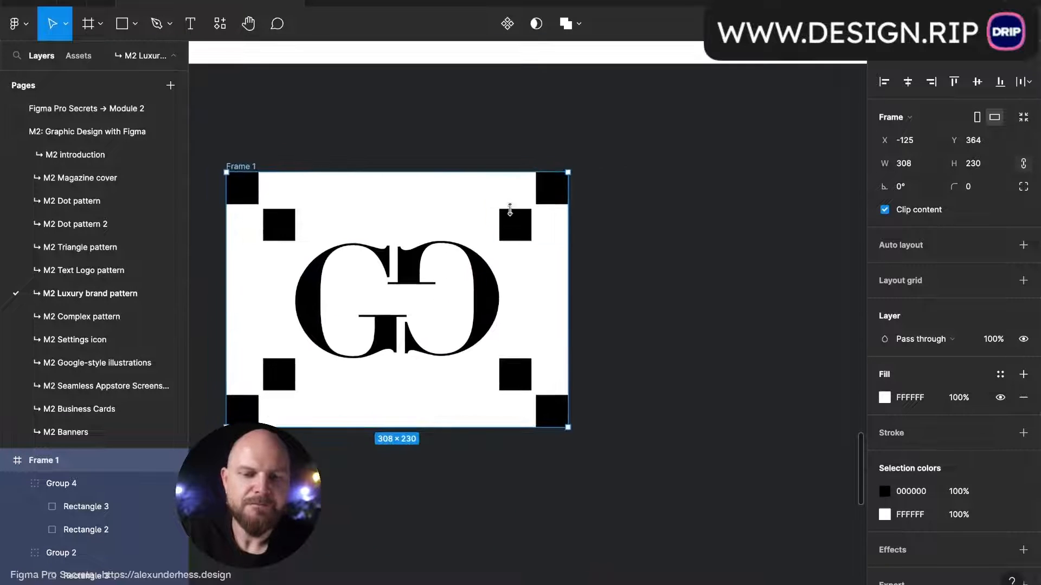
Step: Duplicate the tile frame to its right and rasterize the copy
scroll(489, 273, down, 5)
drag(427, 288, 625, 284)
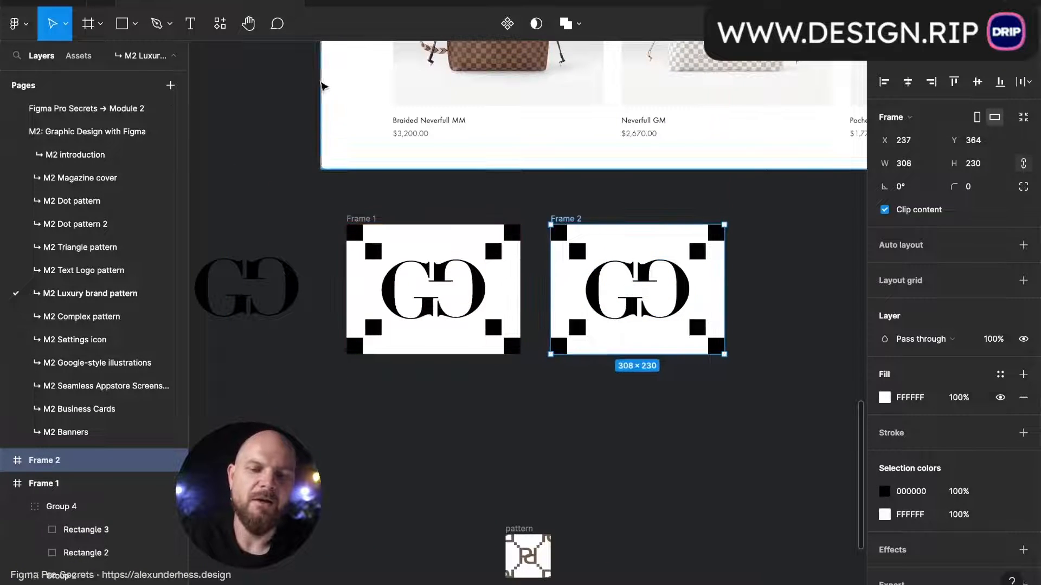
click(183, 1)
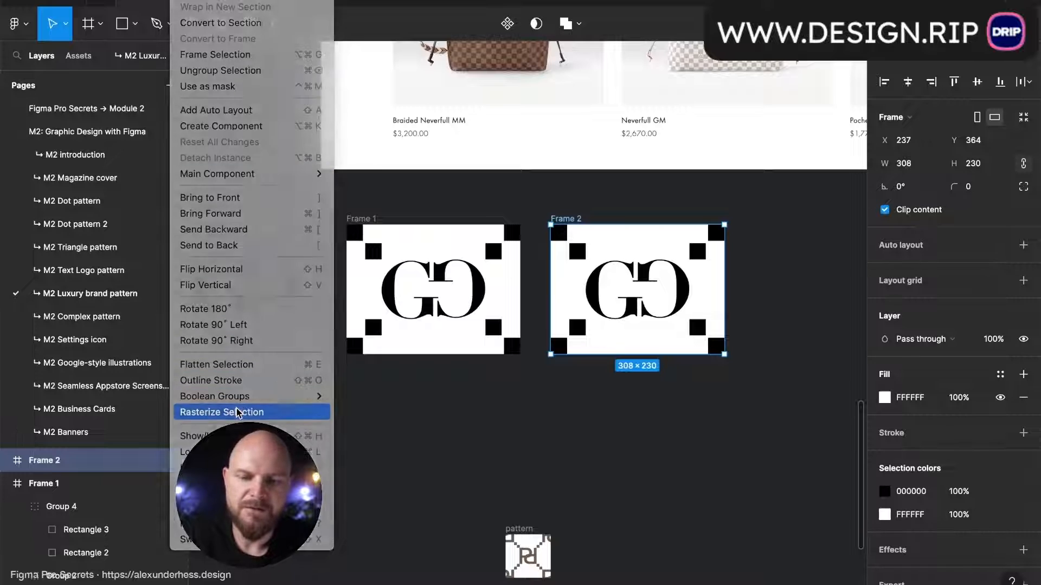
click(233, 412)
Step: Draw a frame about 1093 × 566 beside the rasterized tile and paste the tile's image fill into it
scroll(688, 418, right, 5)
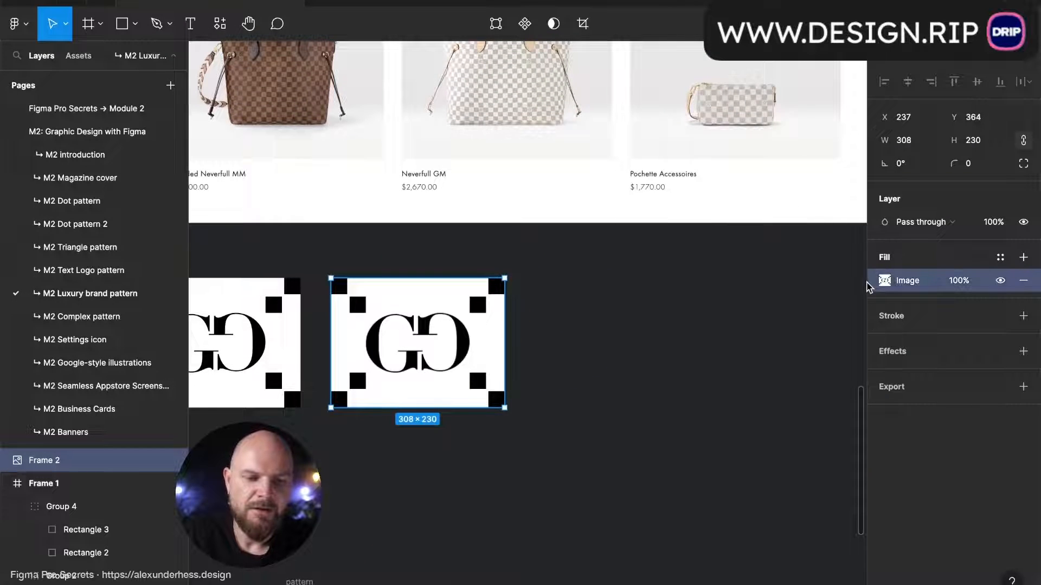
scroll(576, 379, down, 3)
scroll(576, 379, right, 5)
key(f)
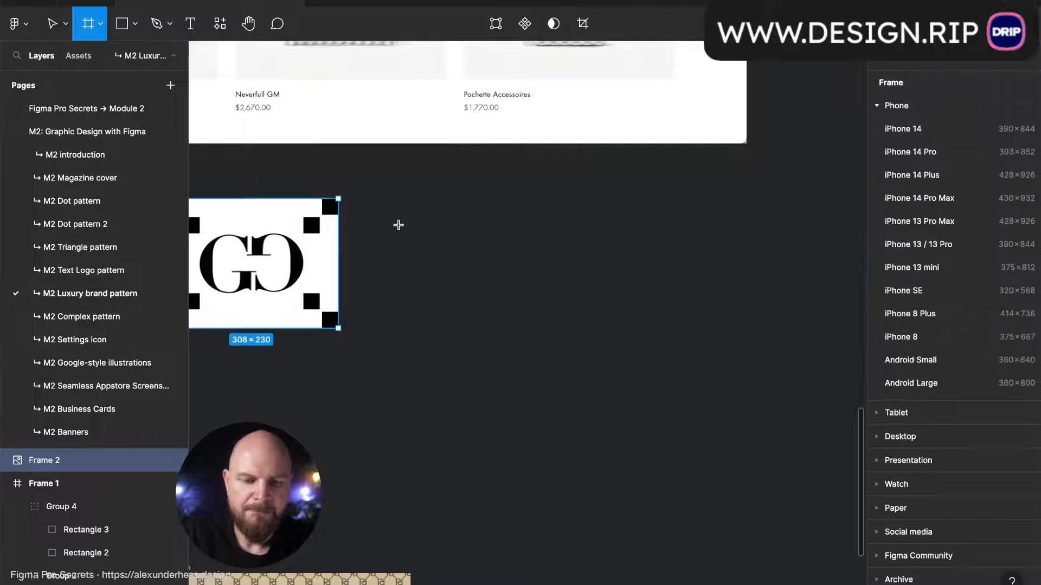
mouse_move(394, 200)
mouse_down()
mouse_move(453, 258)
mouse_move(866, 509)
mouse_up()
key(ctrl+v)
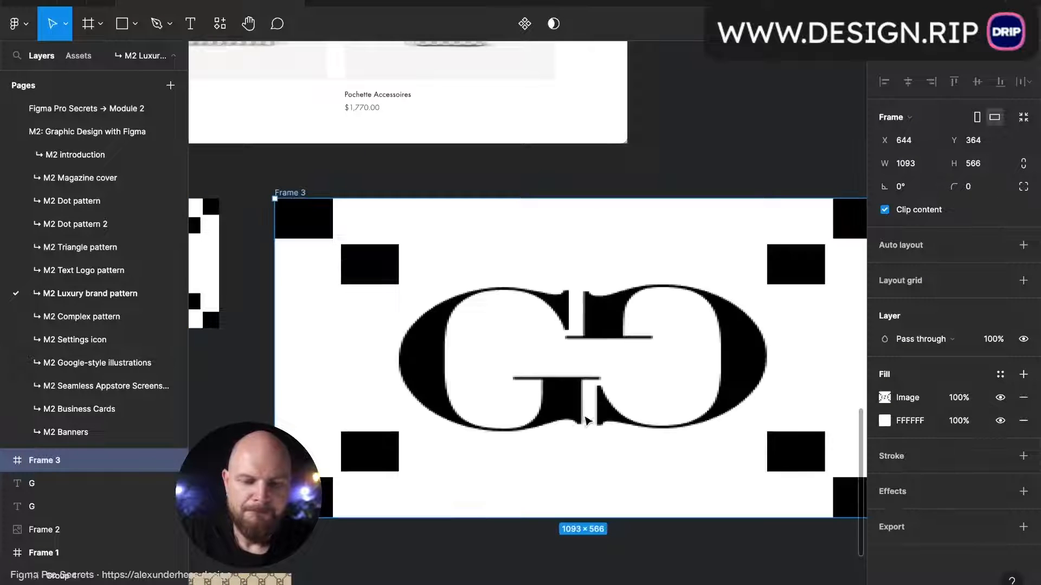
Step: Set the large frame's image fill mode to Tile so the monogram repeats as a pattern
click(884, 398)
click(714, 297)
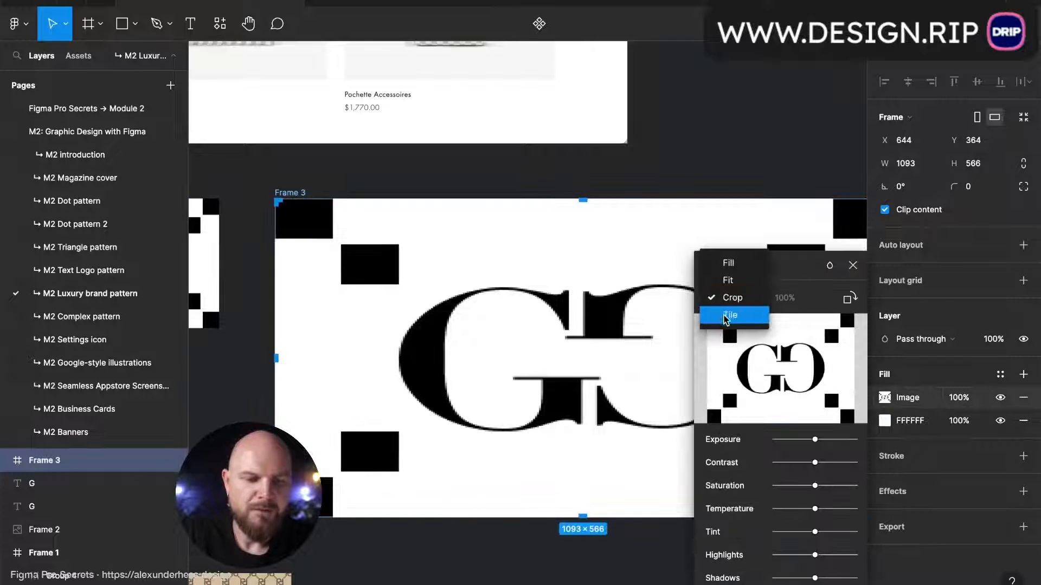
click(732, 316)
click(852, 266)
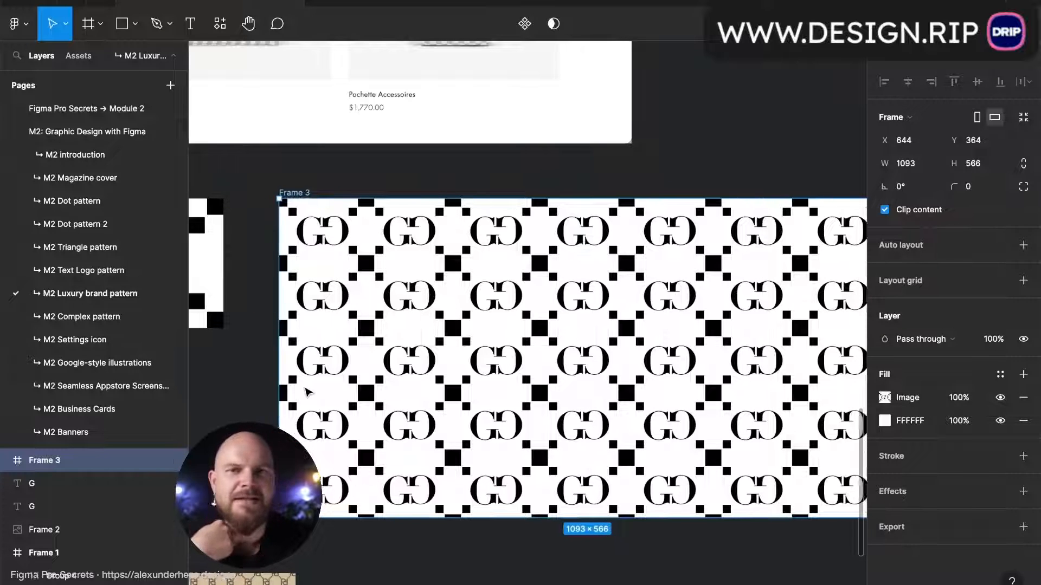
Step: Delete the rasterized tile image between the original tile frame and the pattern frame
scroll(304, 272, left, 5)
click(309, 230)
key(Delete)
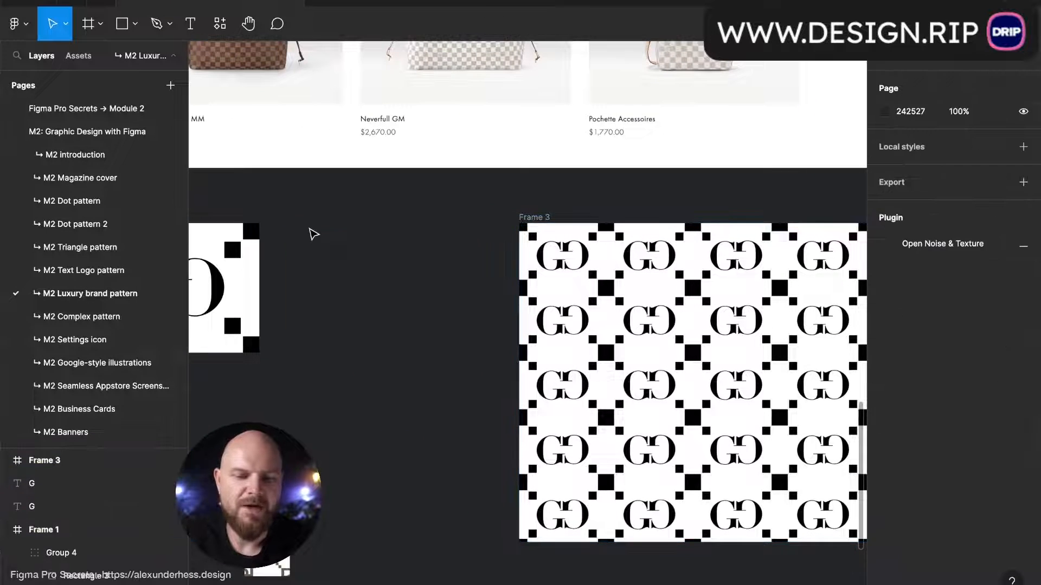
Step: Enlarge the original tile frame around its centre to 316 × 238, leaving a white margin outside the corner squares
scroll(311, 232, left, 4)
click(272, 219)
scroll(403, 255, up, 5)
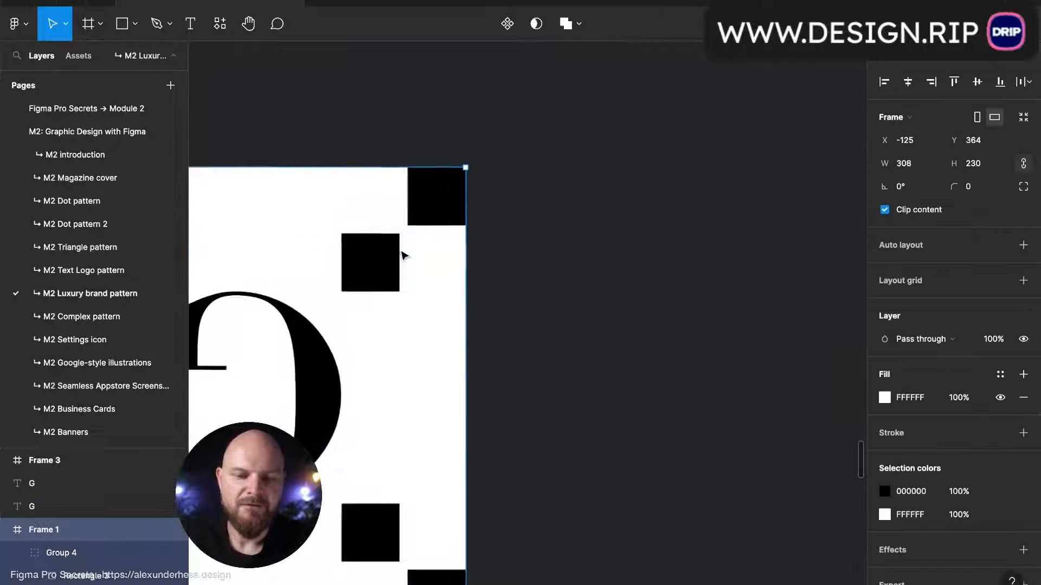
scroll(486, 316, up, 3)
scroll(480, 302, up, 3)
key(alt)
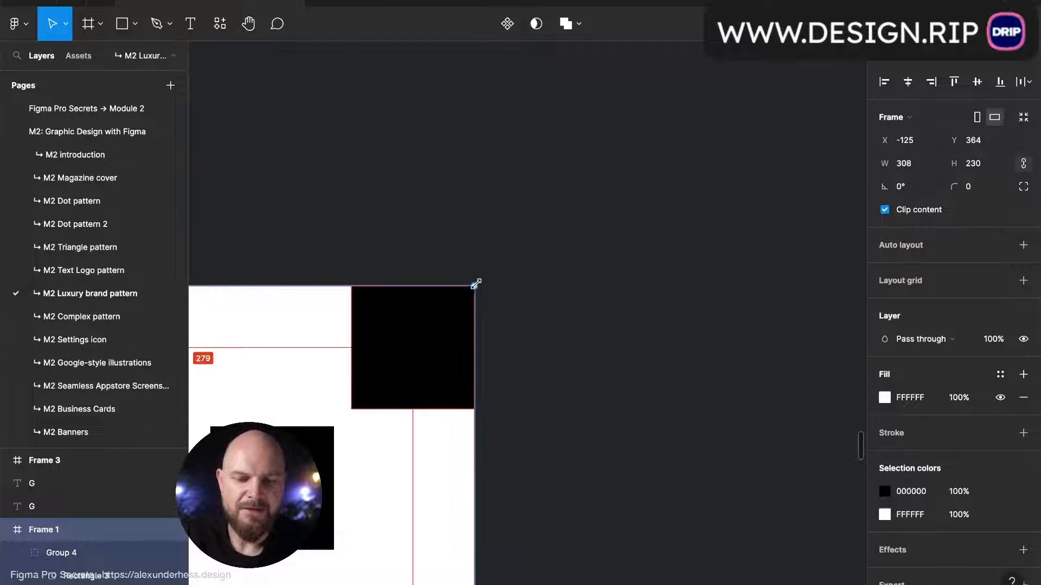
drag(484, 277, 491, 269)
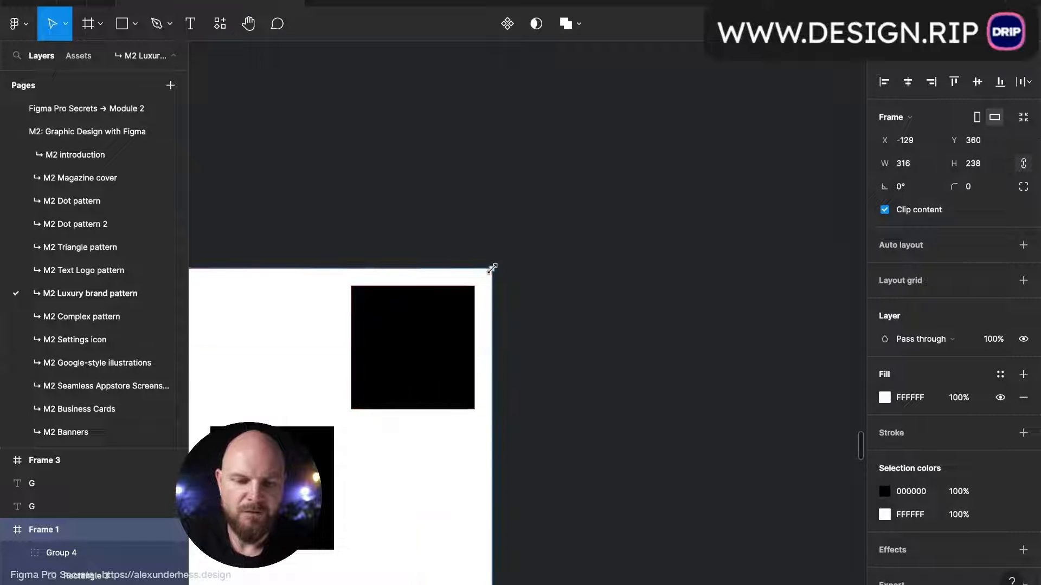
Step: Duplicate the enlarged tile frame beside the original and rasterize the duplicate for a new pattern image
scroll(495, 334, down, 6)
scroll(503, 348, left, 3)
scroll(503, 349, down, 2)
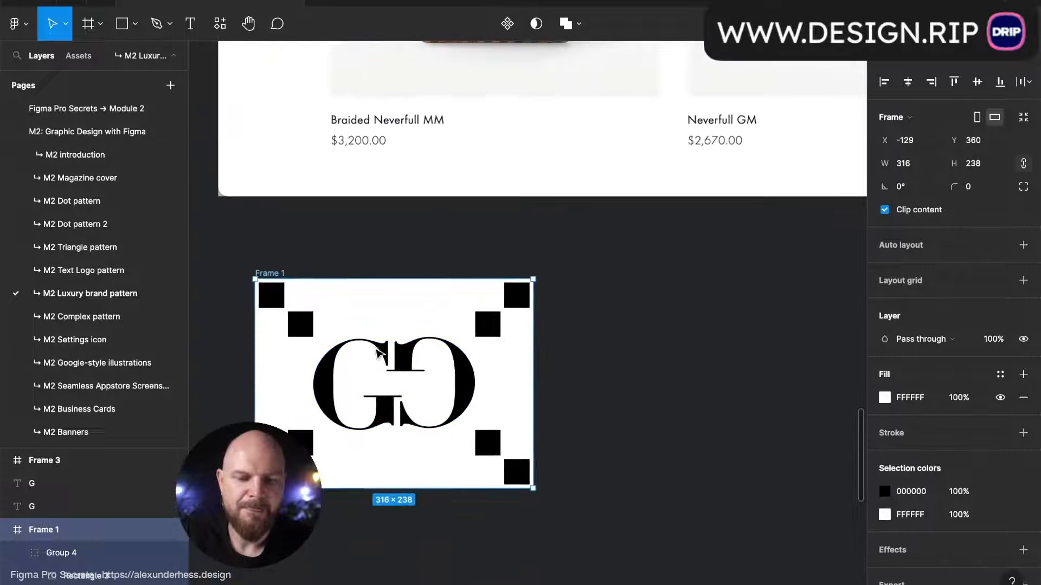
key(ctrl+d)
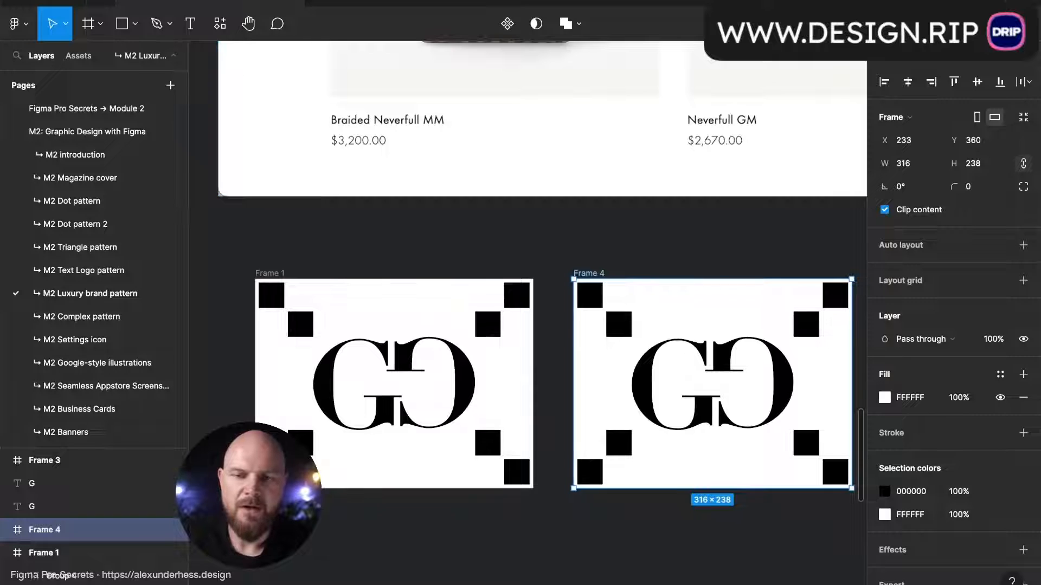
right_click(167, 529)
click(245, 413)
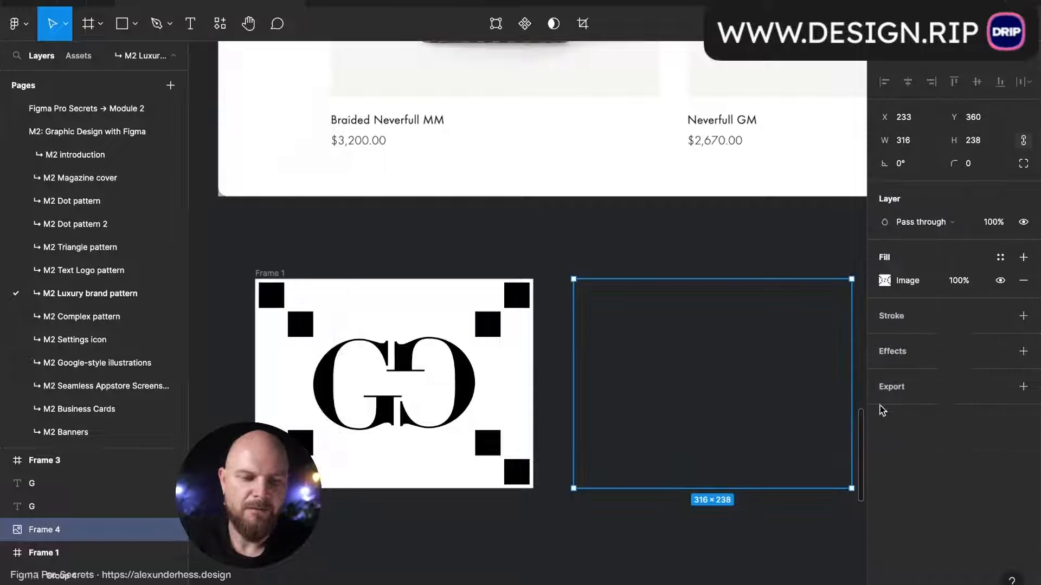
Step: Copy the rasterized tile's image fill onto the large pattern frame and remove the frame's old image fill
click(883, 280)
scroll(512, 367, down, 2)
scroll(512, 366, right, 5)
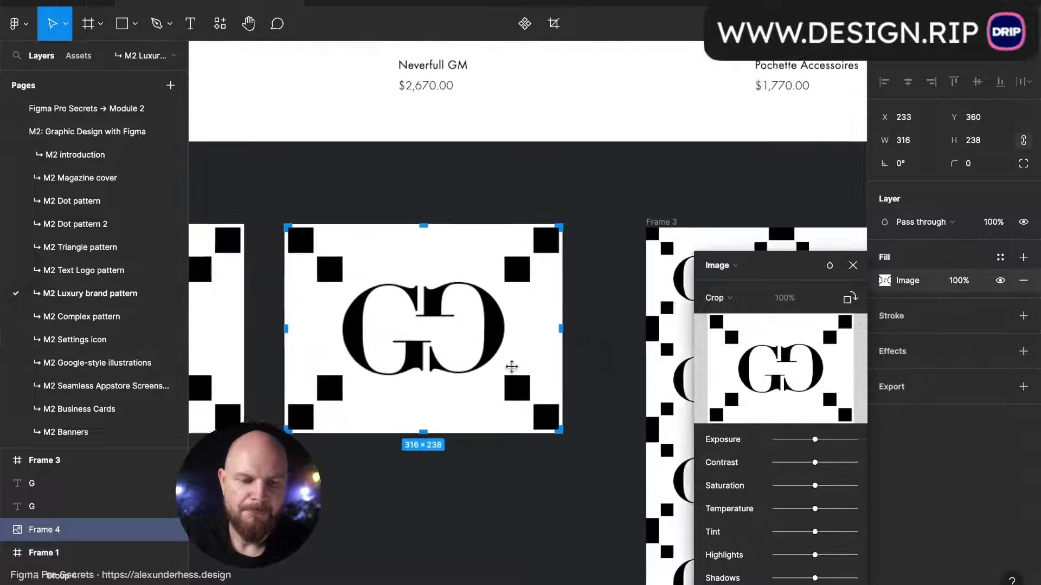
click(851, 267)
click(883, 281)
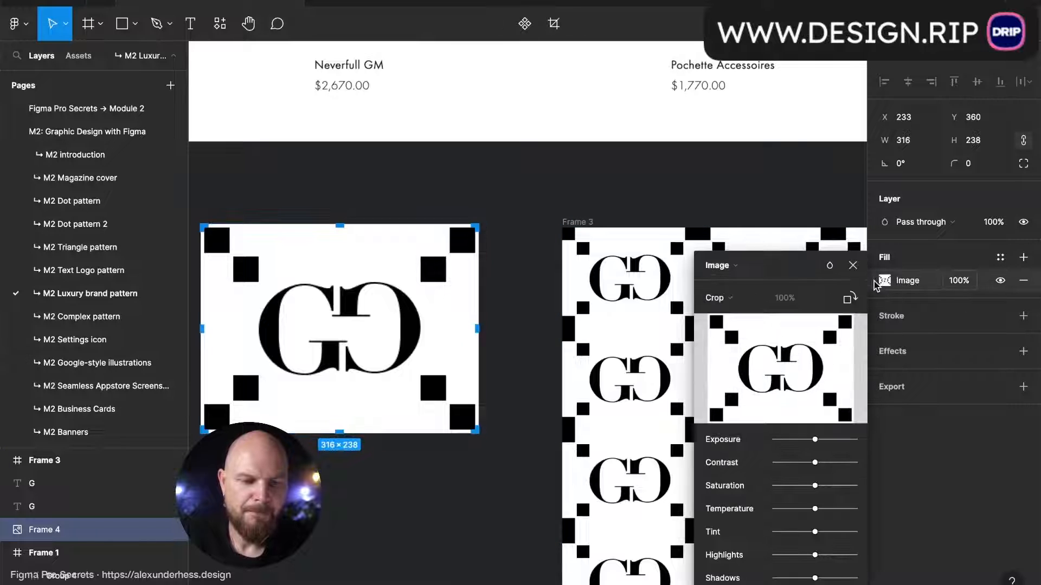
click(852, 265)
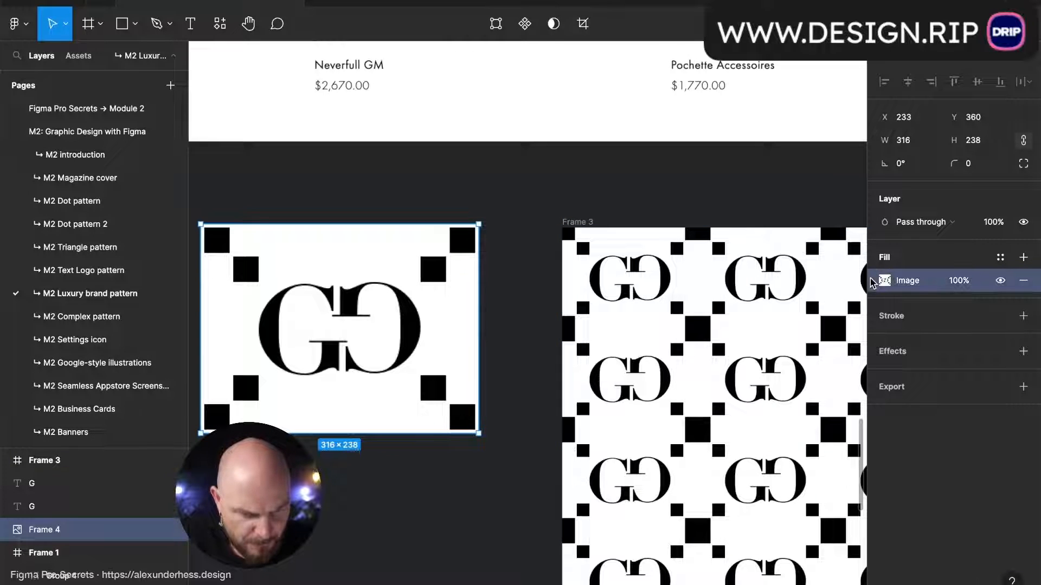
click(610, 252)
scroll(608, 251, up, 5)
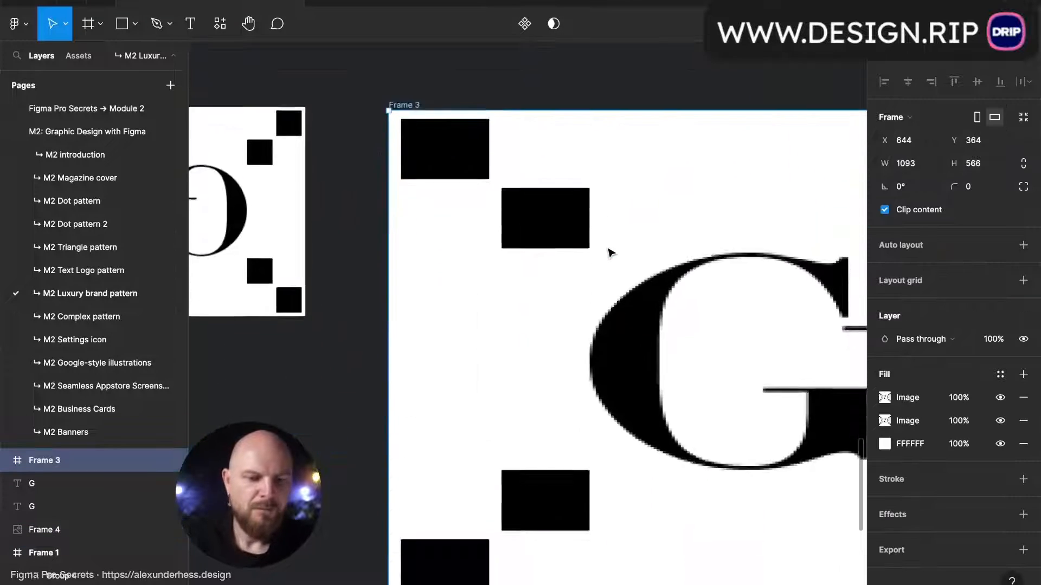
click(1023, 420)
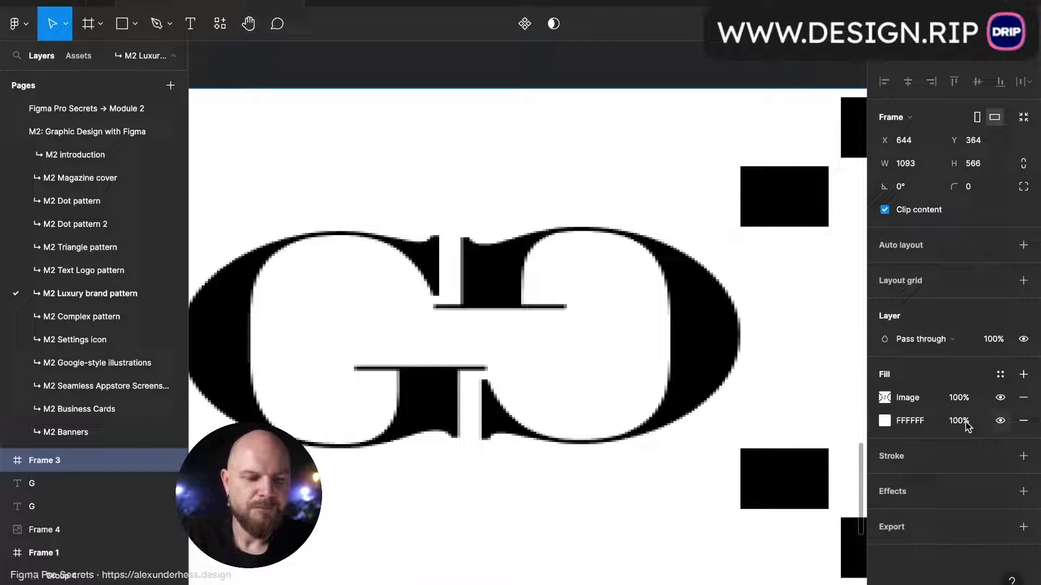
Step: Set the pattern frame's new image fill to Tile so the wider-margin monogram repeats
click(884, 397)
click(729, 298)
click(732, 315)
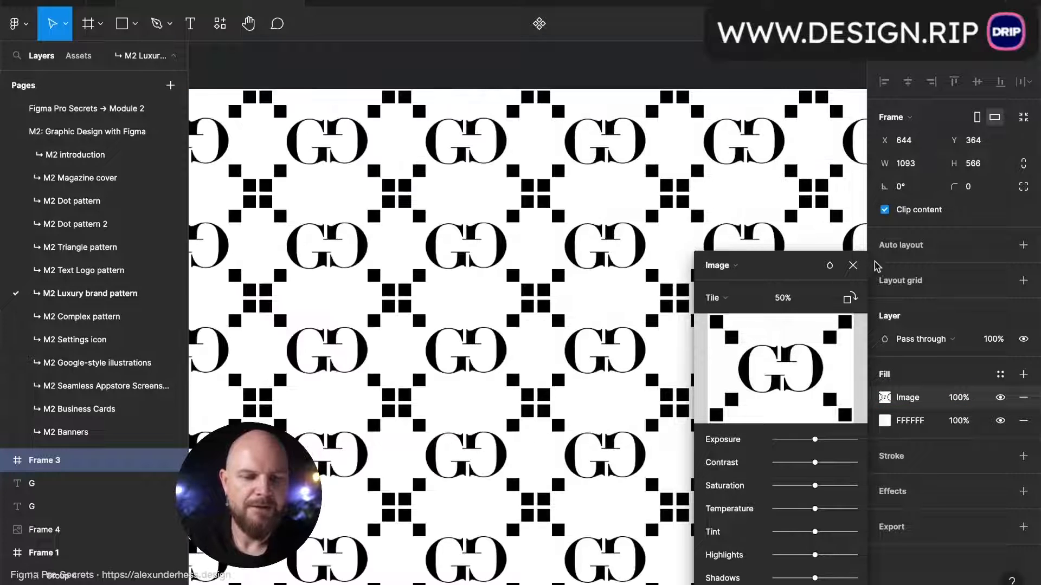
click(853, 266)
scroll(580, 268, down, 3)
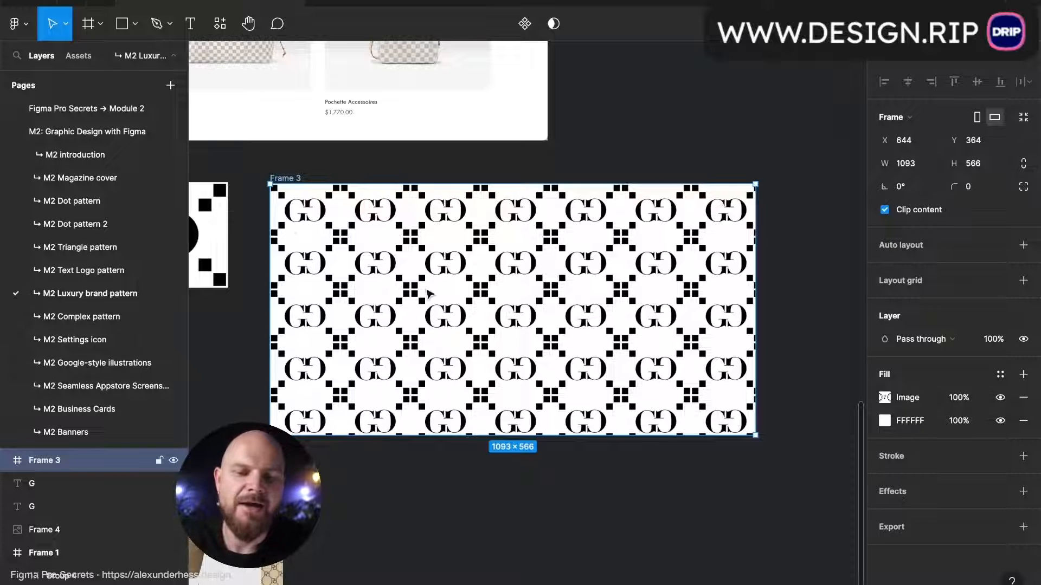
Step: Delete the large pattern frame and the rasterized tile image, keeping only the original tile frame
key(Delete)
scroll(292, 181, up, 3)
click(396, 262)
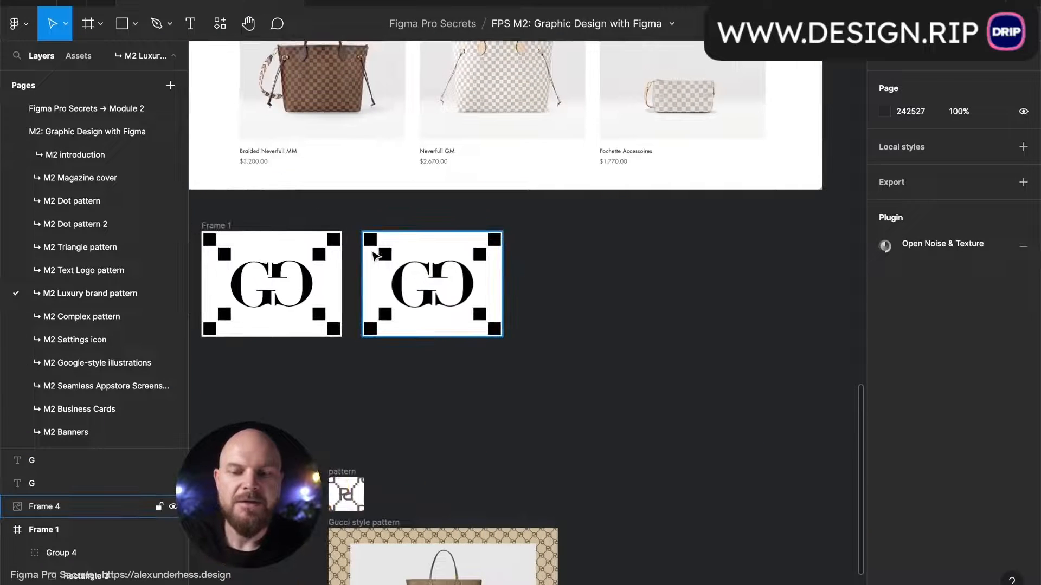
key(Delete)
Step: Move the "pattern" and "Gucci style pattern" reference frames further down to free space around the tile frame
scroll(372, 283, left, 5)
scroll(553, 410, down, 5)
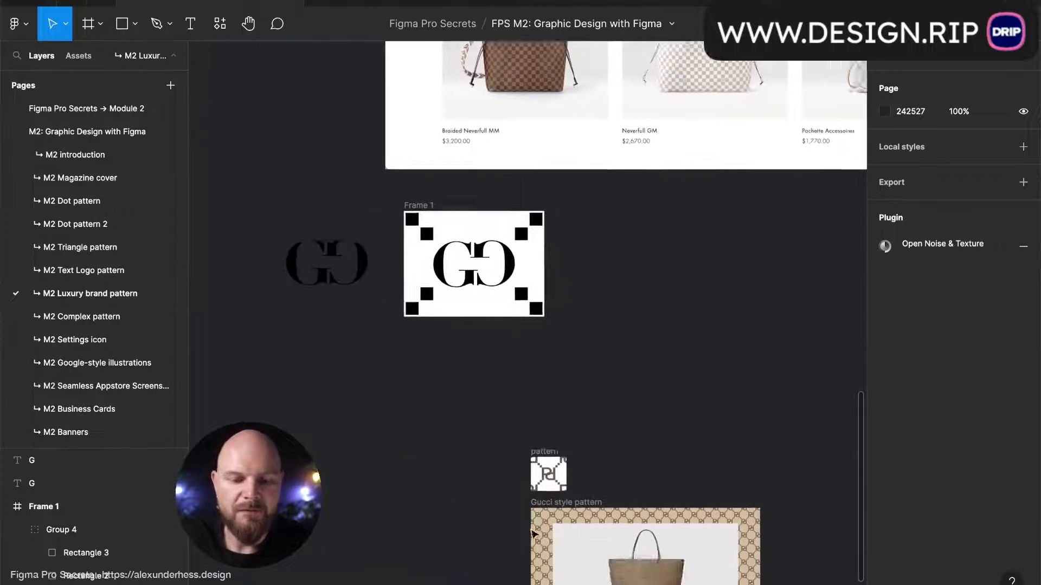
drag(460, 316, 735, 574)
drag(665, 434, 666, 584)
scroll(415, 104, up, 5)
scroll(413, 102, down, 6)
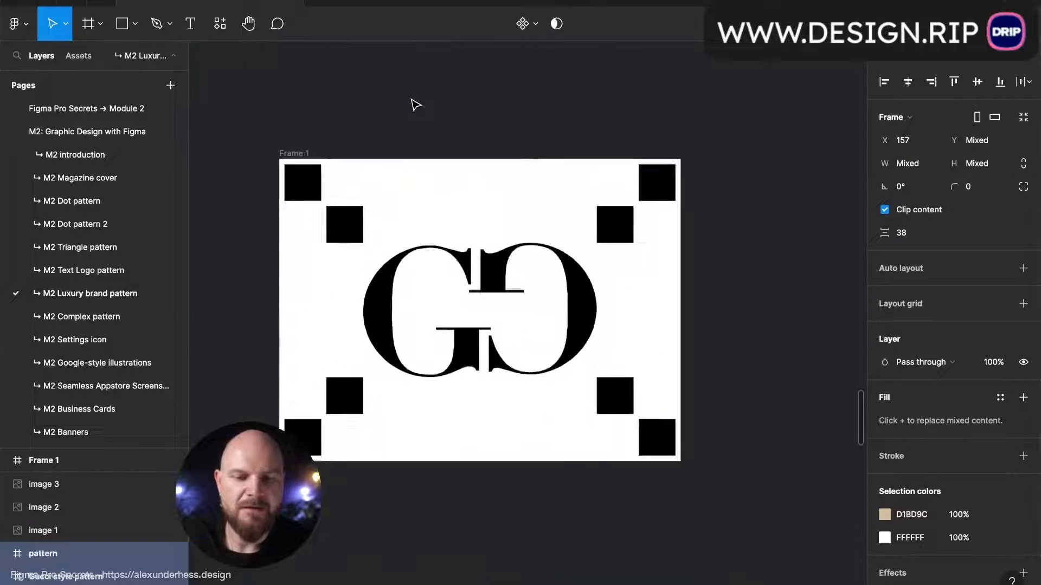
Step: Enlarge the tile frame around its centre to 542 × 464, leaving the artwork at its current size
click(353, 133)
scroll(353, 133, up, 3)
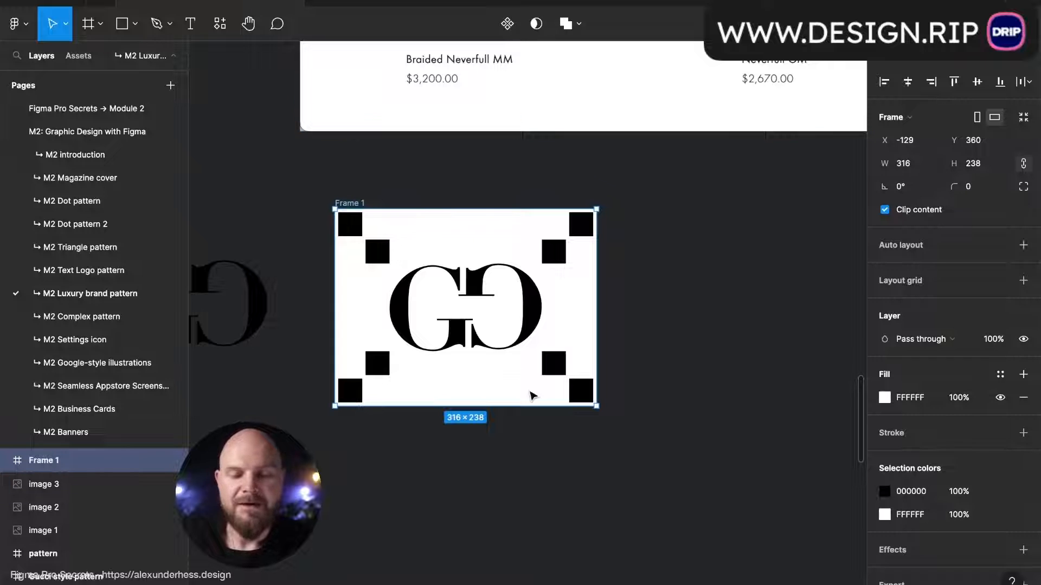
drag(596, 408, 690, 499)
Step: Move the two spare G text letters further left, clear of the enlarged tile frame
scroll(317, 313, left, 5)
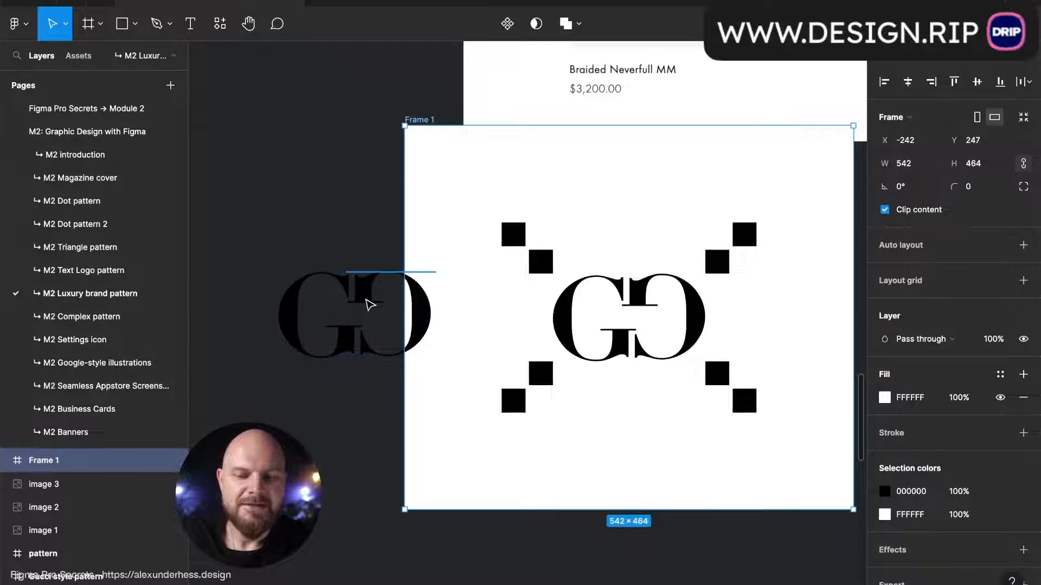
click(369, 302)
shift+click(328, 298)
drag(360, 300, 202, 304)
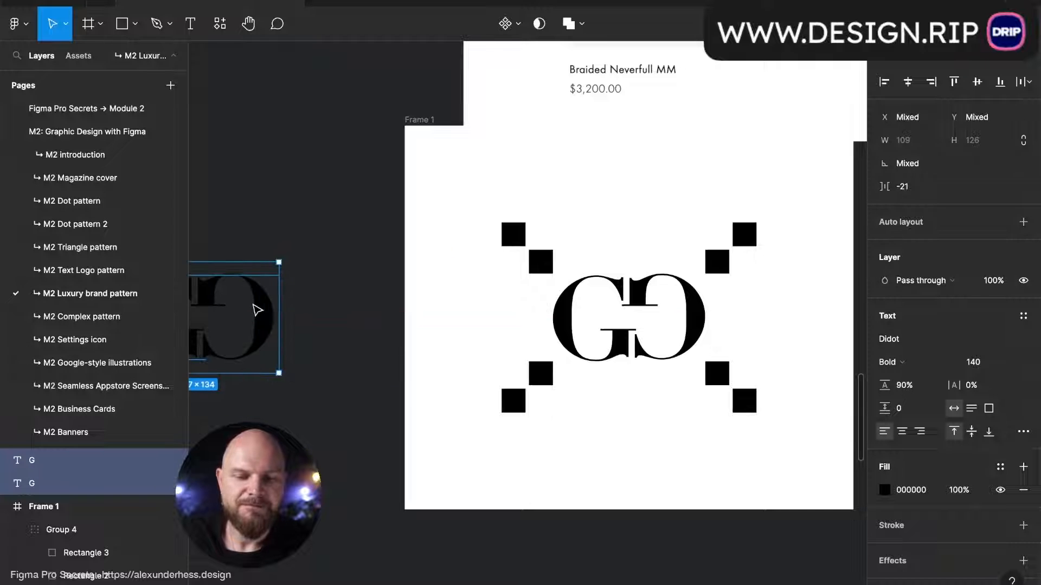
Step: Duplicate the GG monogram twice, placing copies diagonally outside the upper-right and lower-right corner squares
scroll(257, 310, right, 3)
scroll(257, 310, down, 1)
click(542, 337)
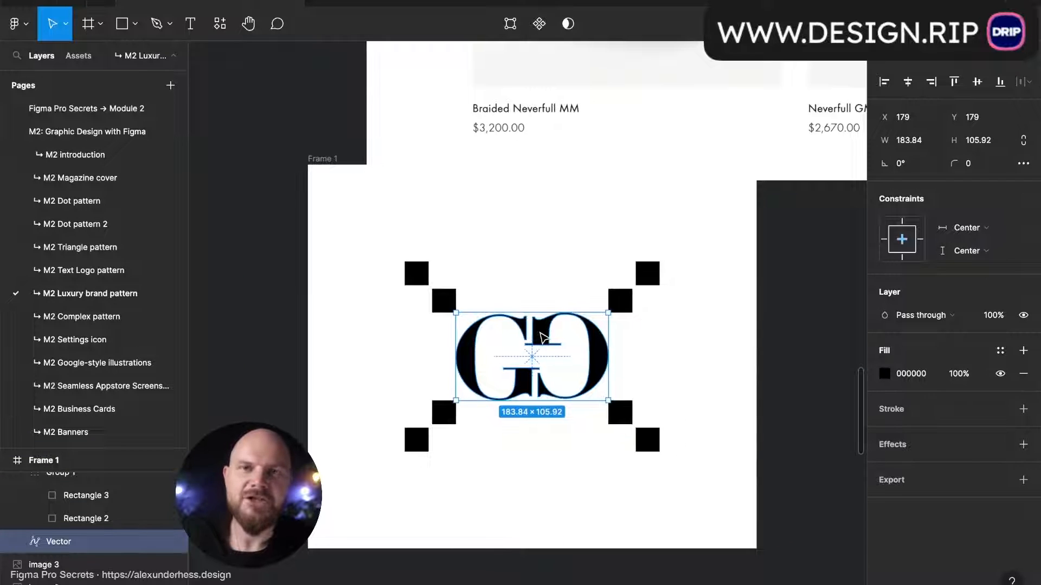
drag(472, 378, 676, 239)
scroll(619, 353, right, 1)
scroll(619, 354, down, 1)
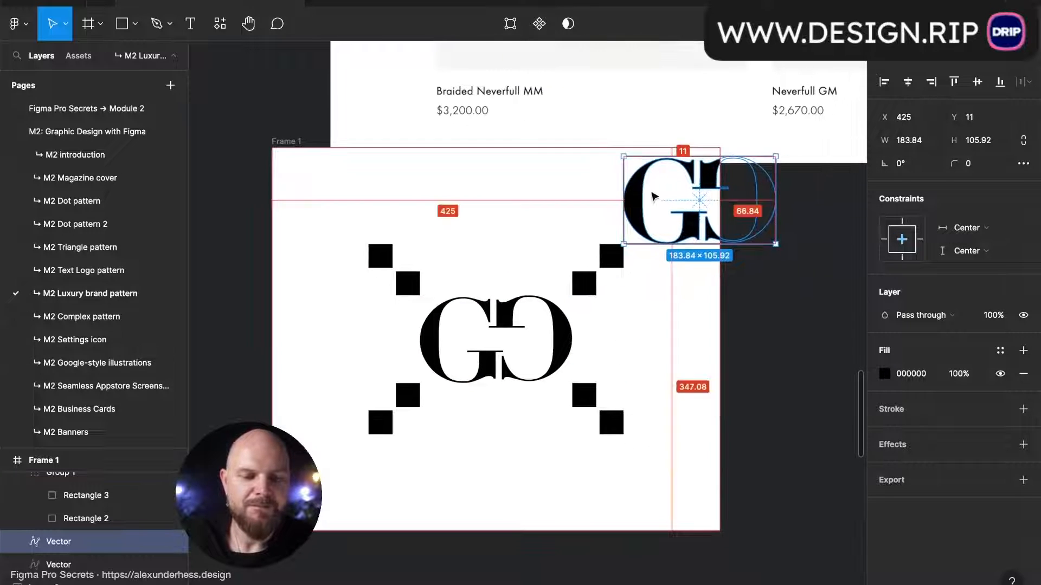
drag(645, 189, 665, 467)
click(585, 393)
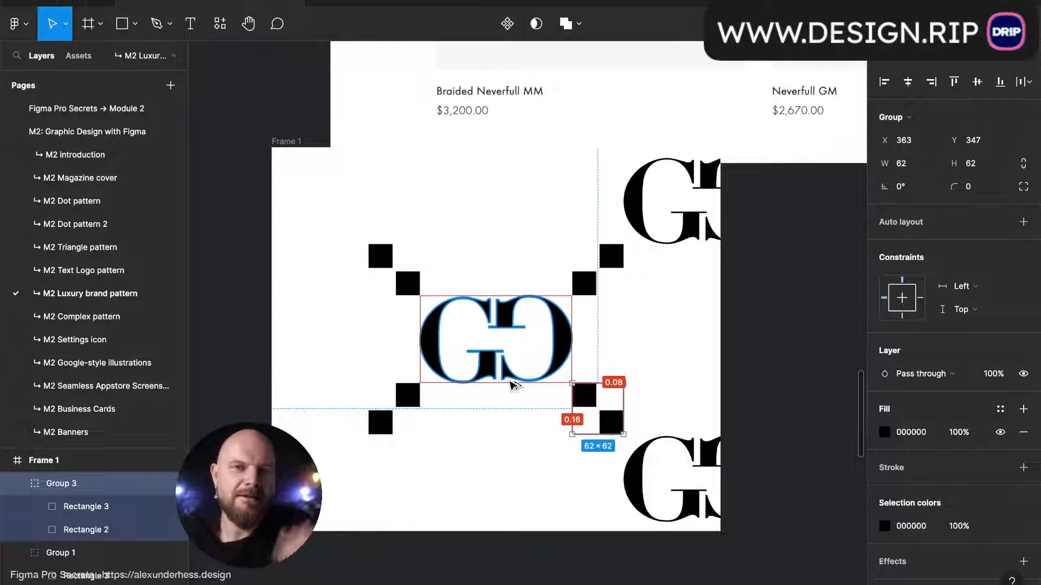
Step: Duplicate both right-hand corner monograms to the left corners, aligning them with the outer edges of the left squares at X -309
click(642, 498)
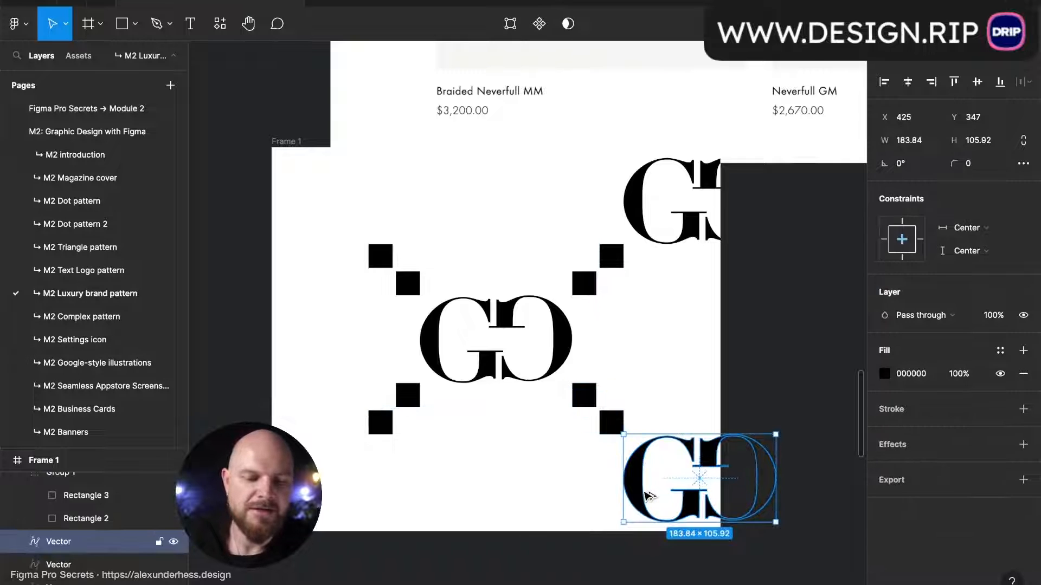
drag(639, 492, 323, 482)
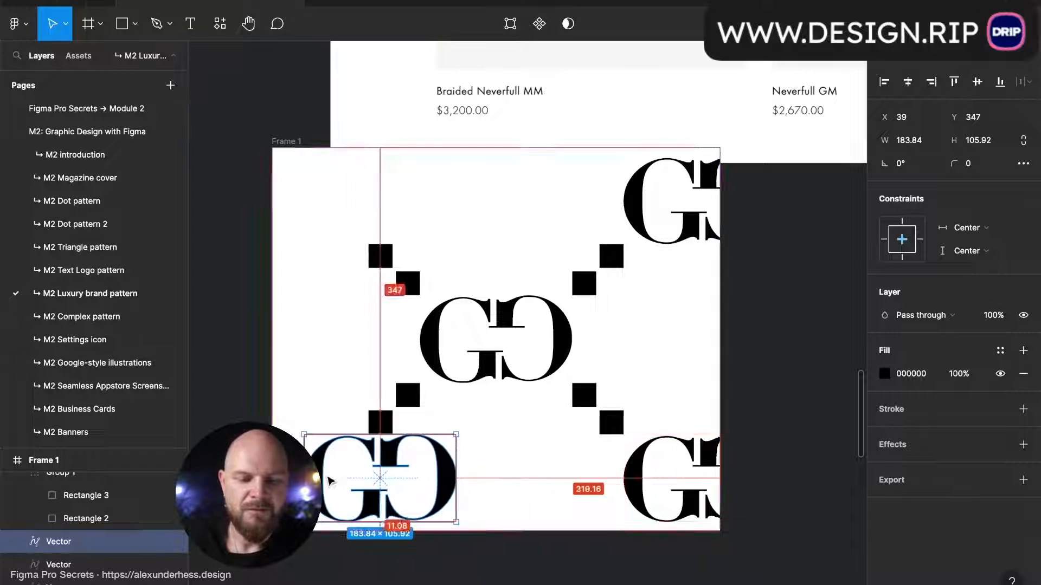
key(ctrl+z)
shift+click(649, 212)
drag(645, 211, 255, 211)
drag(383, 214, 362, 210)
scroll(362, 210, up, 5)
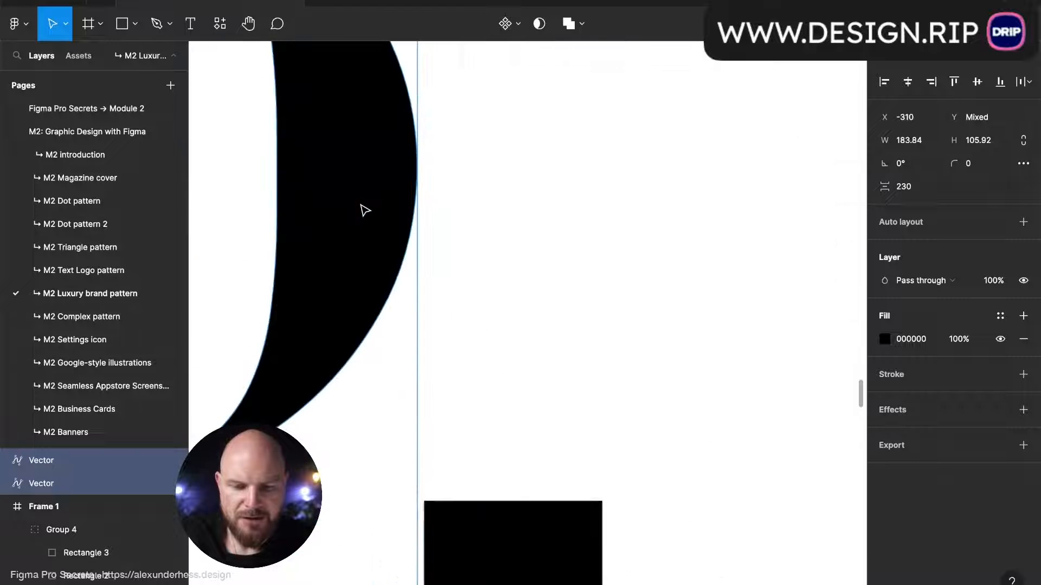
drag(368, 269, 370, 269)
key(Escape)
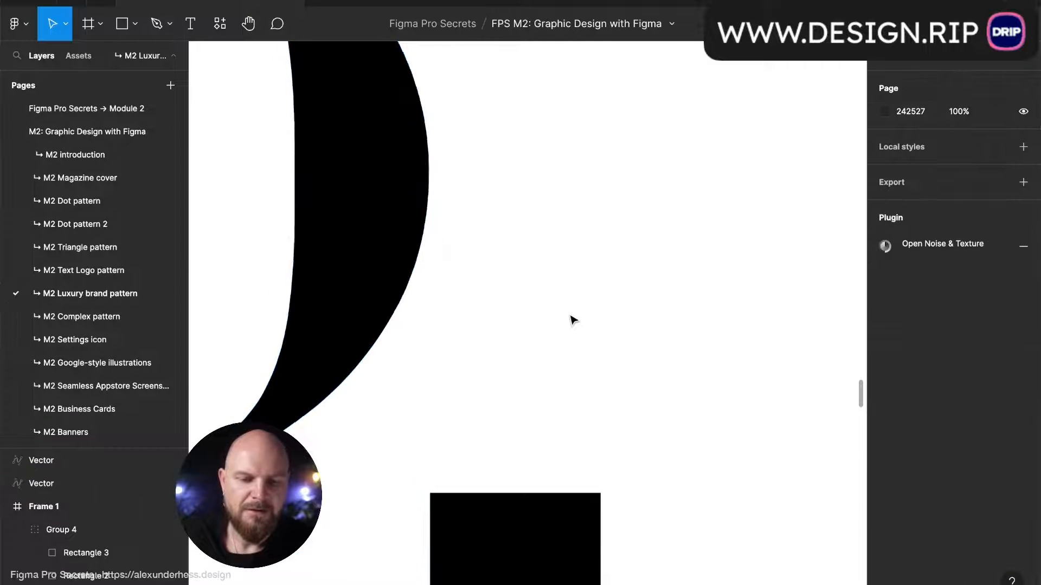
Step: Nest the two left-hand monogram vectors inside Frame 1 so the frame clips them
scroll(570, 318, down, 5)
click(325, 236)
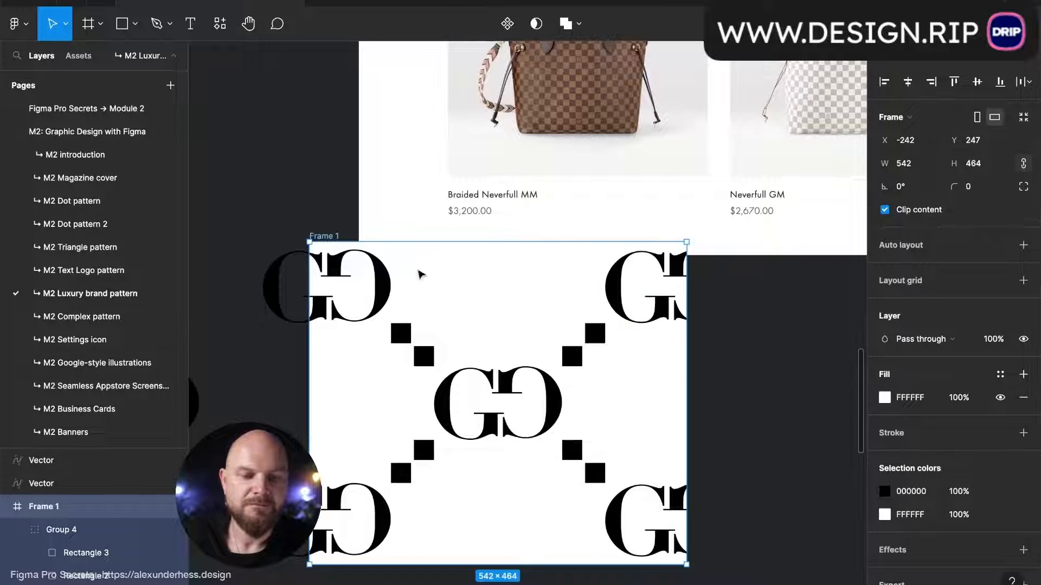
key(Escape)
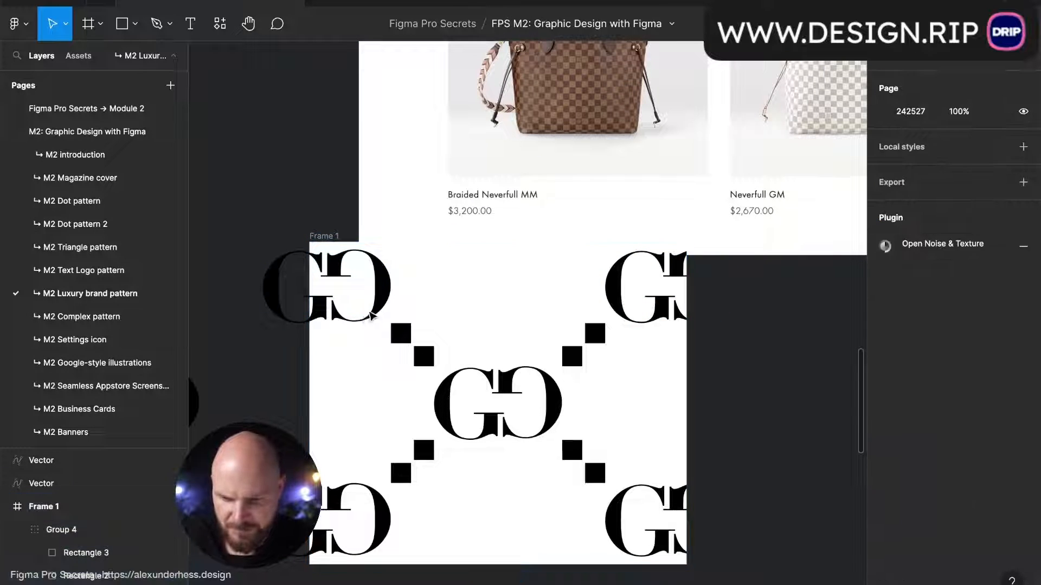
click(41, 483)
shift+click(53, 455)
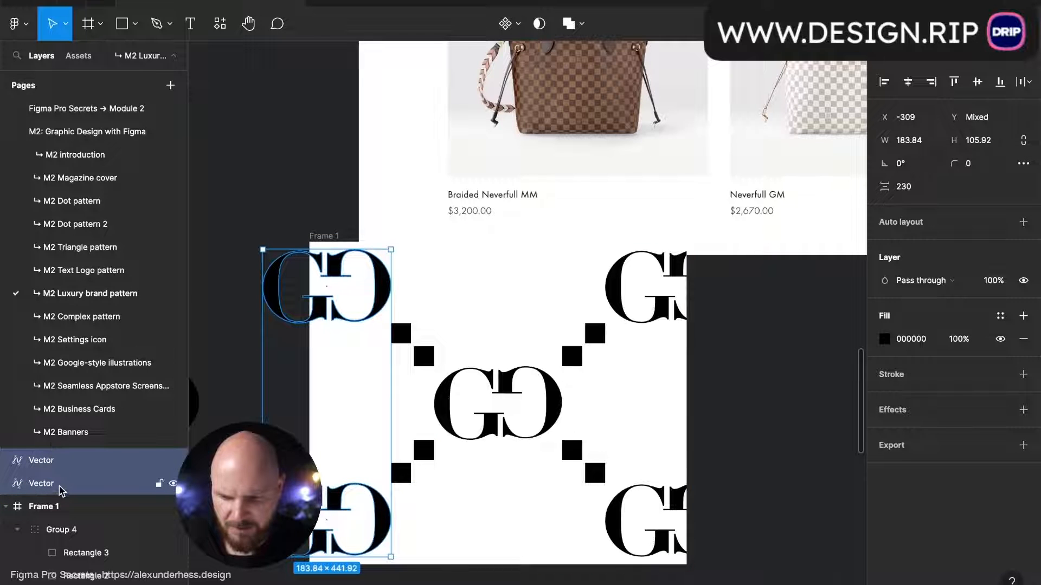
drag(72, 526, 72, 525)
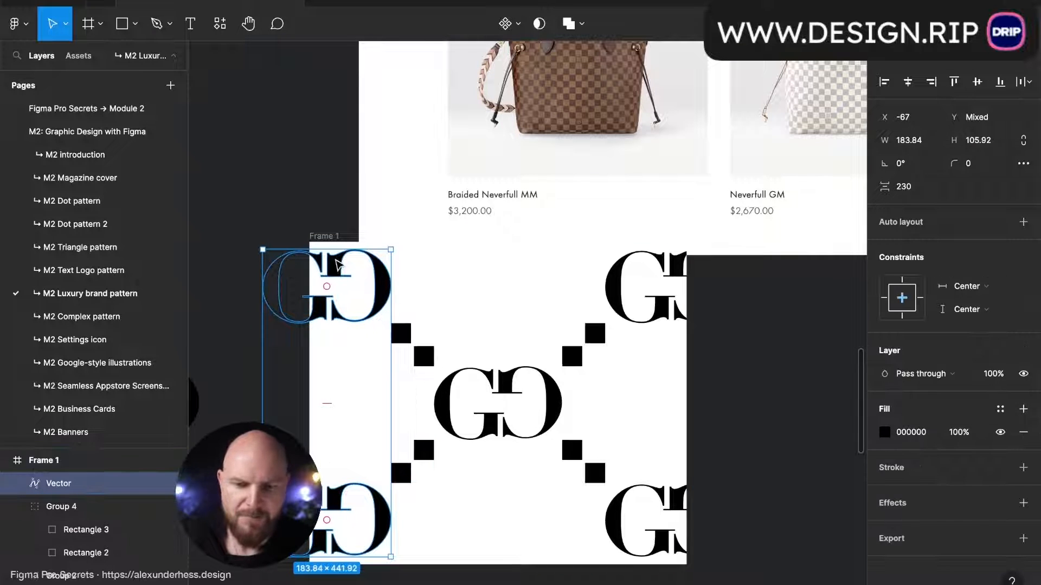
key(Escape)
Step: Shrink Frame 1 around its centre to 492 × 336 so its corners cut through the middles of the corner monograms
scroll(610, 283, down, 1)
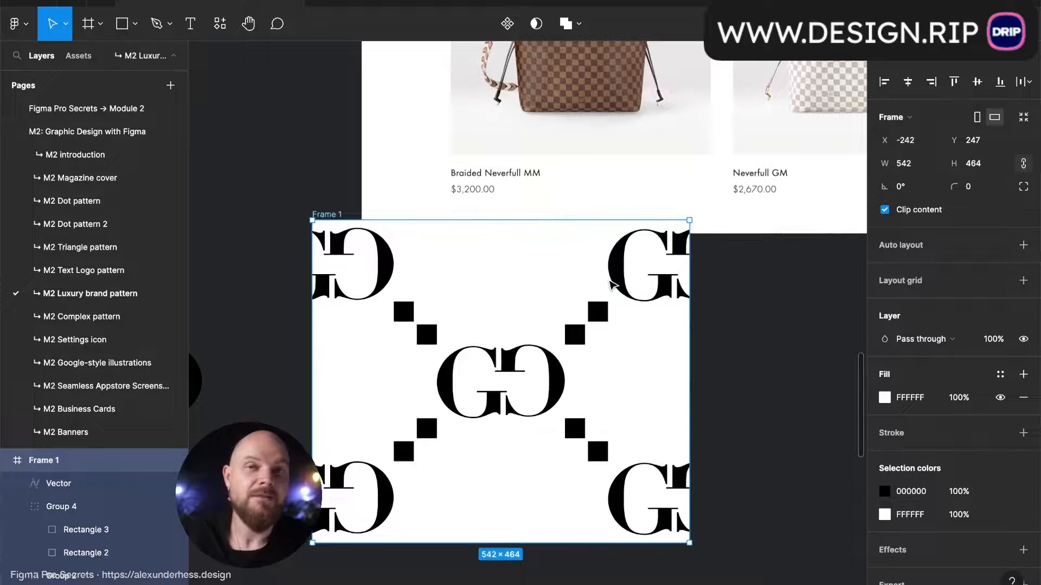
drag(689, 221, 672, 264)
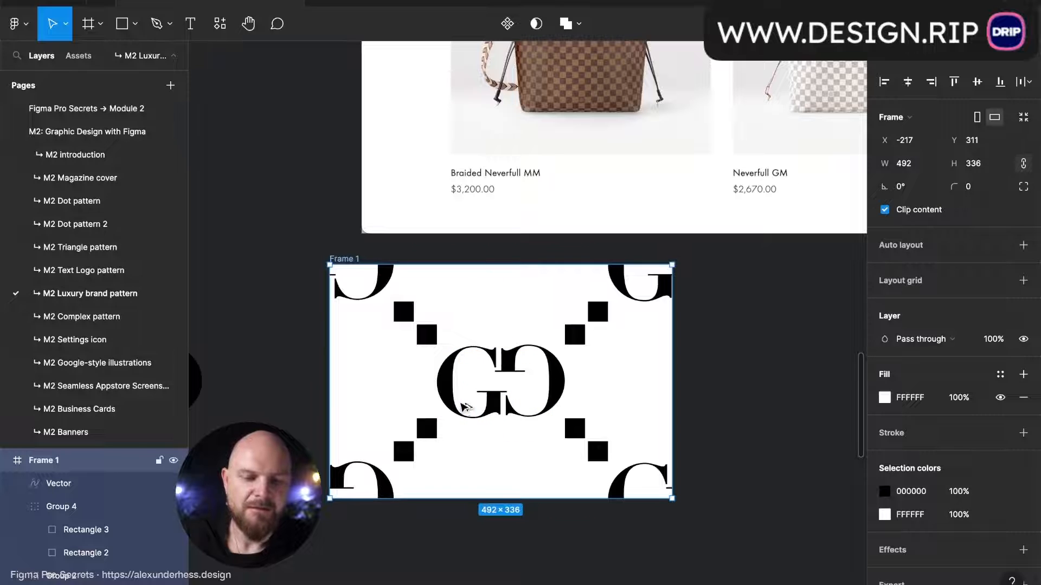
scroll(502, 374, up, 5)
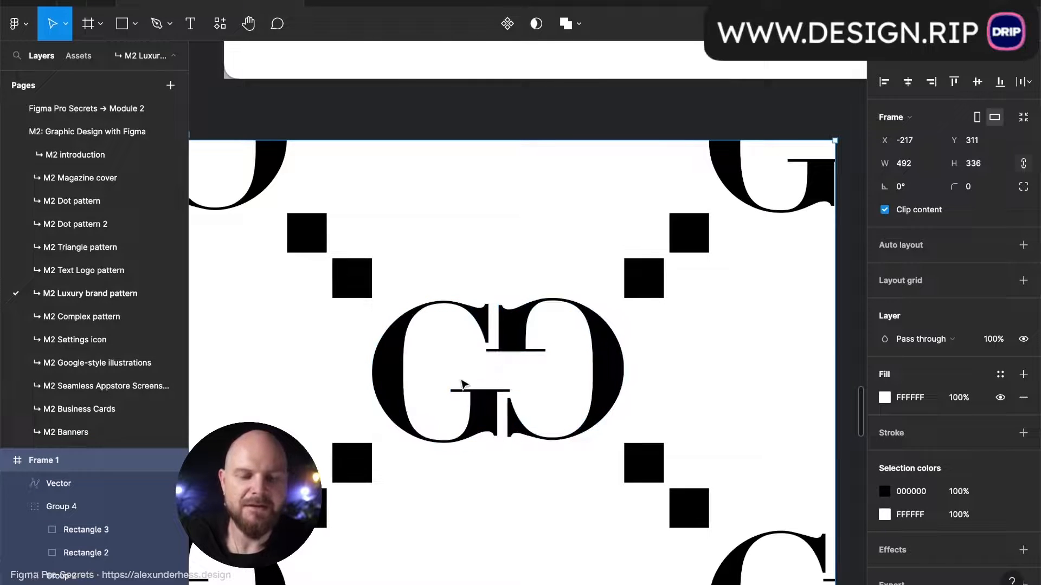
scroll(530, 368, down, 5)
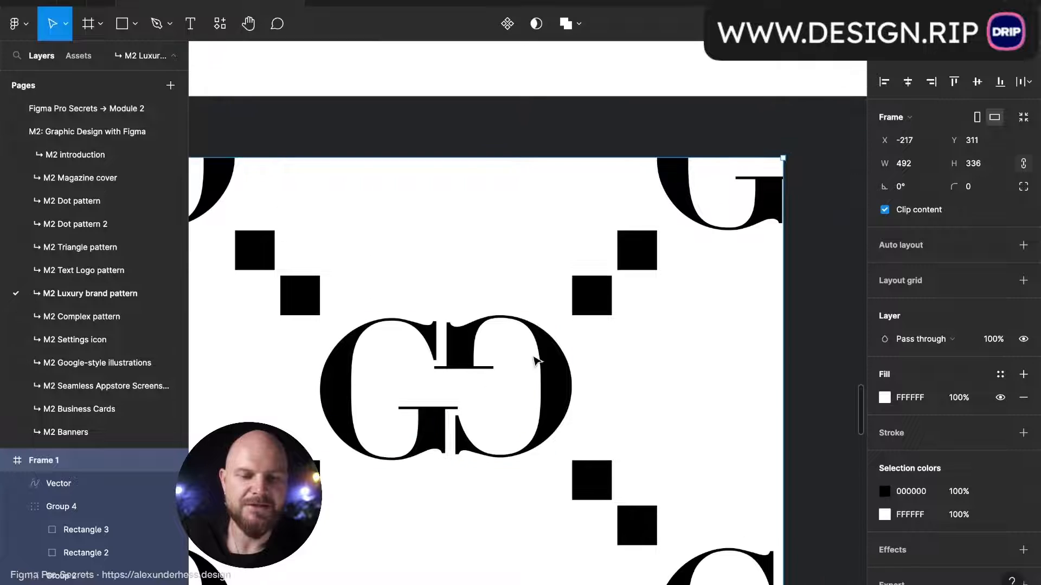
scroll(608, 281, right, 2)
scroll(608, 280, down, 1)
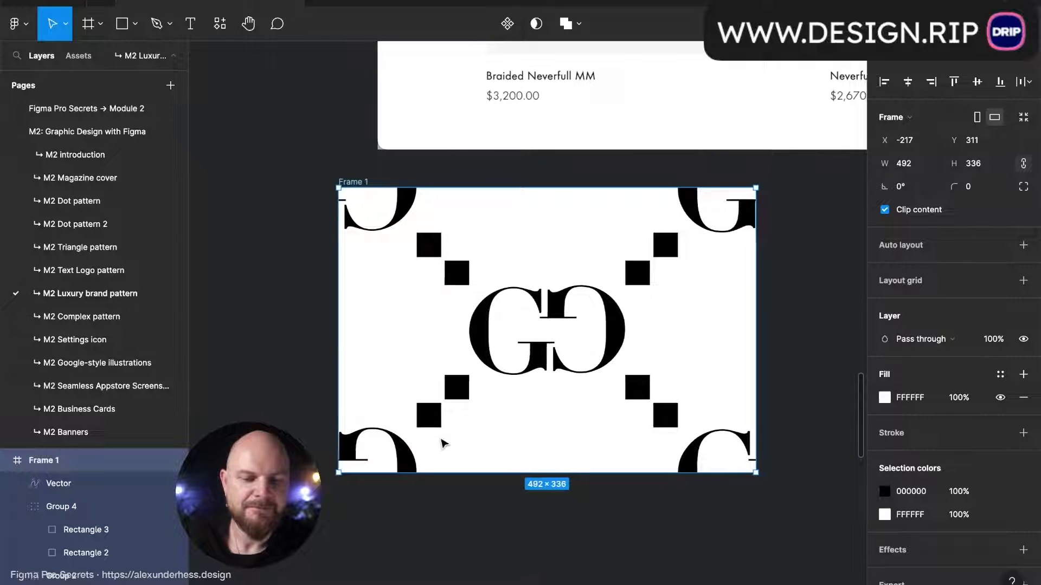
Step: Examine how the centre of the upper-right monogram lines up with the tile frame's corner
scroll(624, 406, right, 2)
scroll(624, 406, up, 1)
click(789, 174)
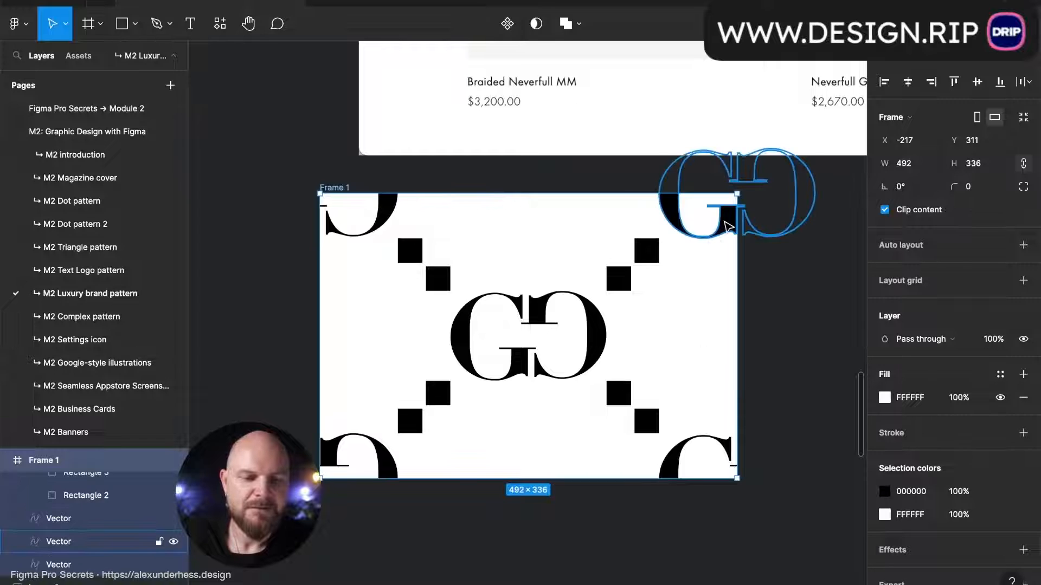
scroll(789, 175, up, 5)
scroll(564, 278, up, 3)
scroll(563, 278, up, 2)
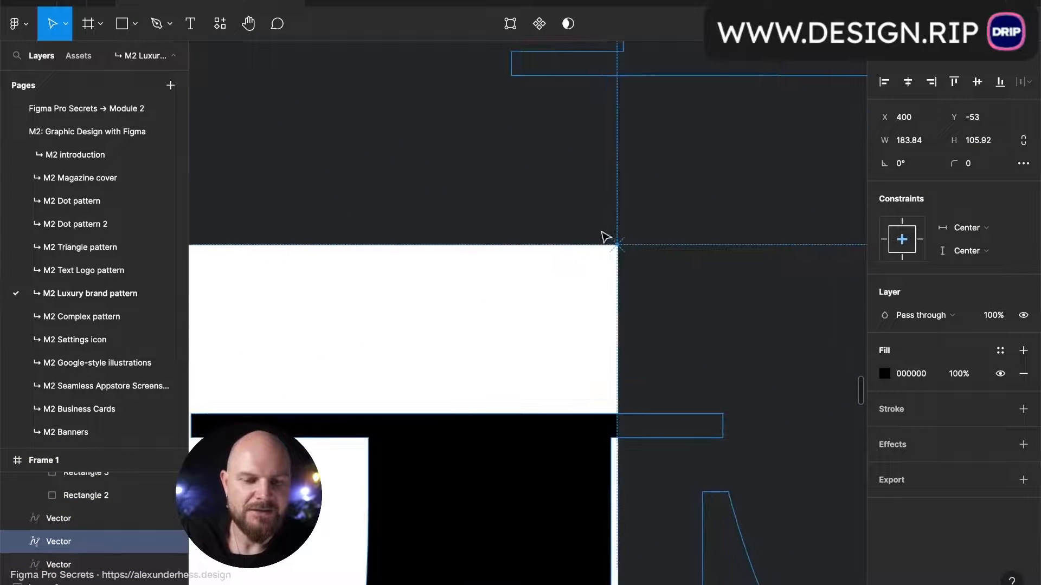
scroll(607, 266, down, 10)
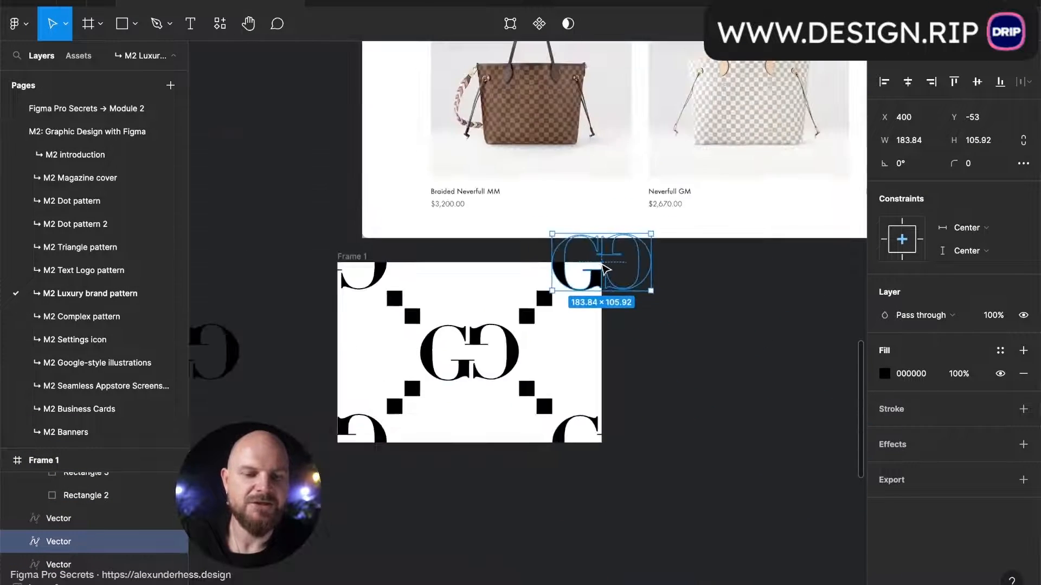
scroll(607, 267, left, 3)
Step: Collapse the expanded groups of squares inside Frame 1 in the layer list
click(428, 260)
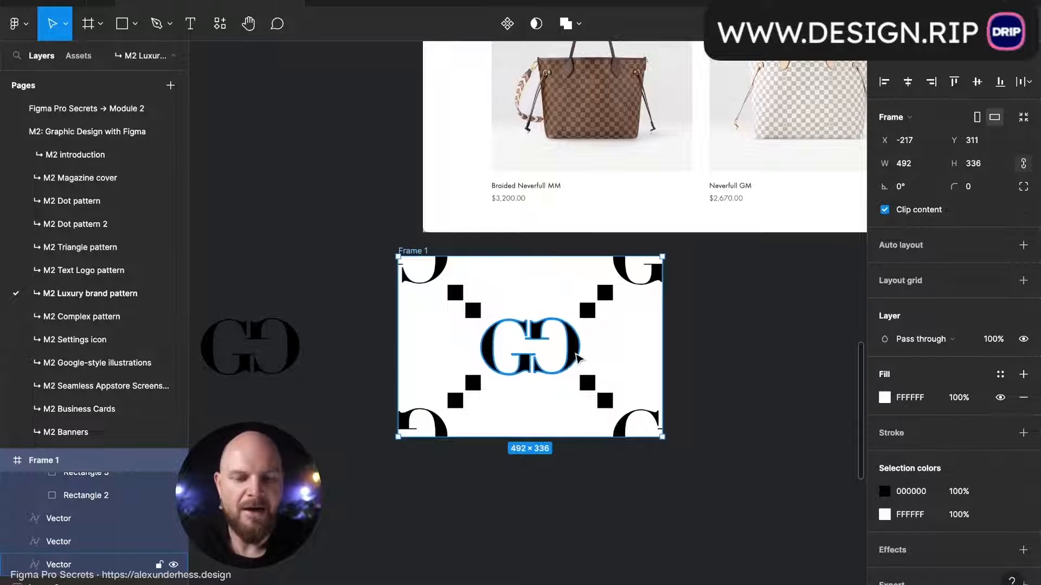
click(550, 369)
scroll(57, 533, up, 1)
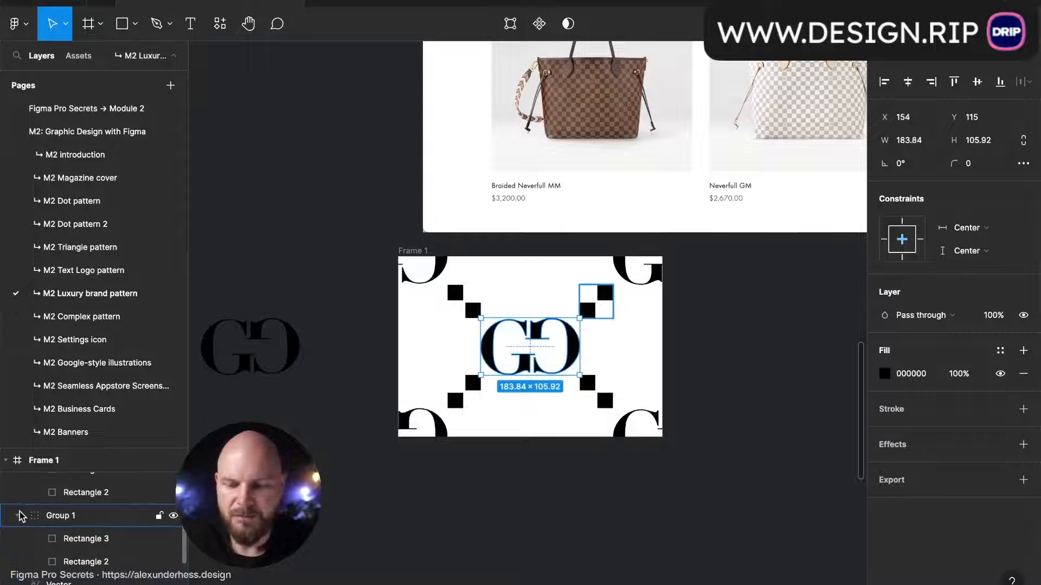
click(19, 515)
scroll(19, 514, up, 3)
click(19, 512)
scroll(20, 516, up, 2)
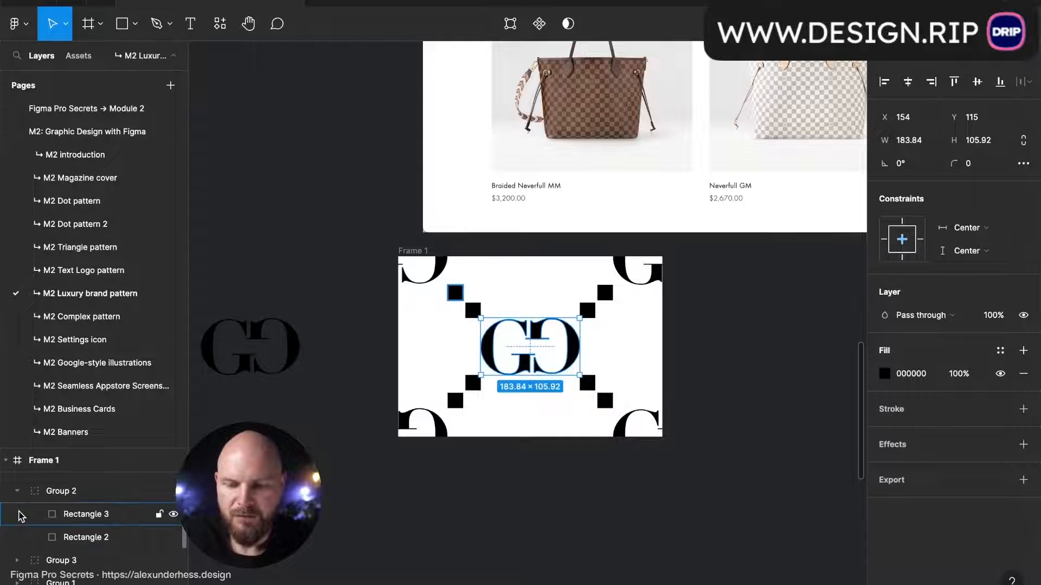
click(18, 494)
scroll(19, 540, up, 1)
scroll(18, 515, up, 3)
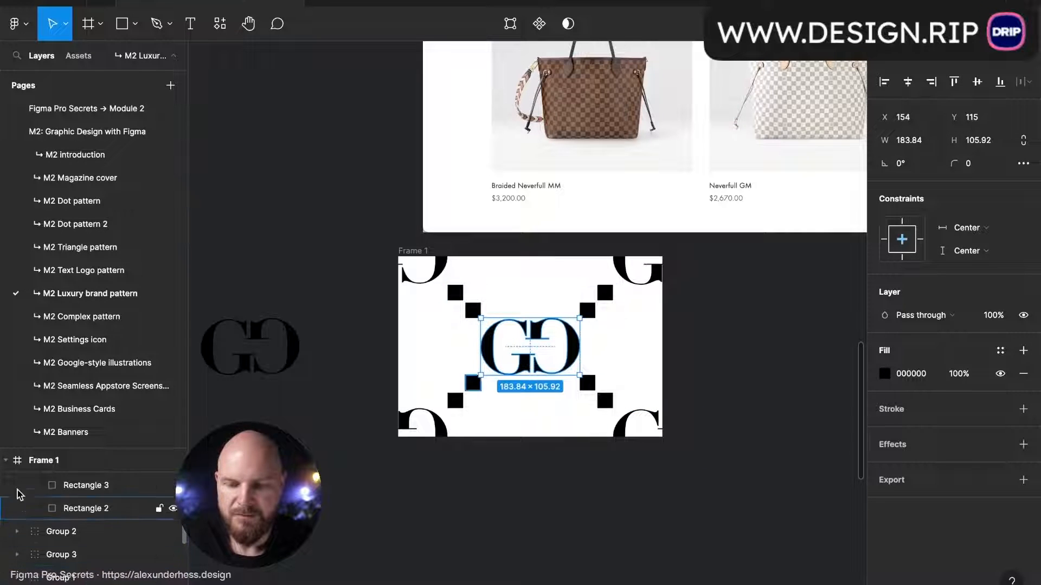
click(17, 479)
Step: Ungroup Groups 1 to 4 so the squares sit directly inside Frame 1
click(72, 484)
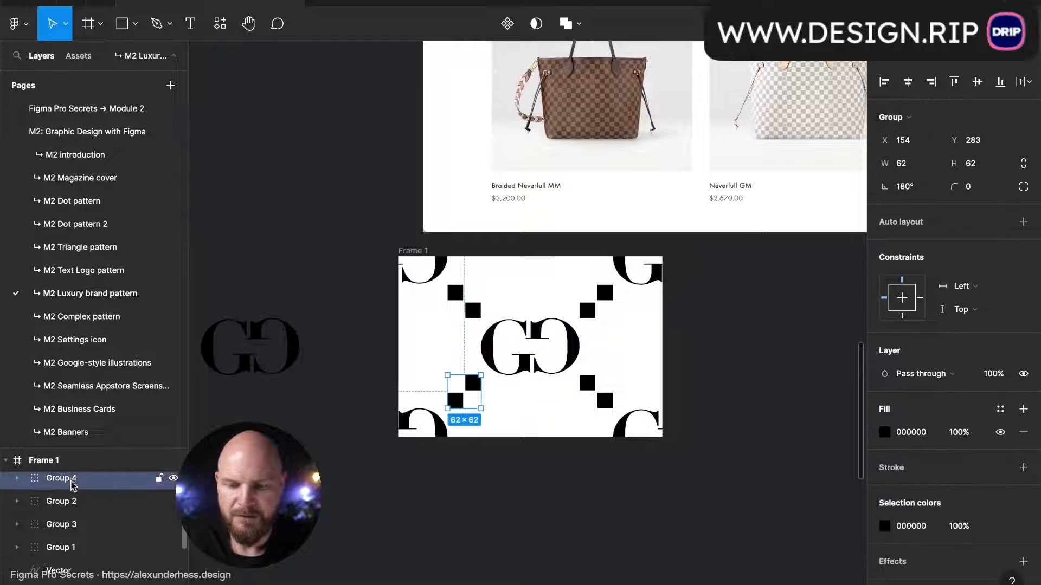
shift+click(74, 547)
key(Return)
scroll(73, 548, down, 2)
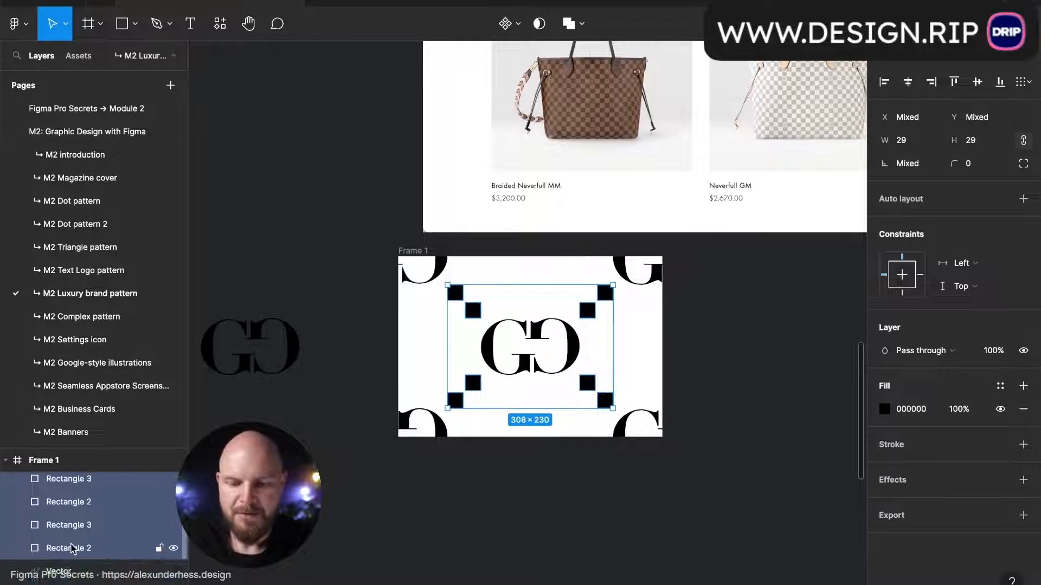
Step: Recolour all monograms and squares in Frame 1 with the muted brown fill 947857
key(ctrl+a)
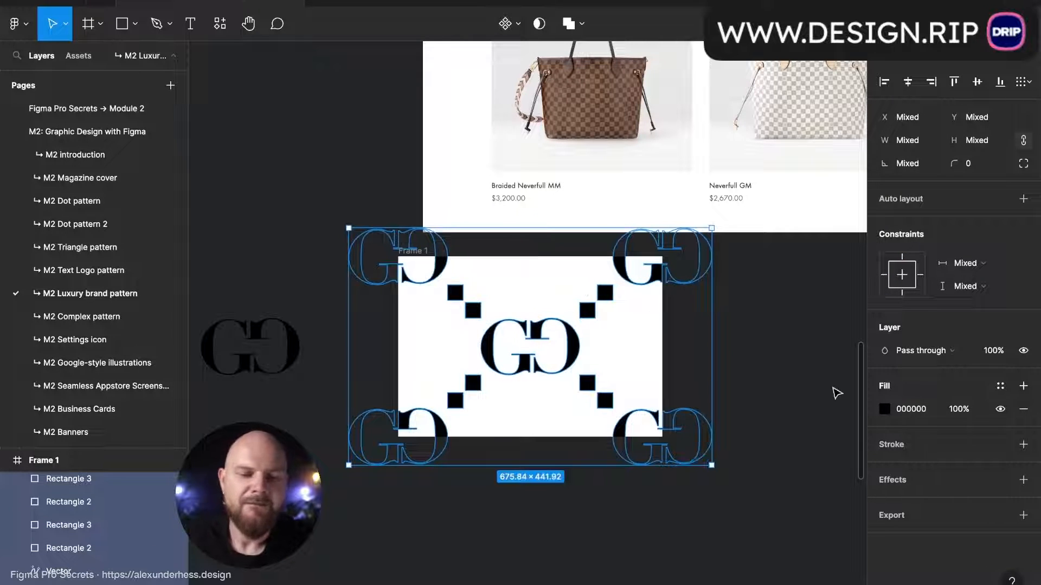
click(884, 408)
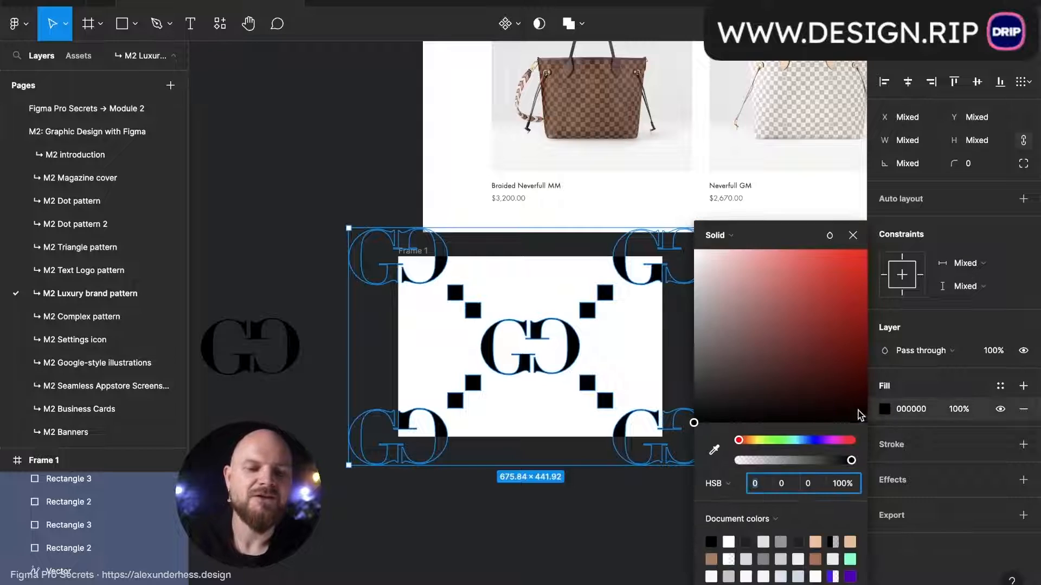
click(749, 440)
click(808, 336)
drag(806, 307, 771, 315)
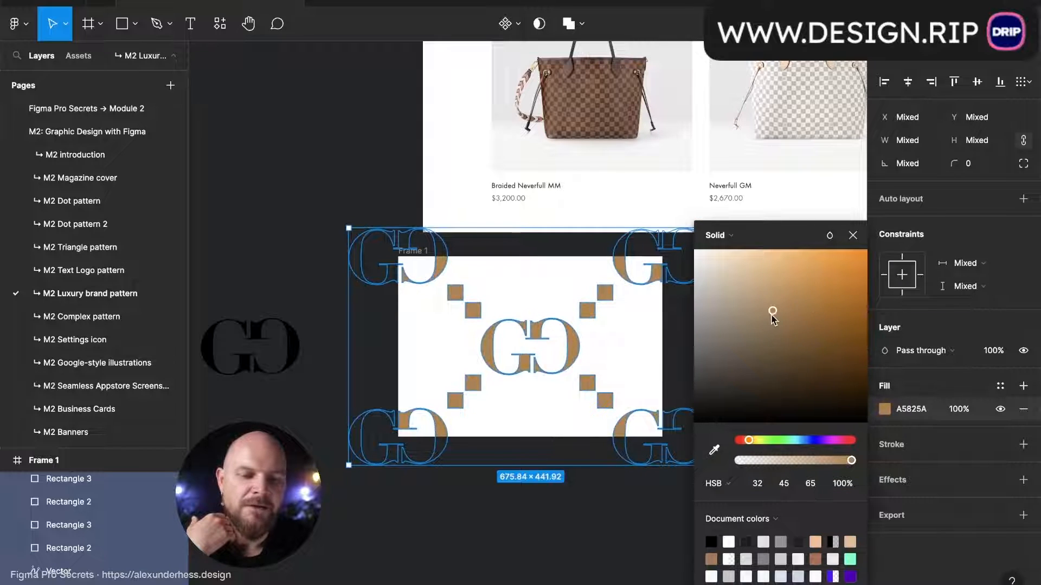
click(853, 235)
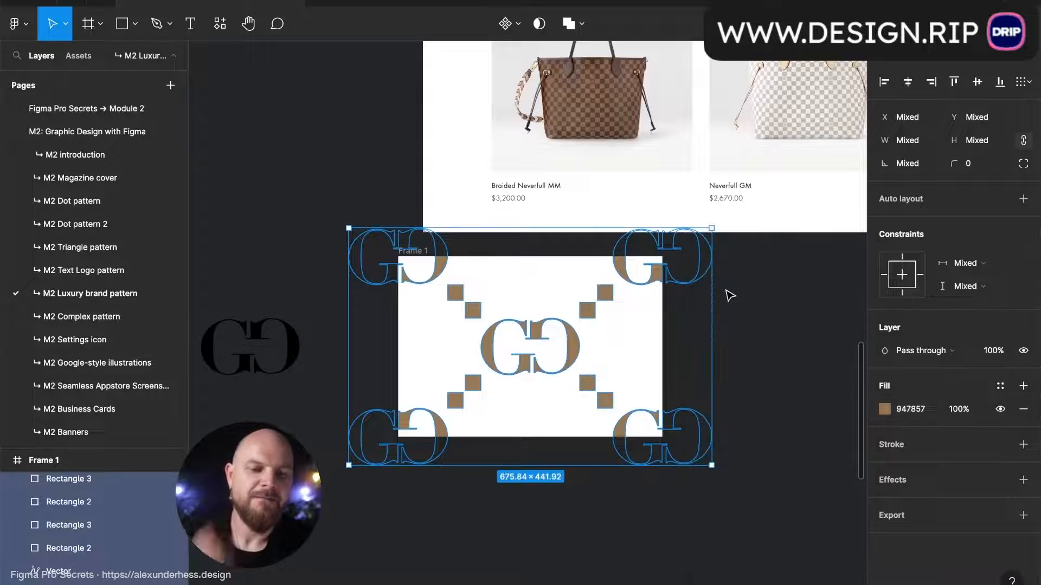
Step: Duplicate Frame 1 beside the original at X 335, Y 311 and hide the copy's white fill
click(727, 295)
scroll(727, 295, down, 5)
click(595, 272)
scroll(636, 281, right, 2)
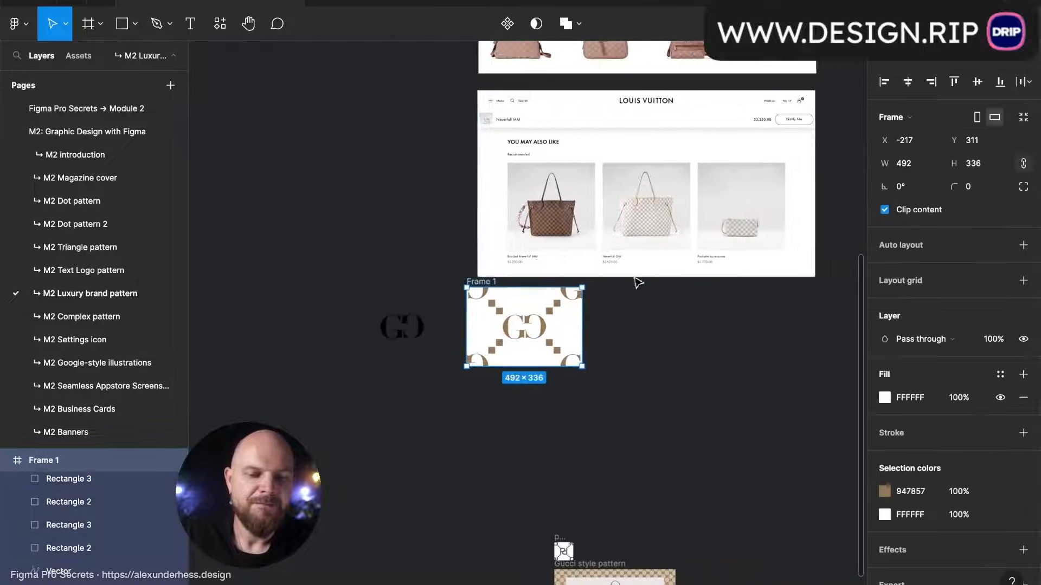
drag(525, 328, 655, 328)
click(1000, 397)
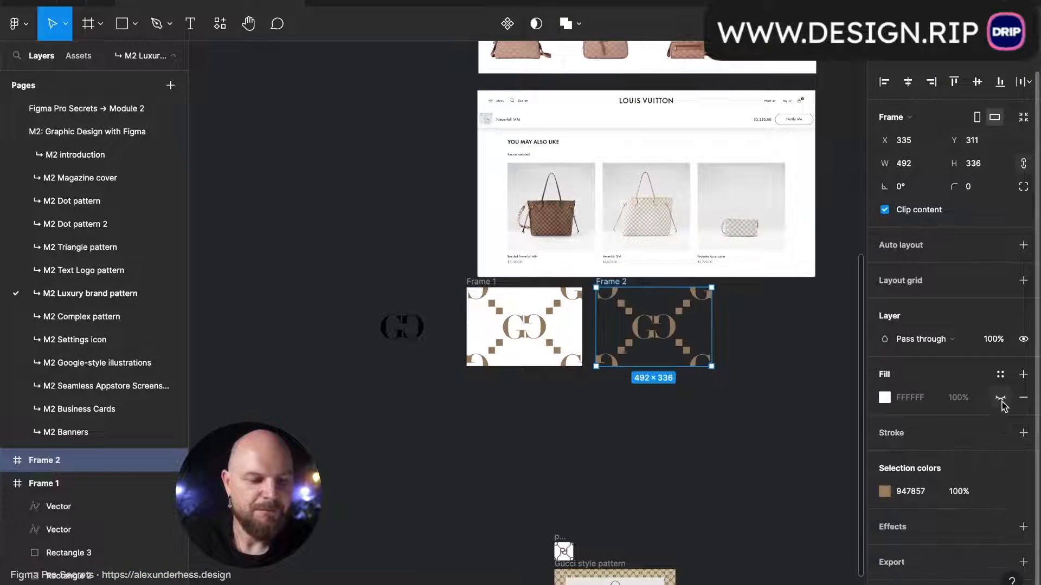
Step: Try to flatten the monograms and squares in Frame 2 and check the flattened layer
scroll(671, 395, right, 3)
scroll(672, 395, up, 2)
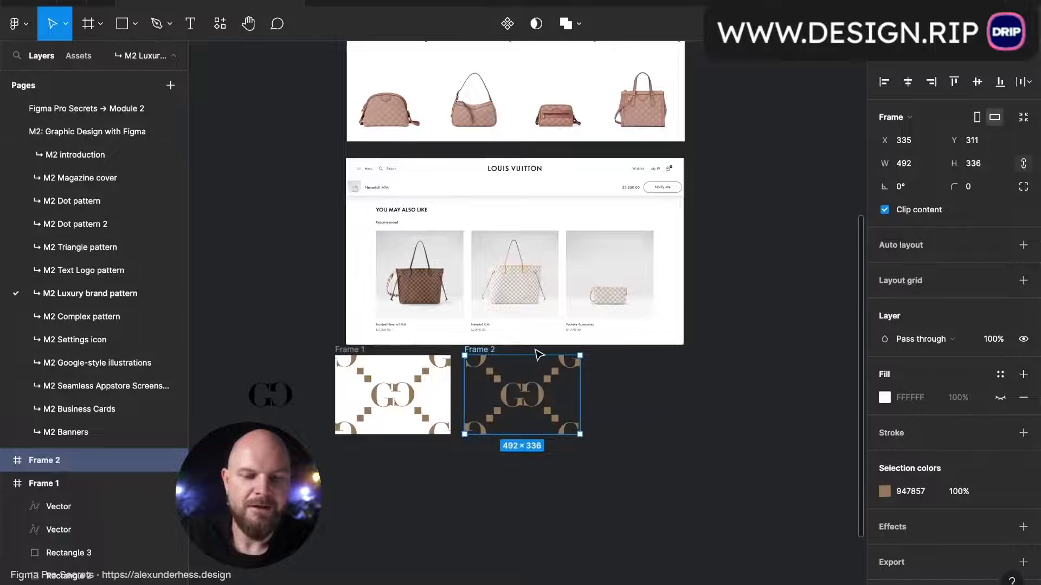
scroll(493, 242, up, 10)
scroll(490, 239, up, 2)
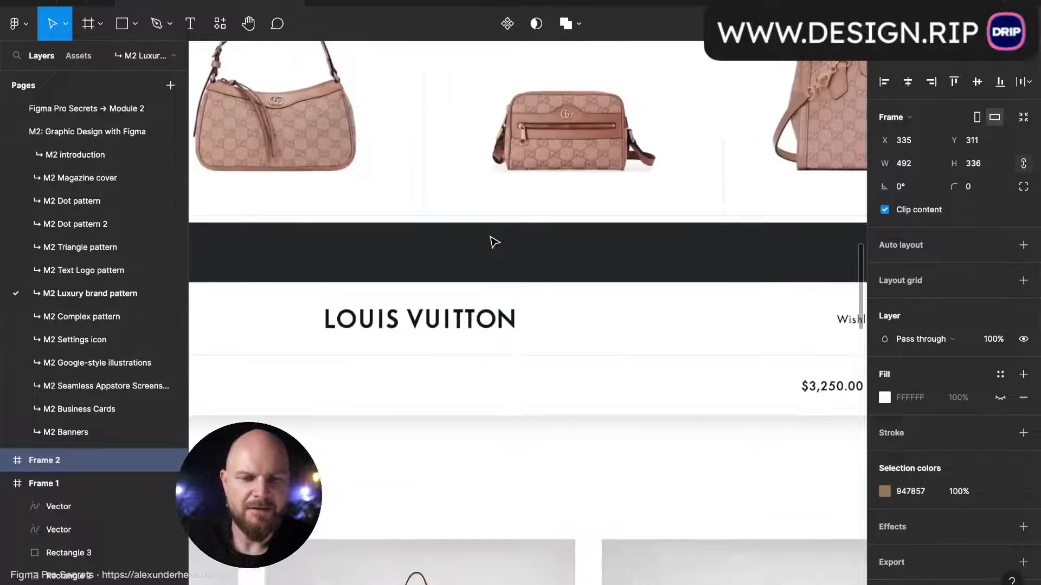
scroll(525, 288, down, 12)
key(Return)
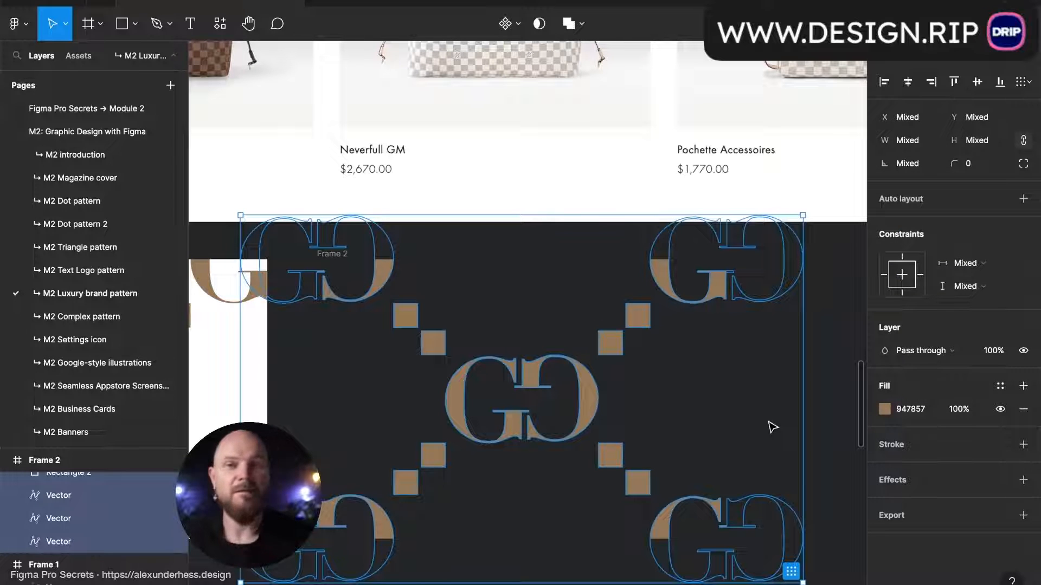
key(super+e)
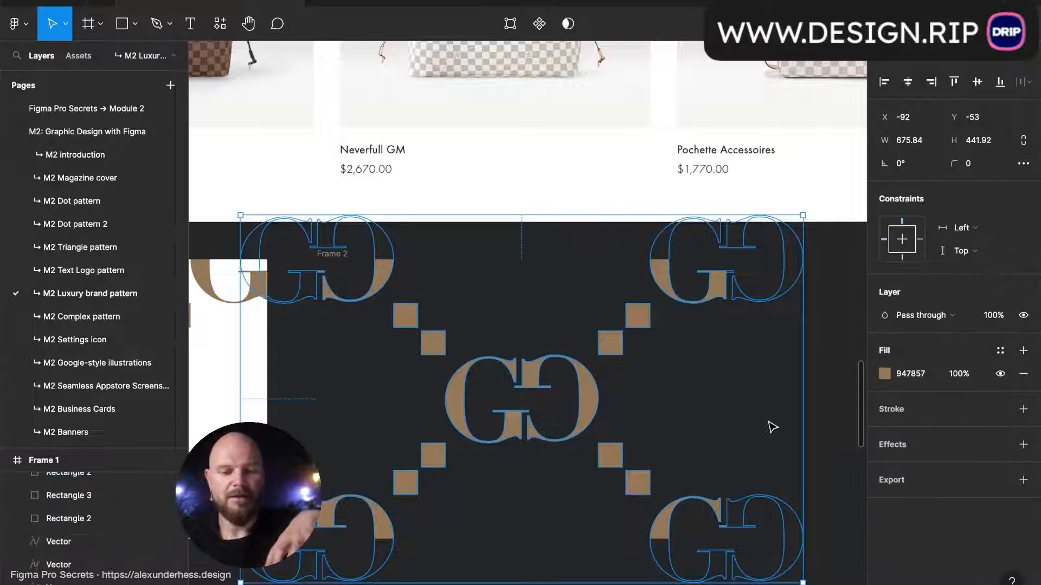
scroll(117, 542, up, 2)
scroll(116, 540, up, 2)
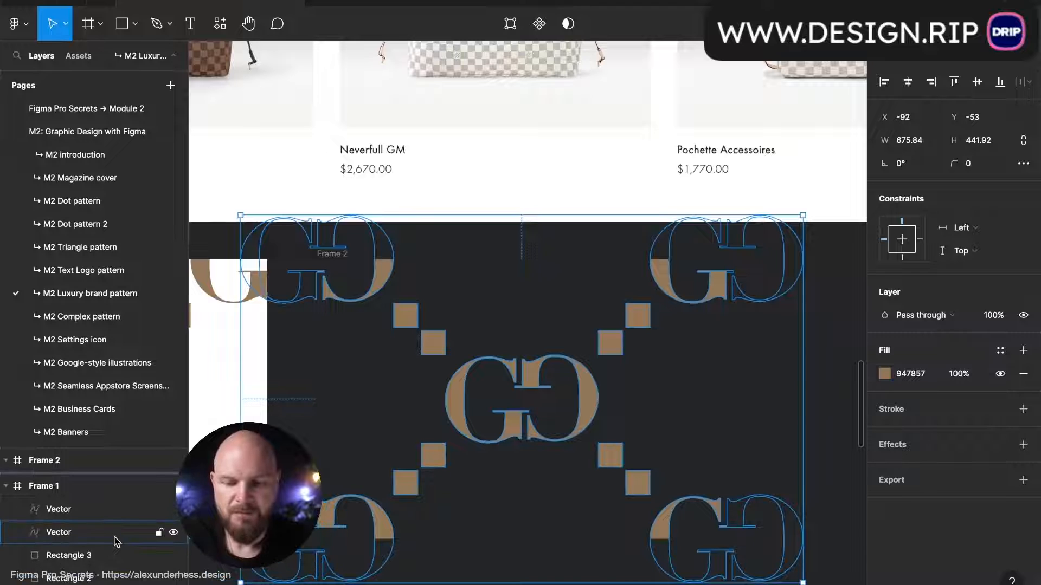
click(344, 259)
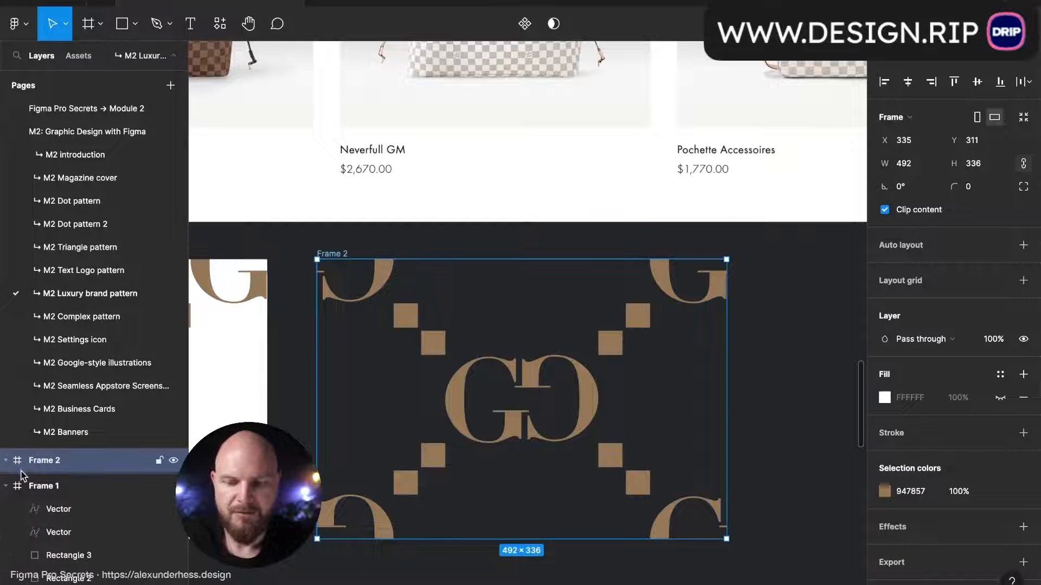
click(425, 450)
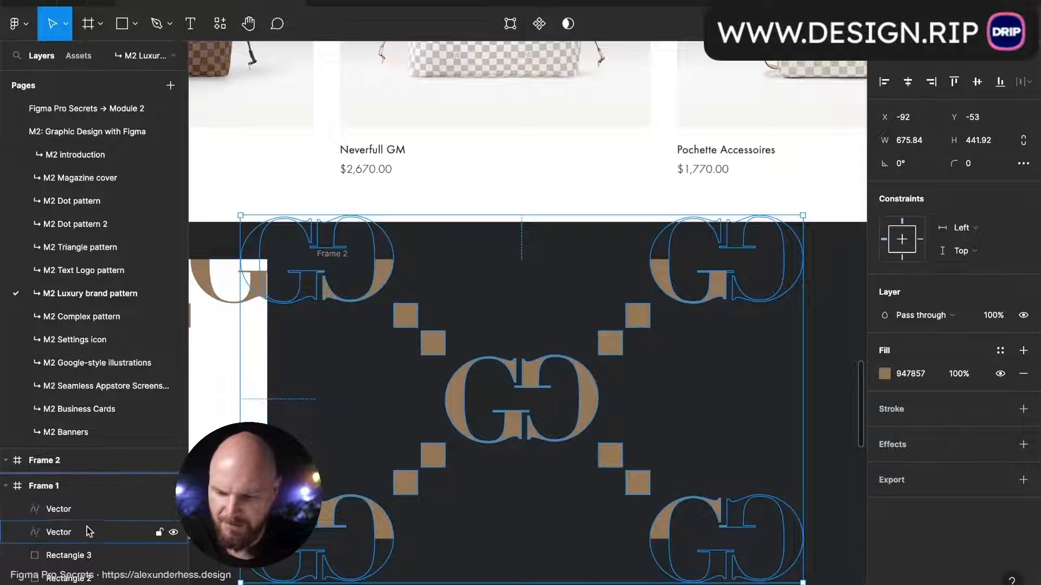
key(ctrl+z)
key(ctrl+z)
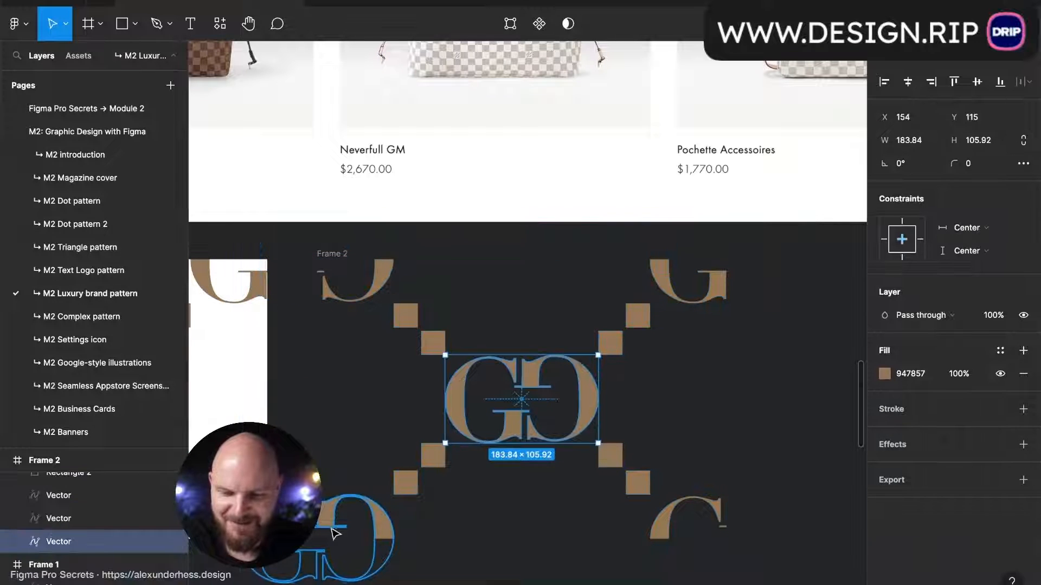
Step: Flatten all monograms and squares inside Frame 2 into a single vector
key(ctrl+a)
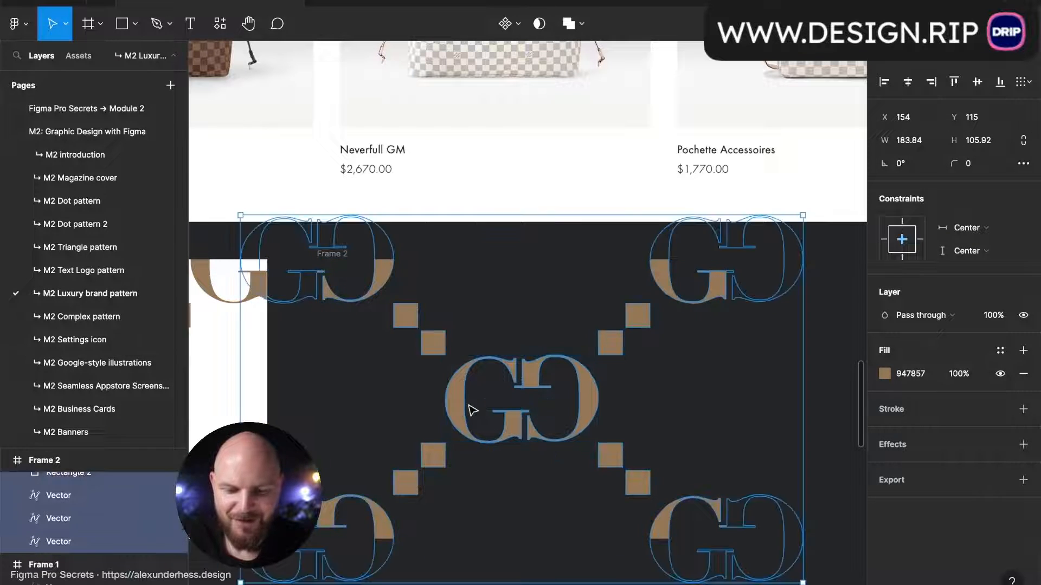
scroll(39, 532, up, 5)
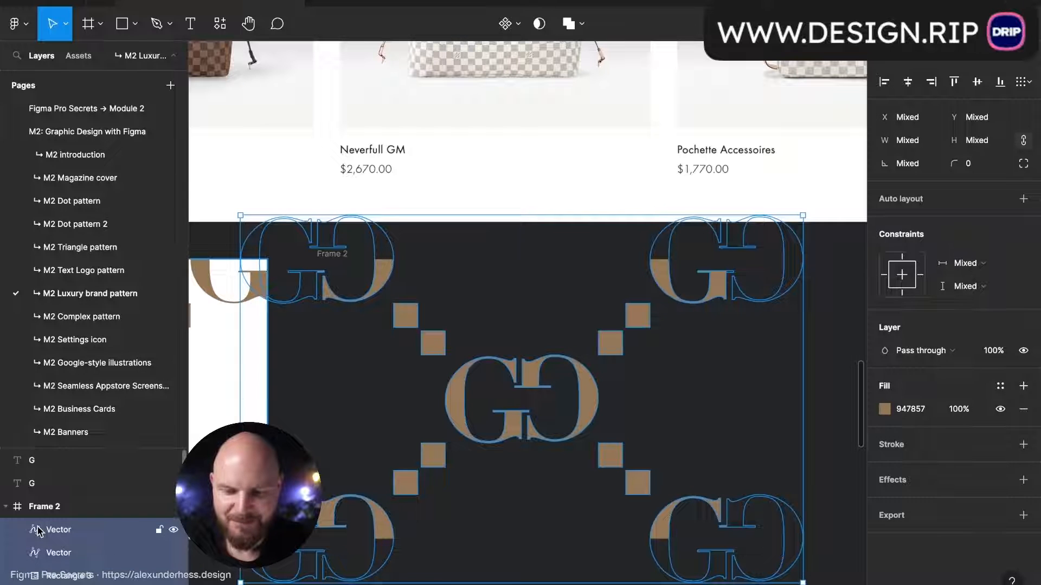
key(ctrl+e)
Step: Rename the flattened vector in Frame 2 as "g-brand pattern"
click(51, 510)
click(61, 534)
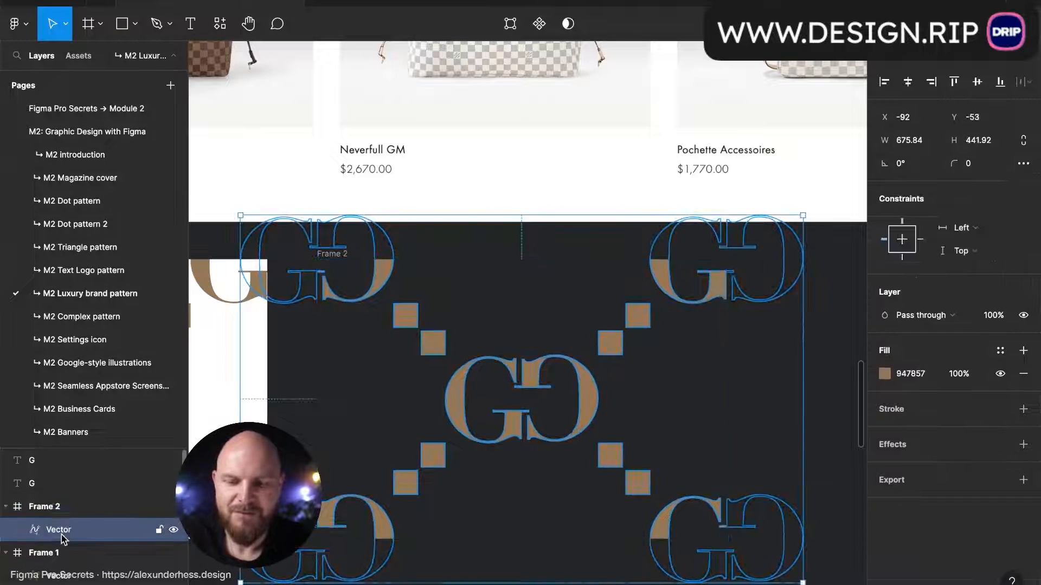
double_click(69, 533)
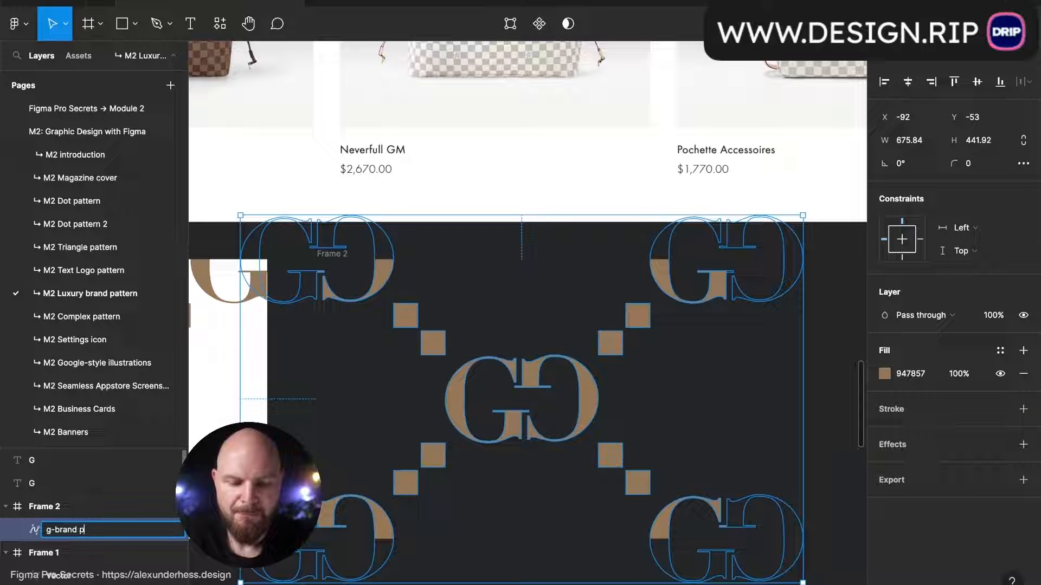
text(ern)
key(Return)
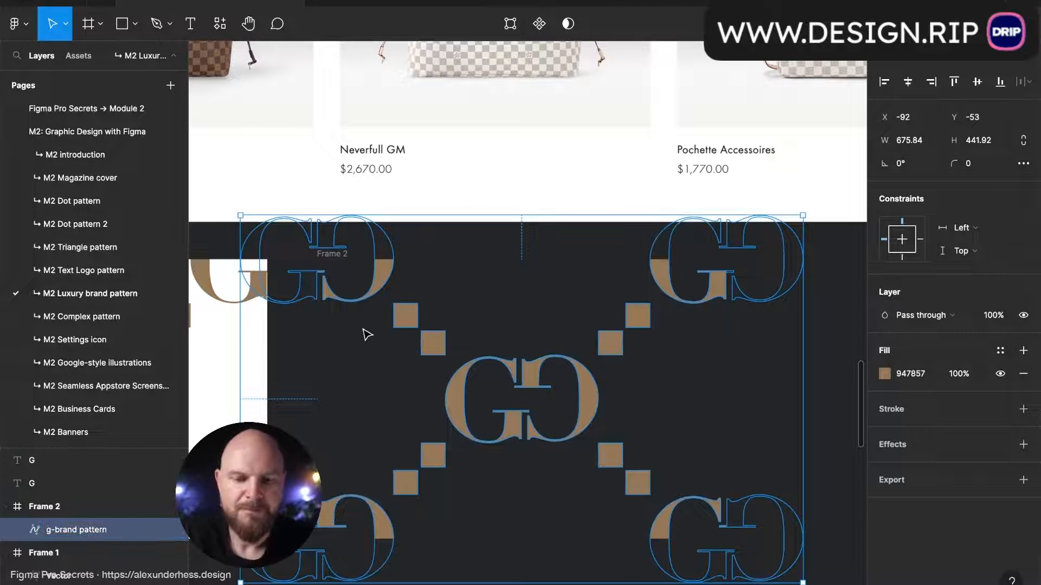
Step: Change the fill of the g-brand pattern vector to pink E09BC5
click(884, 374)
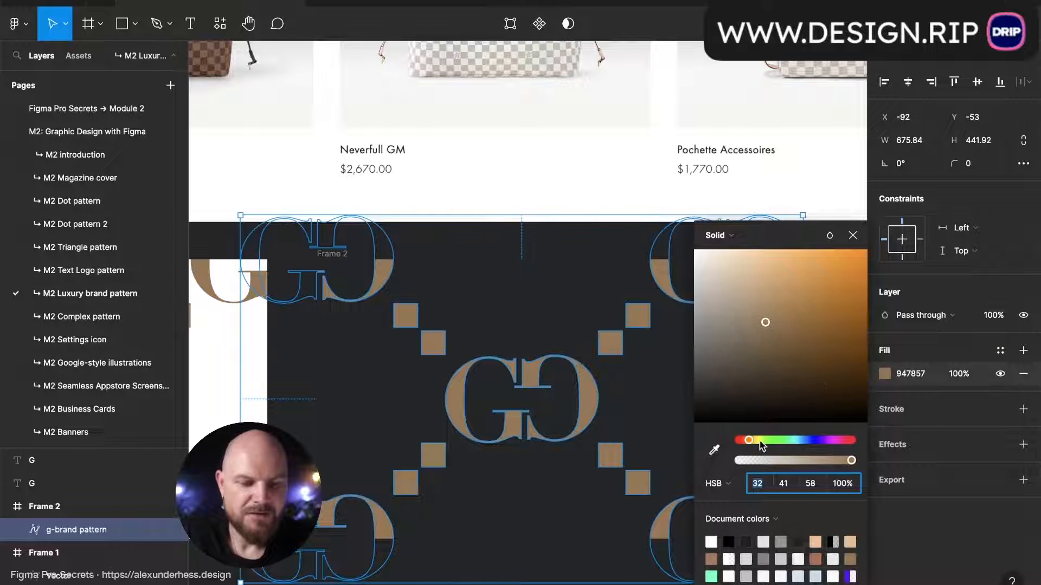
click(841, 438)
mouse_move(759, 287)
mouse_down()
mouse_move(739, 270)
mouse_move(752, 273)
mouse_up()
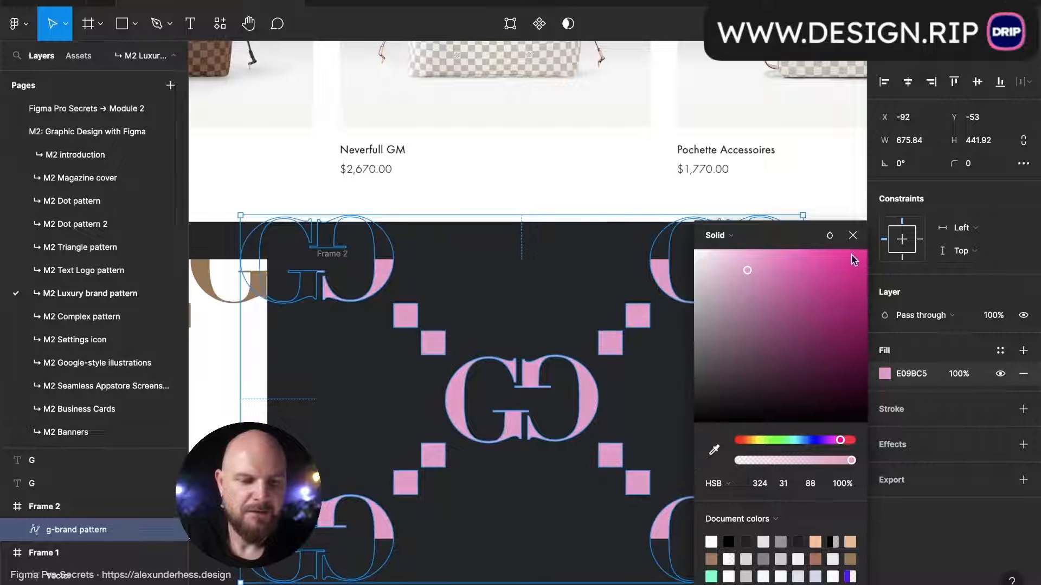
click(853, 235)
click(810, 322)
scroll(810, 321, down, 5)
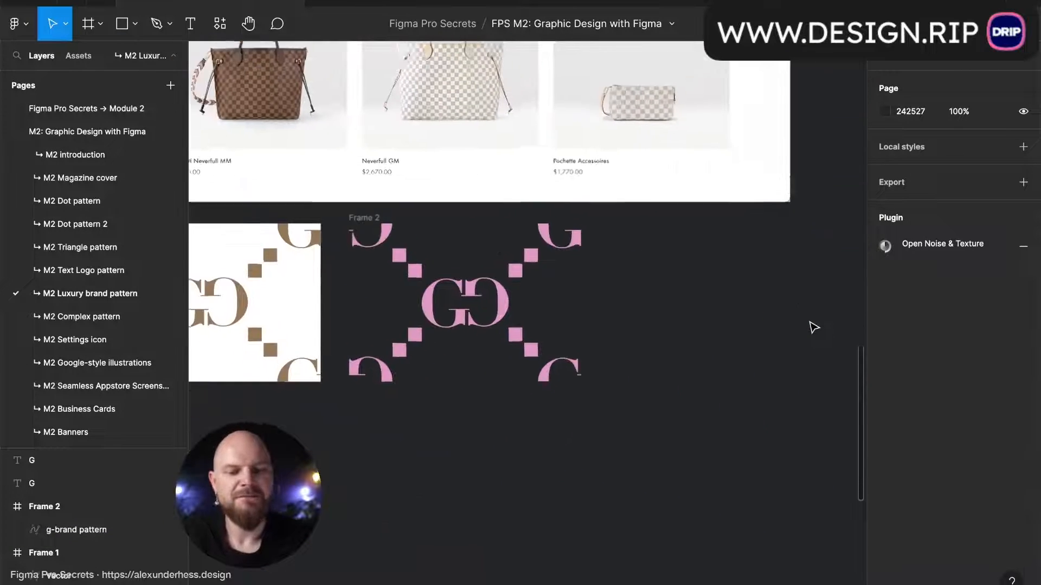
Step: Draw a new empty frame of about 1611 × 1002 to the right of Frame 2
click(382, 216)
scroll(383, 216, down, 4)
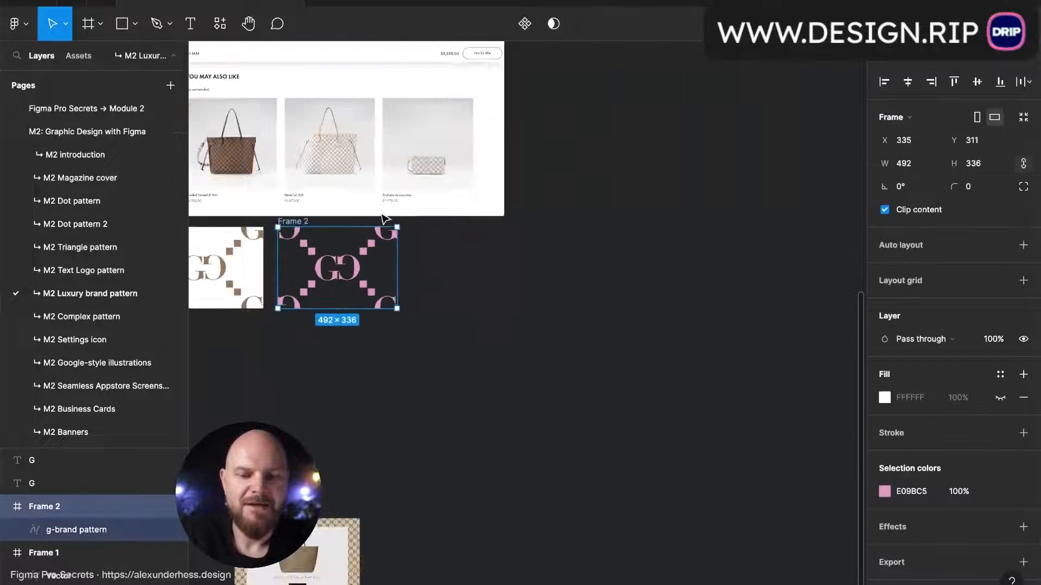
key(f)
drag(444, 243, 833, 484)
key(Escape)
Step: Rasterize Frame 2 with its pink pattern into an image layer
click(362, 273)
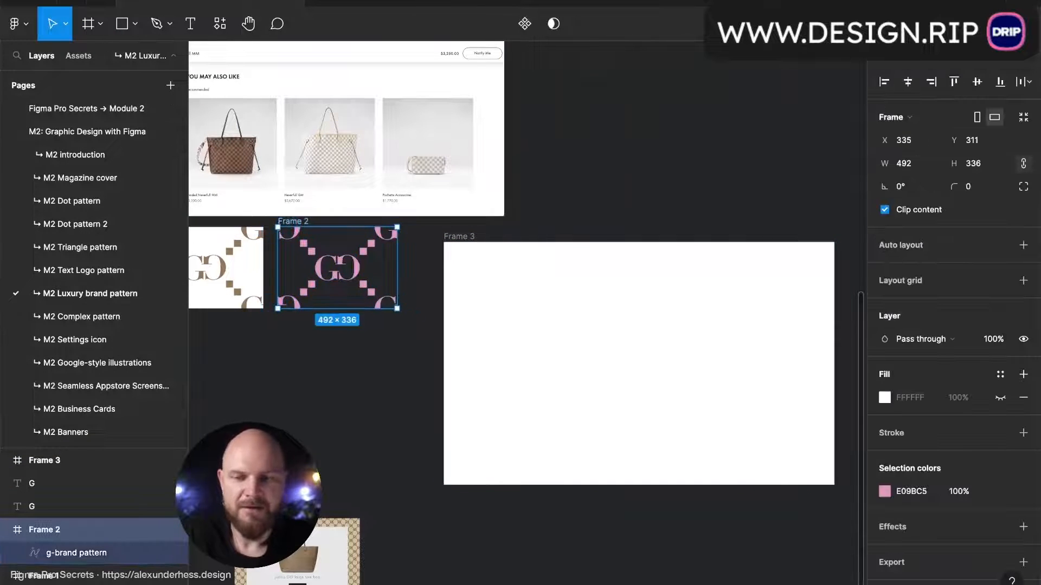
right_click(338, 278)
click(253, 414)
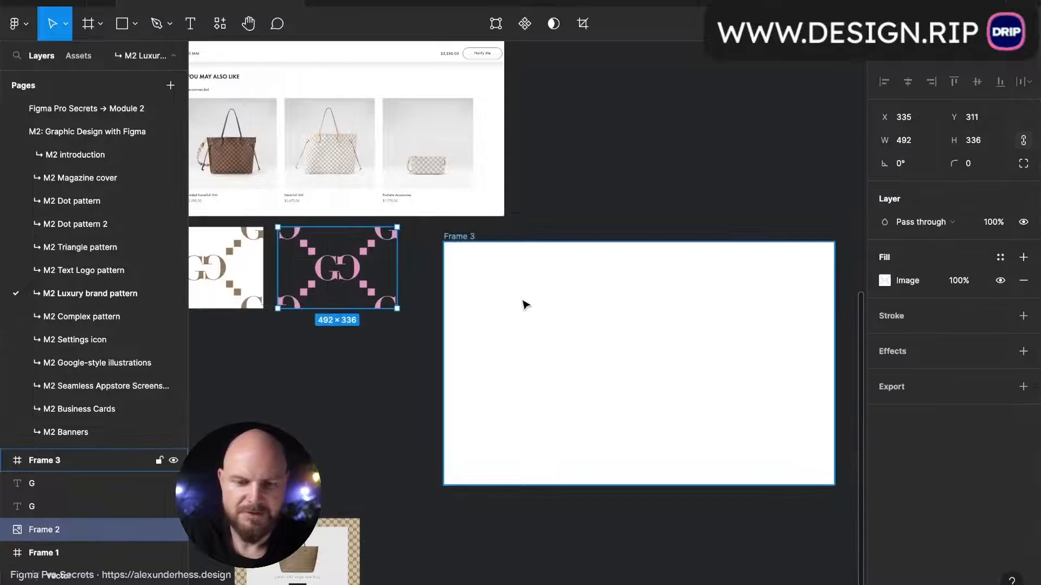
Step: Copy the image fill from the rasterized Frame 2 and paste it onto Frame 3
click(871, 282)
key(ctrl+c)
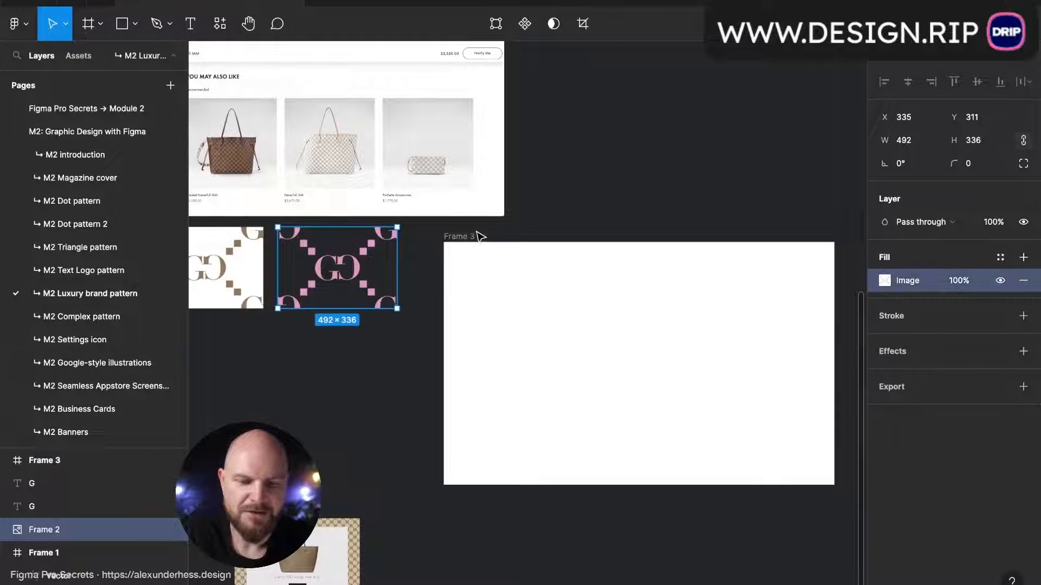
click(476, 236)
key(ctrl+v)
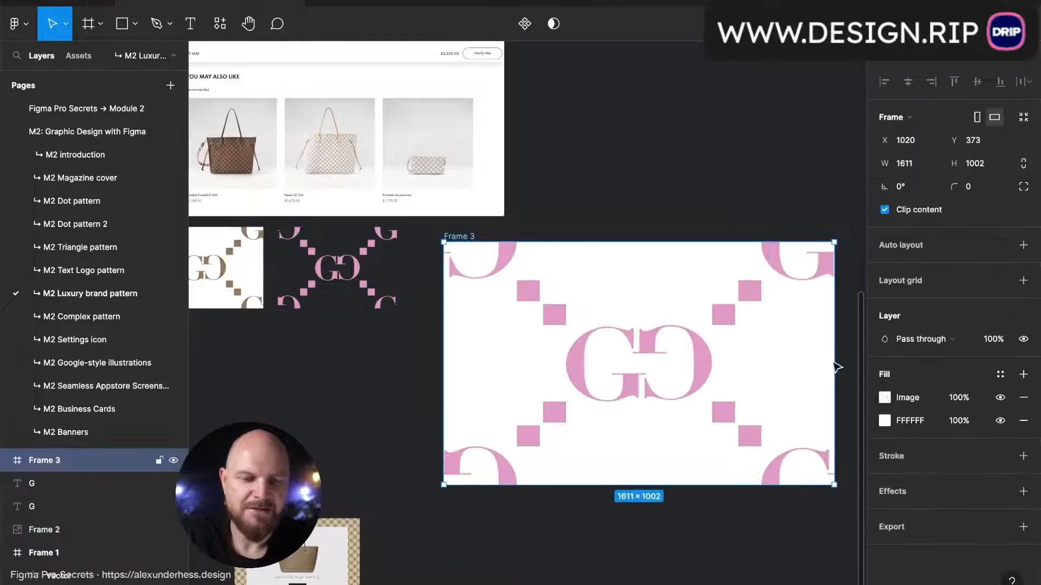
Step: Switch Frame 3's image fill mode to Tile and inspect the repeating pattern up close
click(885, 397)
click(716, 297)
click(733, 320)
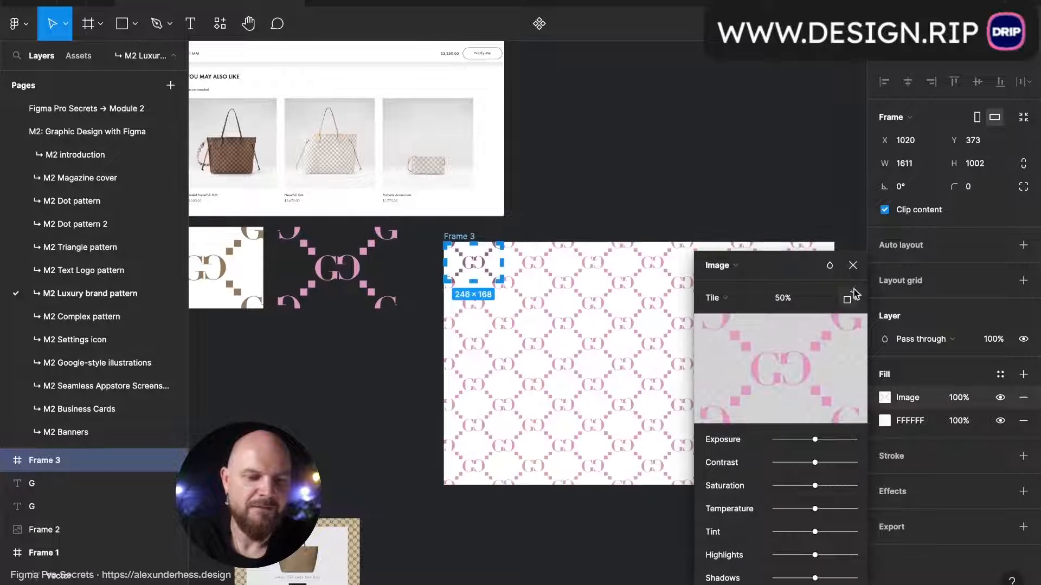
ctrl+scroll(571, 342, up, 5)
scroll(561, 340, up, 3)
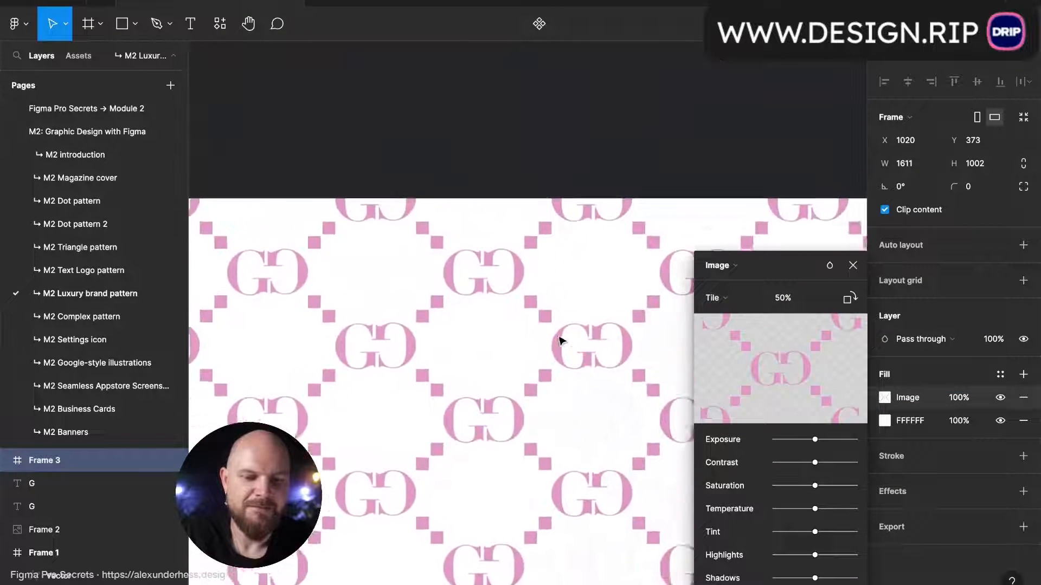
Step: Close the image fill settings and compare the pink GG tile with the repeating pattern in Frame 3
scroll(560, 341, down, 3)
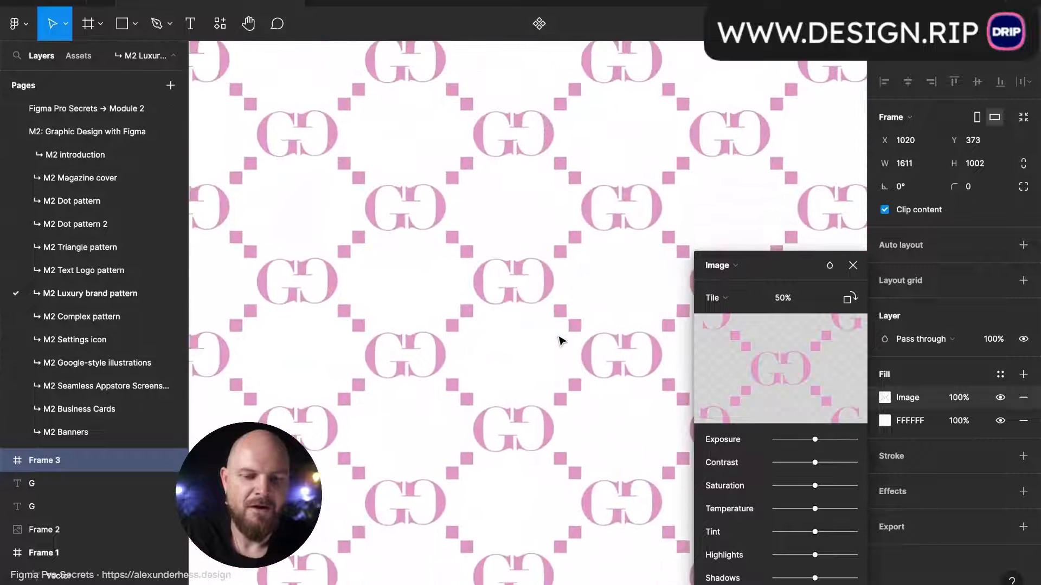
ctrl+scroll(561, 341, down, 3)
ctrl+scroll(560, 343, down, 3)
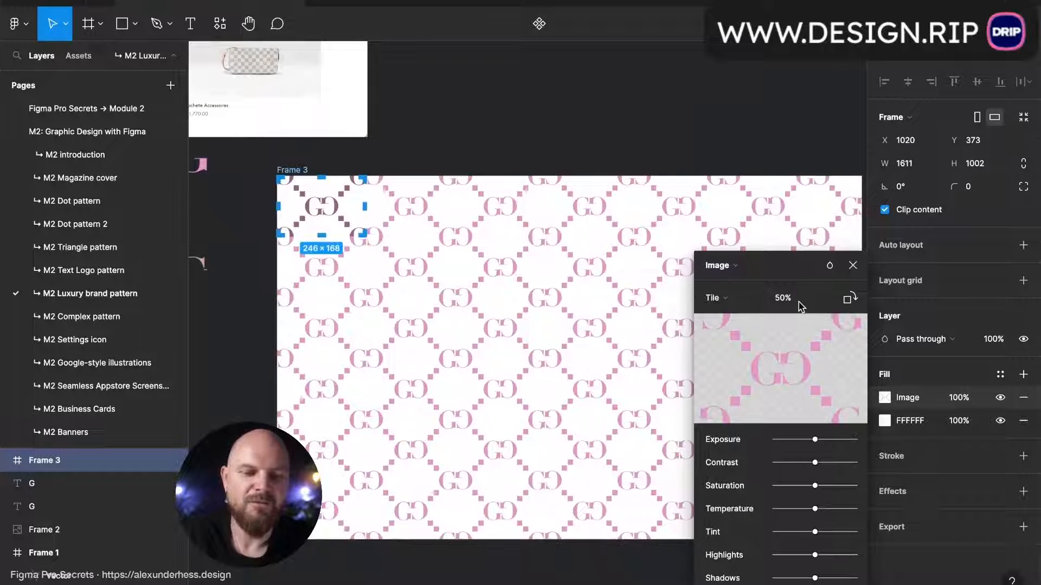
click(853, 266)
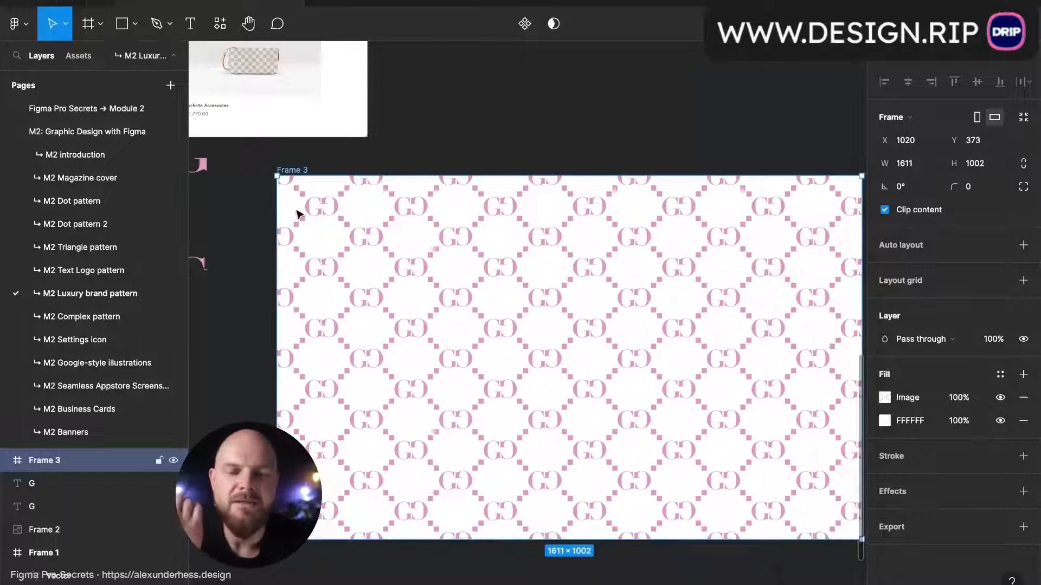
scroll(297, 217, left, 6)
scroll(297, 216, up, 2)
click(299, 227)
scroll(347, 278, left, 3)
scroll(347, 278, down, 1)
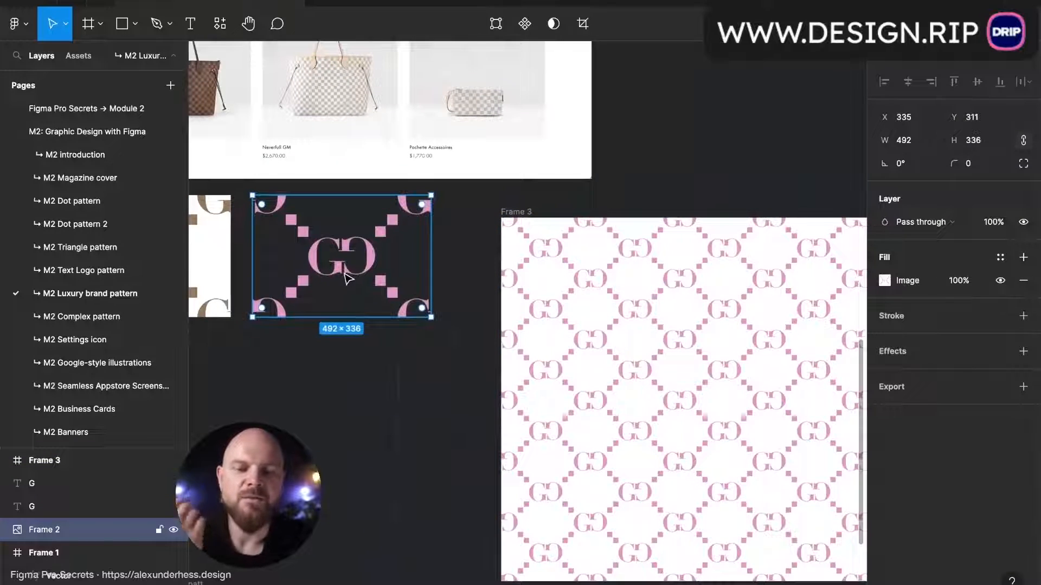
scroll(344, 275, right, 5)
scroll(344, 275, down, 1)
scroll(342, 274, left, 1)
scroll(343, 275, up, 1)
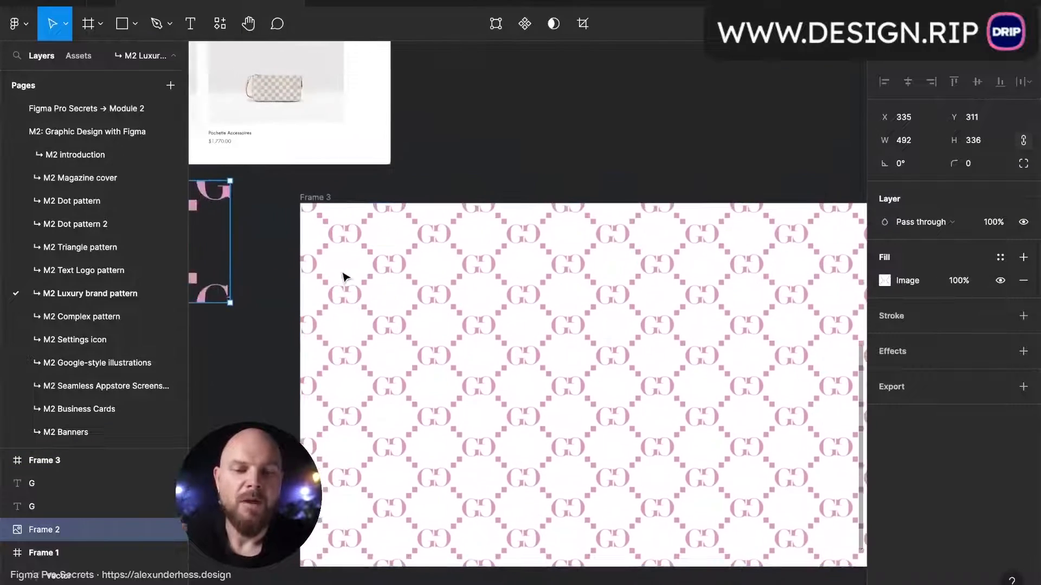
scroll(342, 274, down, 3)
scroll(343, 274, up, 2)
scroll(342, 274, left, 1)
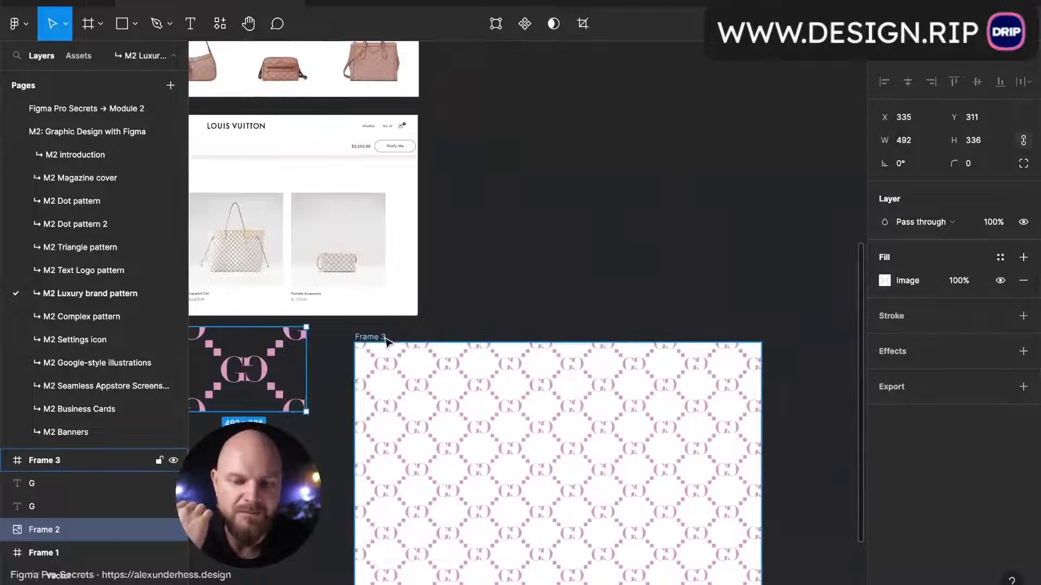
Step: Recolour Frame 3's solid background fill to C29E93 by sampling the pink leather of the Gucci handbag
click(384, 340)
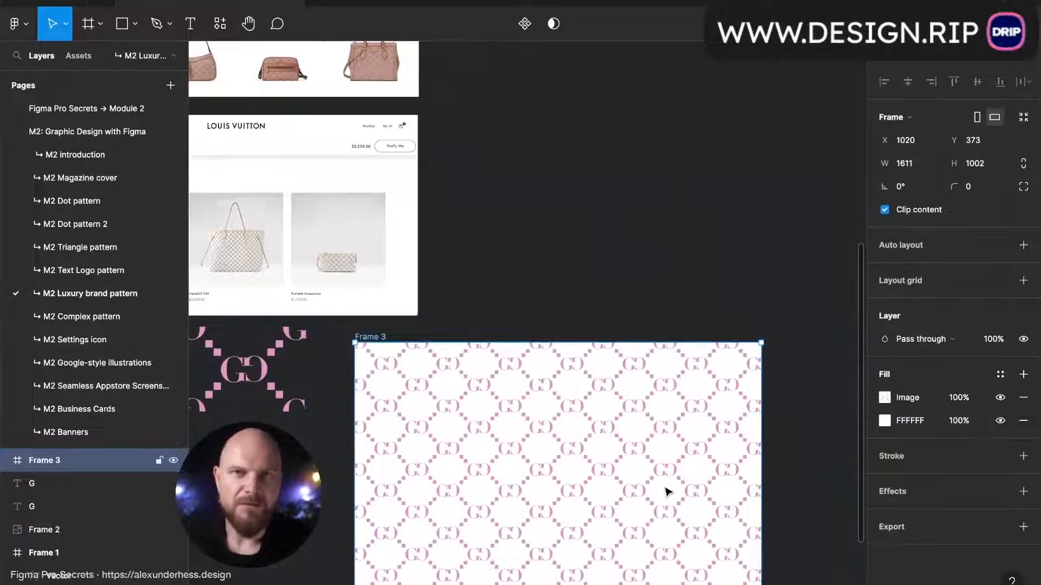
click(884, 420)
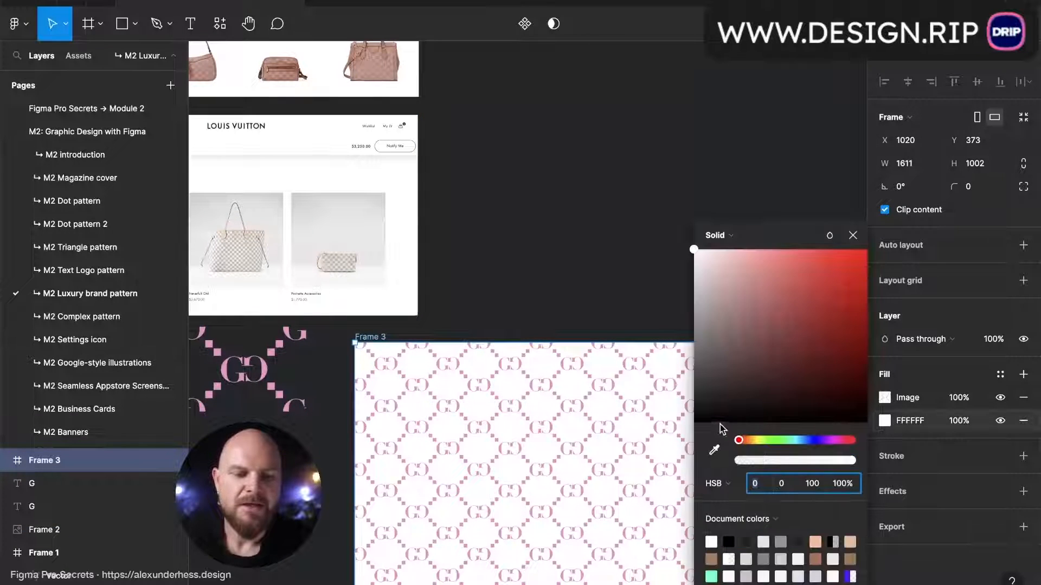
click(714, 450)
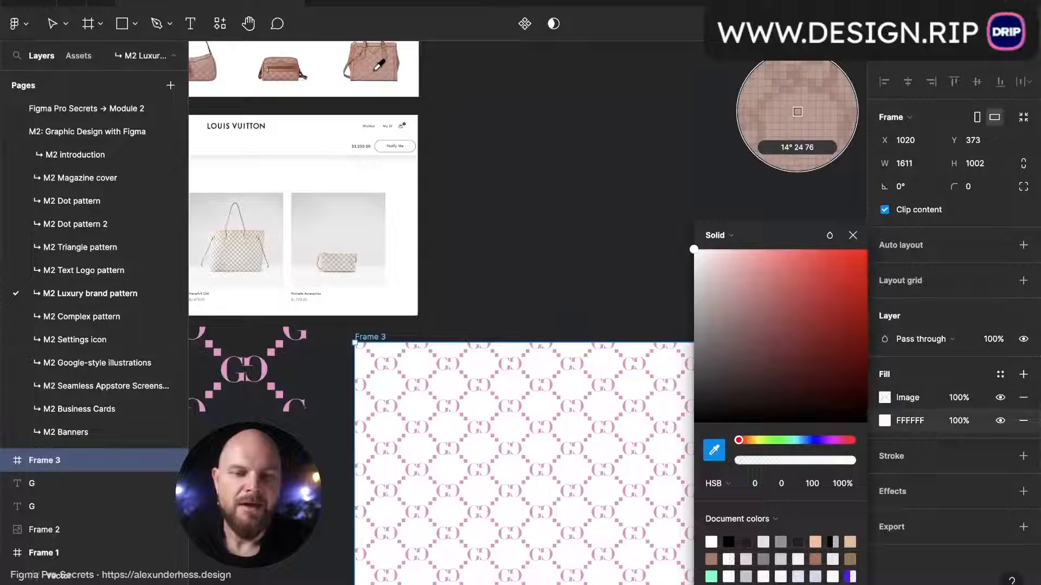
click(375, 69)
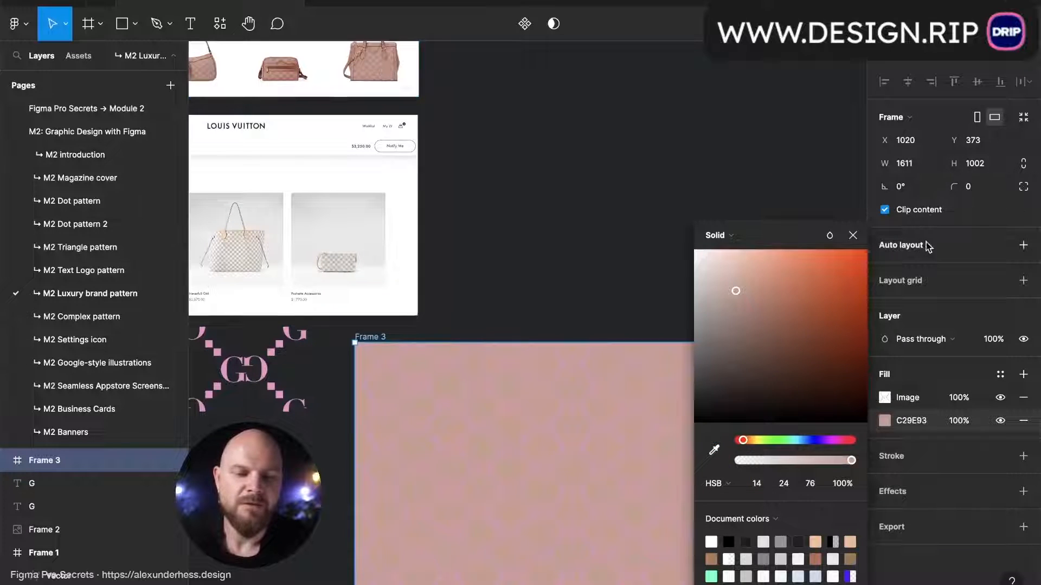
click(852, 235)
Step: Delete the rasterized pink tile and place a duplicate of Frame 1 about 104 px to the right of the original
scroll(249, 341, left, 2)
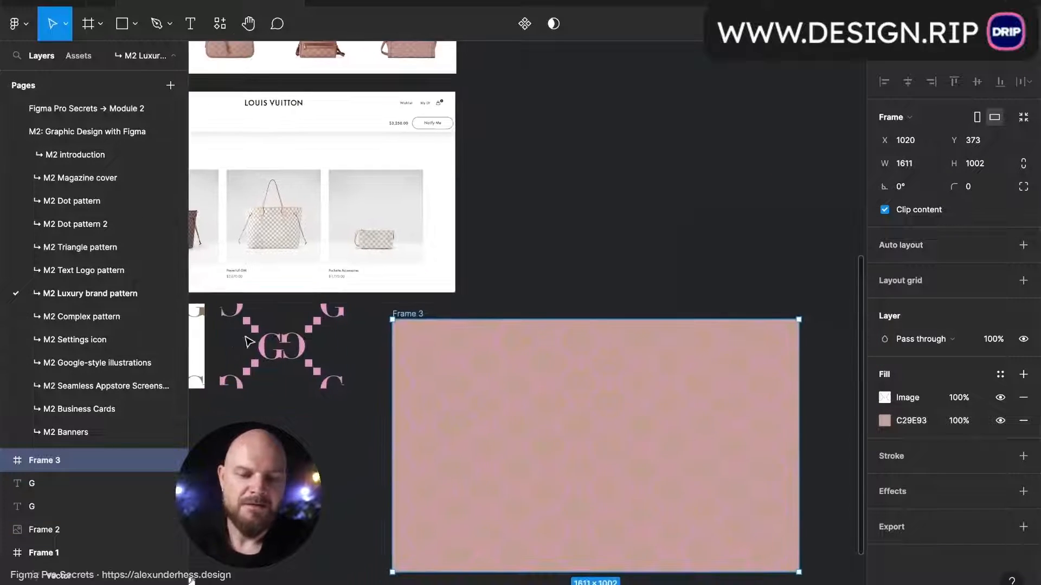
scroll(523, 431, left, 1)
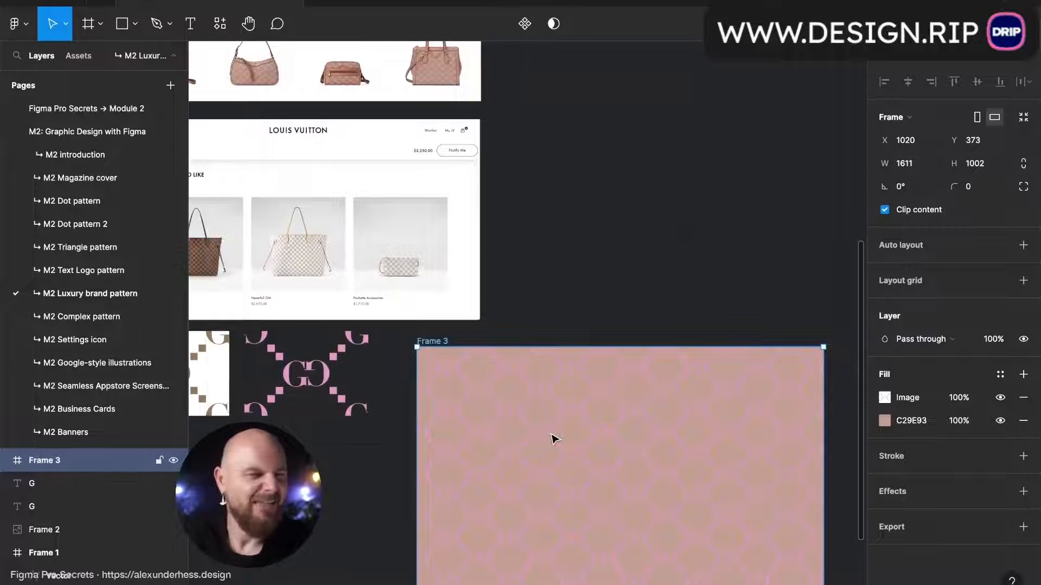
scroll(553, 436, up, 2)
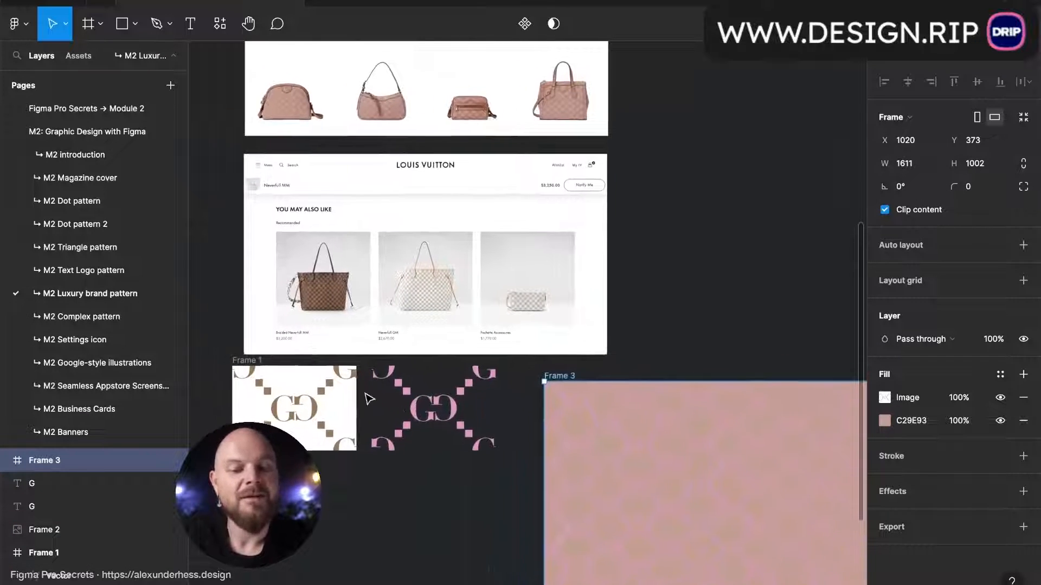
click(431, 407)
key(Delete)
click(261, 375)
key(alt)
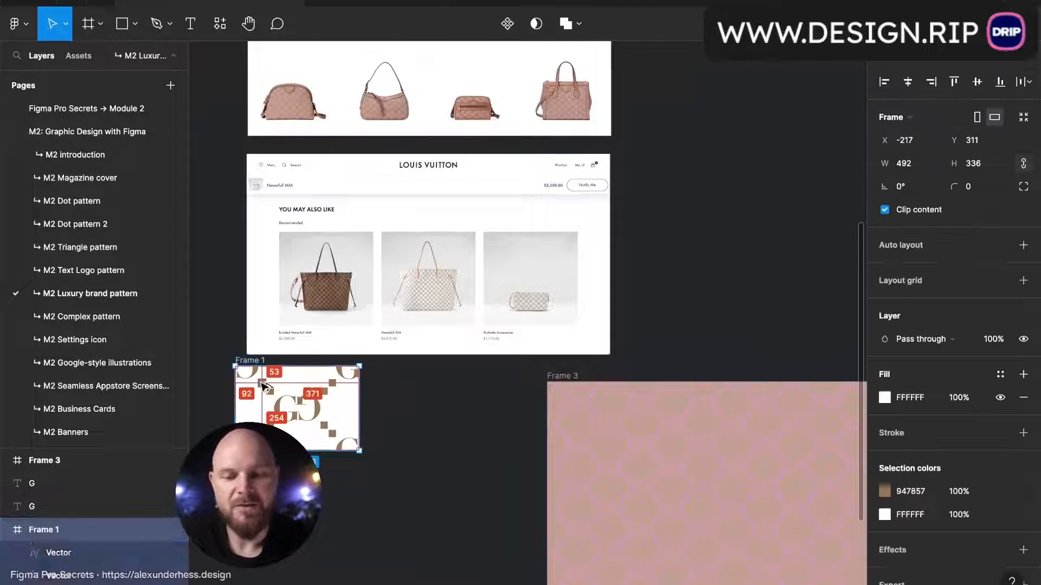
drag(262, 384, 412, 385)
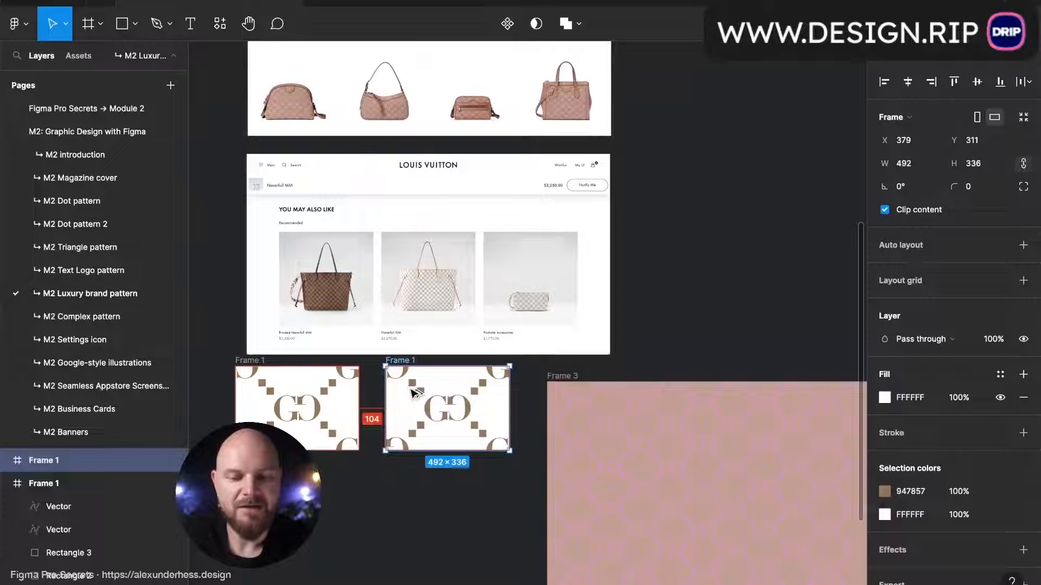
Step: Flatten all the letters and squares inside the duplicated frame into a single vector
double_click(454, 407)
key(ctrl+a)
key(ctrl+e)
scroll(461, 410, up, 1)
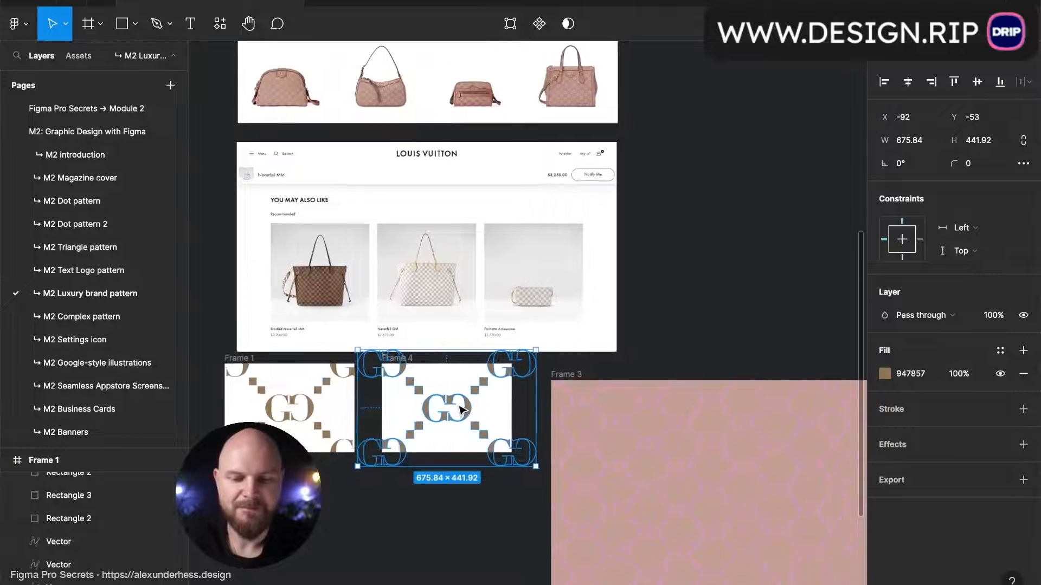
scroll(460, 409, up, 4)
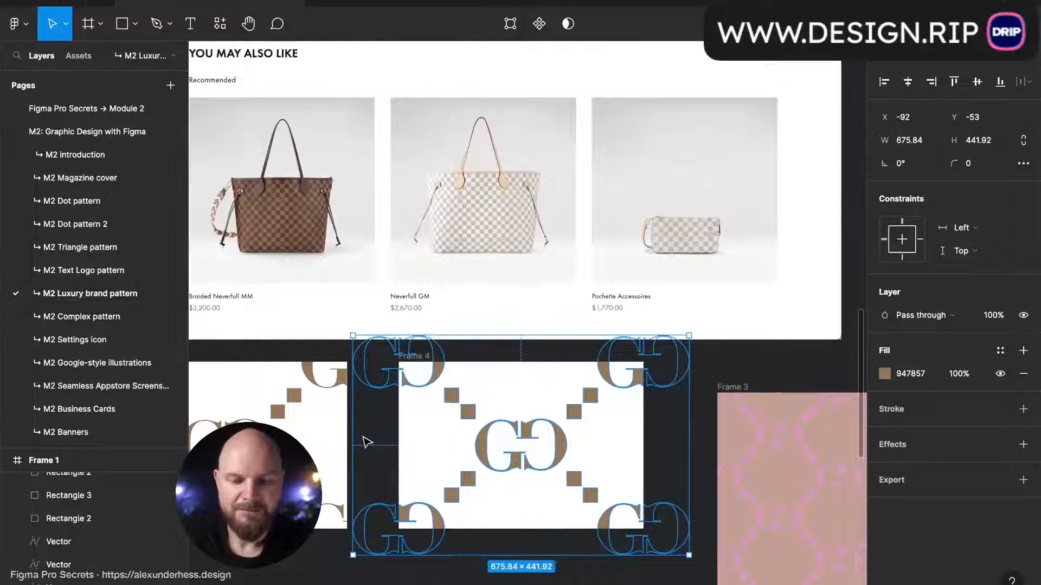
Step: Rename the flattened vector inside Frame 4 as "g-style pattern"
click(367, 442)
click(413, 356)
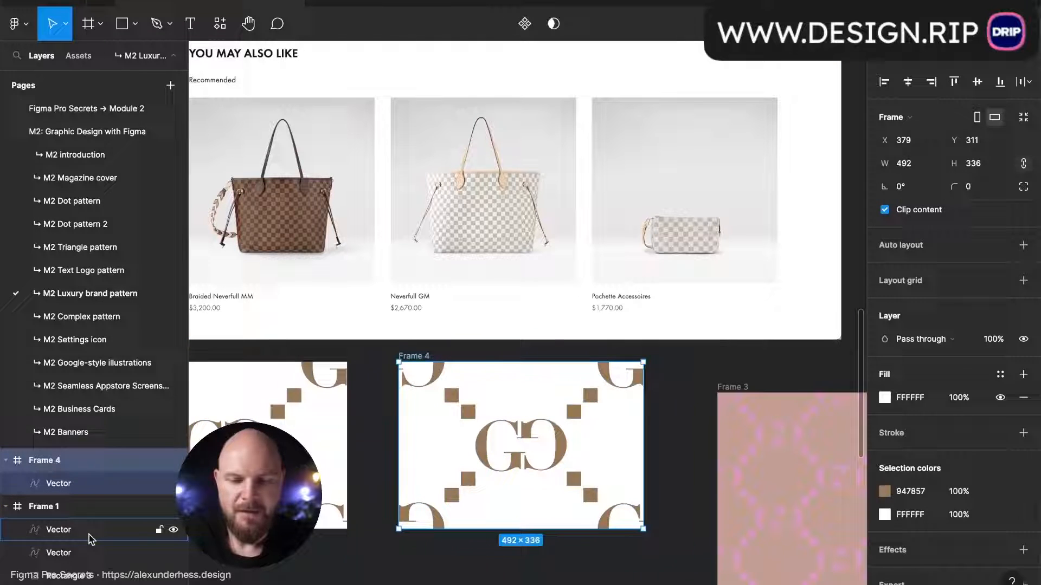
click(79, 484)
scroll(422, 448, up, 2)
scroll(422, 448, right, 2)
key(ctrl+r)
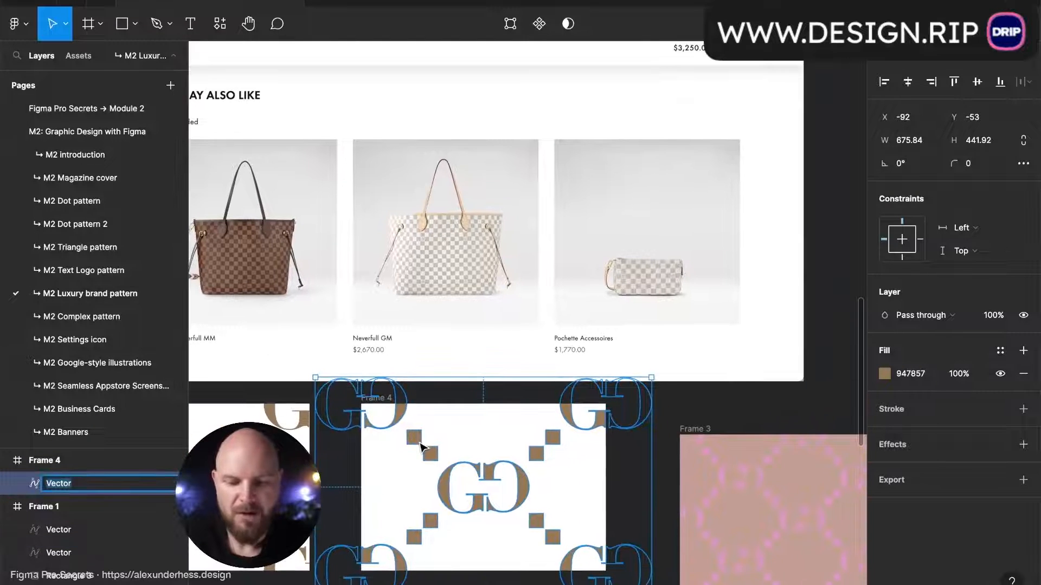
text(g-style )
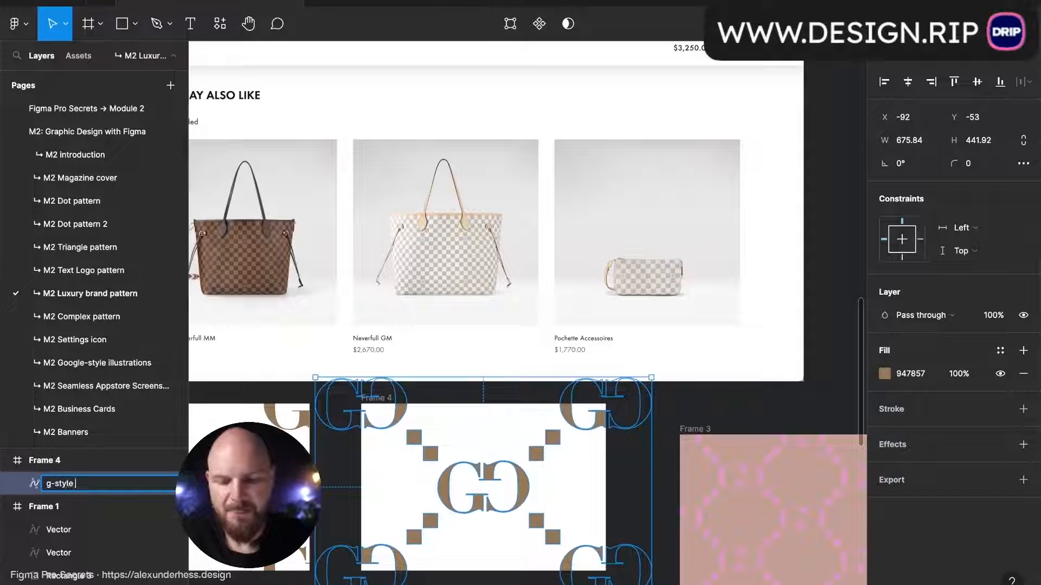
text(pattern)
key(Return)
Step: Recolour the g-style pattern vector to A27C72 by sampling a GG monogram on the pink Gucci handbag
scroll(583, 308, down, 2)
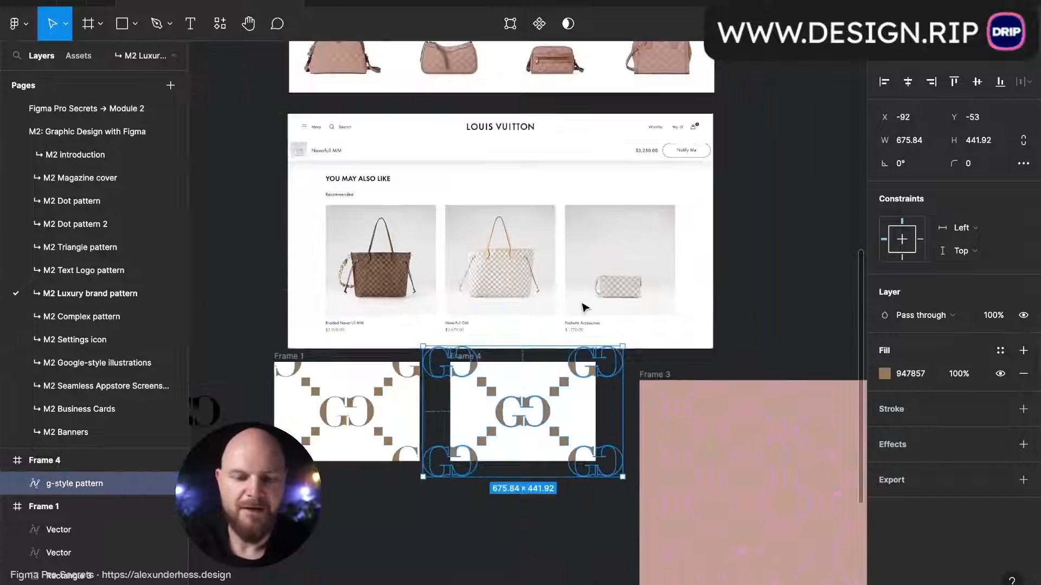
scroll(583, 307, up, 10)
key(i)
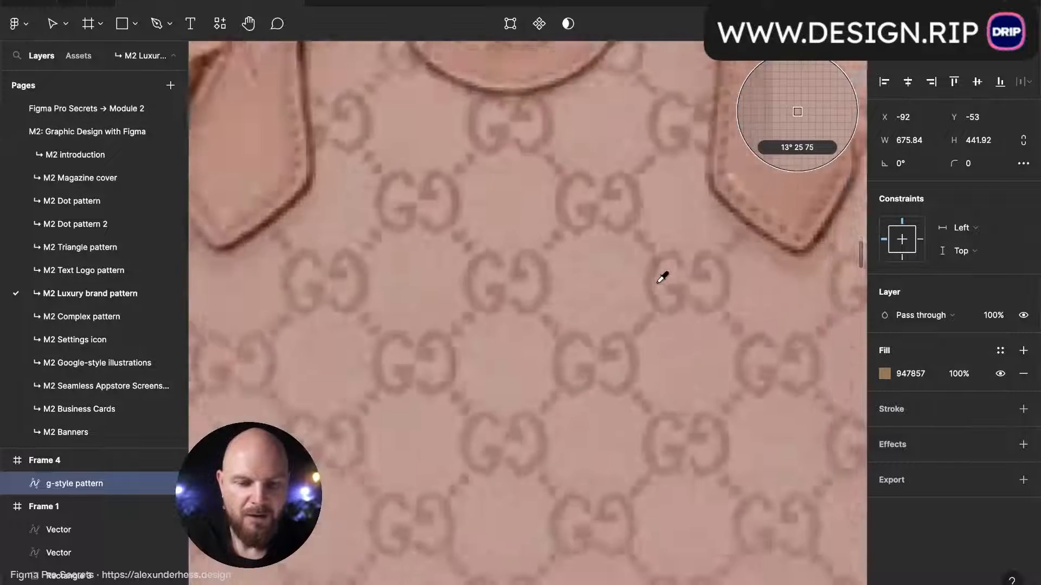
scroll(662, 278, up, 4)
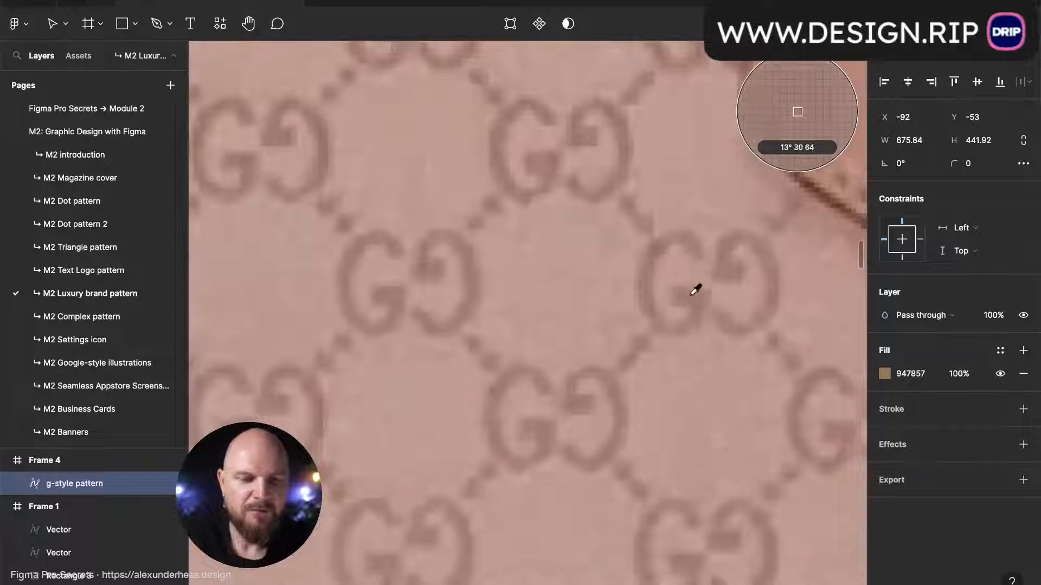
click(695, 290)
scroll(684, 271, down, 8)
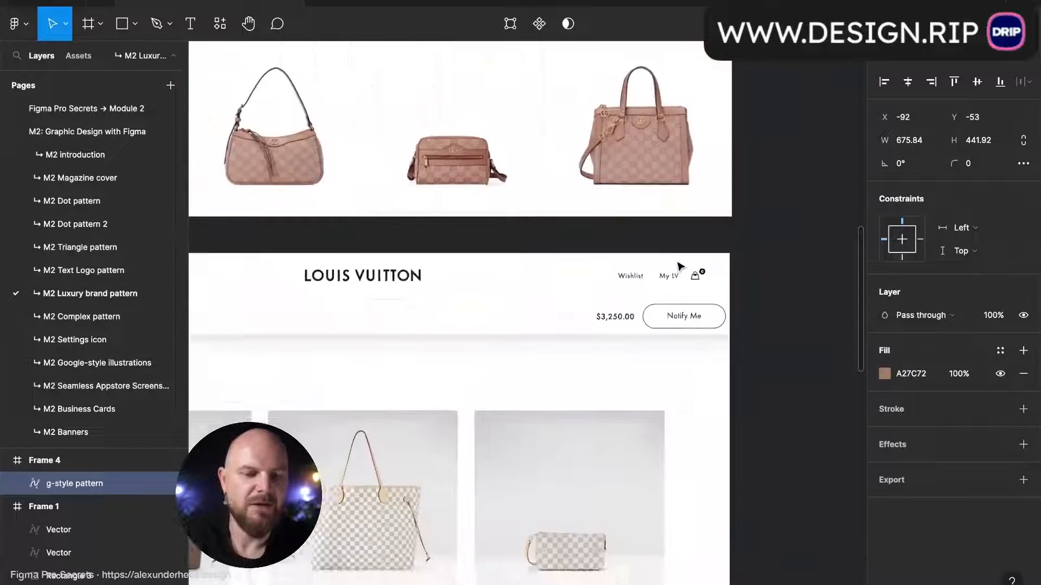
scroll(680, 267, down, 5)
Step: Hide Frame 4's white background fill and rasterize the frame into an image layer
click(631, 308)
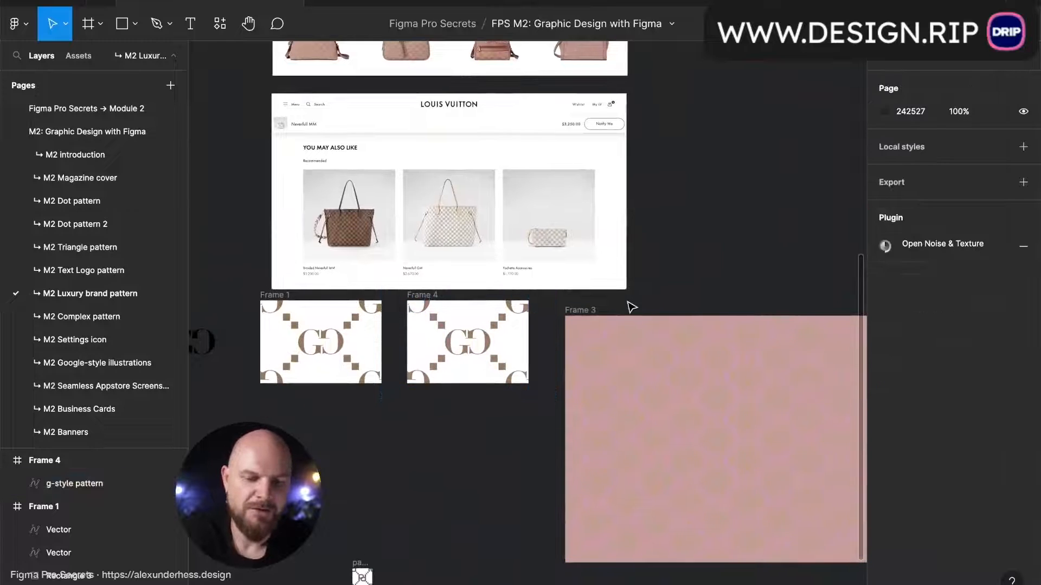
scroll(632, 307, right, 5)
click(45, 460)
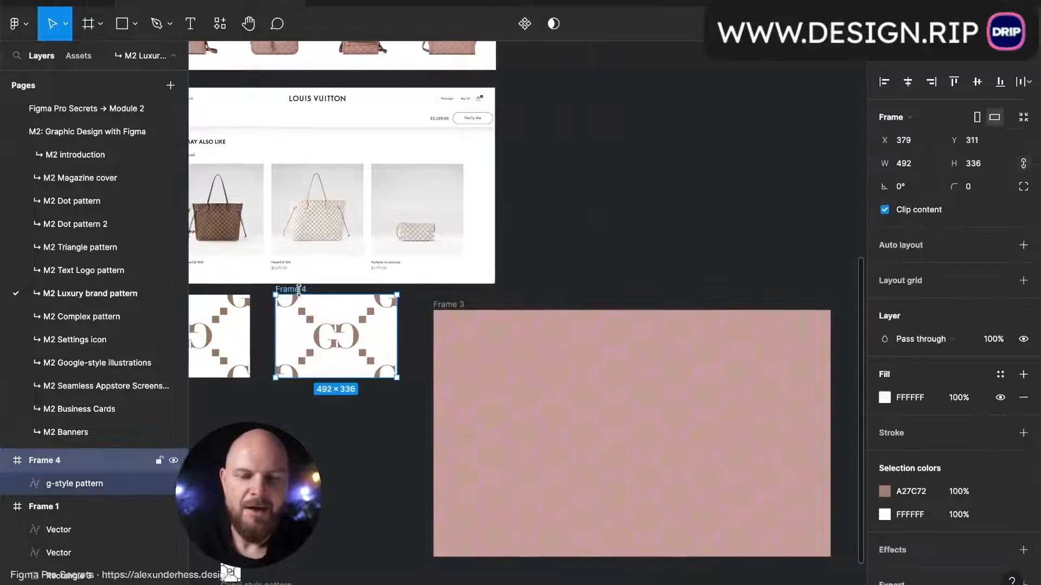
click(1000, 398)
click(190, 1)
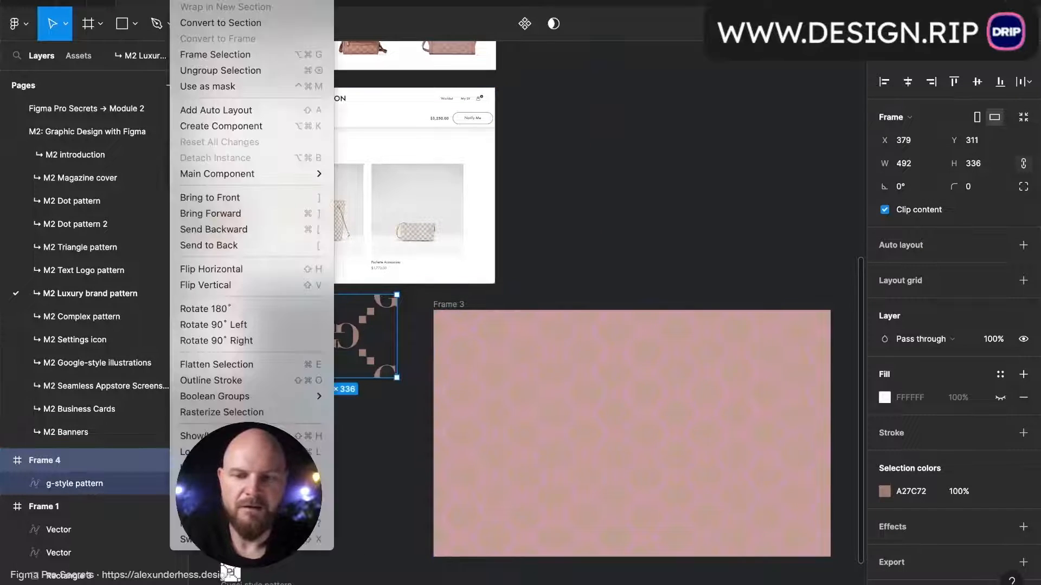
click(221, 412)
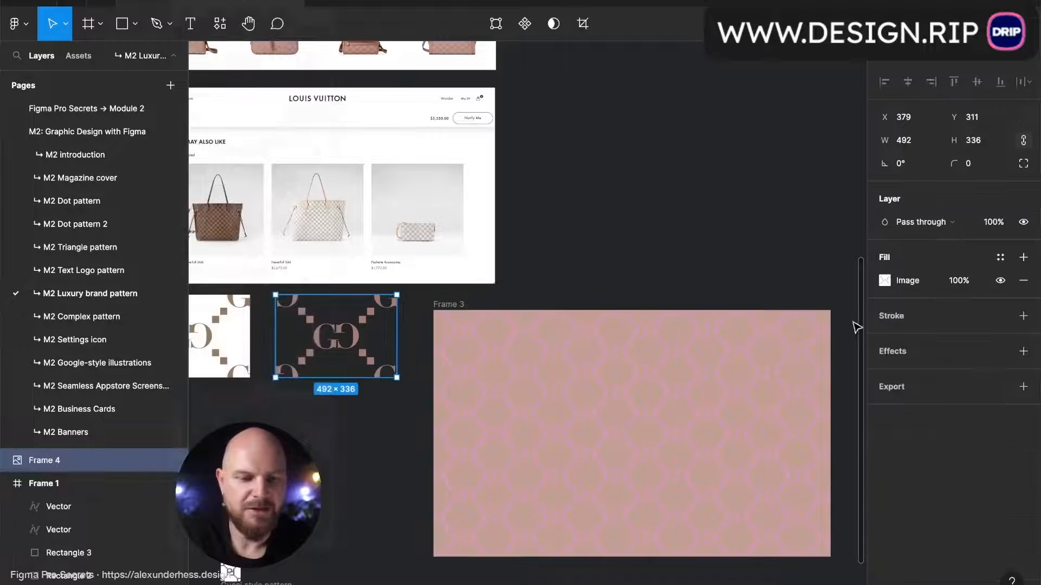
Step: Copy the image fill from the rasterized Frame 4 and use it to replace Frame 3's existing image fill
click(868, 281)
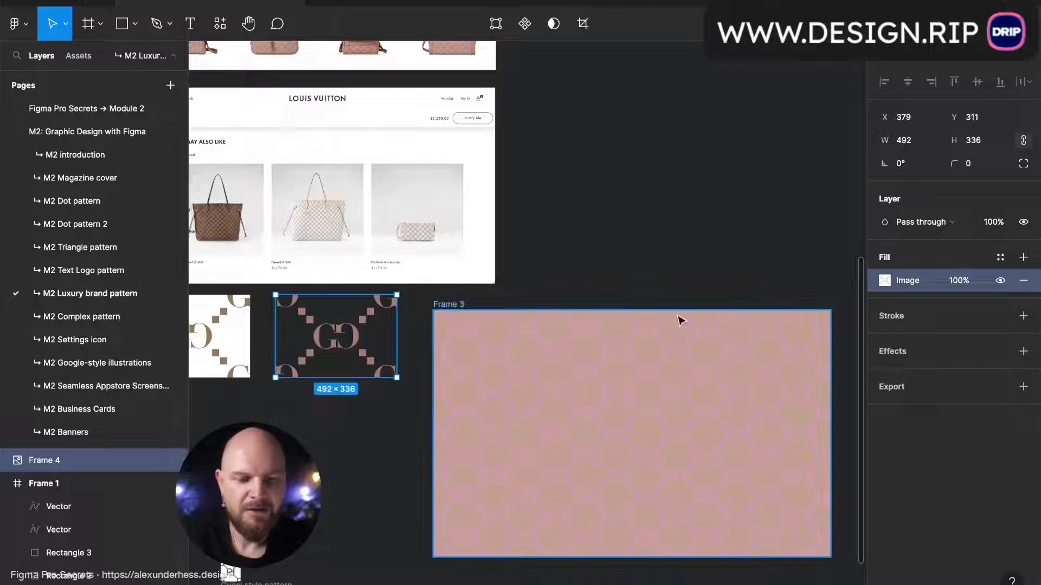
click(448, 305)
click(1022, 398)
key(super+v)
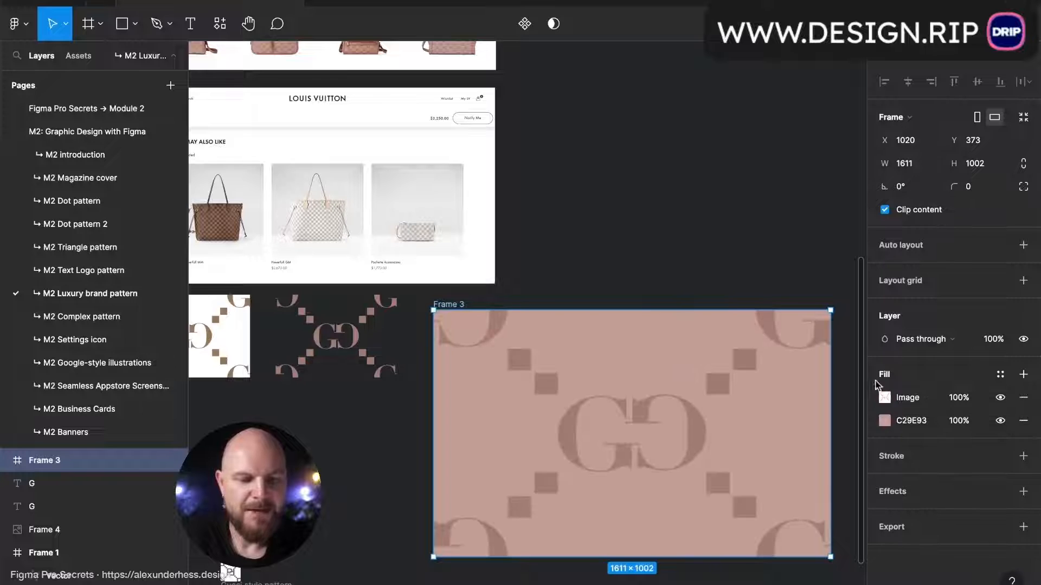
Step: Switch Frame 3's new image fill mode to Tile, close its settings and inspect the repeating pattern
click(884, 398)
click(721, 298)
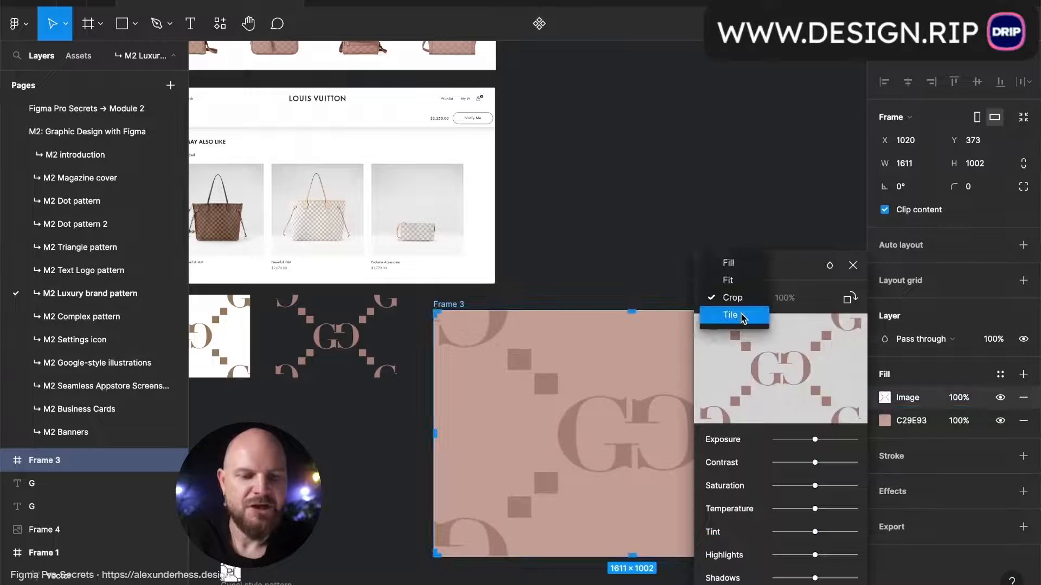
click(721, 314)
click(852, 265)
click(717, 263)
scroll(717, 263, right, 1)
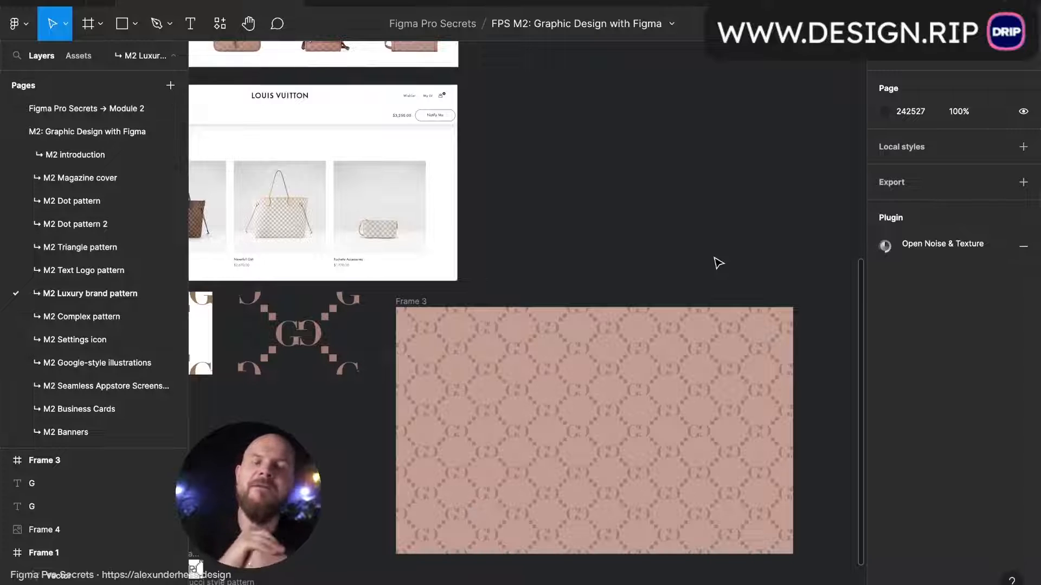
scroll(613, 390, up, 5)
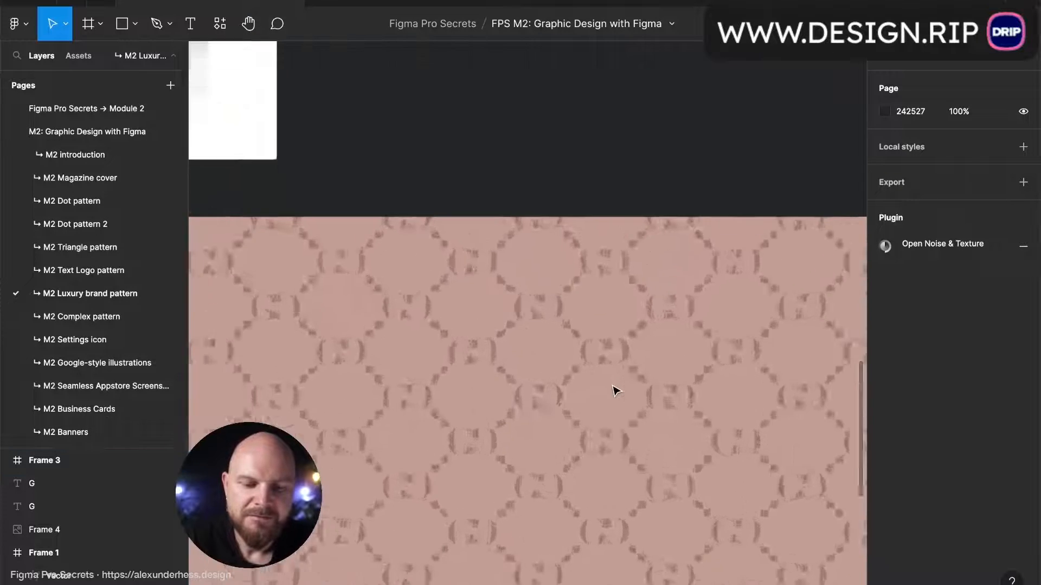
scroll(617, 384, down, 5)
scroll(618, 384, down, 2)
scroll(618, 384, right, 1)
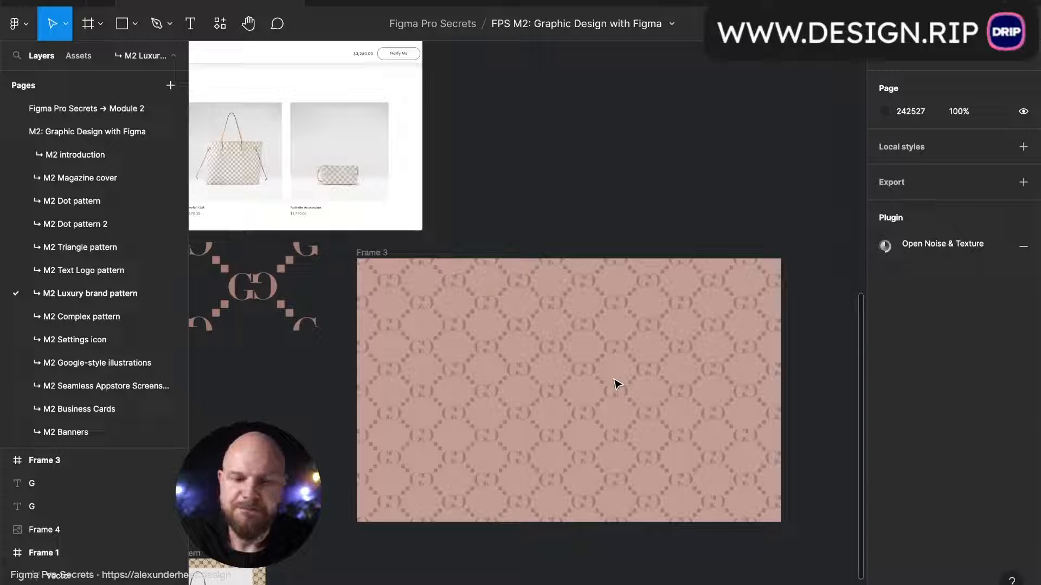
scroll(617, 384, left, 1)
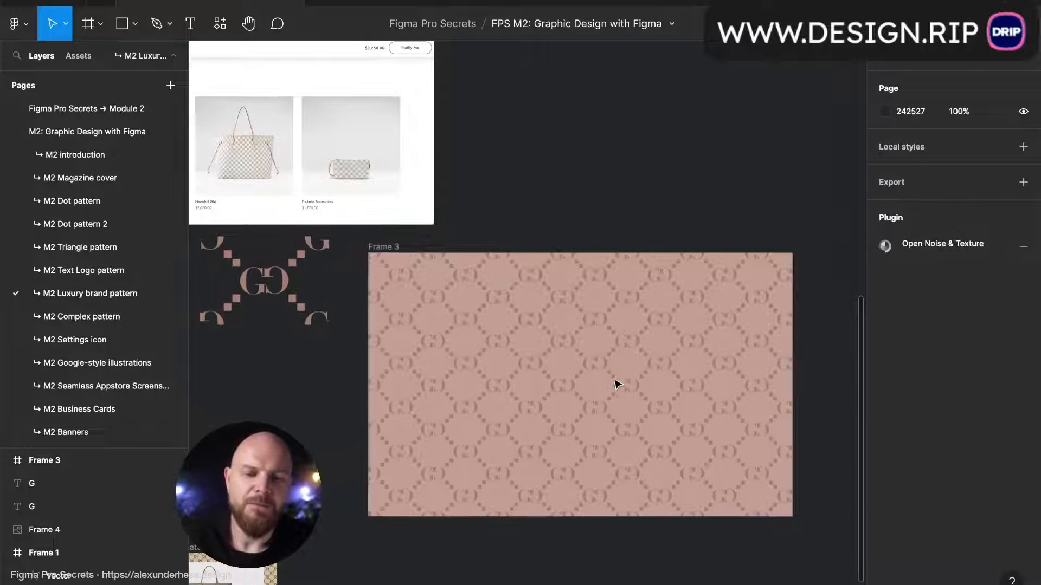
Step: Enlarge Frame 3 to about 1805 × 1307 and inspect how the tiled pattern extends across it
click(383, 247)
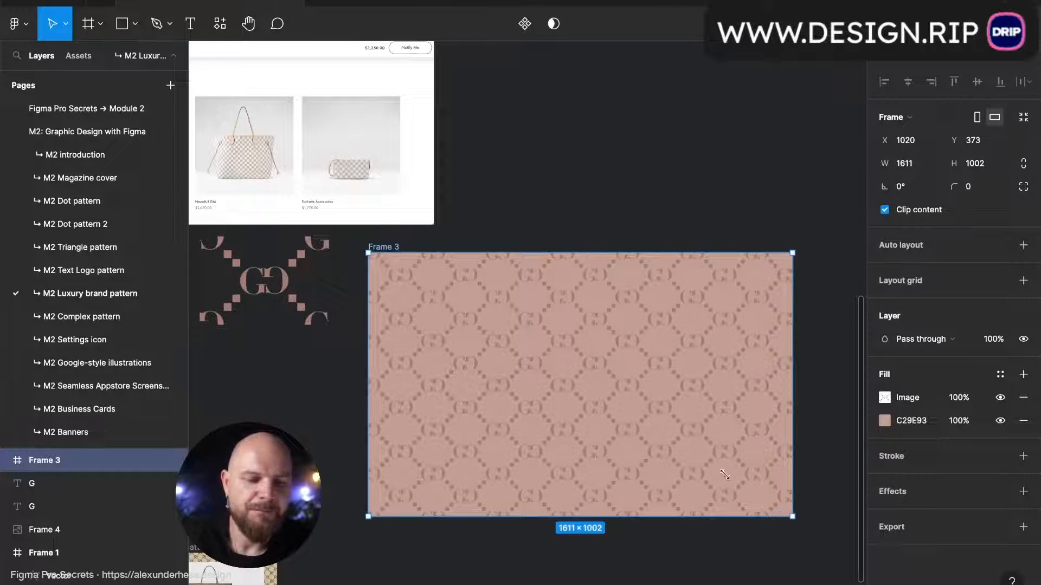
drag(725, 474, 680, 583)
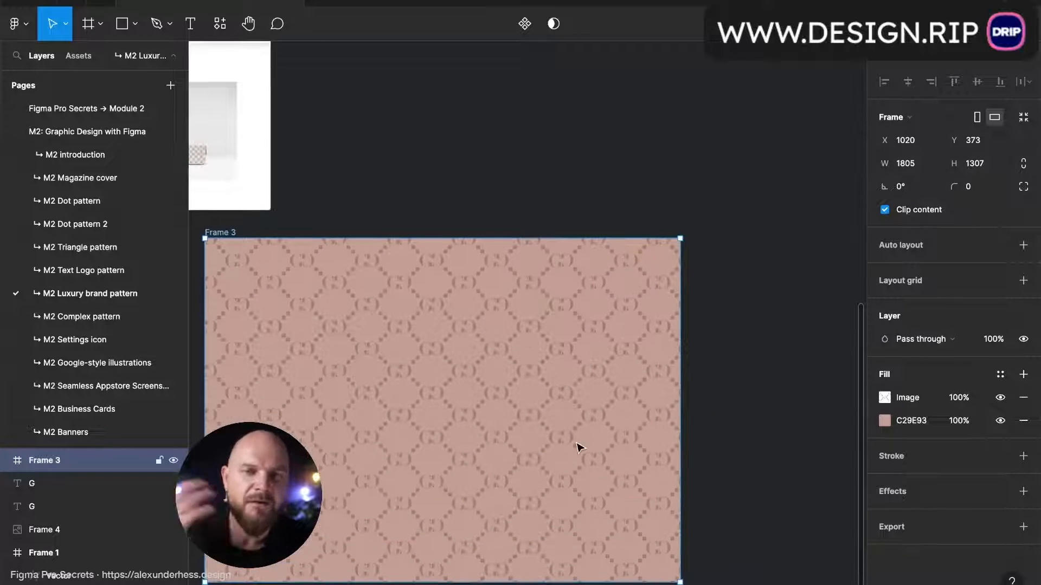
scroll(580, 448, left, 2)
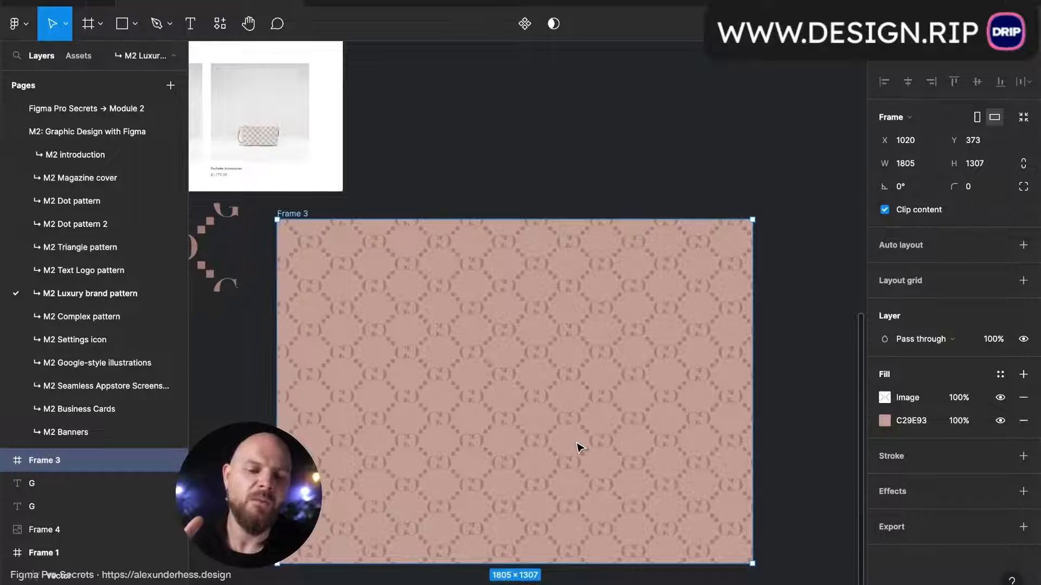
scroll(580, 449, up, 3)
scroll(580, 449, down, 1)
scroll(580, 448, down, 3)
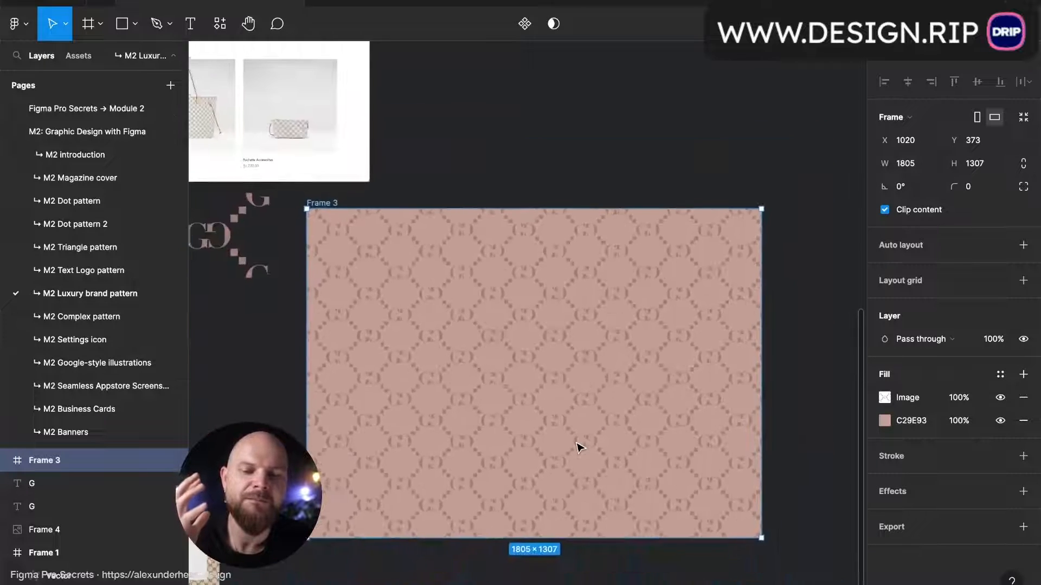
scroll(580, 448, up, 2)
scroll(580, 448, right, 1)
Step: Set Frame 3's width to 1440 and its height to 900
click(922, 164)
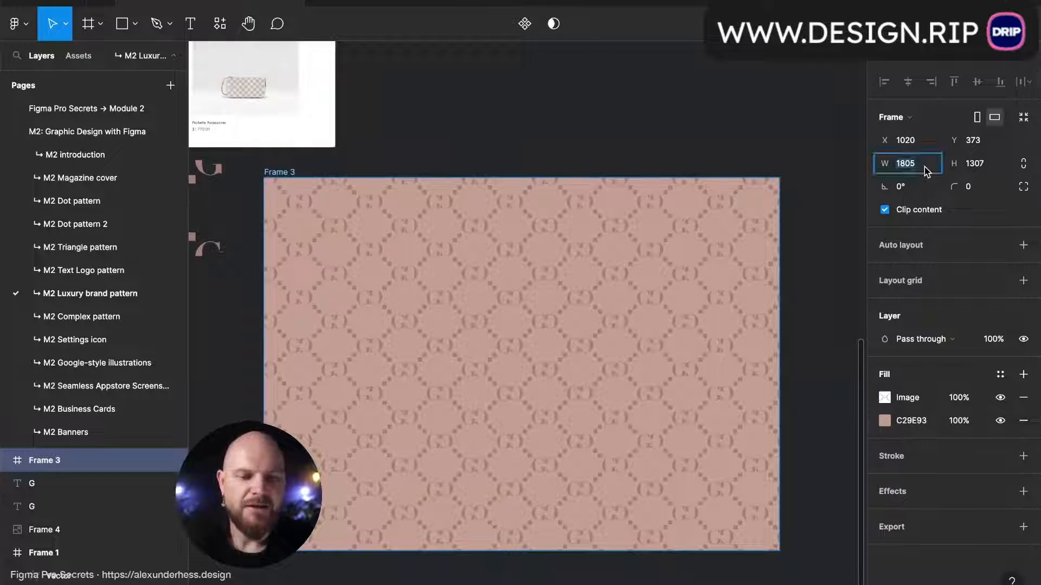
text(1440)
key(Tab)
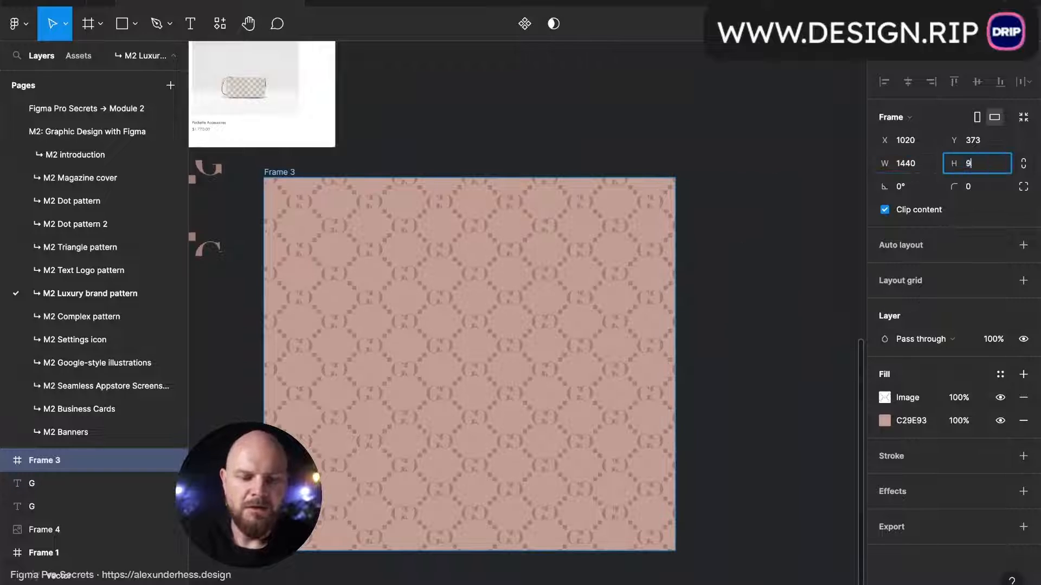
text(900)
key(Return)
scroll(484, 215, up, 3)
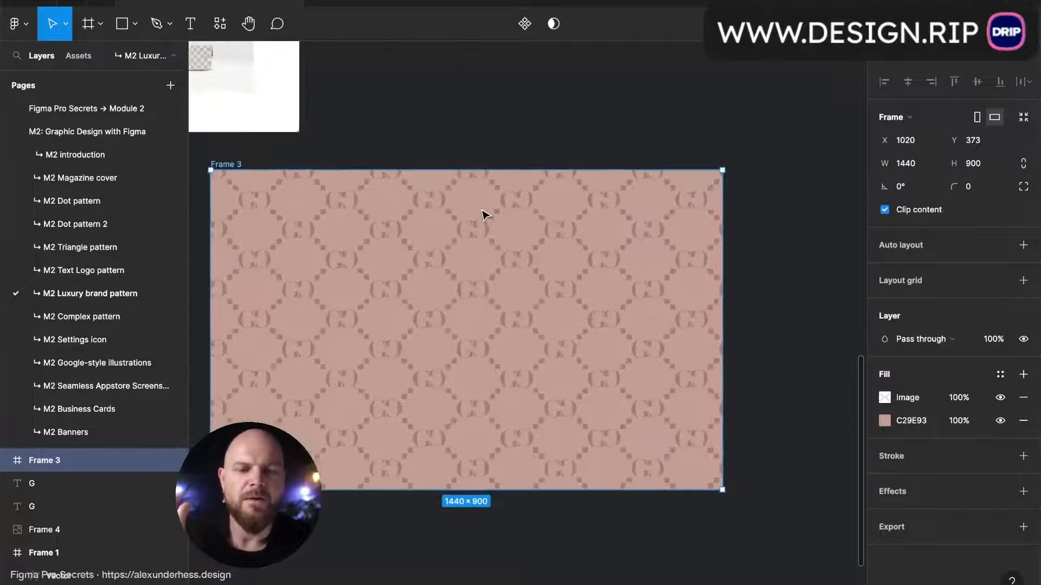
scroll(483, 215, left, 1)
scroll(484, 214, down, 1)
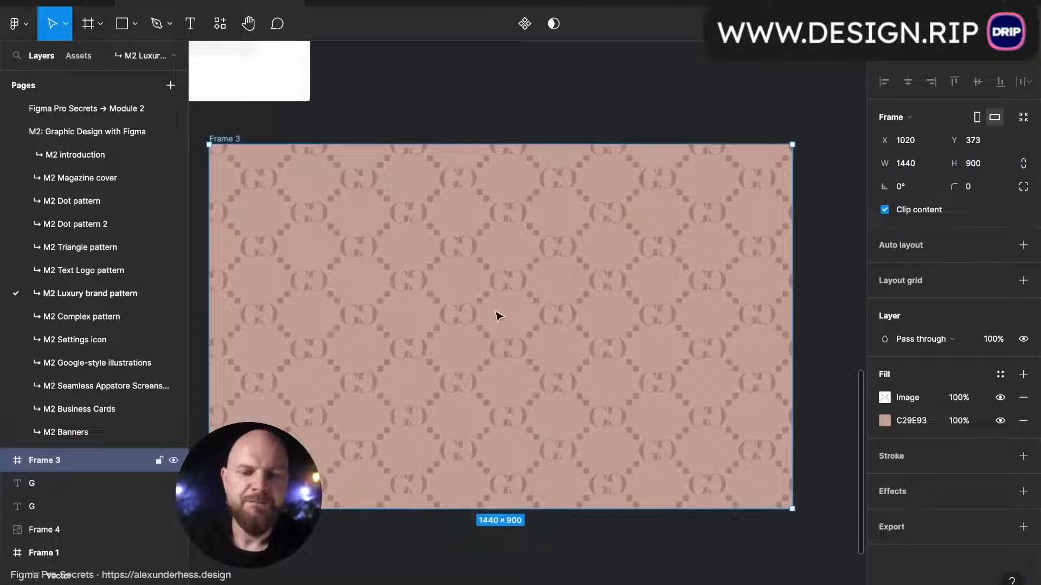
Step: Set the tile scale of Frame 3's image fill to 25% and close the fill settings
click(886, 400)
click(780, 302)
text(2)
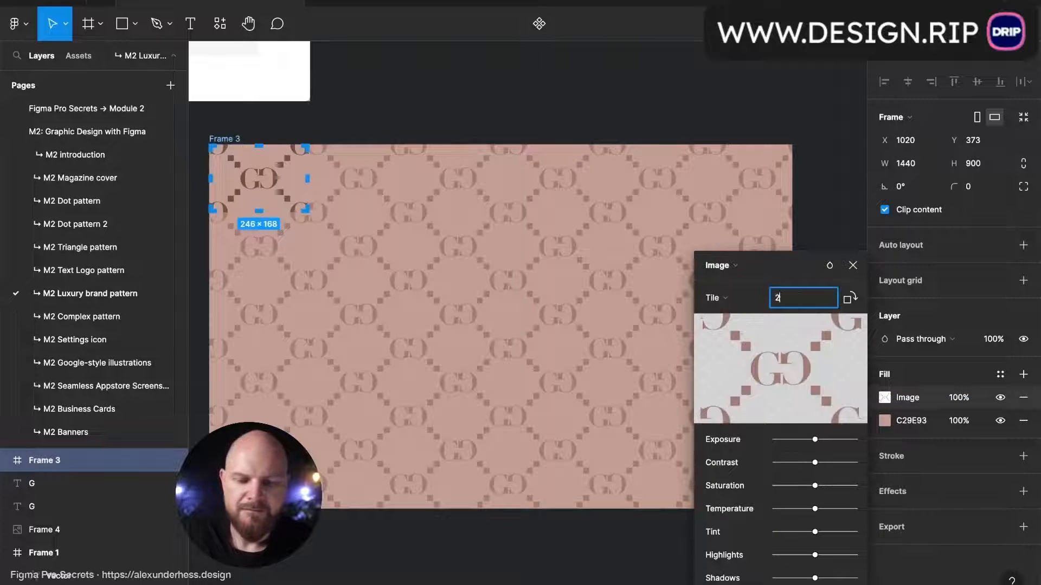
text(5)
key(Return)
click(852, 265)
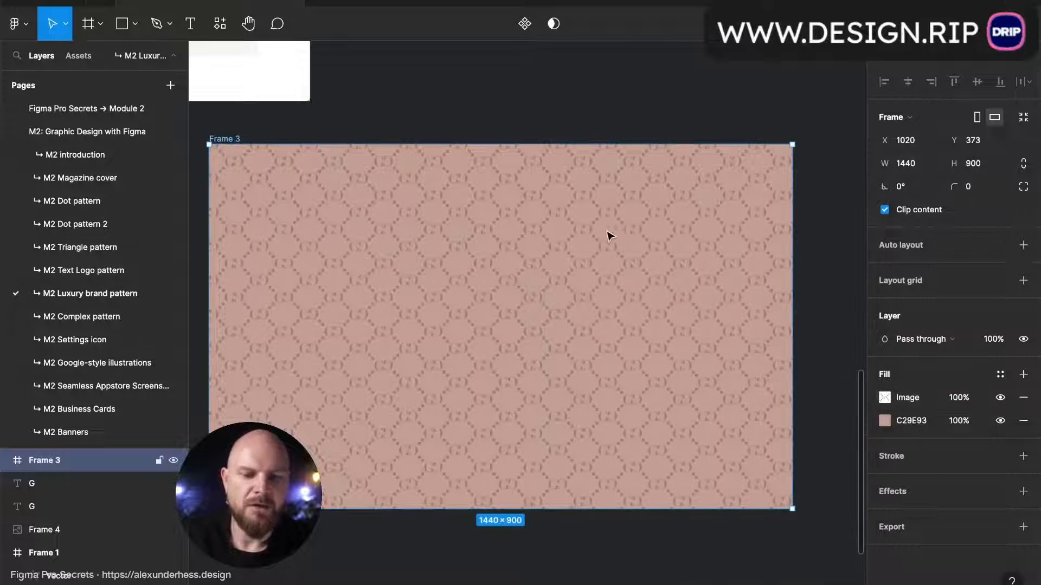
Step: Draw a 720 × 900 rectangle covering the right half of Frame 3 and fill it with white, FFFFFF
key(r)
drag(502, 148, 792, 509)
click(911, 375)
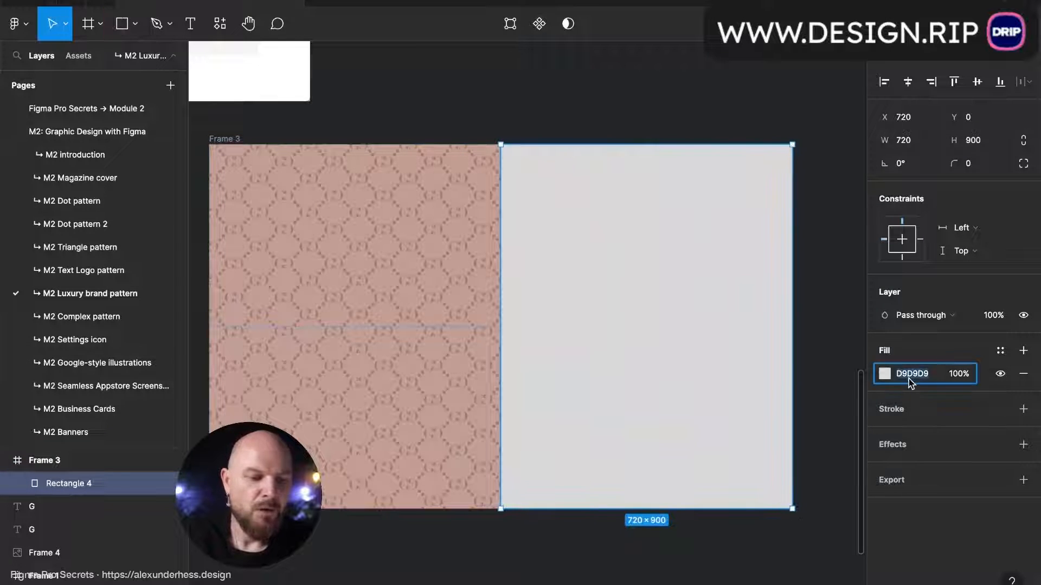
text(f)
key(Return)
Step: Add the text "Sign Up" on the white rectangle and reset its letter case to as typed
key(t)
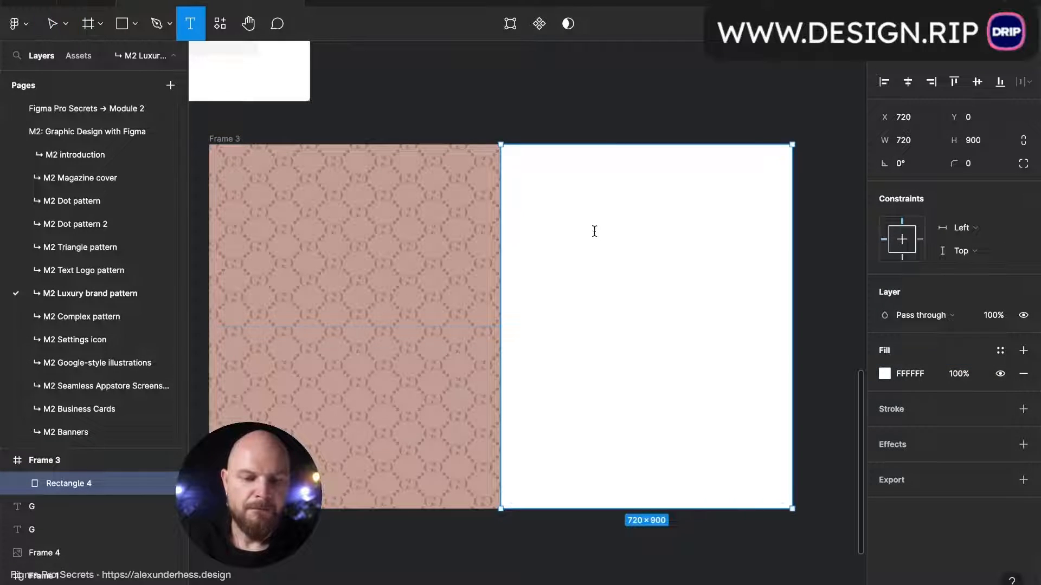
click(595, 230)
text(Sign Up)
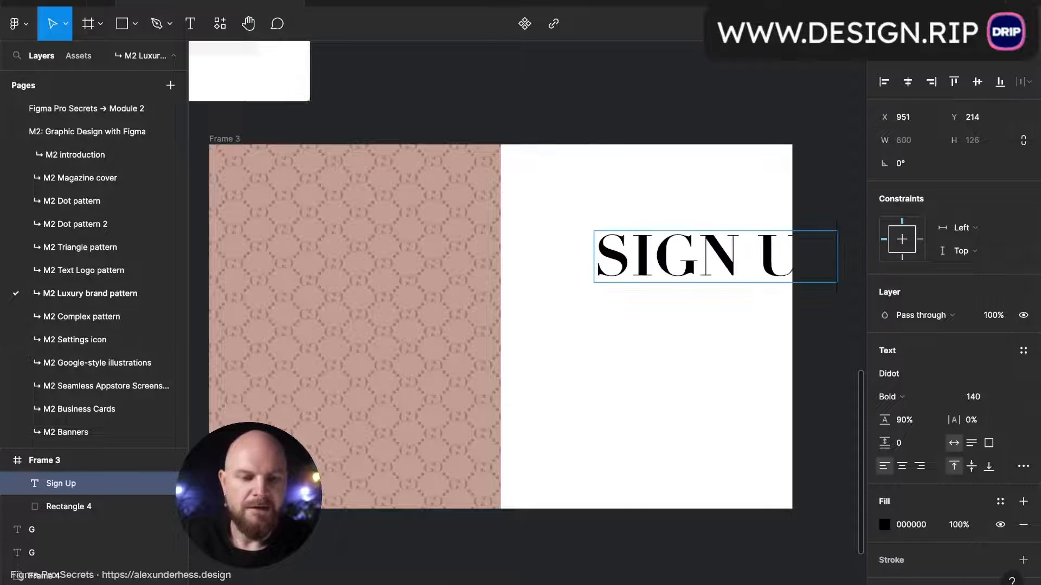
key(Escape)
click(1024, 467)
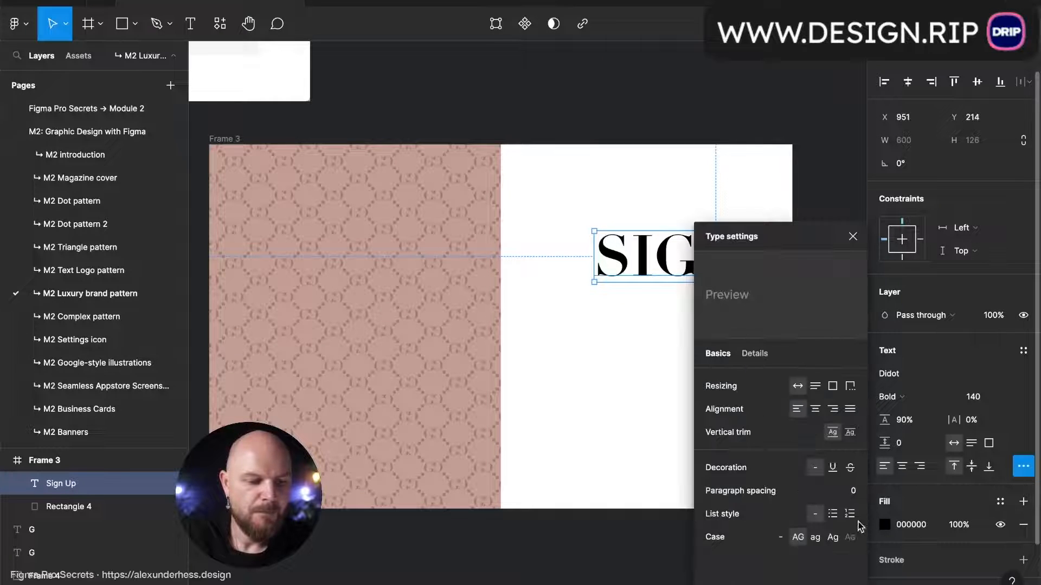
click(782, 537)
click(851, 234)
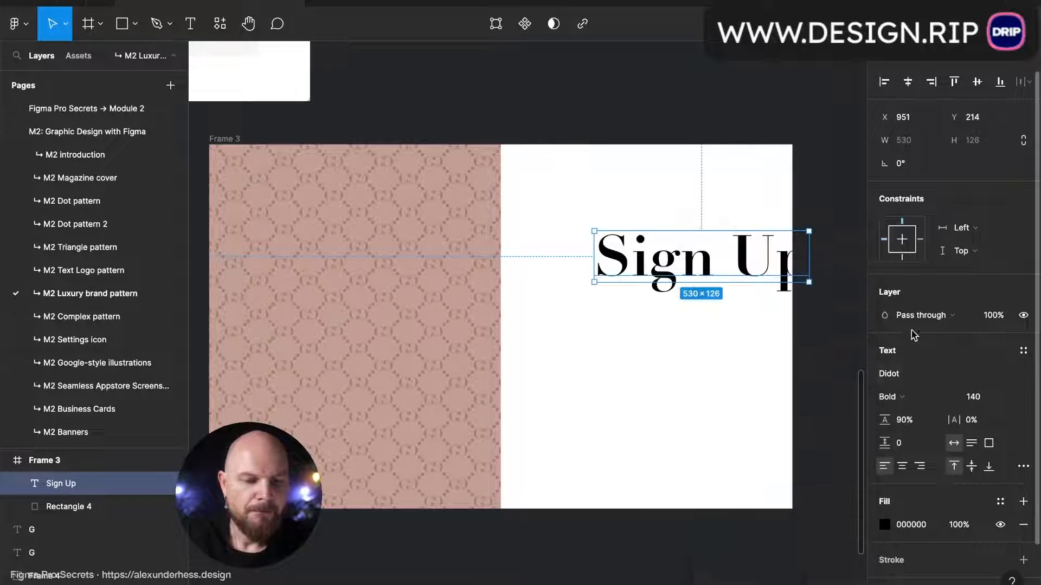
Step: Set the Sign Up text's font size to 60 and reposition it within the left part of the white rectangle
click(986, 404)
text(60)
key(Return)
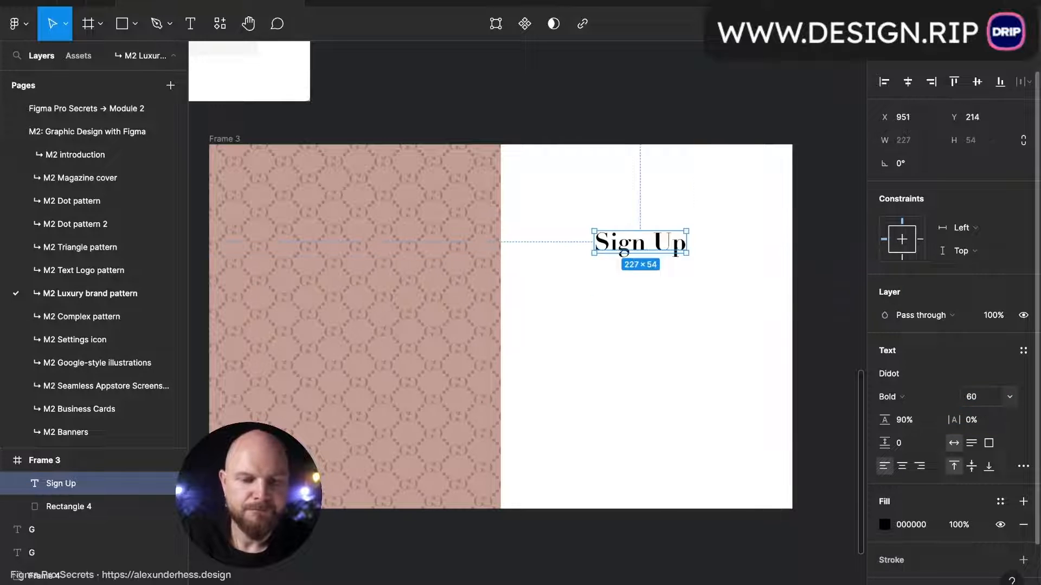
mouse_move(624, 268)
mouse_down()
mouse_move(523, 296)
mouse_move(584, 296)
mouse_move(707, 343)
mouse_move(759, 328)
mouse_move(702, 346)
mouse_up()
Step: Draw two stacked form fields about 495 × 63 below the Sign Up text, with a D9D9D9 outline and no fill
click(568, 310)
key(r)
key(shift+x)
click(808, 344)
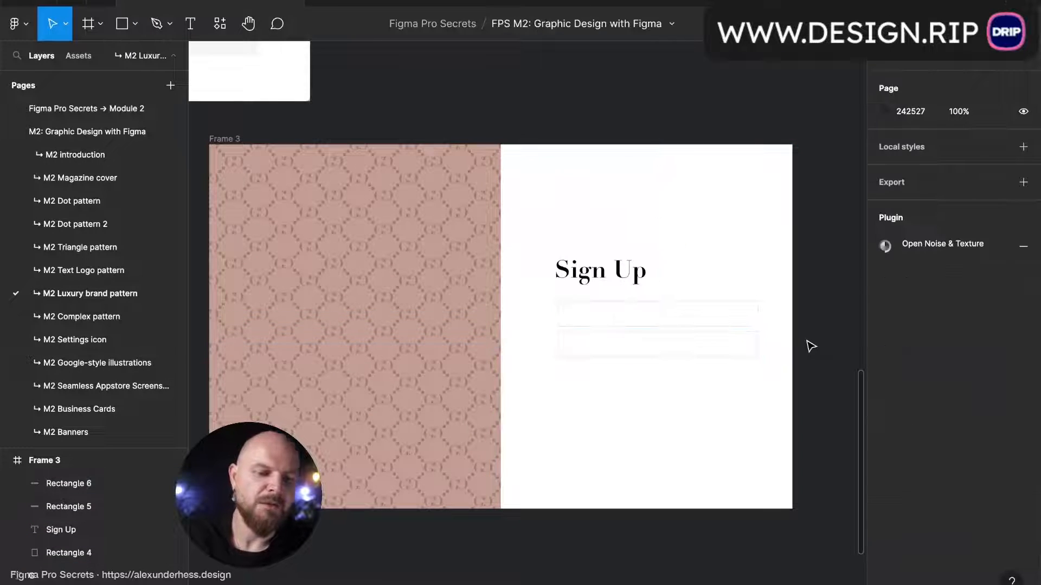
Step: Select both outlined form fields and move them so their left edges line up with the Sign Up text
click(724, 324)
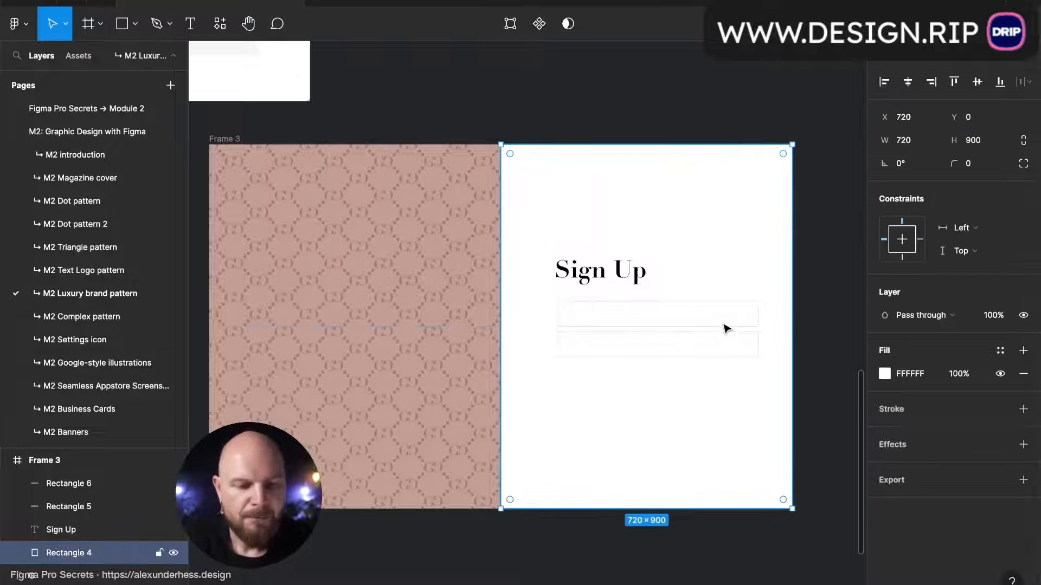
click(724, 327)
shift+click(724, 342)
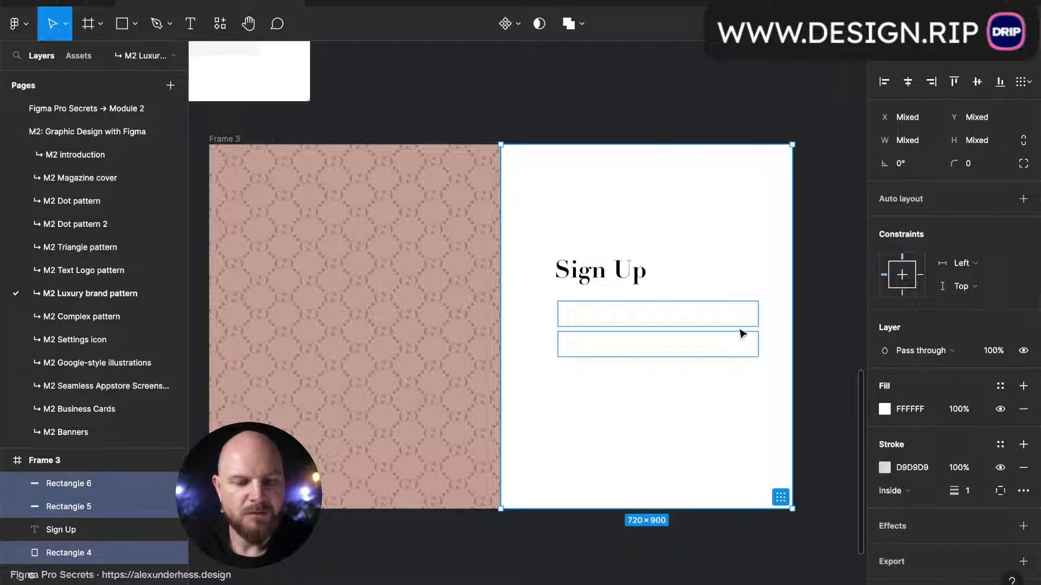
click(738, 329)
shift+click(593, 356)
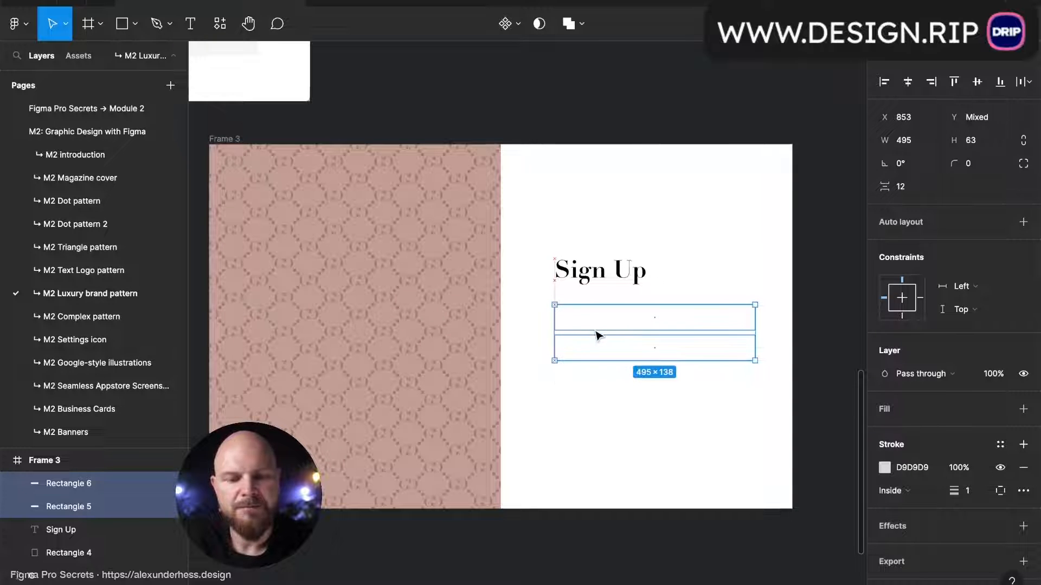
click(598, 398)
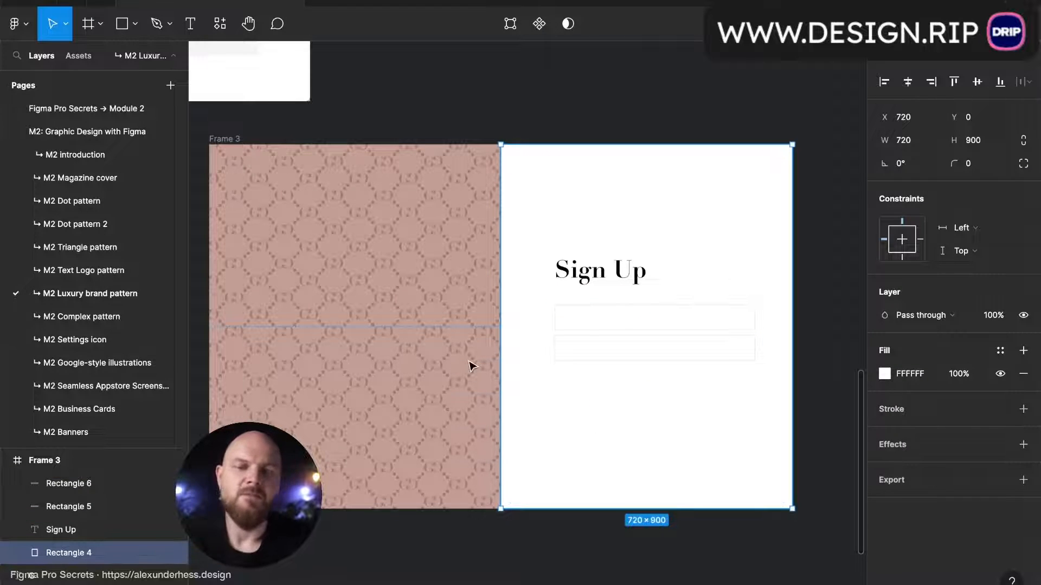
Step: Replace the Sign Up text with "Heading"
double_click(588, 274)
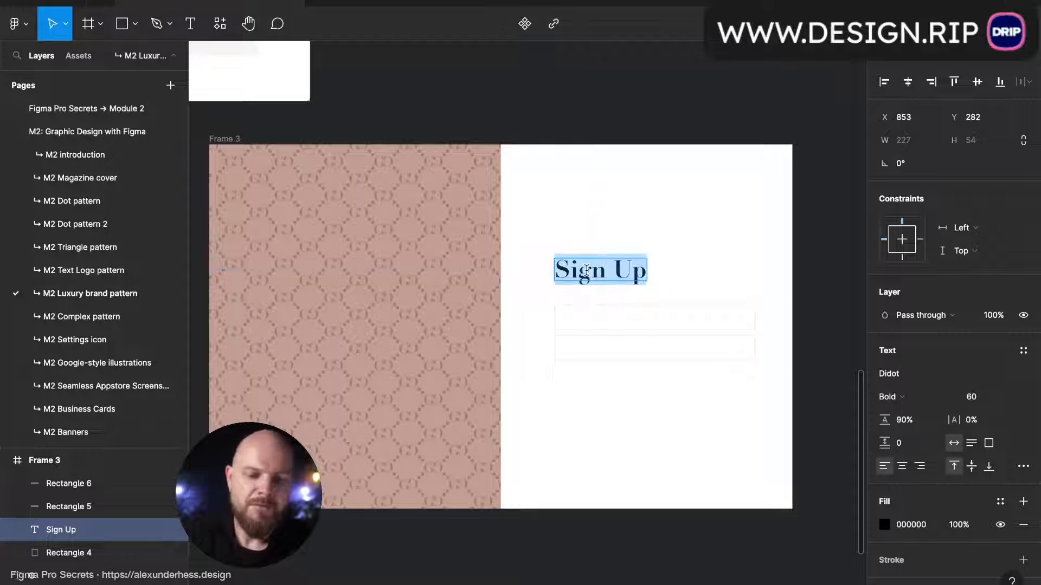
text(Heading)
key(Escape)
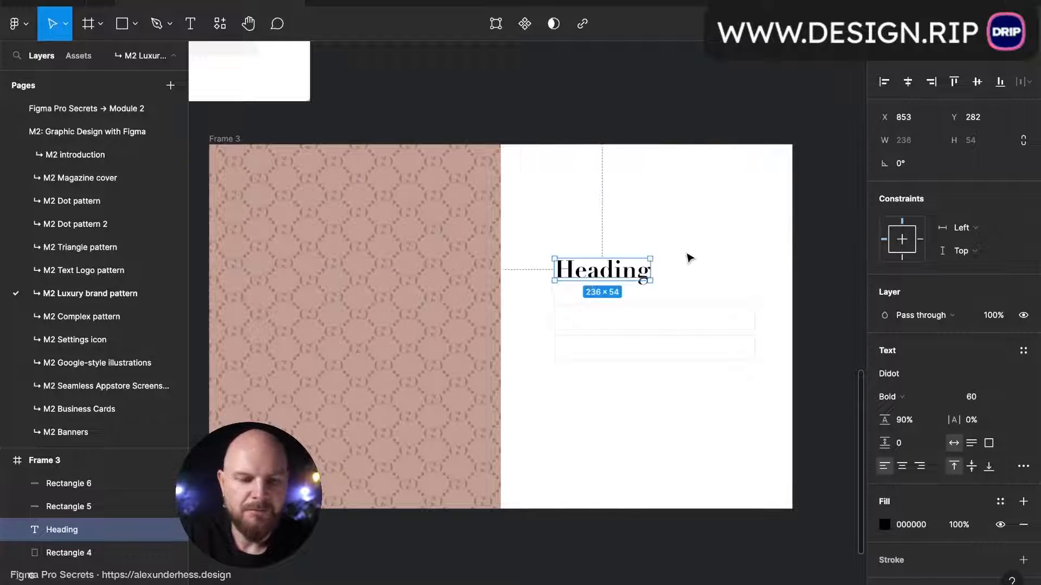
Step: Delete the two outlined form fields below the heading
click(685, 317)
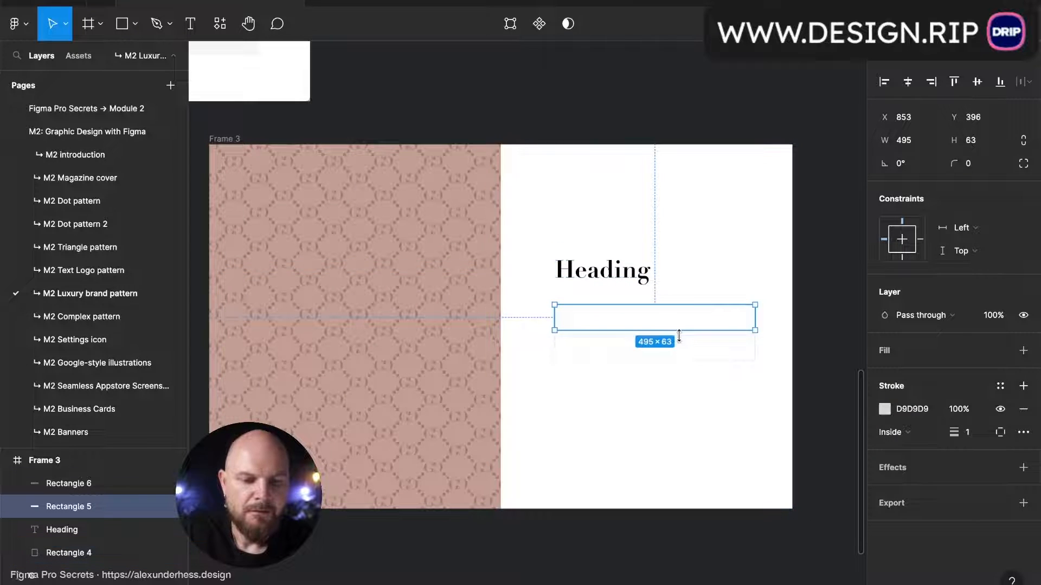
shift+click(681, 341)
key(Delete)
Step: Duplicate the Heading text directly below itself and change the copy's wording to "Description"
click(633, 278)
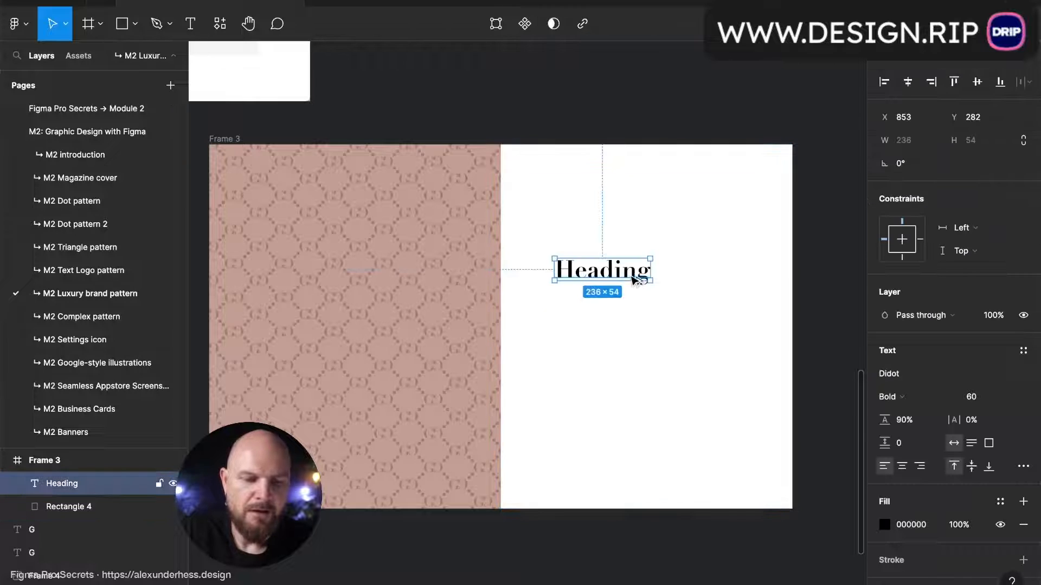
drag(633, 278, 633, 314)
double_click(633, 306)
text(D)
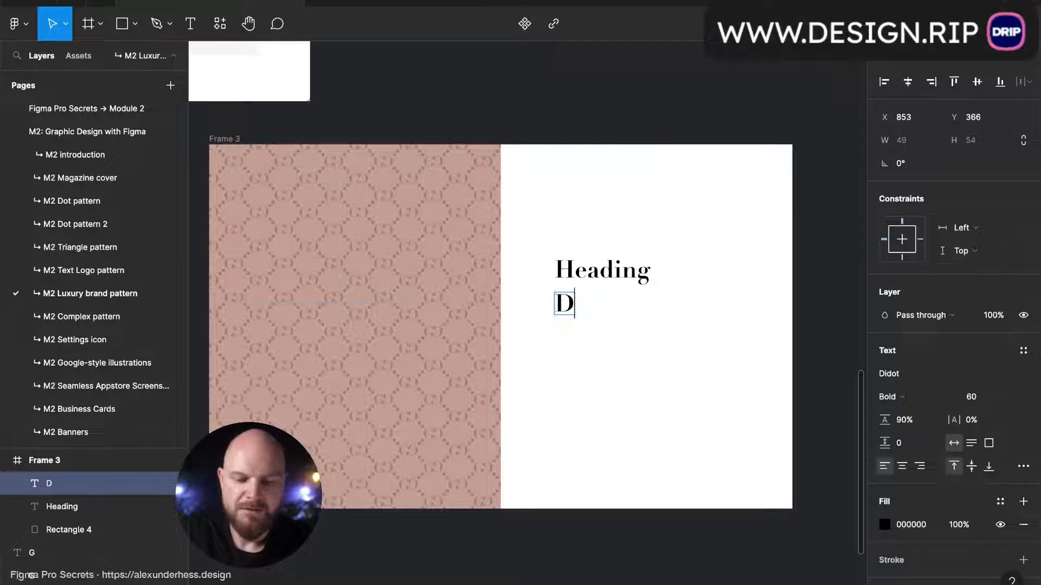
text(escription)
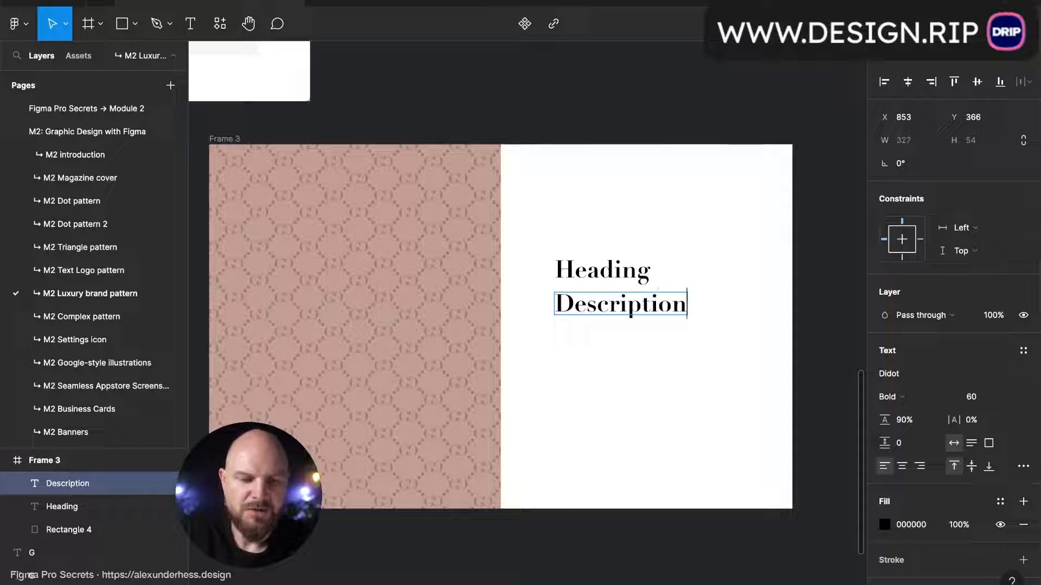
key(Escape)
Step: Set the Description text's font to Helvetica Regular at size 20
click(954, 375)
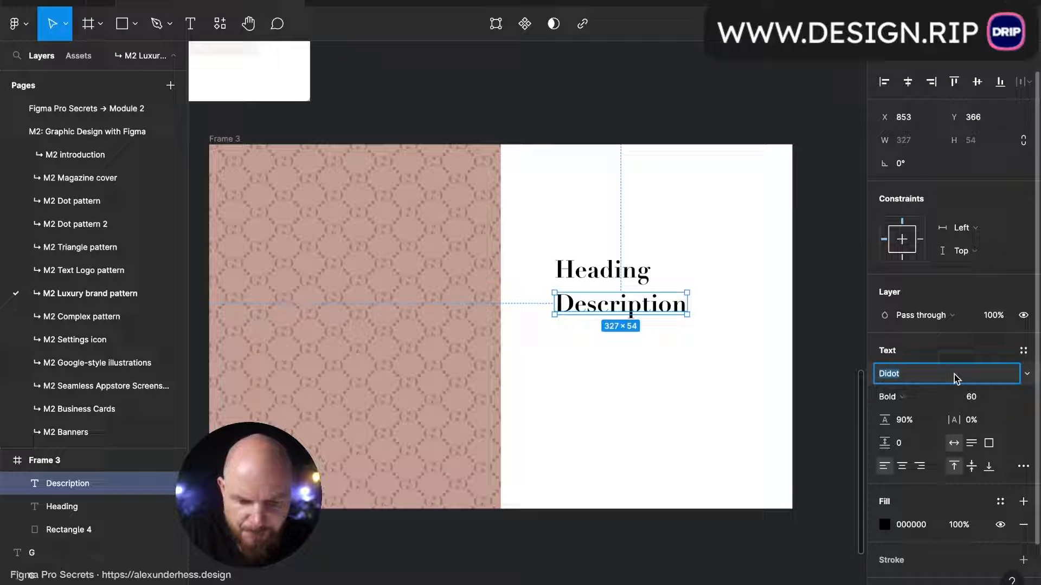
text(Helvetica)
key(Return)
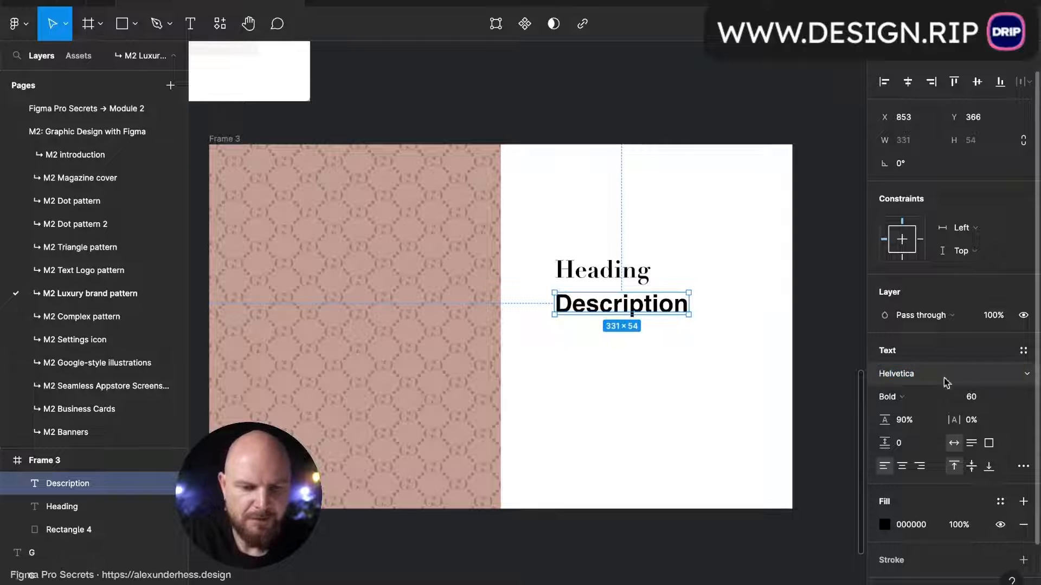
click(928, 400)
click(929, 379)
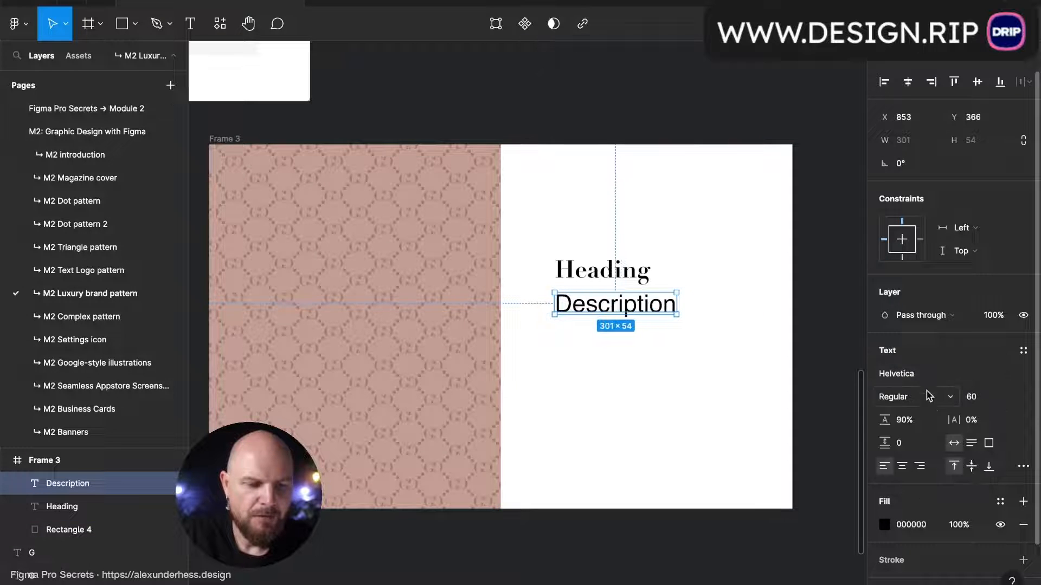
click(973, 401)
text(20)
key(Return)
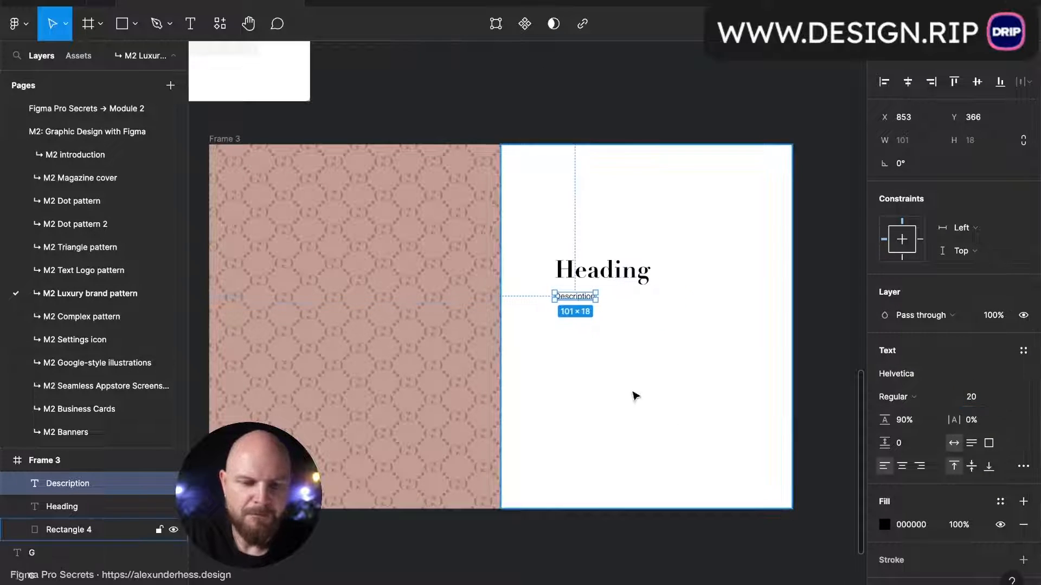
Step: Align the Heading and Description texts on their horizontal centres and move them to the horizontal middle of the white rectangle
shift+click(611, 281)
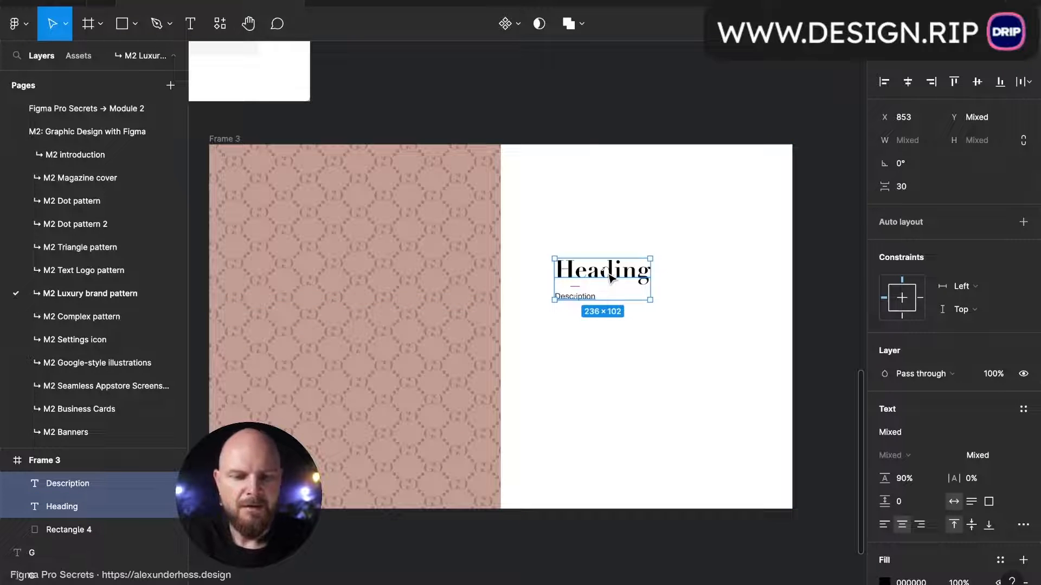
key(alt+h)
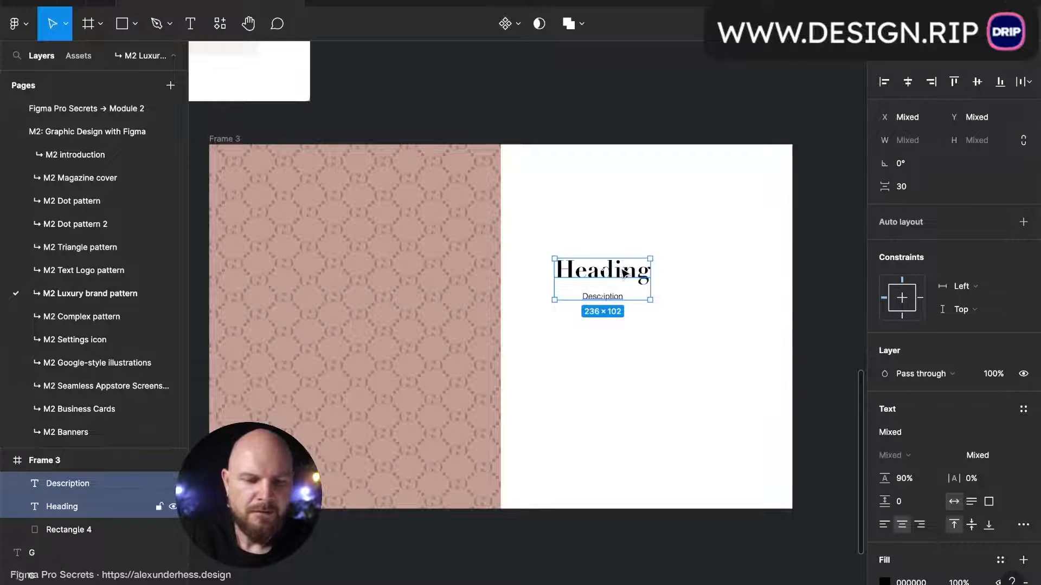
drag(621, 276, 672, 275)
Step: Shrink the white rectangle about its centre to 516 × 646, keeping its rotation at 0°
click(766, 163)
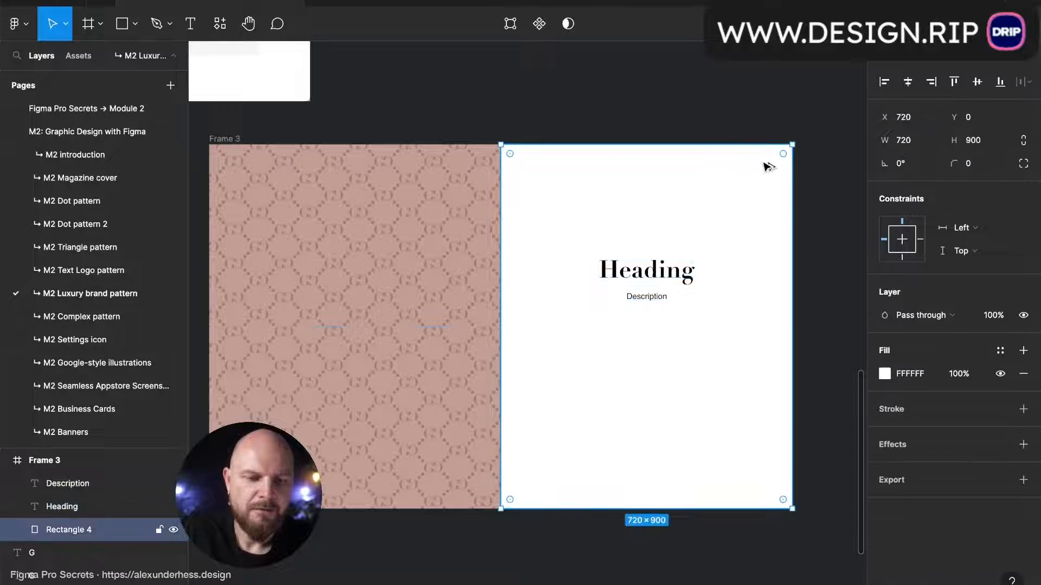
mouse_move(785, 153)
mouse_down()
mouse_move(786, 165)
mouse_move(798, 143)
mouse_up()
click(902, 163)
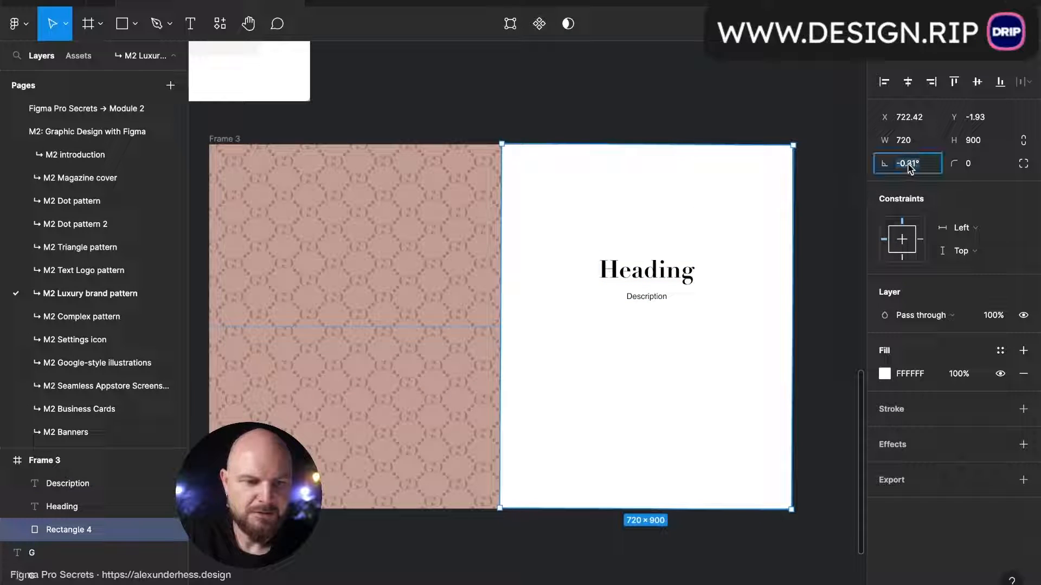
text(0)
key(Return)
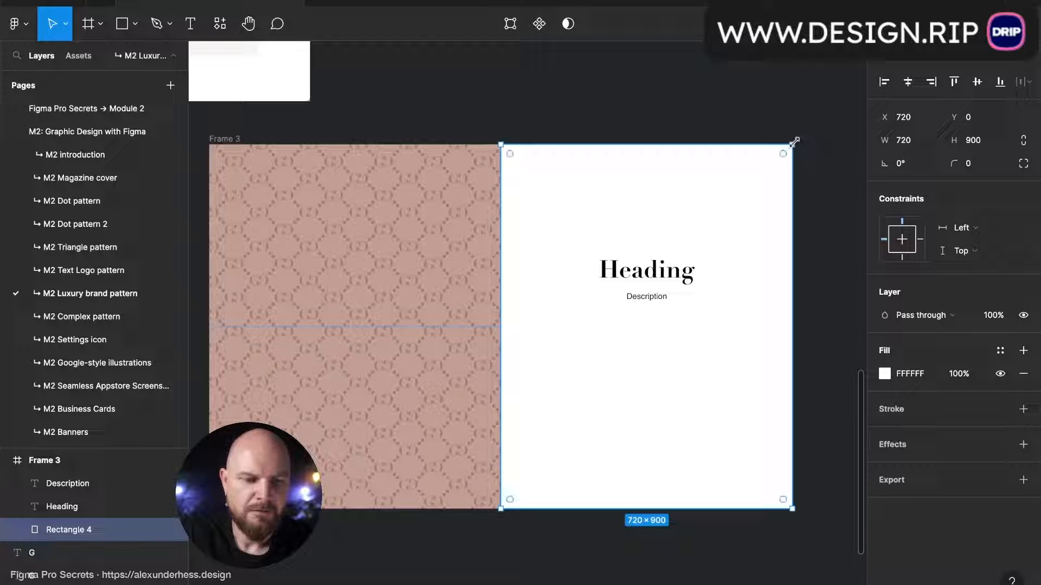
drag(795, 142, 747, 196)
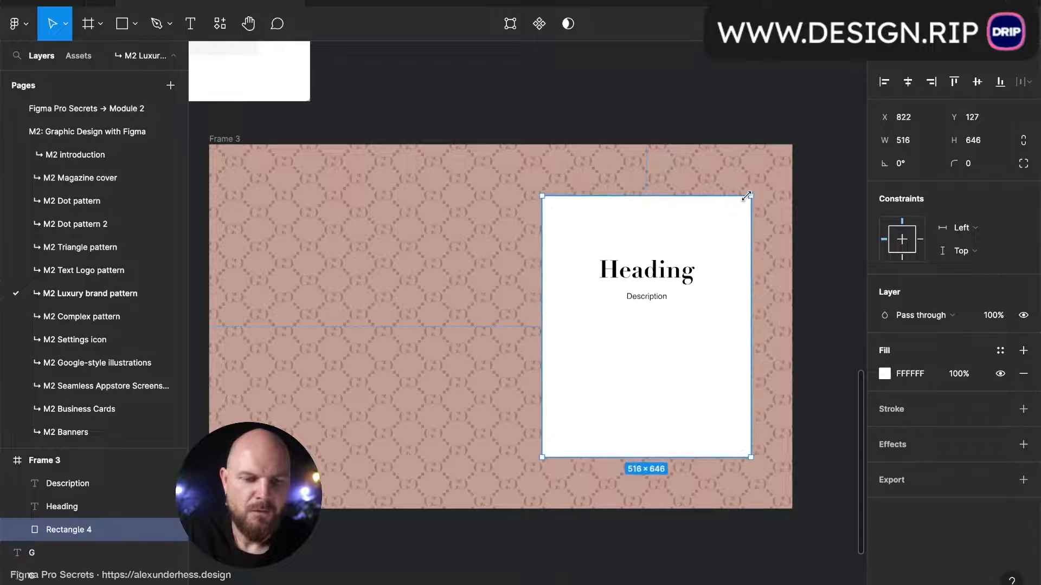
Step: Wrap the white rectangle, Heading and Description in a frame and centre it horizontally over the pattern layout
shift+click(677, 274)
shift+click(662, 300)
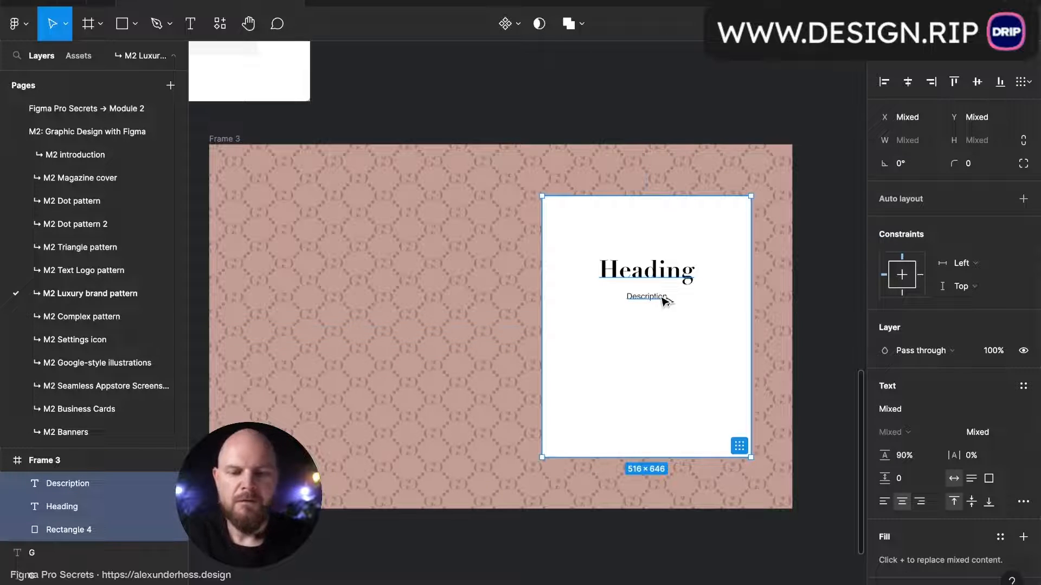
key(ctrl+alt+g)
key(alt+h)
click(548, 126)
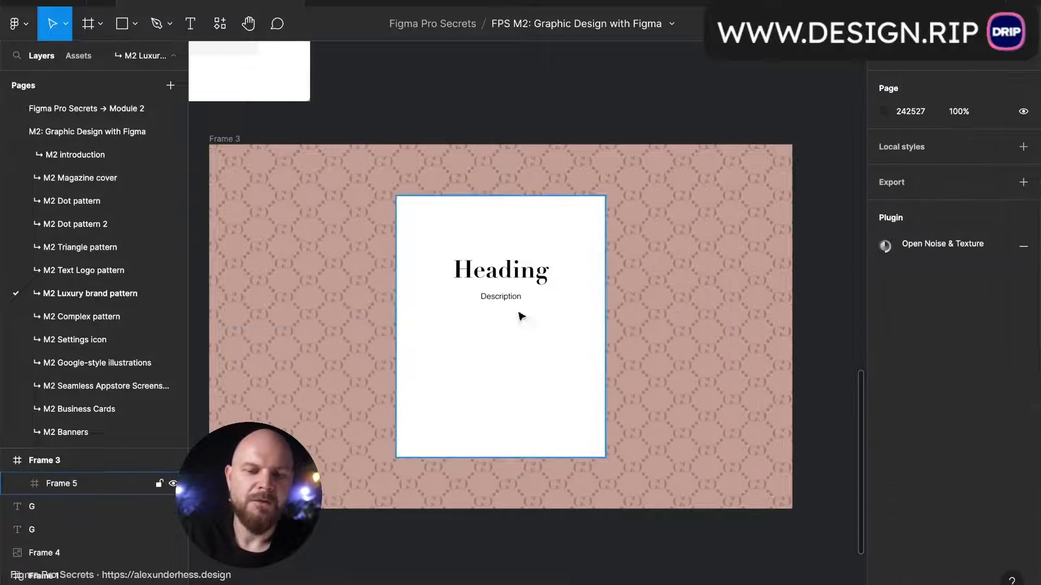
Step: Draw a rectangle about 352 × 63 below the description inside the white card and swap its fill to a stroke
key(r)
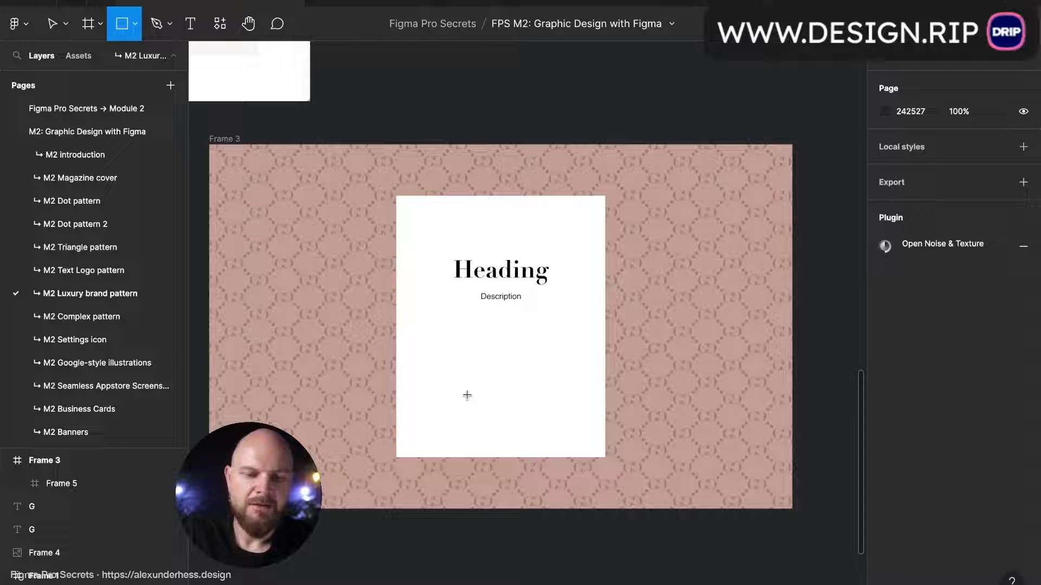
drag(434, 397, 577, 422)
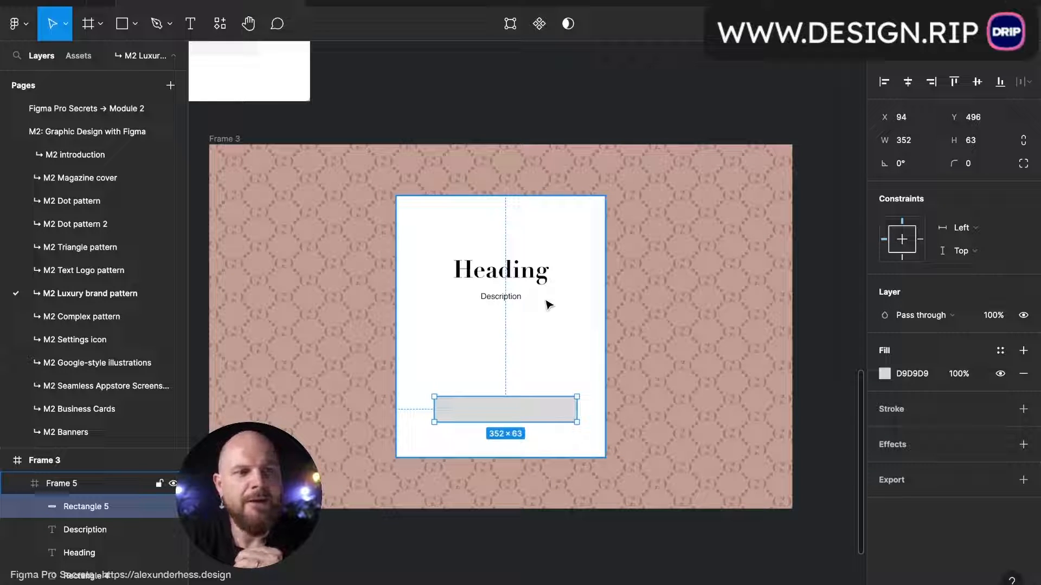
key(shift+x)
Step: Duplicate the outlined field below itself, swap the copy's stroke to a fill and colour it with brown A27C72 sampled from the pattern
mouse_move(521, 401)
mouse_down()
mouse_move(522, 352)
mouse_move(522, 436)
mouse_up()
key(shift+x)
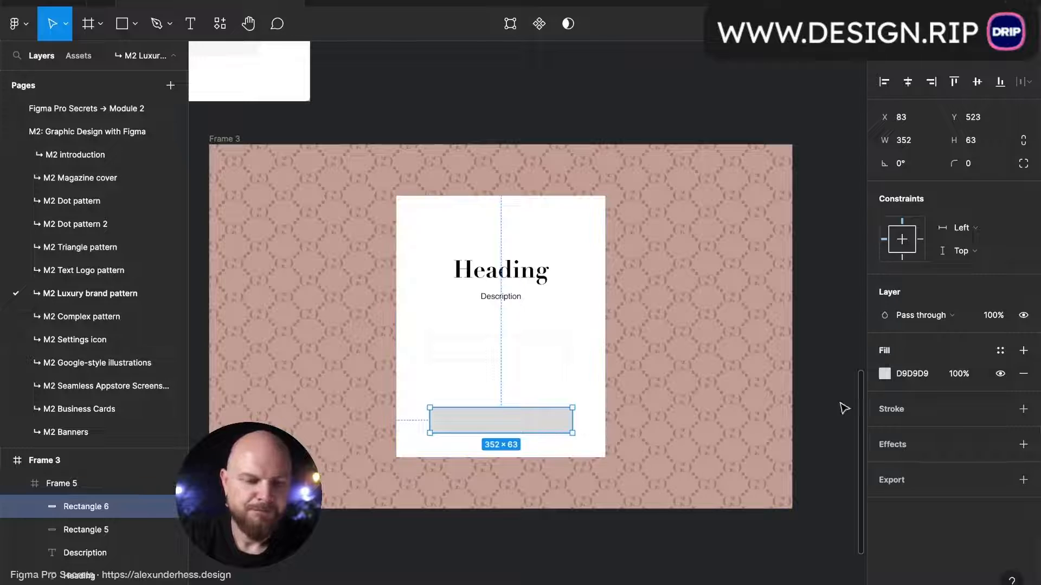
key(i)
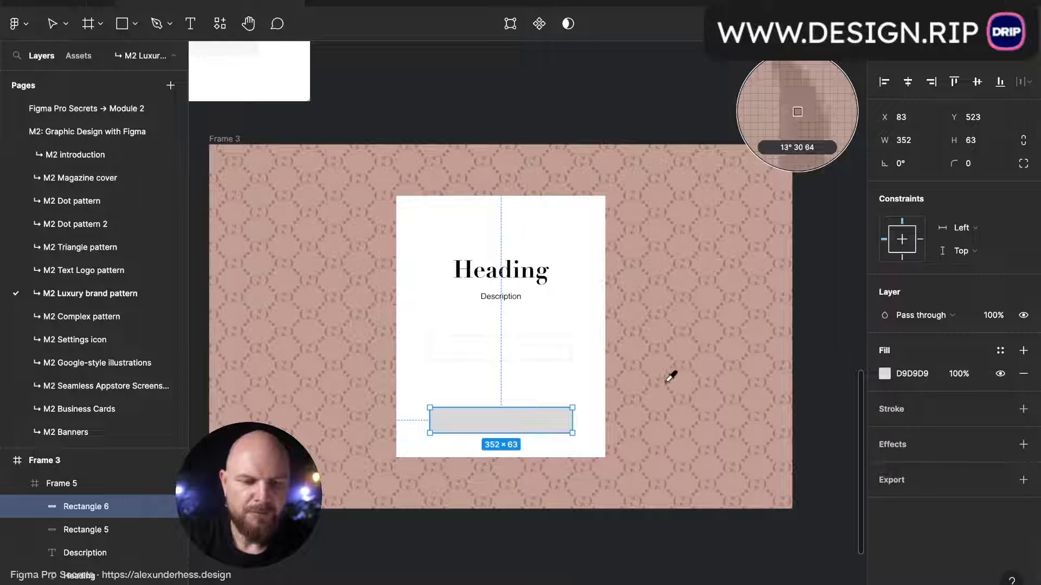
click(670, 376)
Step: Add the text "Sign up" on the brown button
key(t)
click(504, 422)
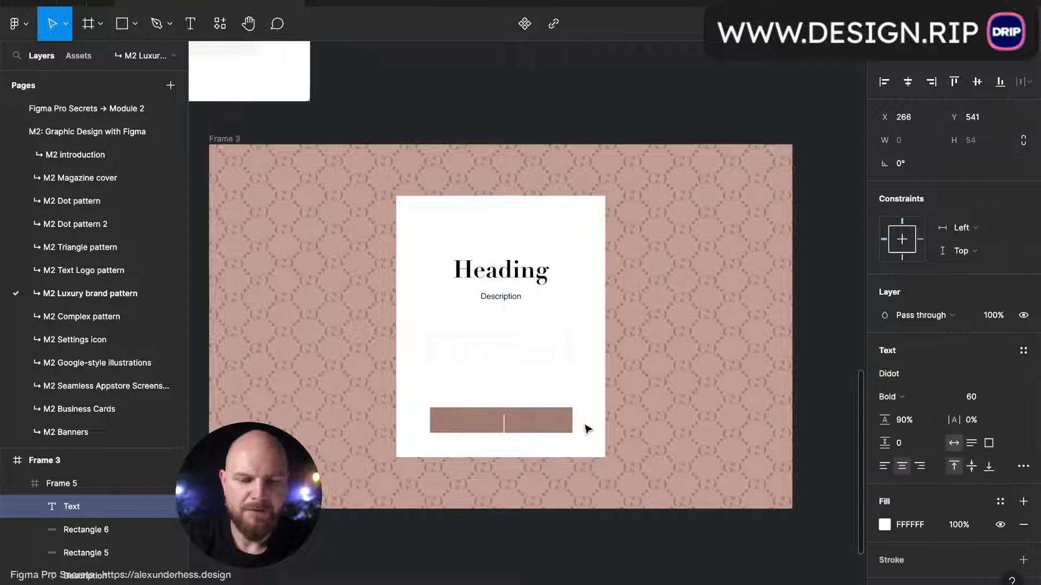
text(Sign u)
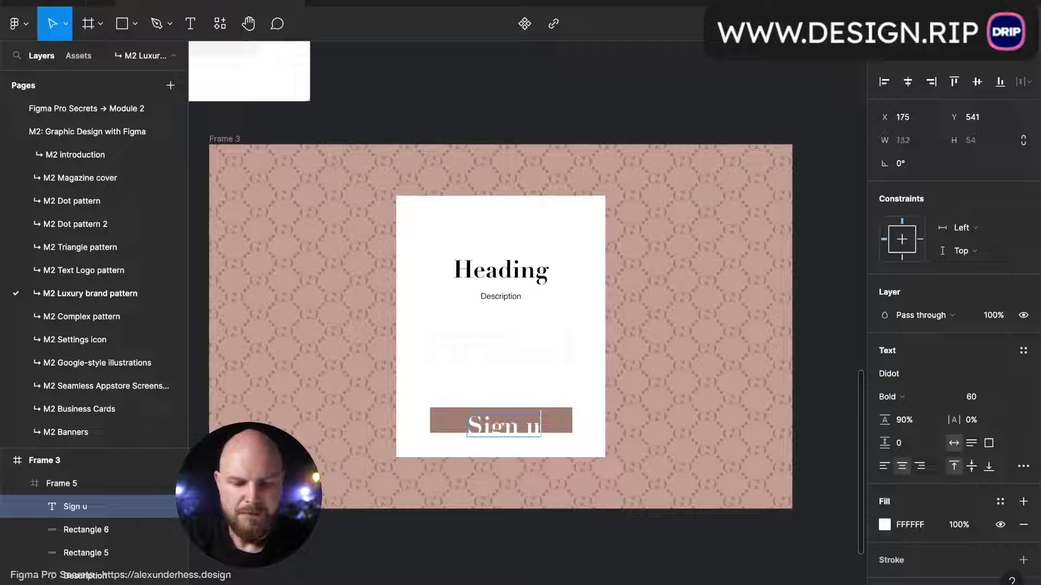
text(p)
key(Escape)
Step: Change the Sign up text's font family to Helvetica
click(941, 374)
text(He)
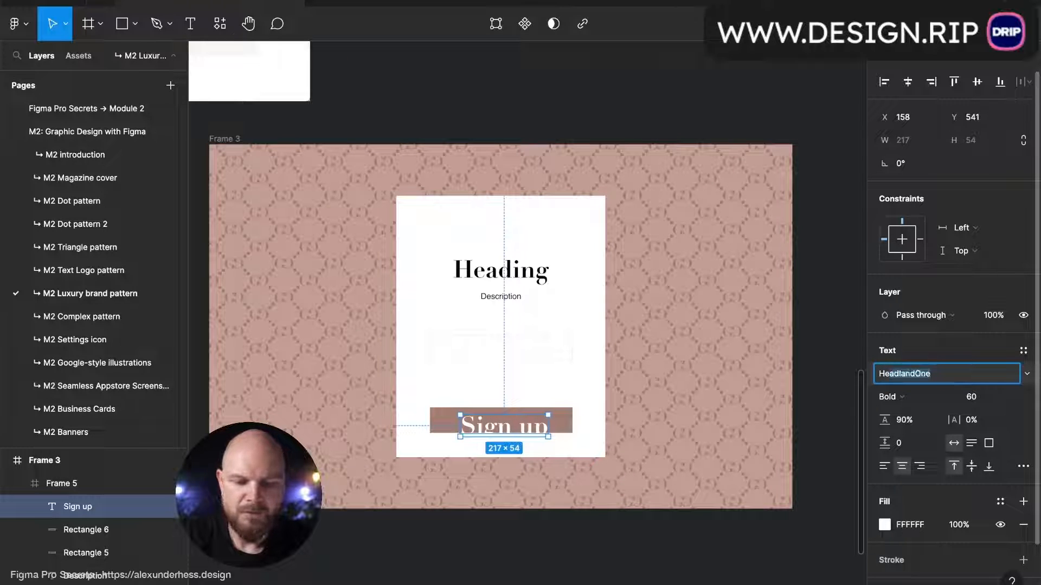
text(v)
text(v)
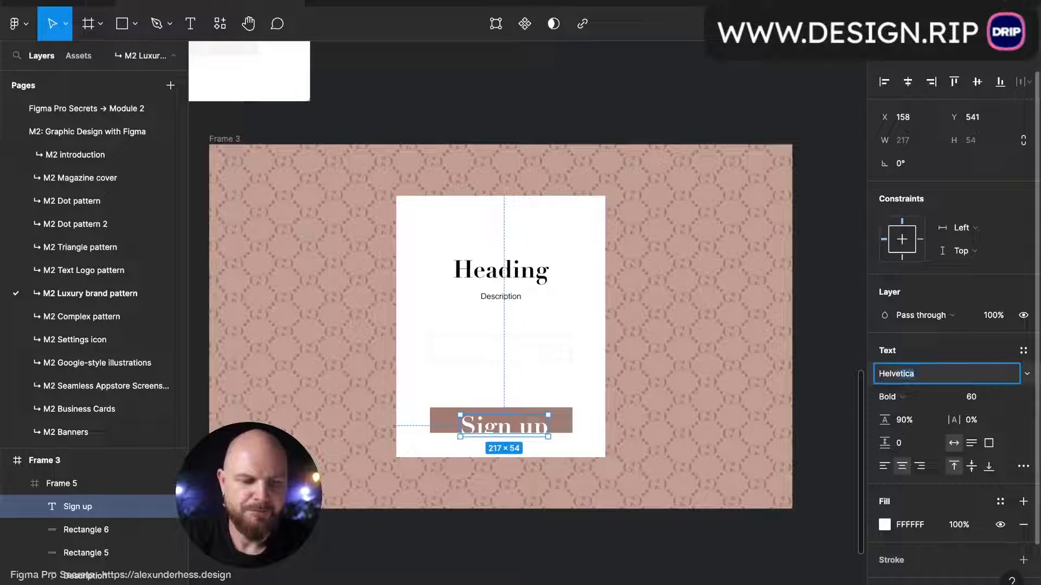
key(Return)
Step: Set the Sign up text to Regular at size 30 and centre it horizontally on the brown button
click(1005, 404)
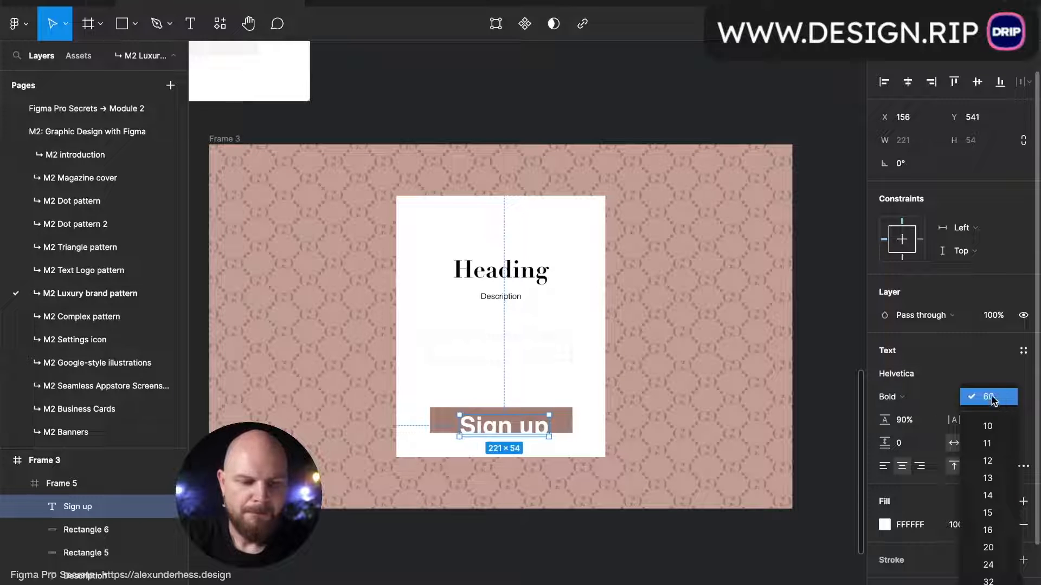
click(985, 398)
text(2)
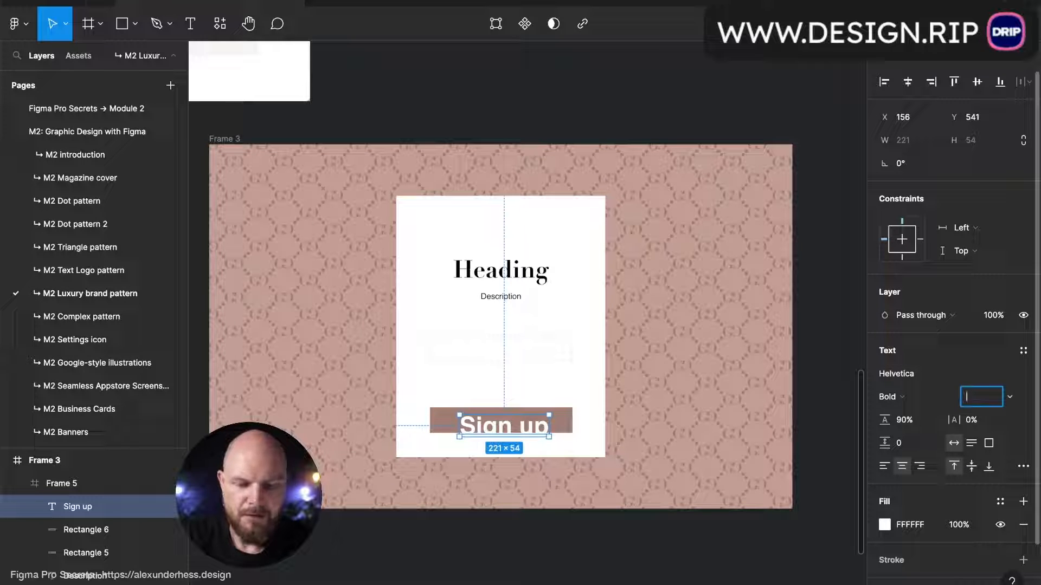
text(30)
key(Return)
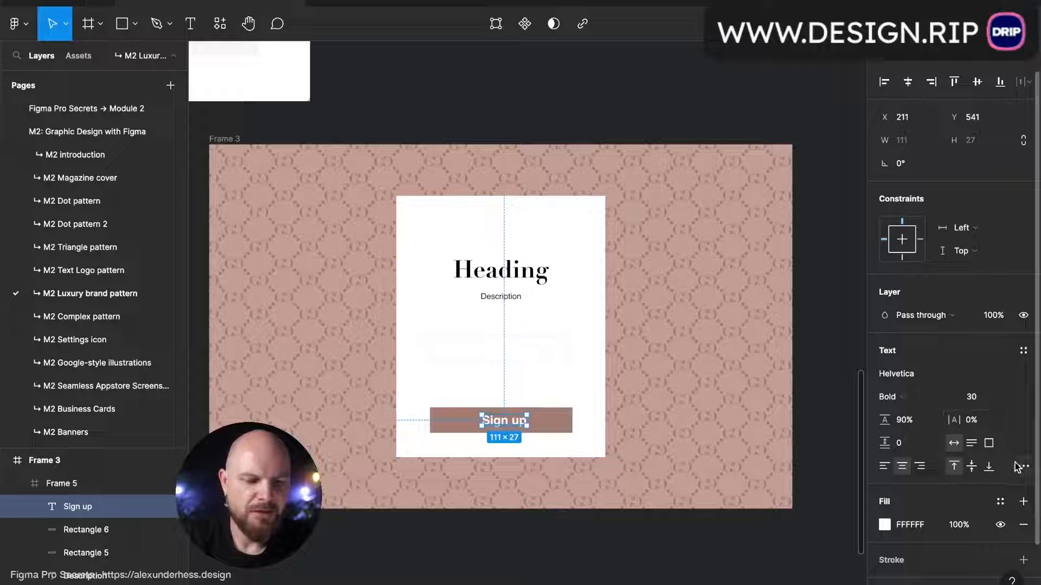
click(927, 399)
click(928, 379)
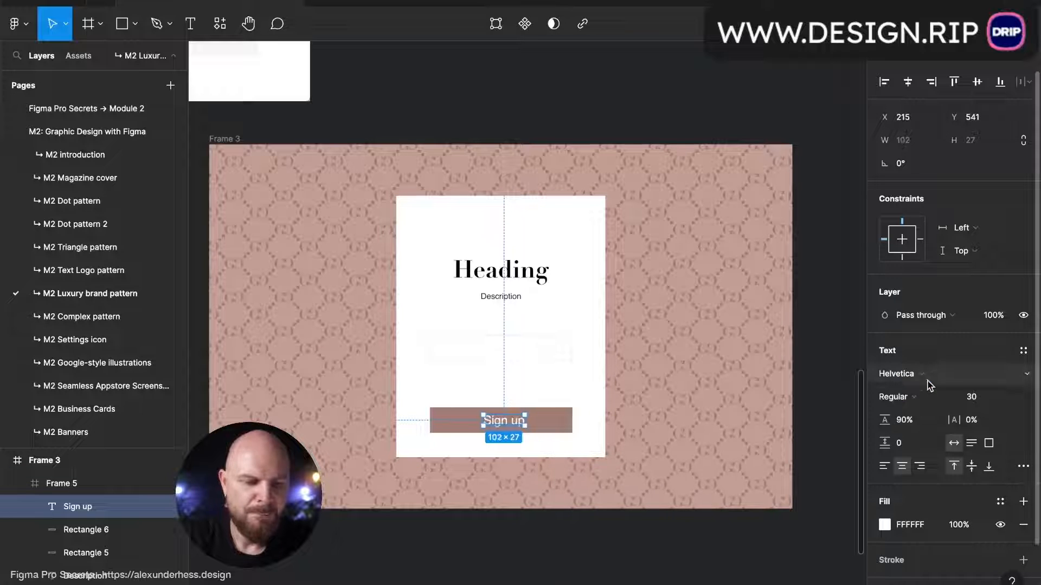
drag(514, 426, 511, 428)
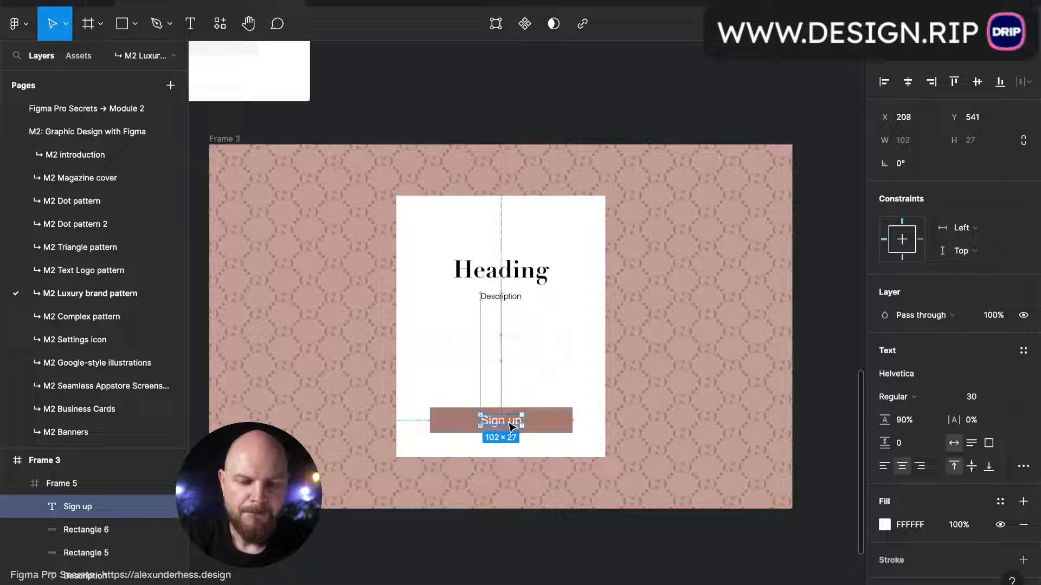
click(553, 118)
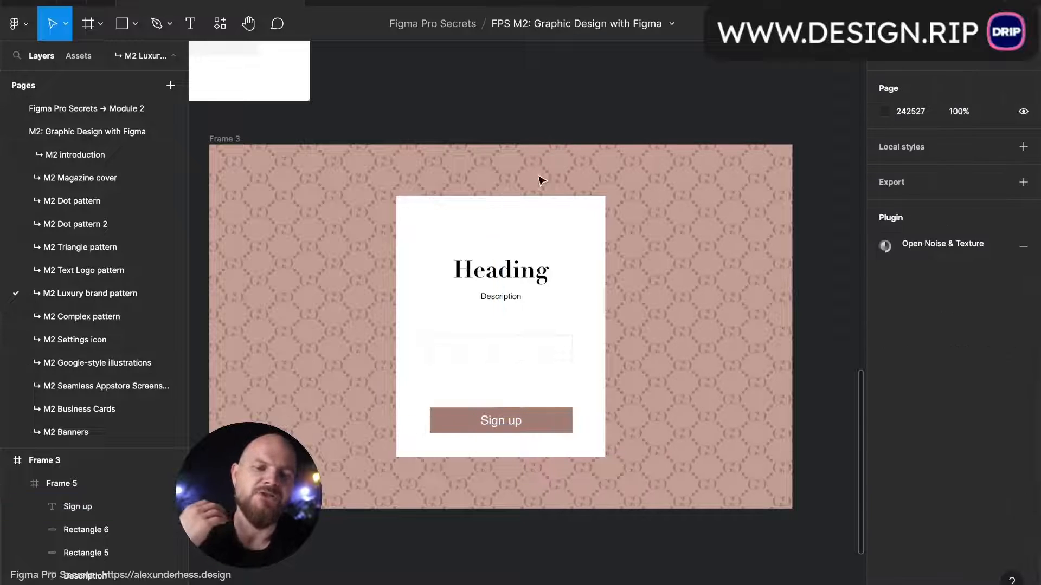
Step: Draw a diagonal line about 27 × 27 in the white card's upper-right corner with the Pen tool
key(p)
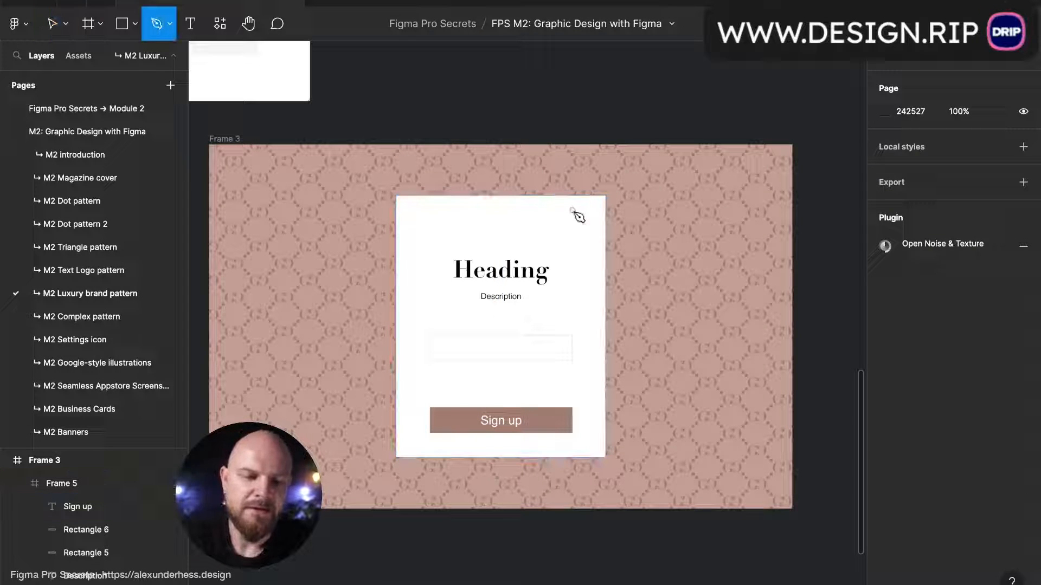
click(583, 211)
click(595, 224)
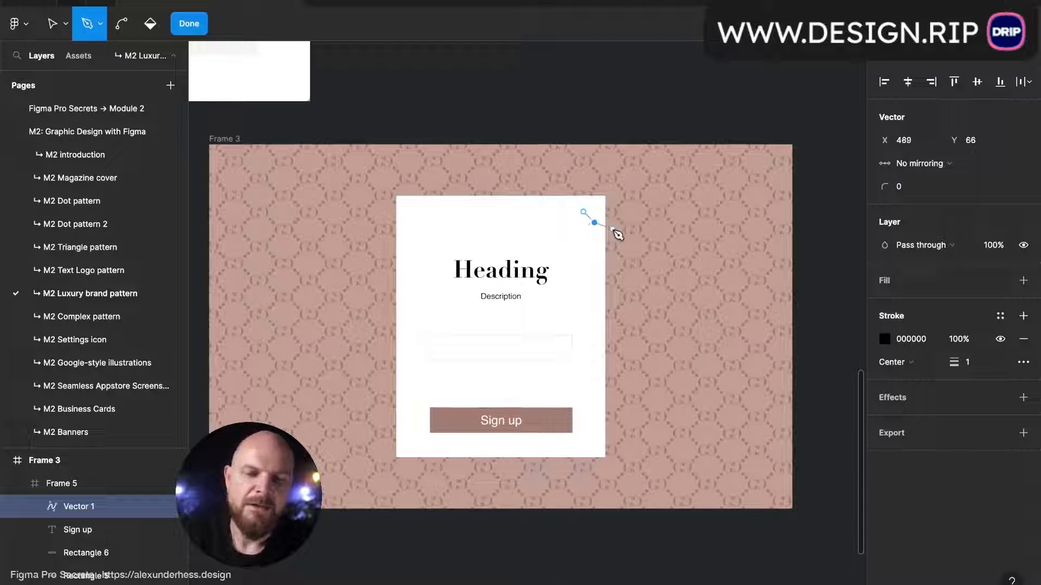
key(Escape)
Step: Duplicate the diagonal line in place and rotate the copy by 90° so the two form a cross
scroll(617, 224, up, 5)
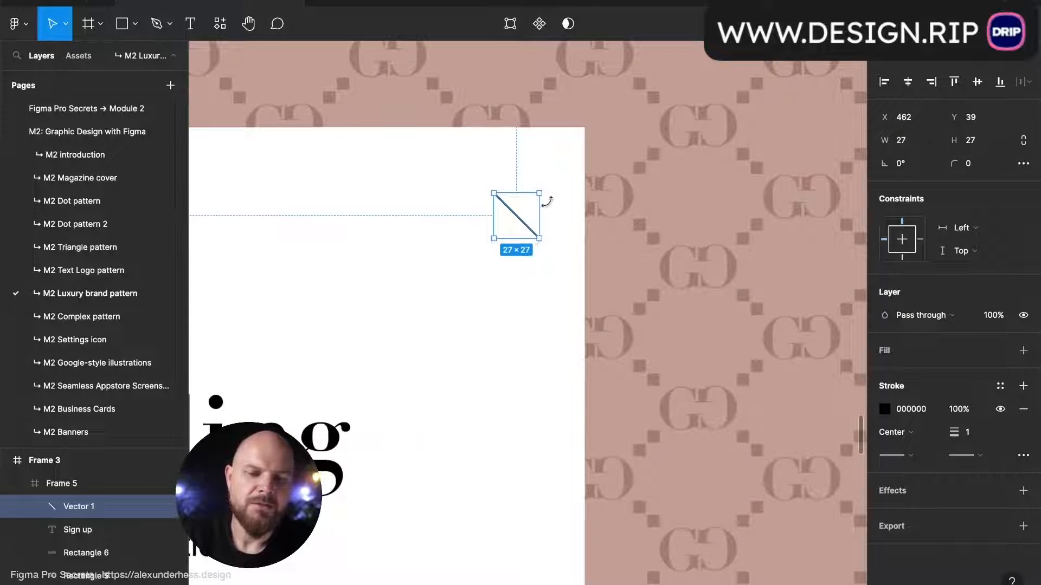
drag(546, 200, 547, 194)
key(super+z)
key(super+d)
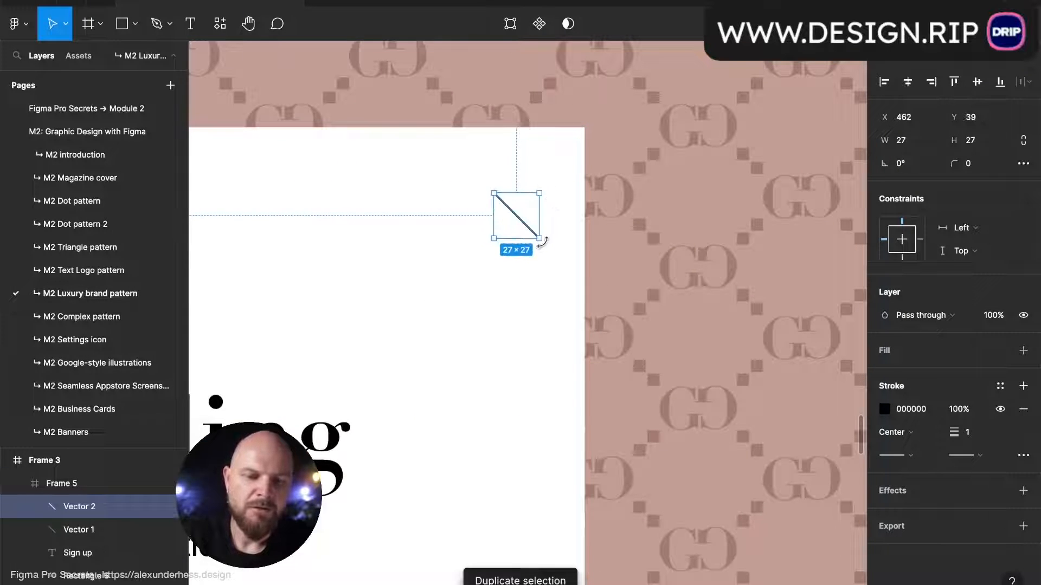
drag(542, 241, 547, 190)
Step: Set the stroke weight of both cross lines to 3
shift+click(172, 529)
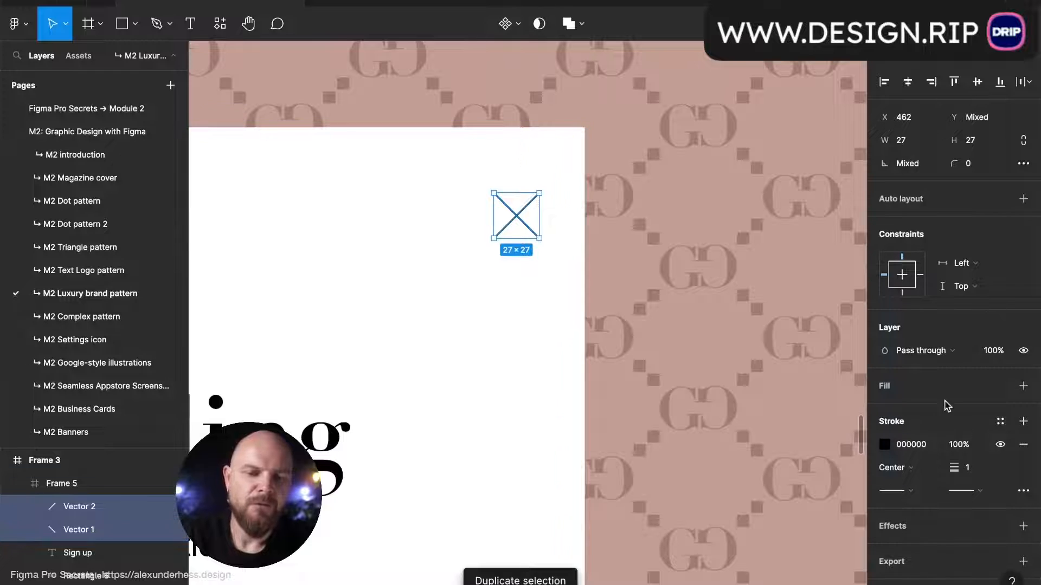
click(967, 470)
text(3)
key(Return)
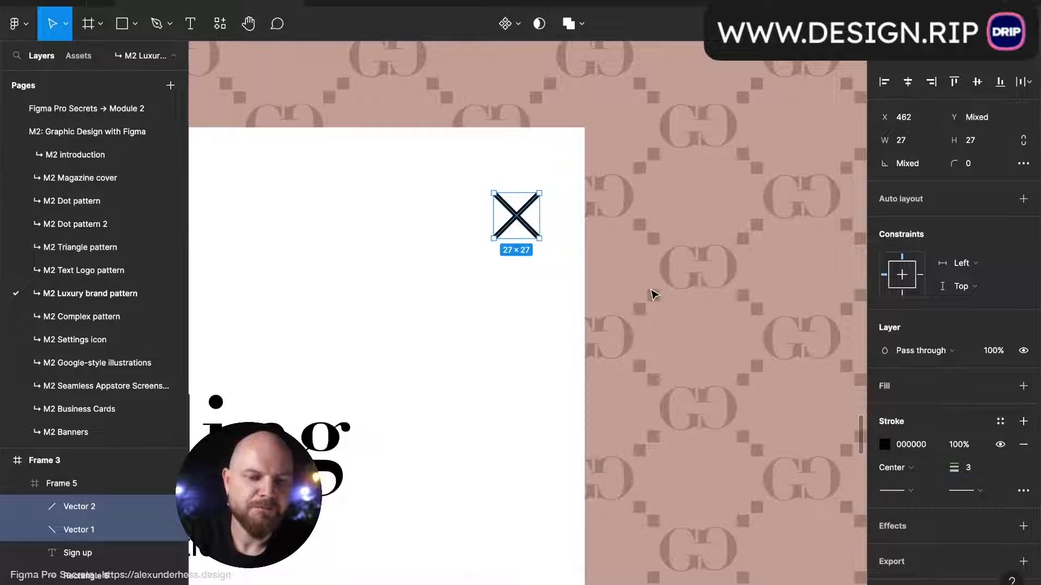
Step: Wrap the two cross lines together in their own frame as a close icon
scroll(652, 293, down, 5)
scroll(652, 292, down, 5)
key(super+alt+g)
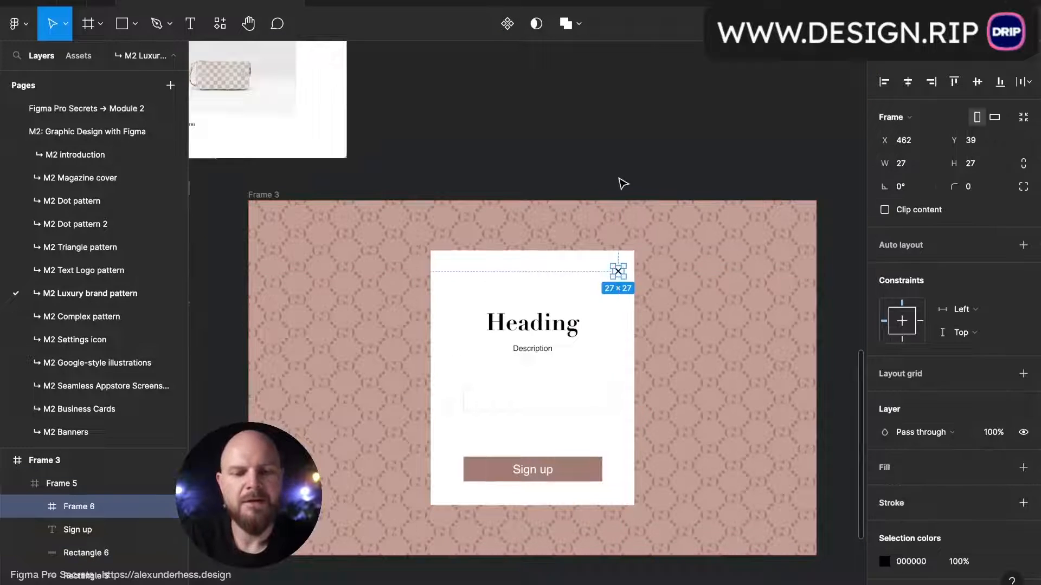
click(623, 183)
scroll(623, 184, up, 2)
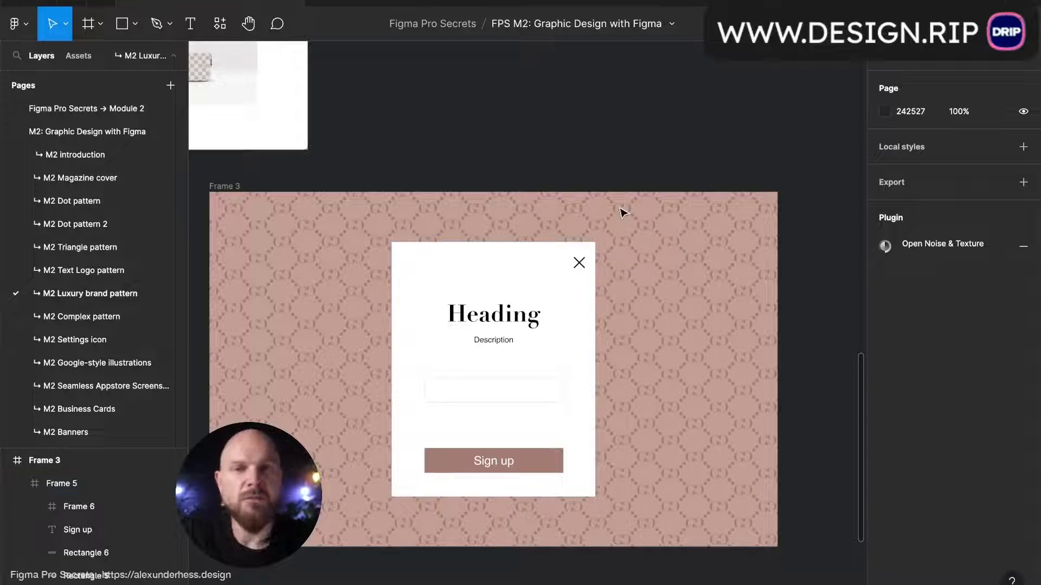
Step: Move the Sign up button and its text up to just below the outlined form field
double_click(548, 465)
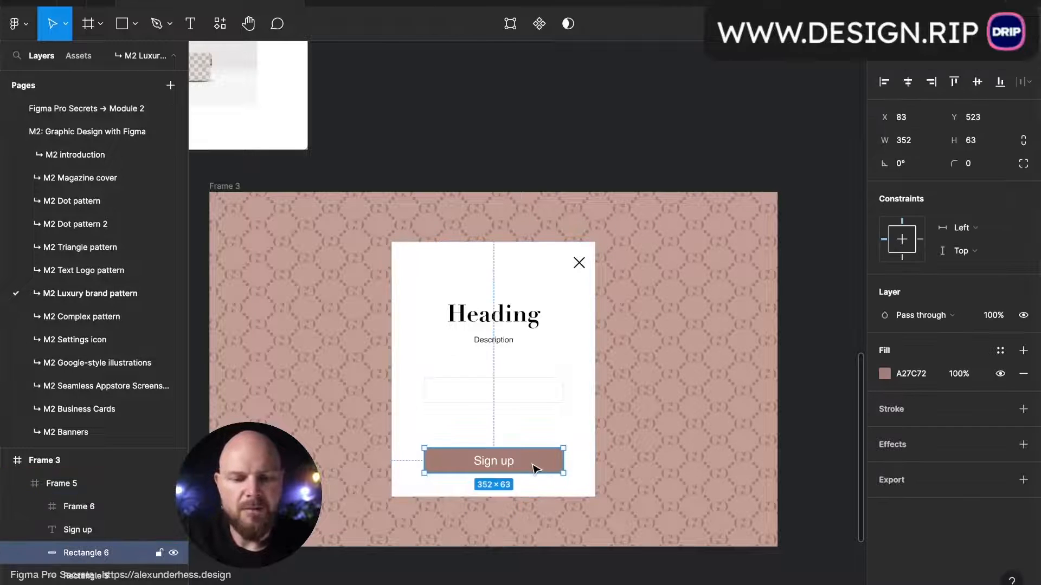
drag(532, 464, 546, 434)
key(ctrl+z)
click(547, 133)
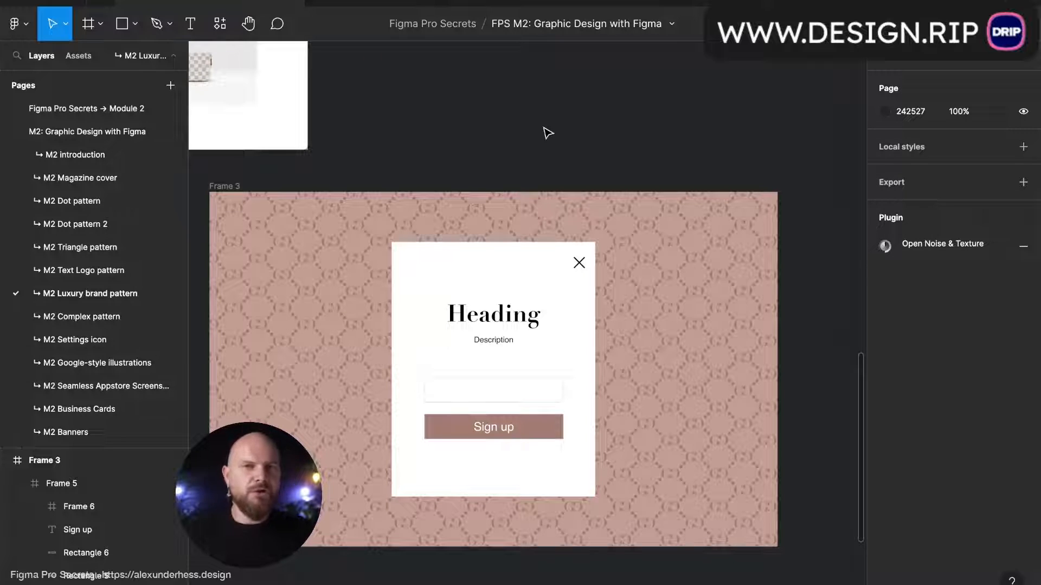
scroll(544, 129, left, 10)
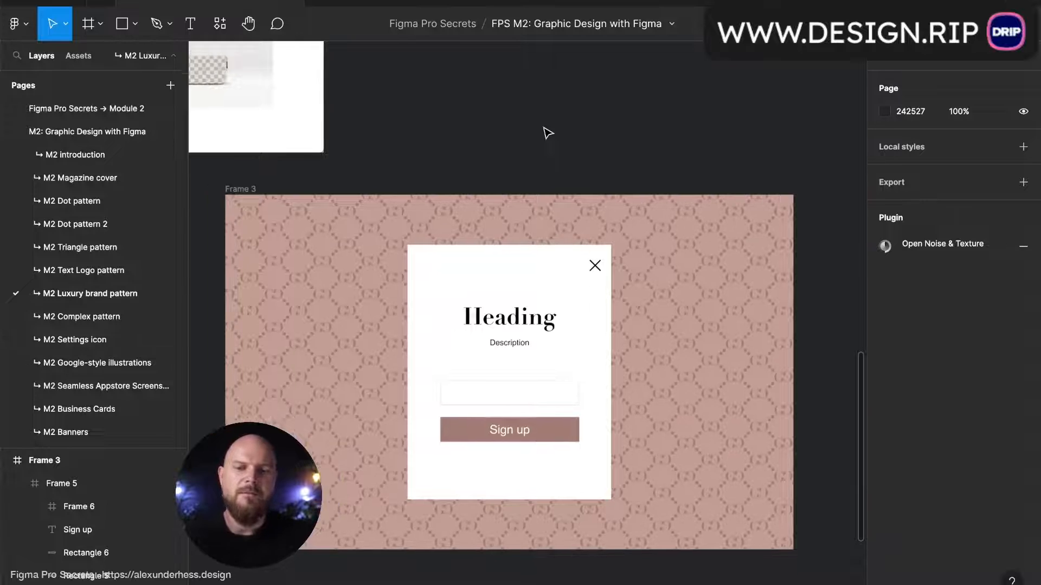
click(545, 221)
click(381, 222)
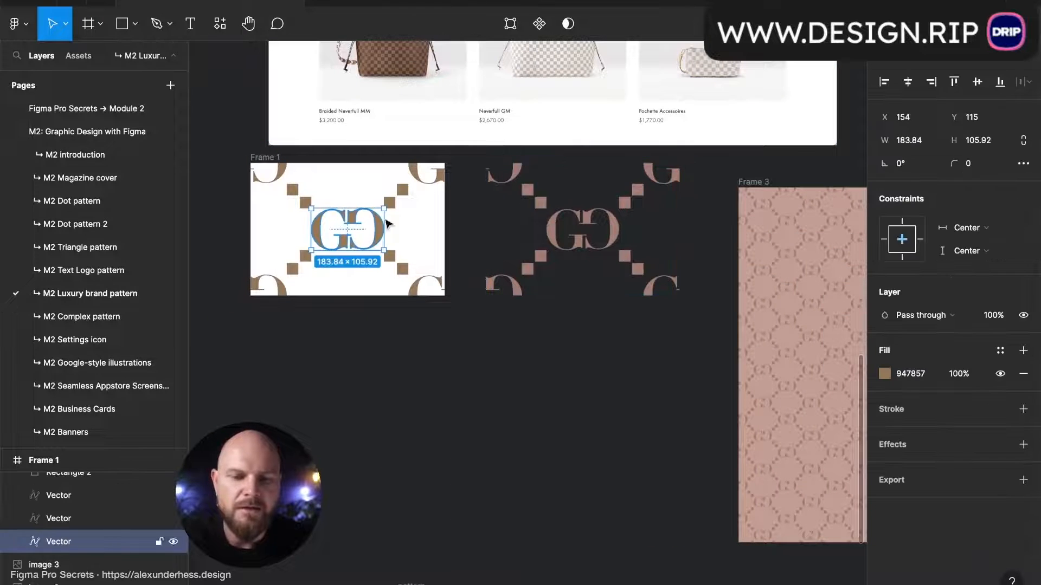
click(524, 215)
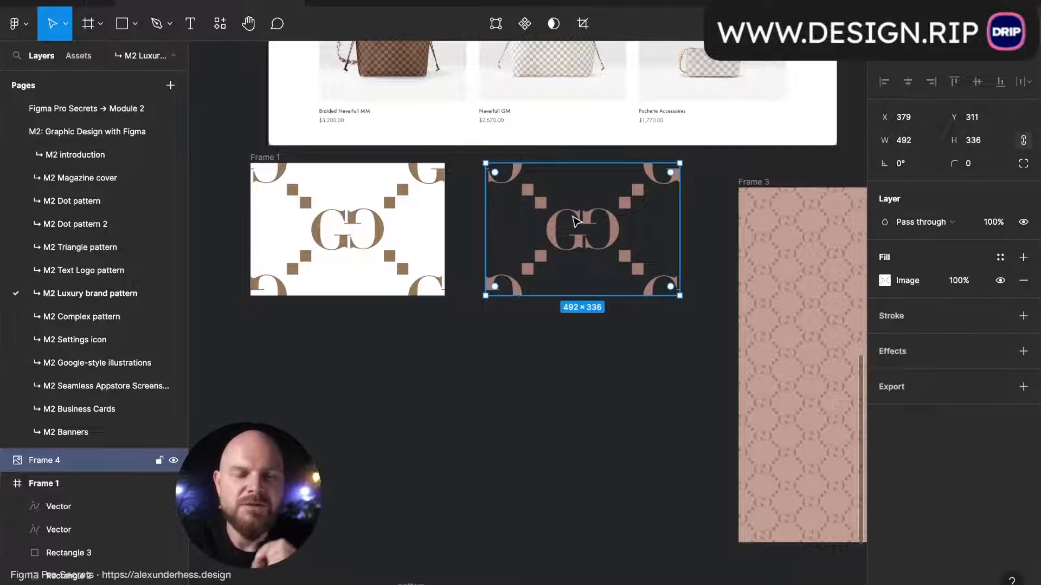
scroll(576, 222, right, 15)
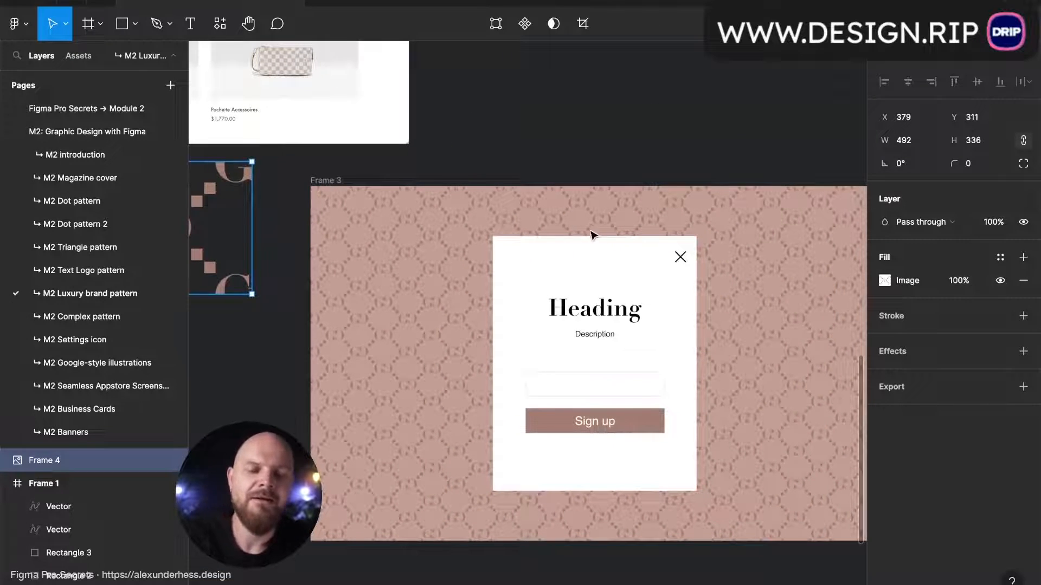
scroll(593, 235, right, 2)
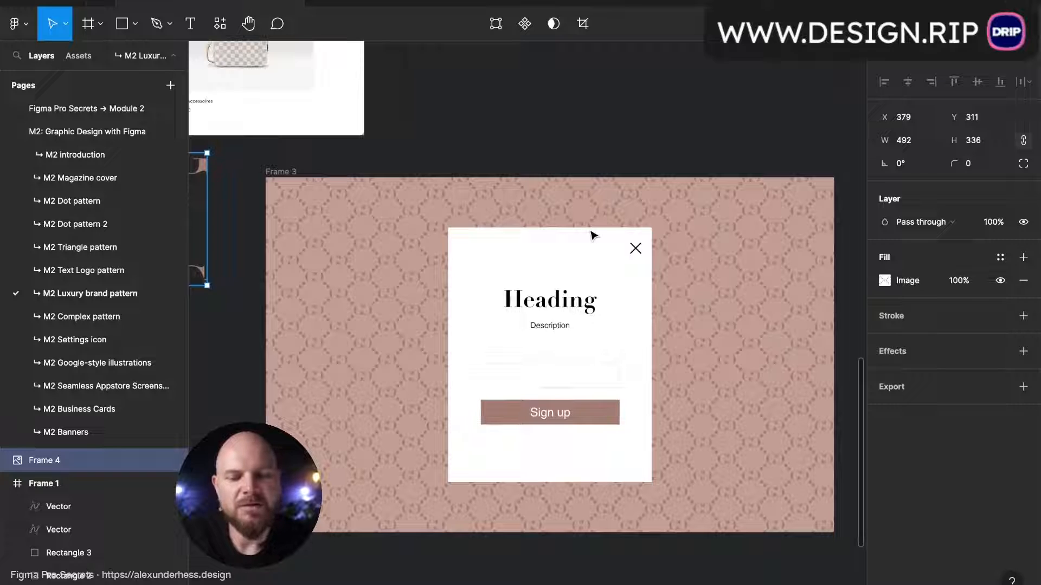
Step: Examine the monogram repeat on the blue-and-white Neverfull MM tote in the Louis Vuitton reference image
scroll(592, 235, up, 3)
scroll(592, 235, left, 3)
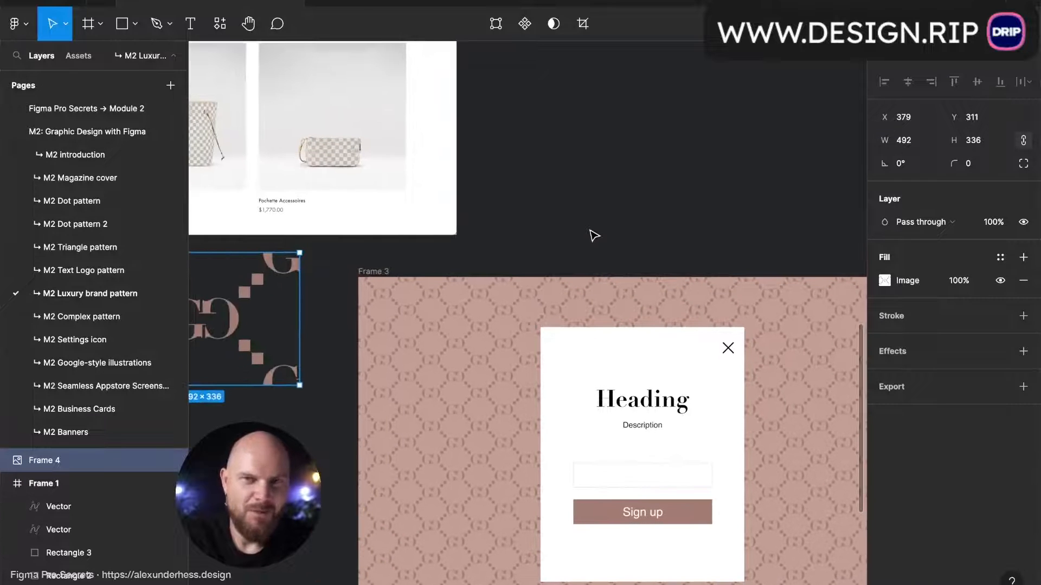
scroll(593, 235, up, 15)
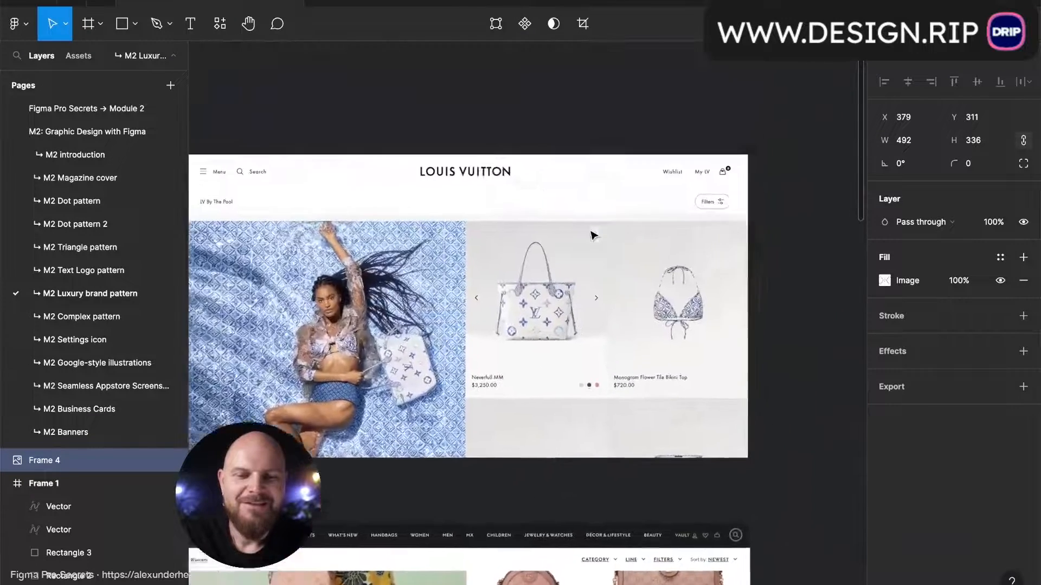
scroll(593, 235, up, 6)
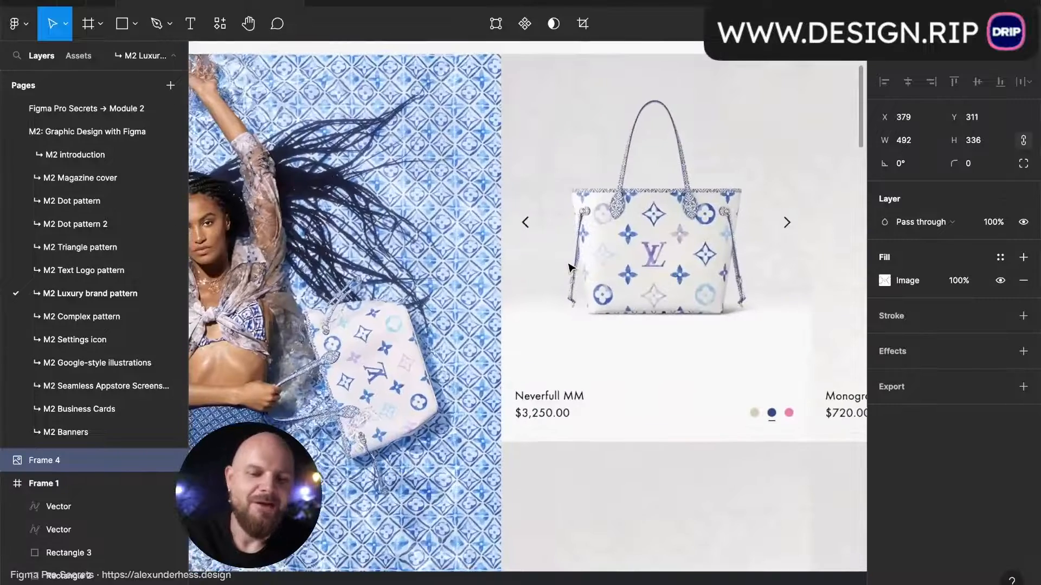
scroll(602, 271, right, 2)
scroll(601, 271, down, 1)
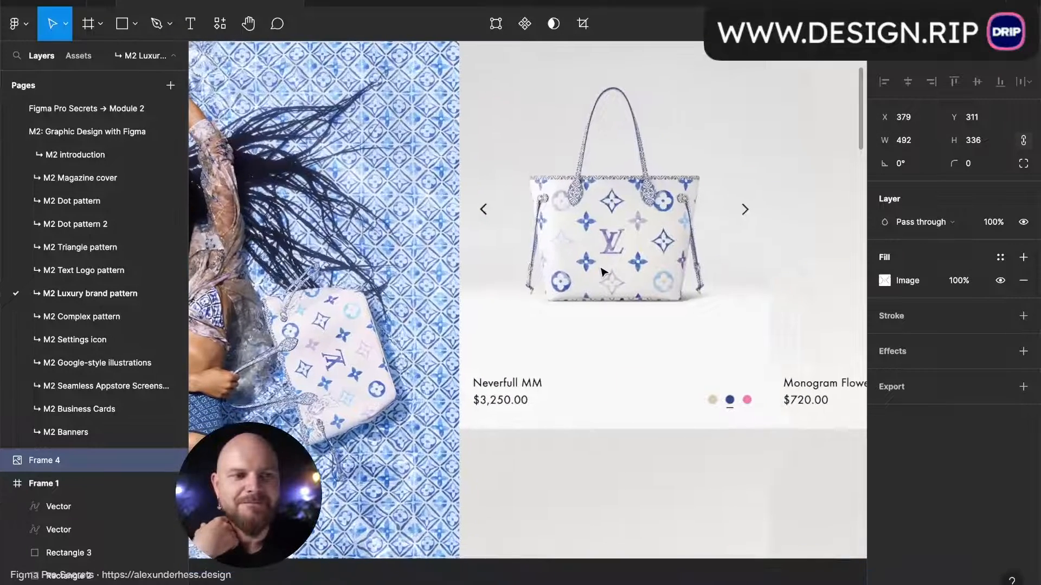
scroll(603, 271, right, 2)
scroll(603, 271, up, 1)
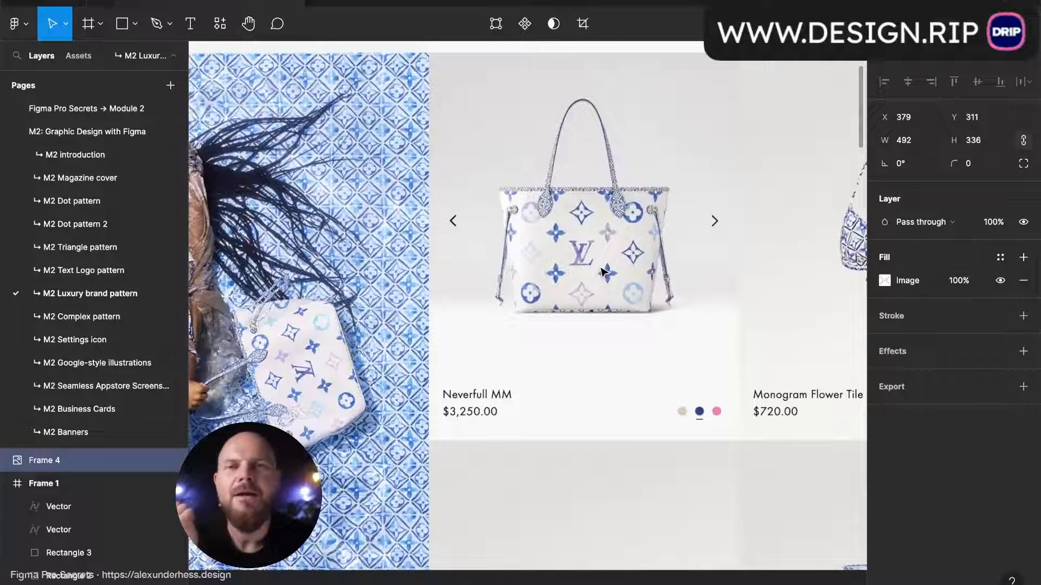
scroll(603, 271, down, 1)
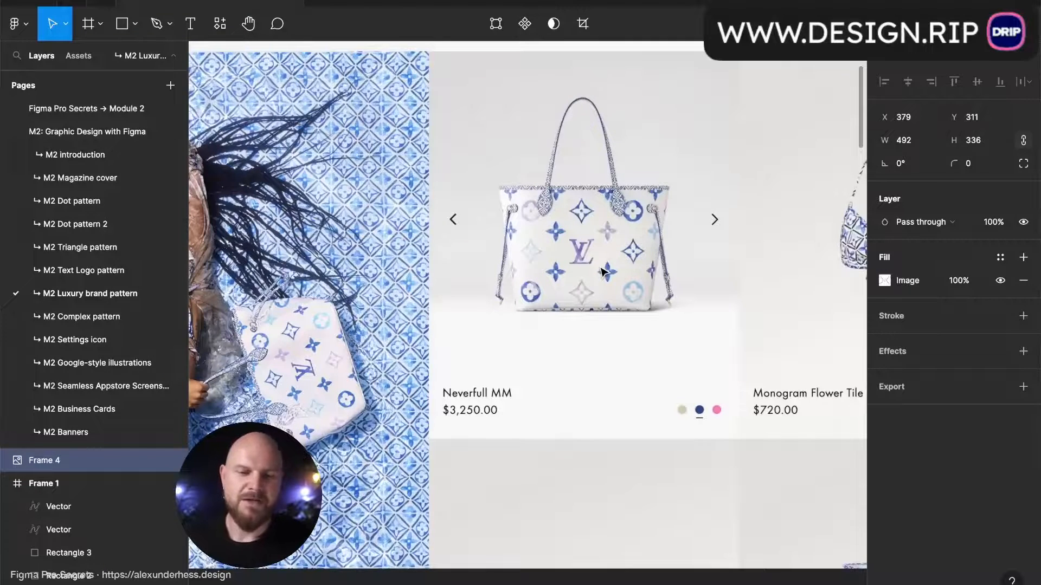
scroll(603, 271, up, 5)
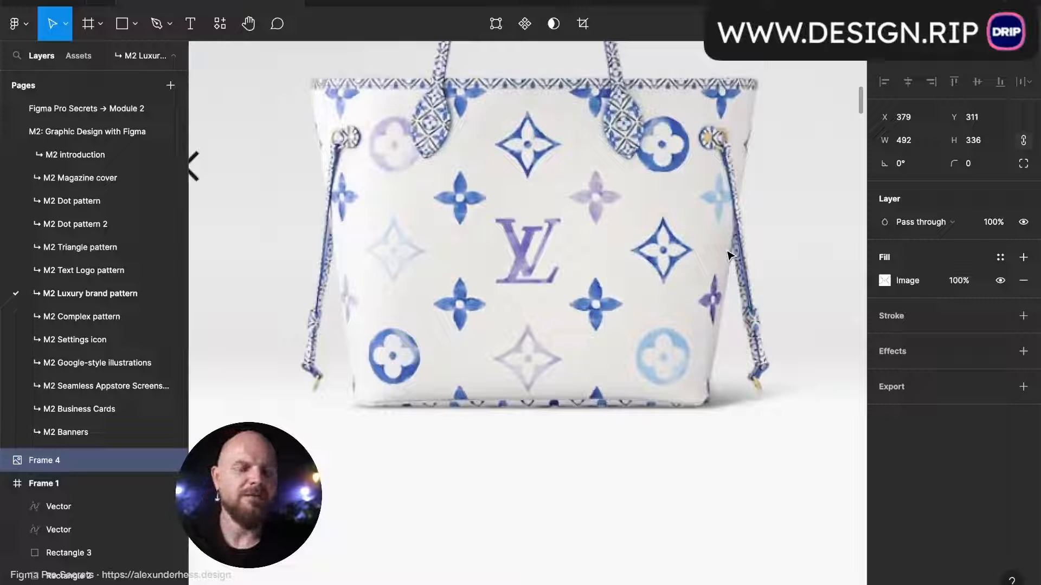
Step: Draw a red rectangle of about 119 × 94 at 40% opacity over the tote's monogram, cornered on the four circled flowers
key(r)
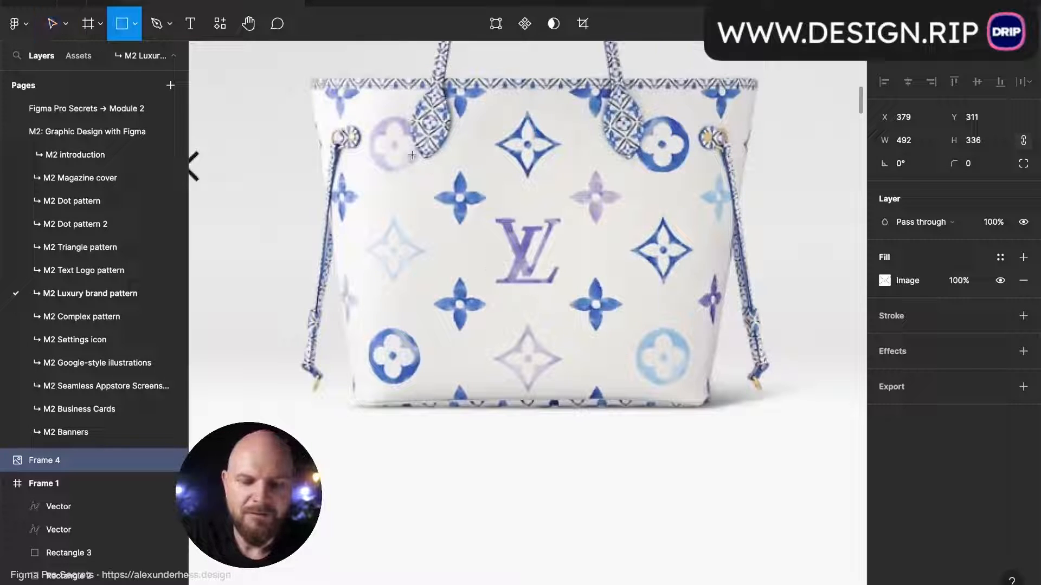
drag(395, 145, 665, 356)
key(4)
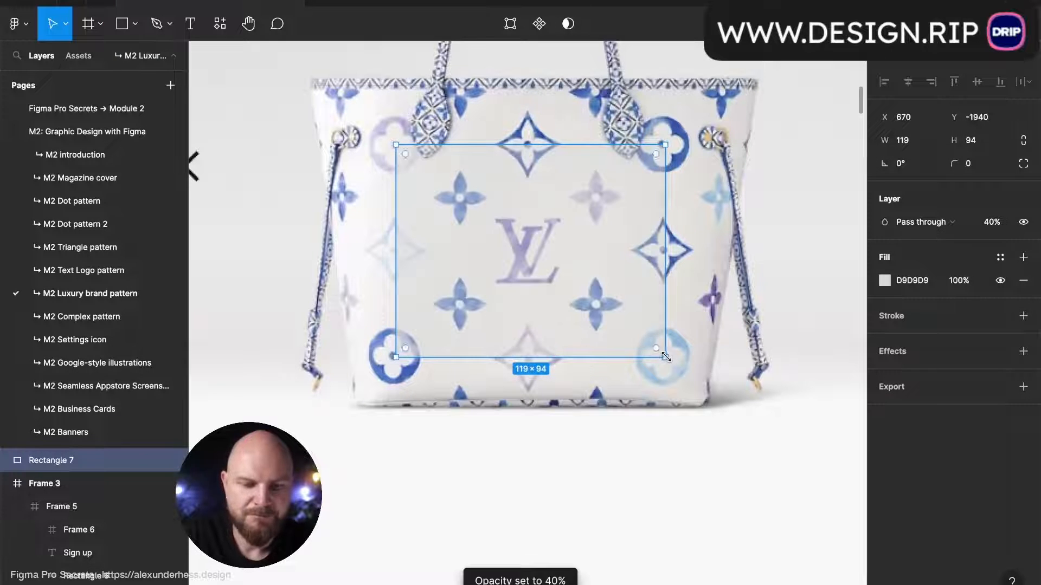
click(915, 280)
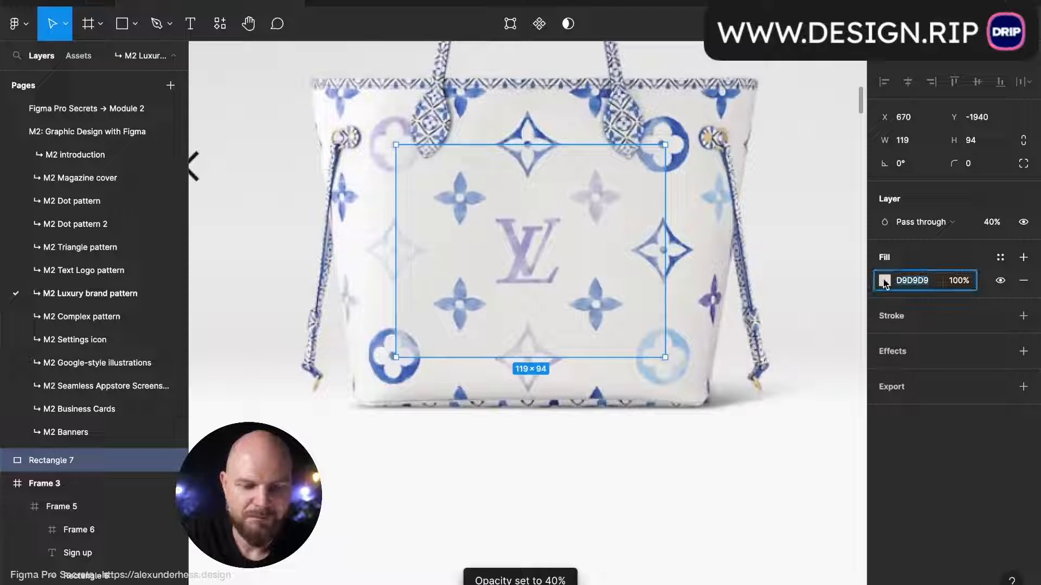
key(BackSpace)
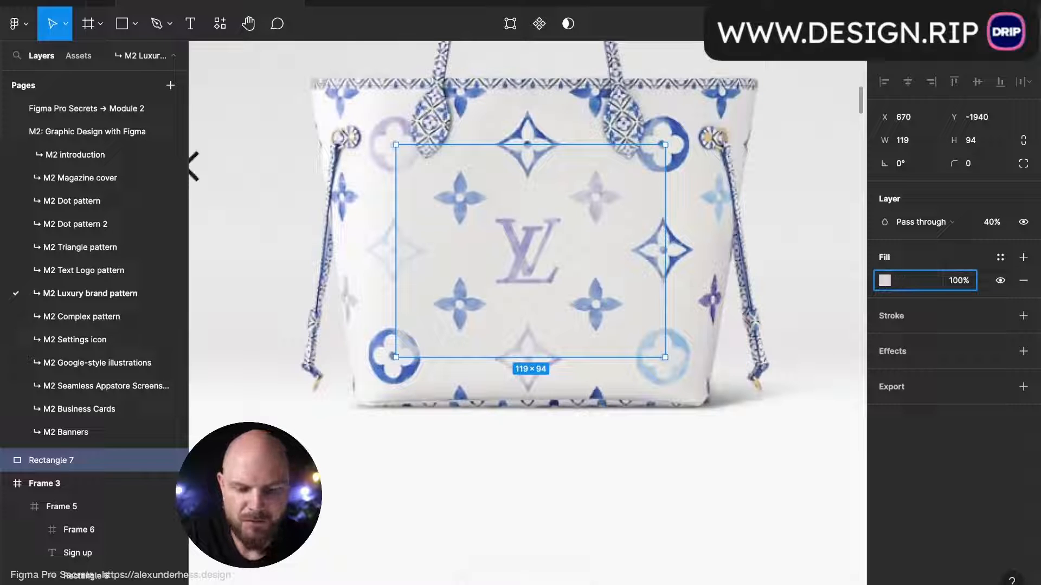
text(red)
key(Return)
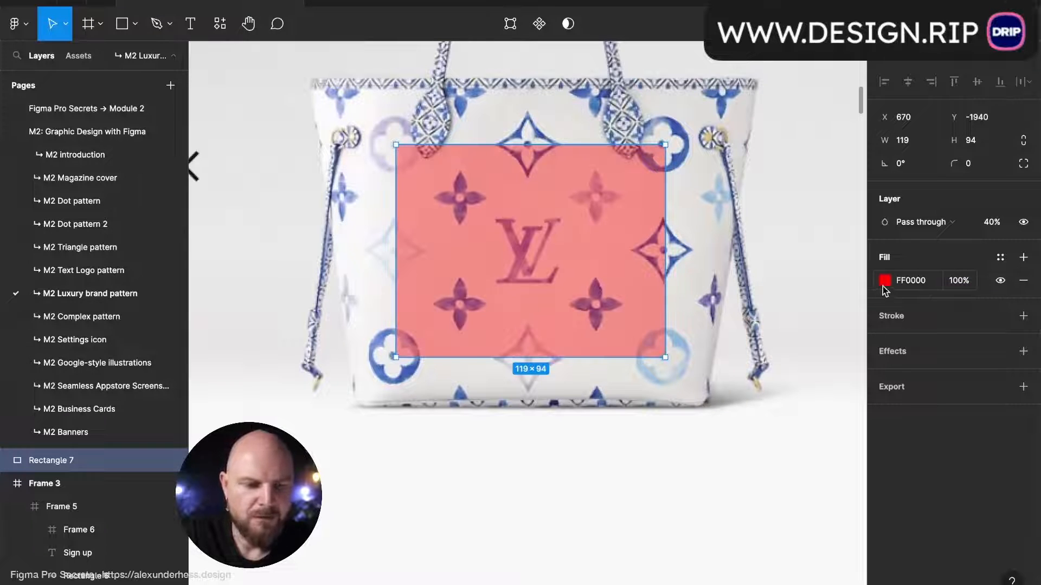
Step: Swap the rectangle's red fill to a stroke and set its layer opacity to 100%
key(shift+x)
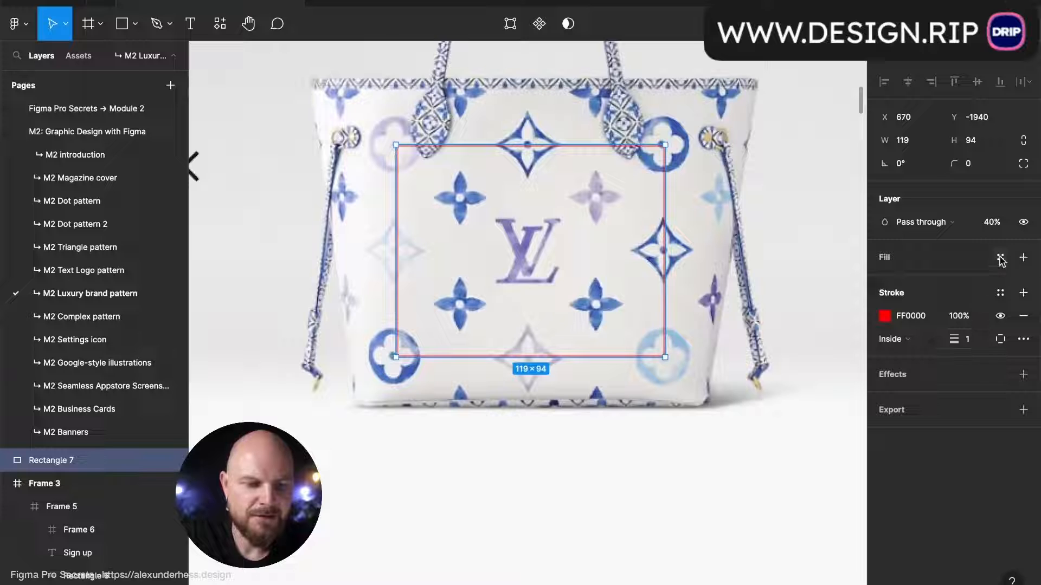
click(1000, 230)
text(100)
key(Return)
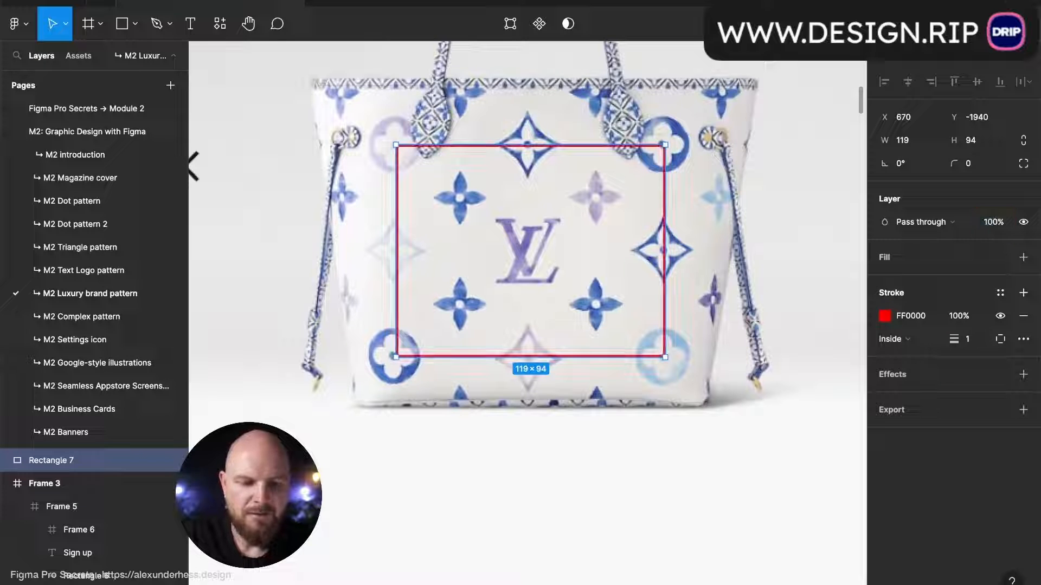
click(756, 298)
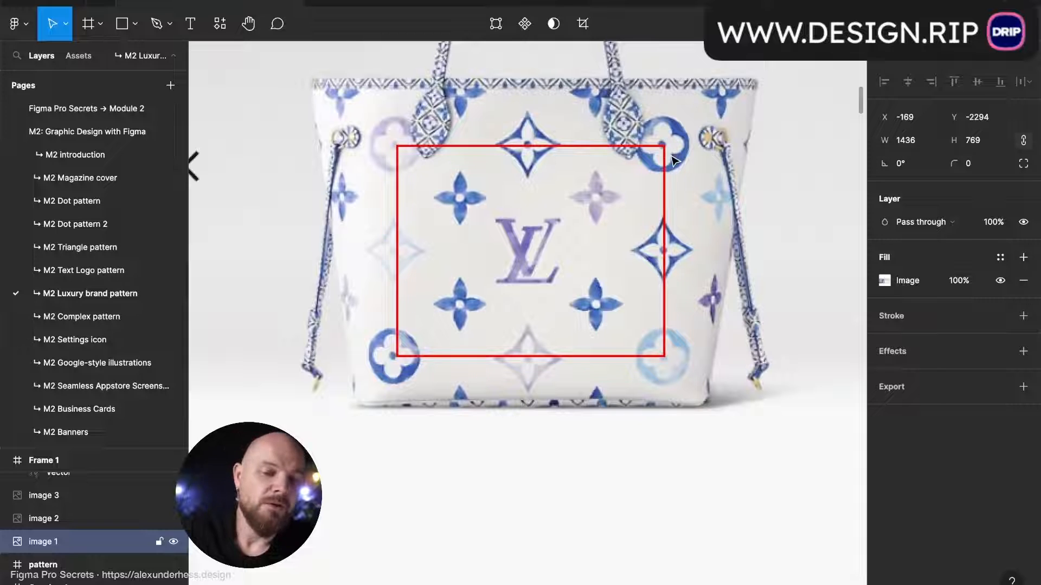
Step: Try shrinking the red outline to 65 × 48 around the LV letters, cornered on the four-petal flowers, and undo both resizes
click(664, 194)
drag(664, 193, 605, 208)
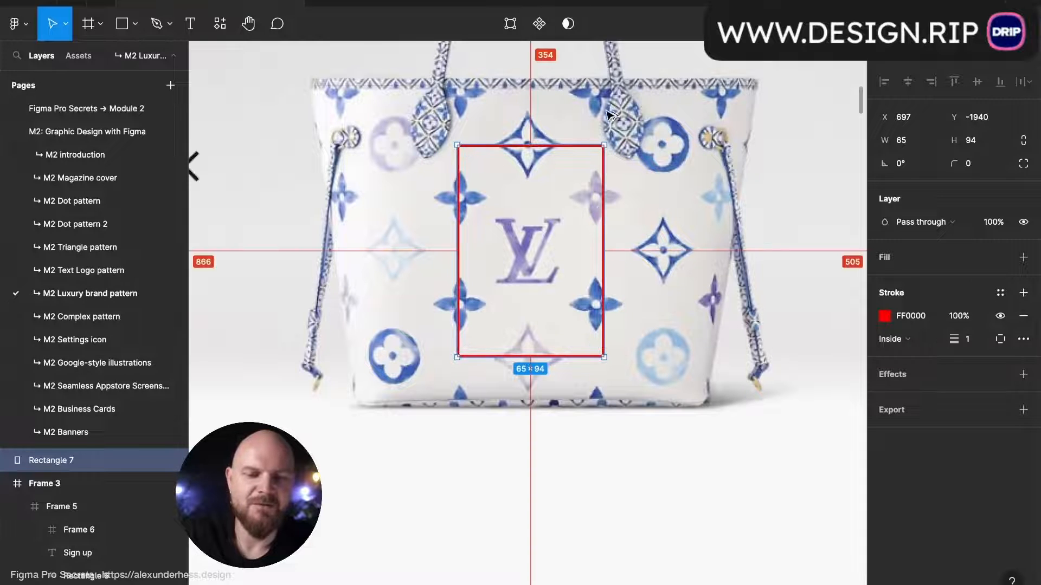
drag(568, 145, 568, 197)
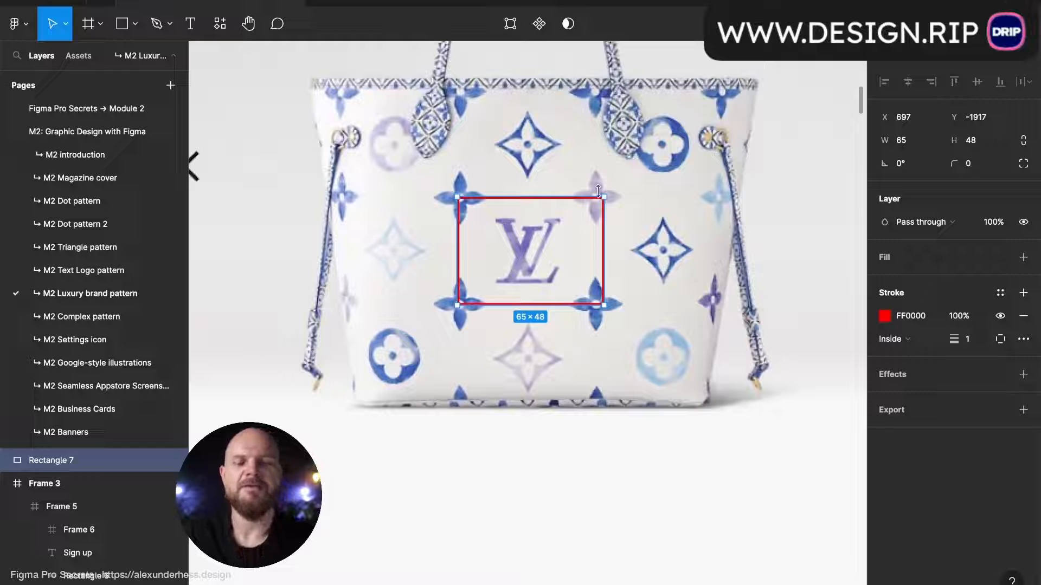
key(ctrl+z)
key(ctrl+z)
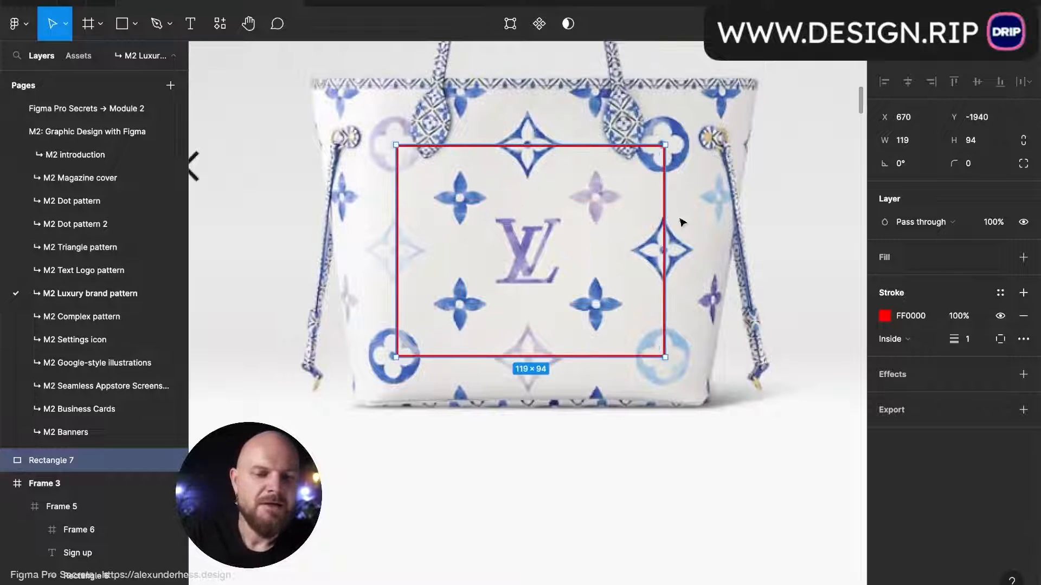
click(661, 80)
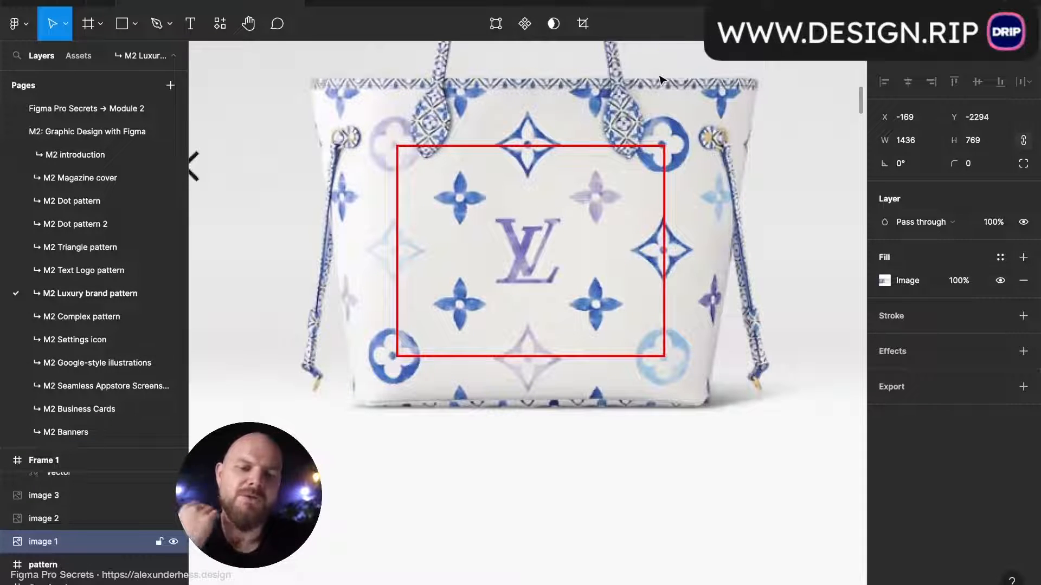
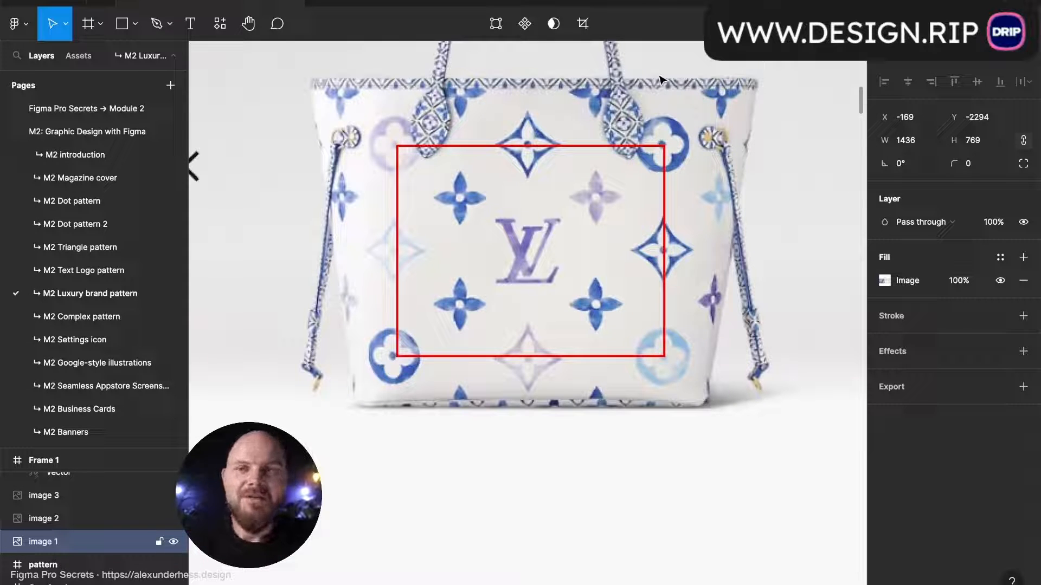
Step: Compare the outlined repeat on the Neverfull tote with the other handbag reference images
scroll(662, 81, down, 3)
scroll(662, 83, up, 2)
scroll(662, 82, right, 1)
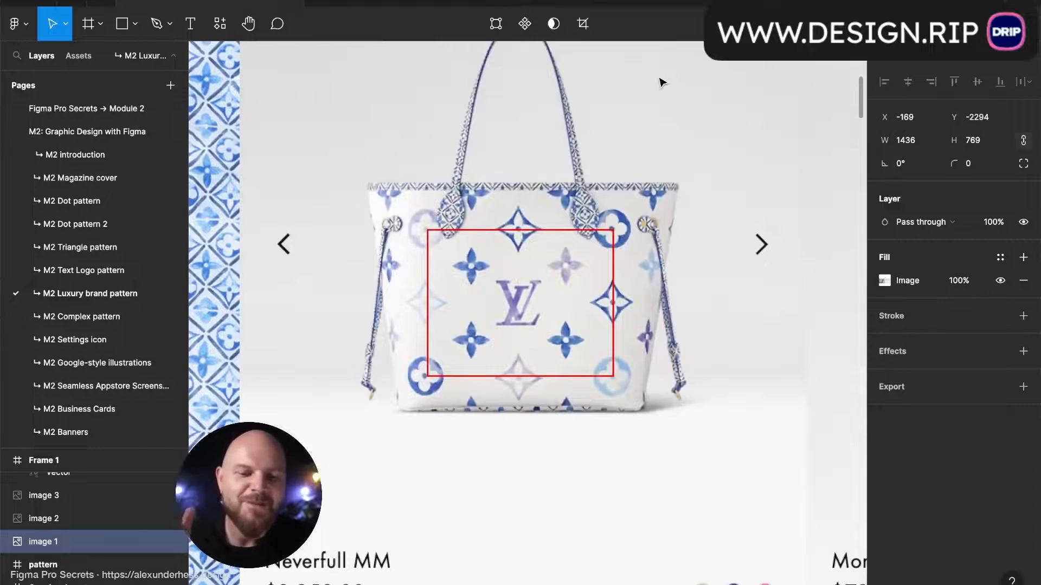
scroll(661, 83, down, 5)
scroll(661, 82, down, 10)
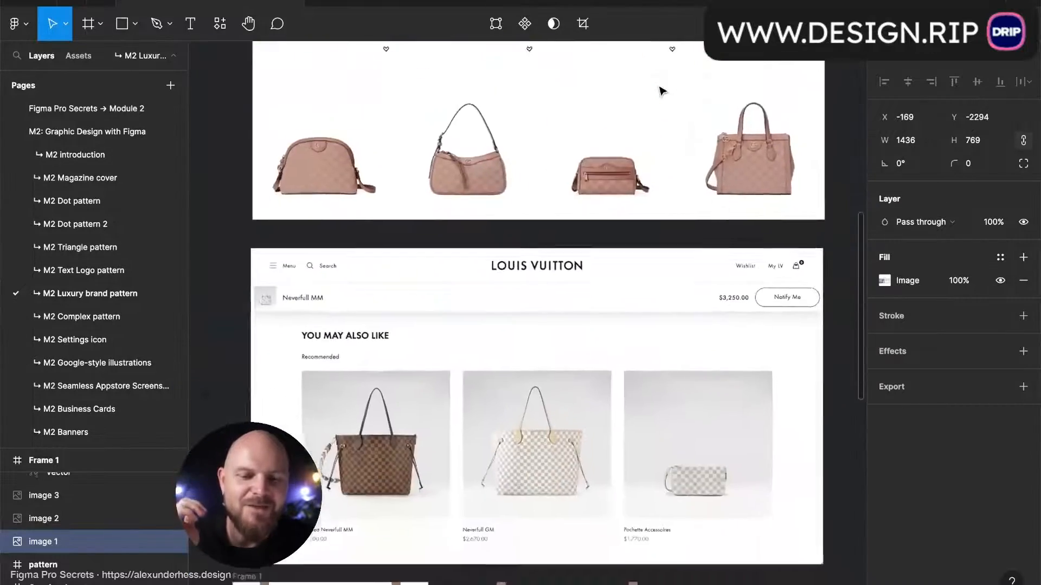
scroll(661, 87, up, 10)
scroll(660, 92, down, 1)
scroll(660, 92, up, 1)
scroll(664, 91, up, 5)
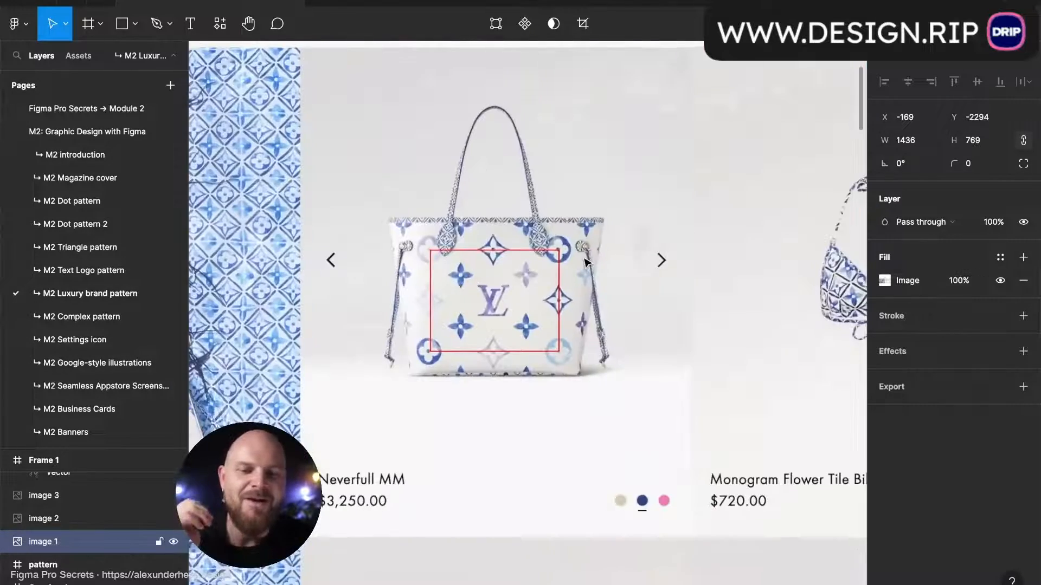
scroll(599, 323, up, 5)
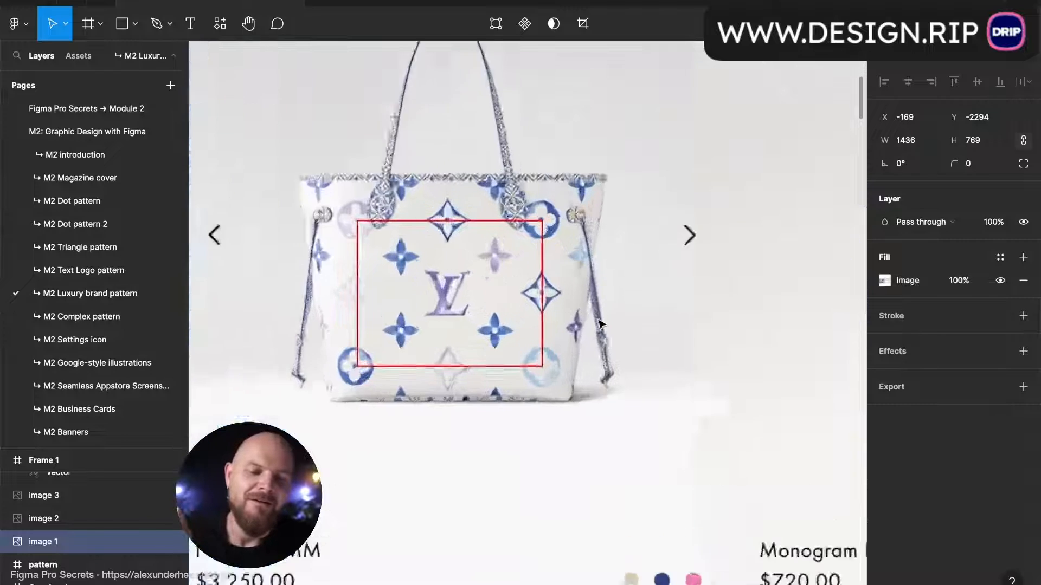
scroll(599, 323, left, 2)
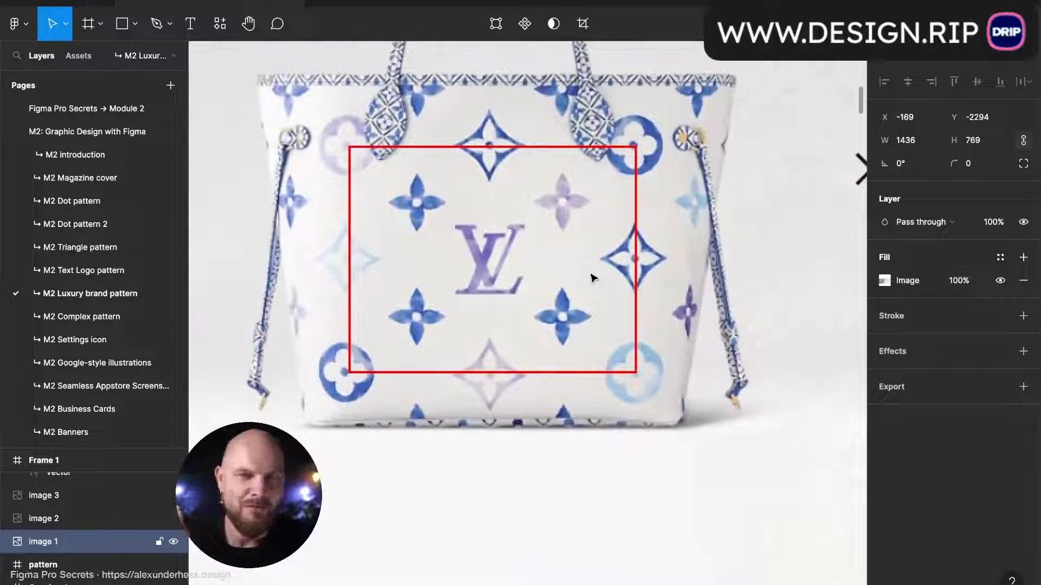
scroll(530, 299, down, 3)
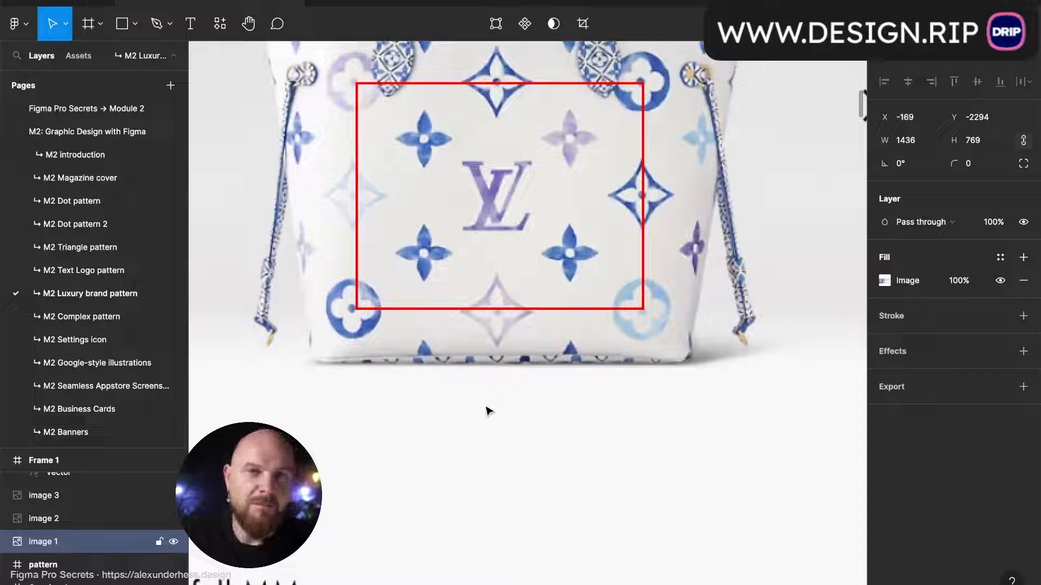
Step: Add the text "L" on the empty area below the tote and set its fill to 111111
key(t)
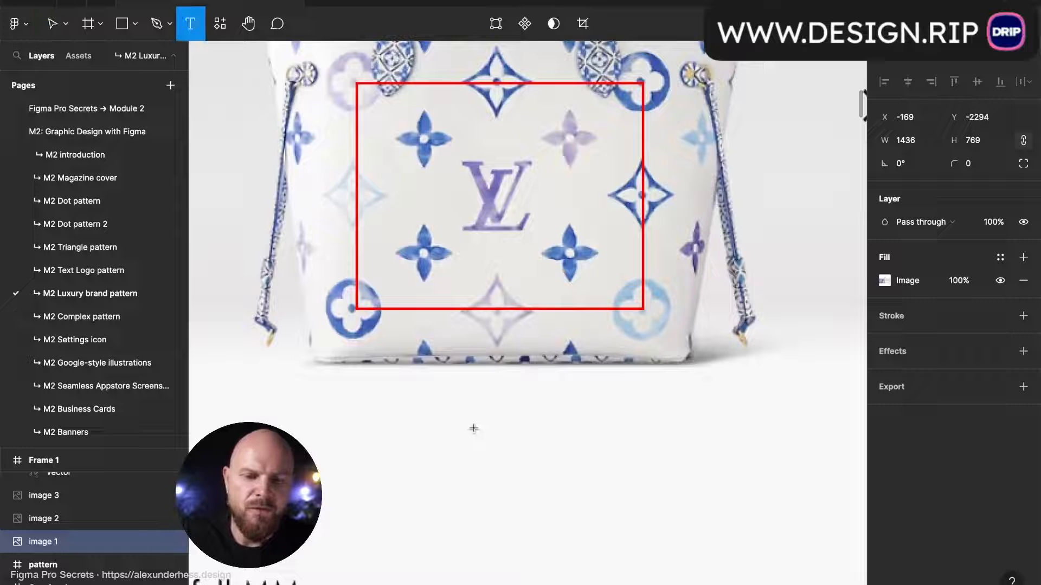
click(473, 428)
text(L)
key(Escape)
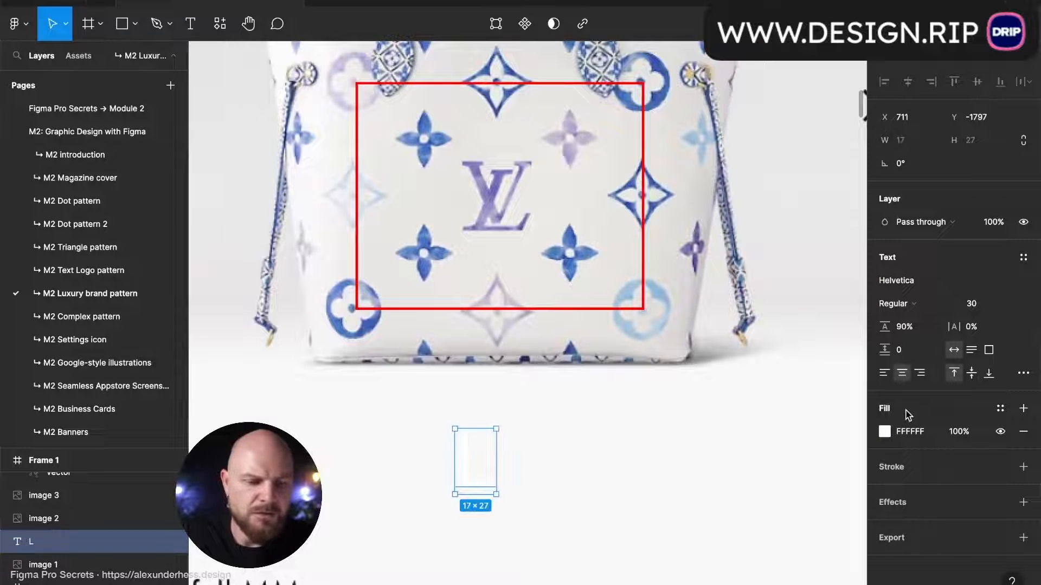
click(910, 432)
text(111111)
key(Return)
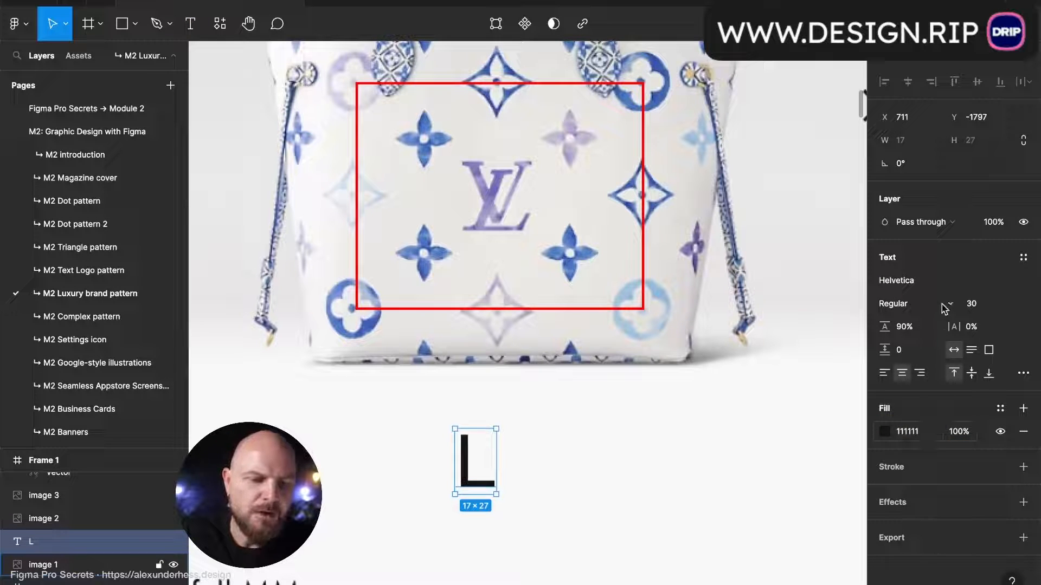
Step: Set the letter L in the Didot font with the Italic style
click(938, 285)
text(Dud)
key(BackSpace)
key(BackSpace)
text(i)
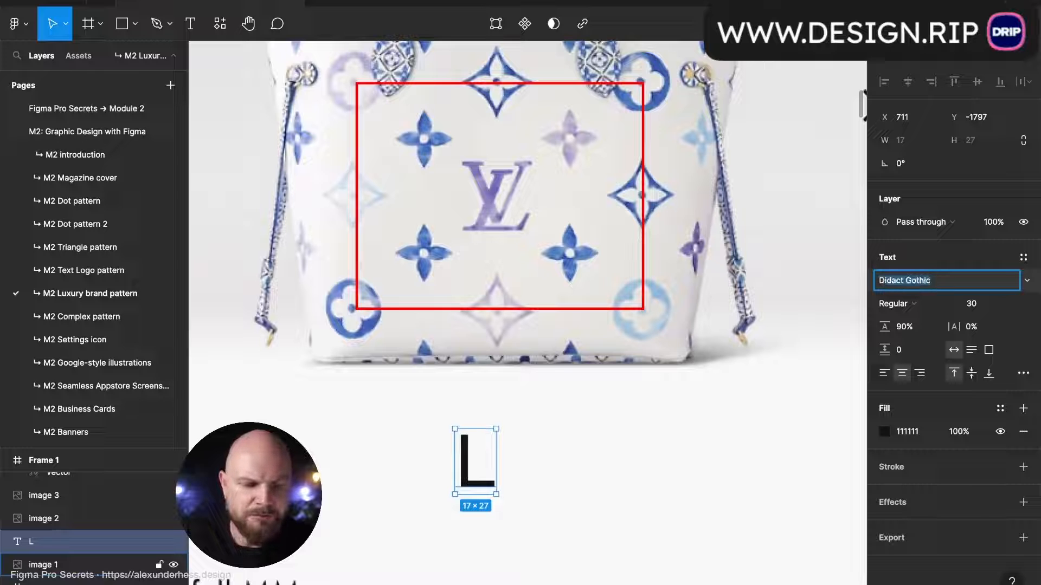
text(dot)
key(Return)
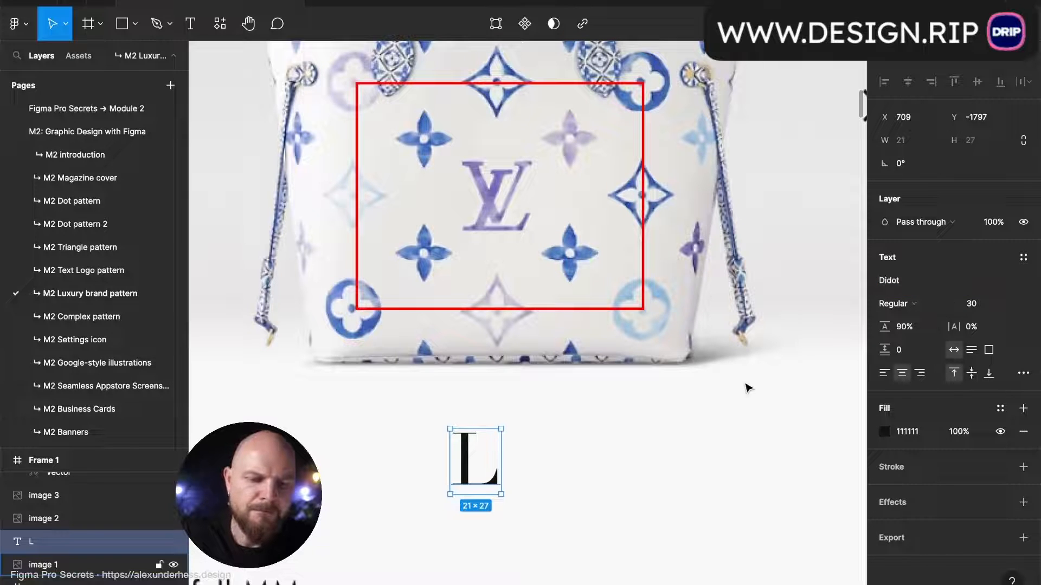
click(928, 304)
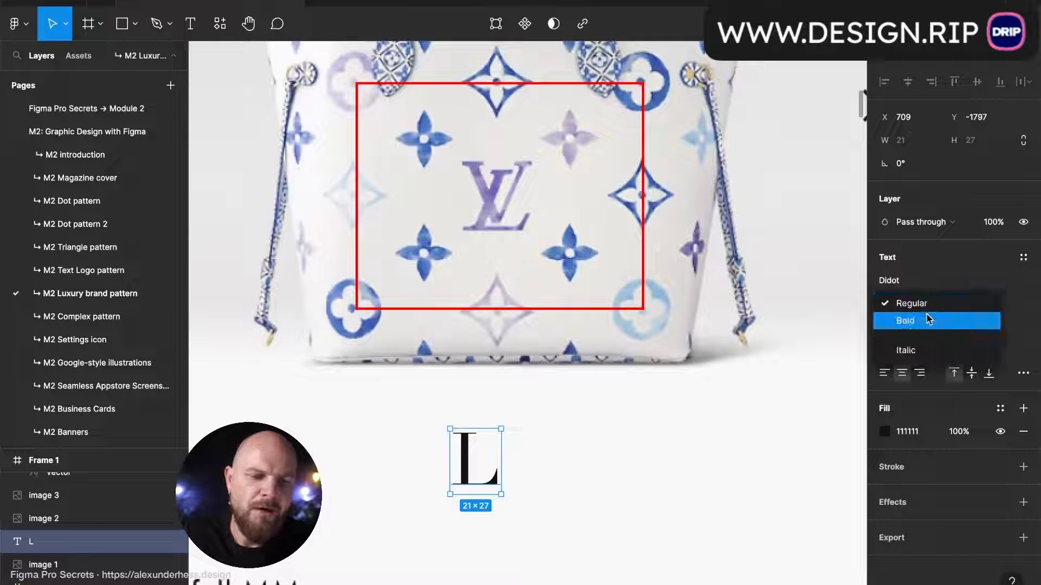
click(906, 350)
Step: Duplicate the L beside itself, change the copy to "V" and set its style to Regular
drag(484, 469, 545, 469)
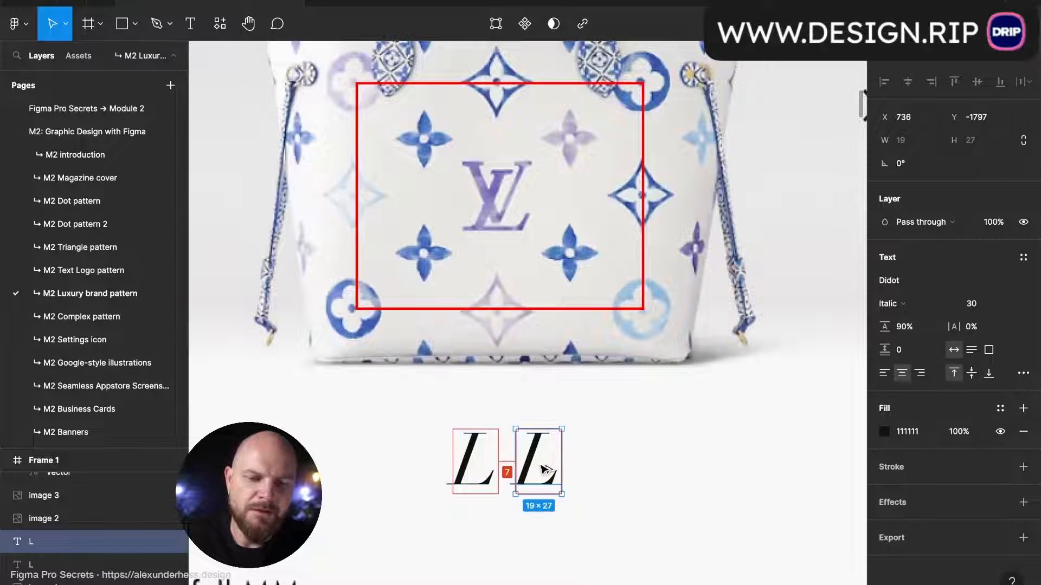
double_click(544, 469)
text(V)
key(Escape)
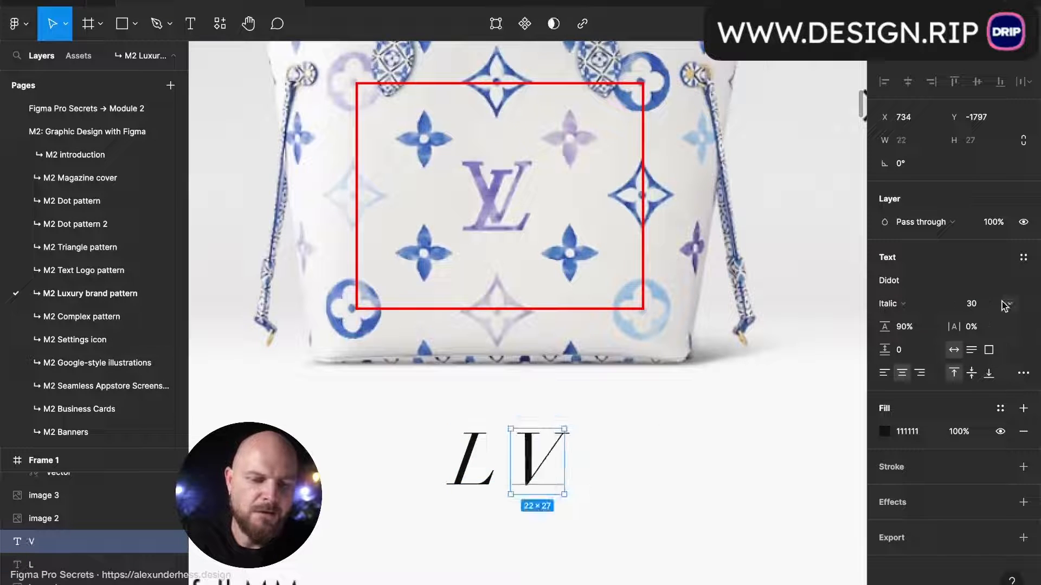
click(929, 304)
click(938, 264)
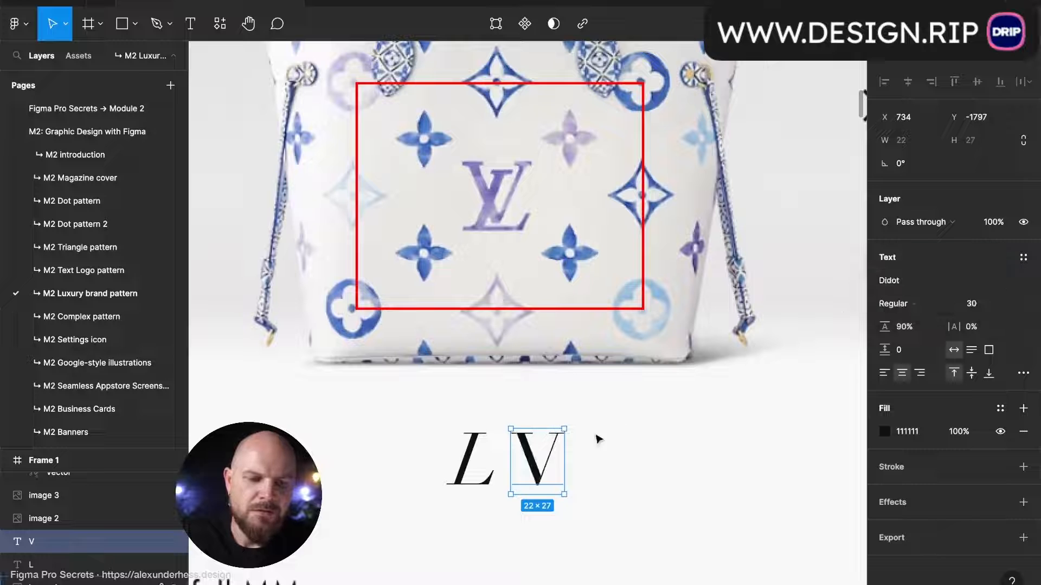
Step: Overlap the V on the L and fill both letters with the purple sampled from the tote's LV monogram
drag(542, 463, 474, 457)
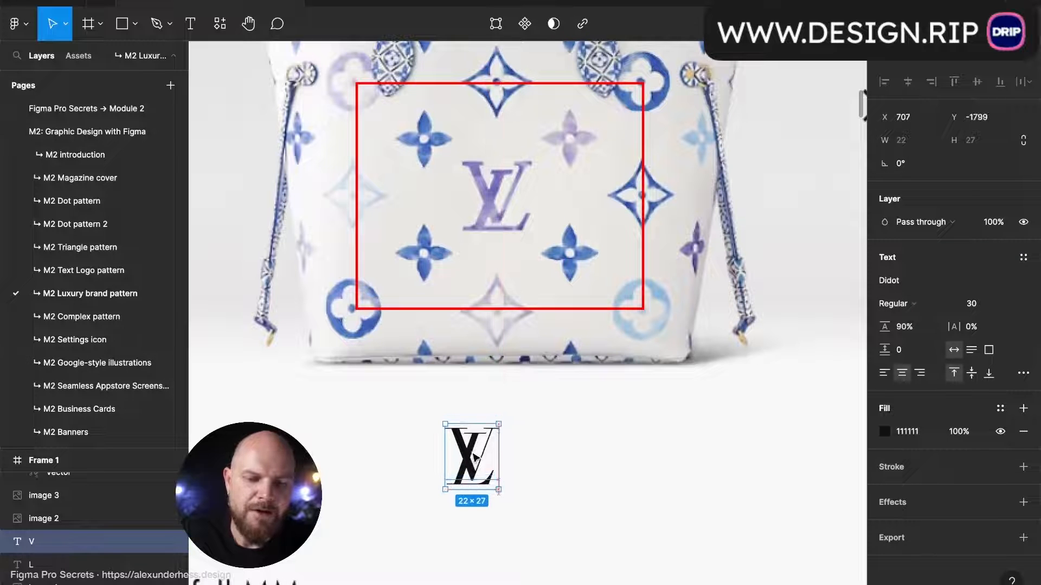
click(558, 480)
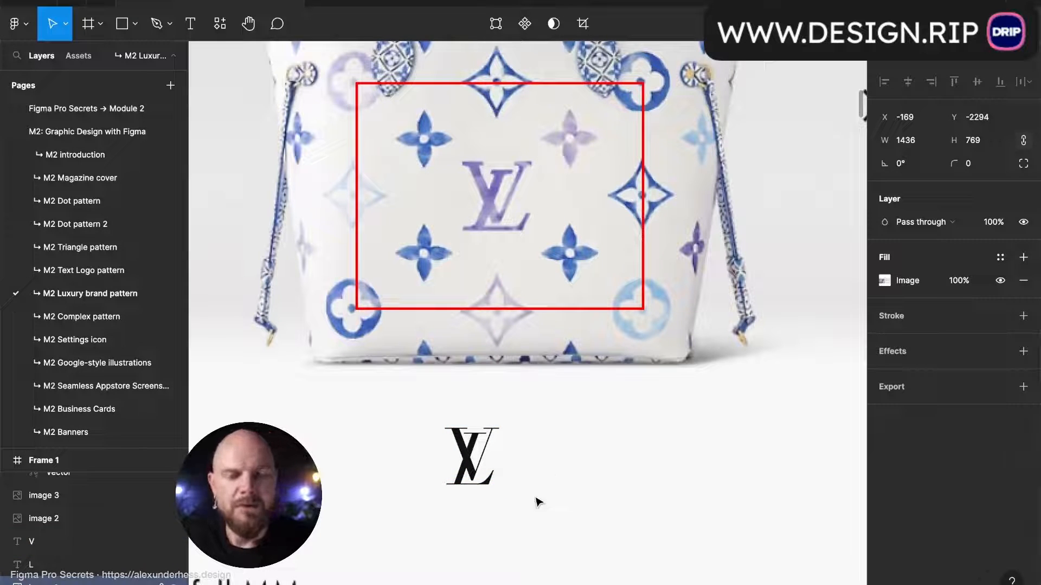
drag(518, 509, 442, 420)
key(i)
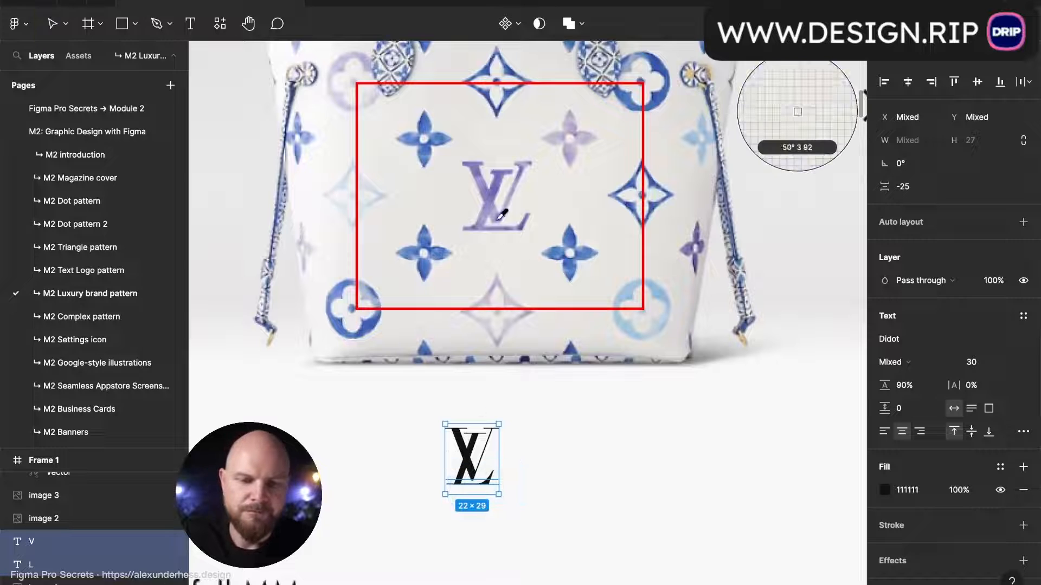
click(496, 187)
click(529, 385)
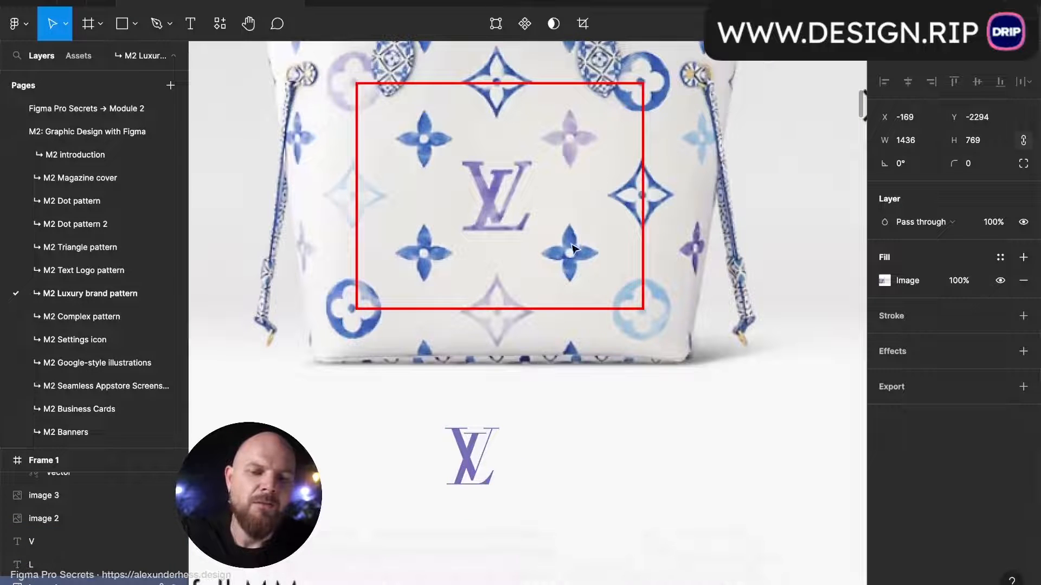
Step: Draw an ellipse of about 6 × 12 over the upper petal of the blue flower at the outlined repeat's lower right
scroll(579, 253, up, 5)
scroll(580, 252, down, 5)
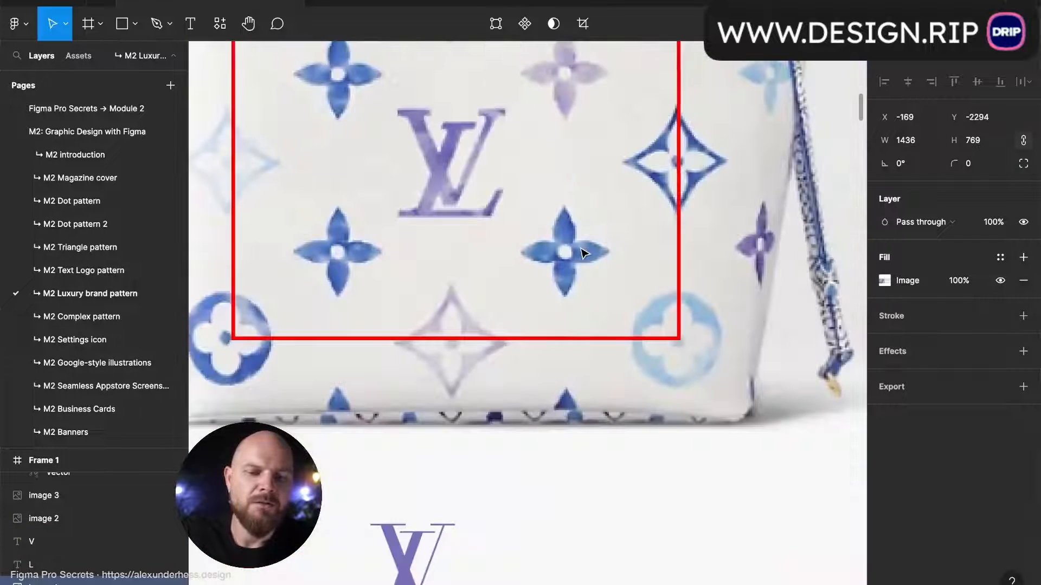
scroll(574, 216, up, 1)
key(o)
scroll(564, 229, up, 5)
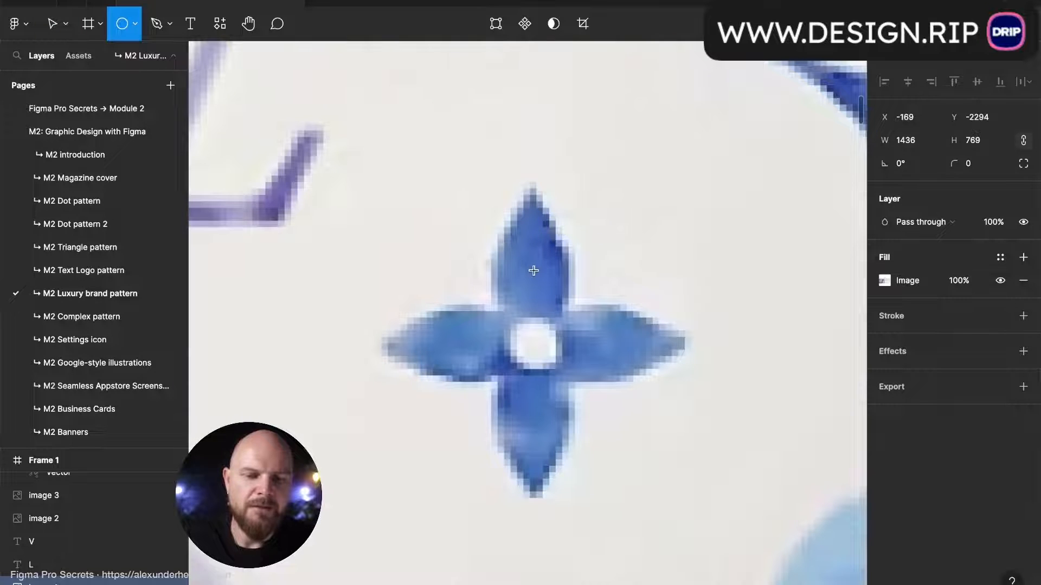
mouse_move(531, 269)
mouse_down()
mouse_move(539, 323)
mouse_move(570, 363)
mouse_move(567, 354)
mouse_up()
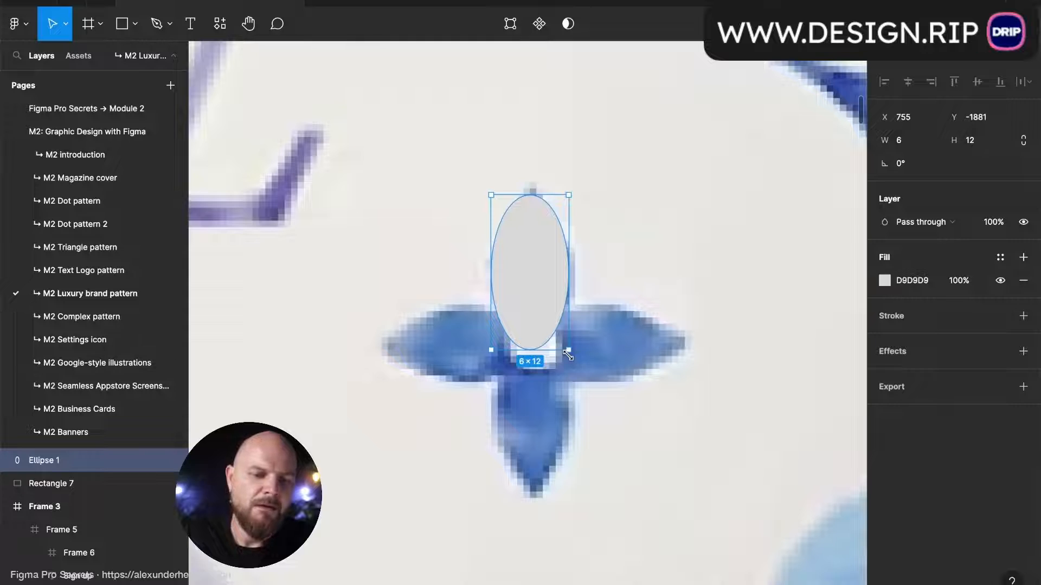
Step: Turn the ellipse's uppermost and lowermost curve points into sharp corners to form a pointed petal
key(Return)
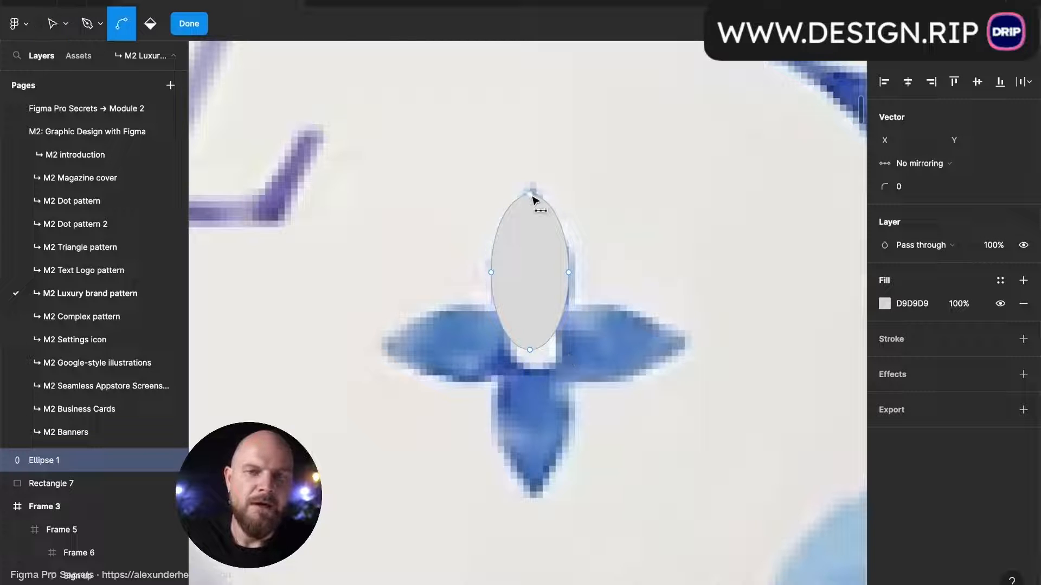
ctrl+click(532, 195)
click(530, 349)
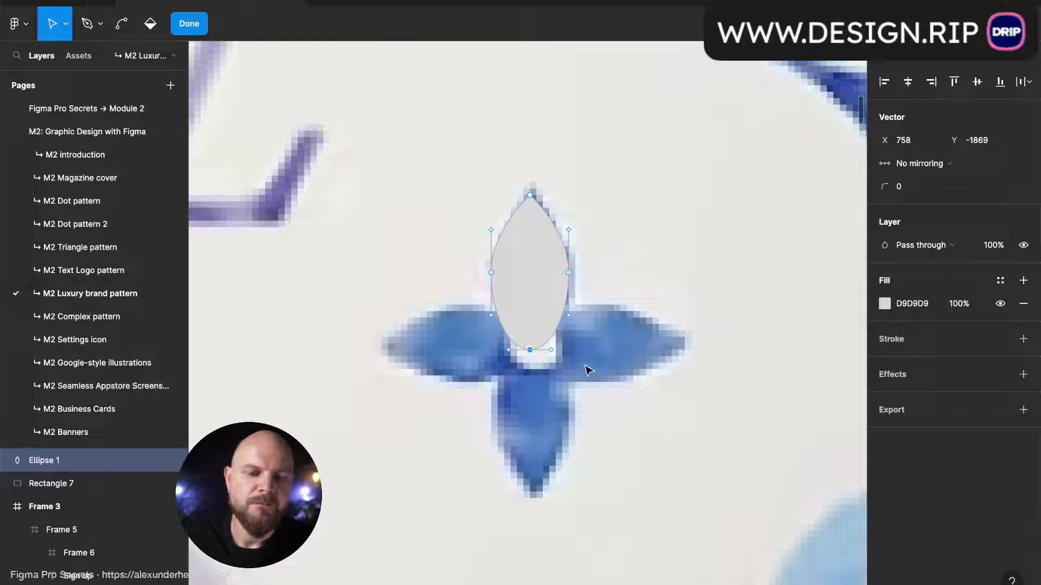
ctrl+click(530, 349)
key(Escape)
key(Escape)
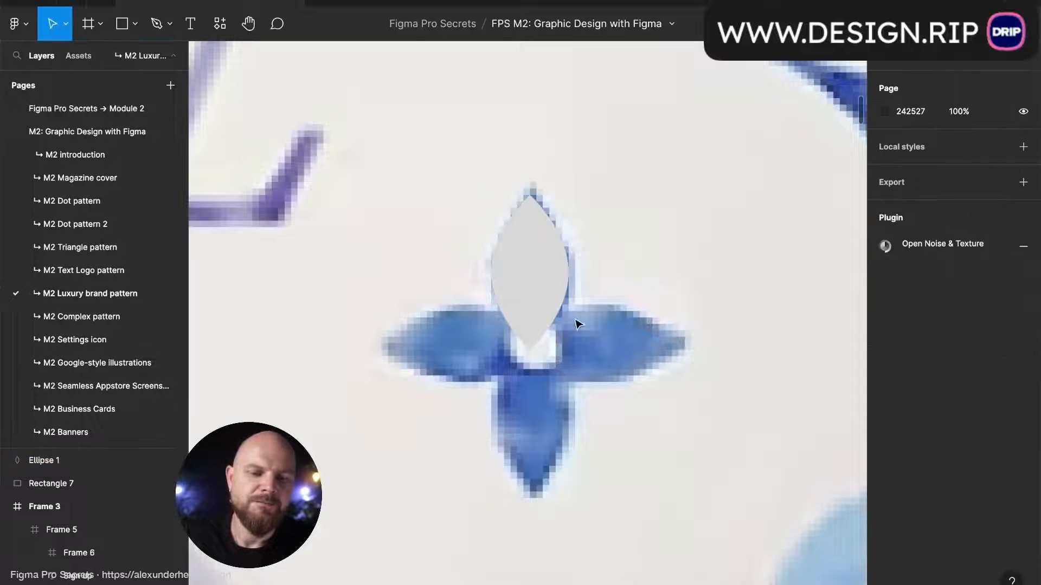
Step: Duplicate the petal, rotate the copy 180° and place it over the flower's lower petal, overlapping the original tip slightly
click(554, 277)
drag(578, 194, 573, 458)
key(ctrl+z)
key(ctrl+d)
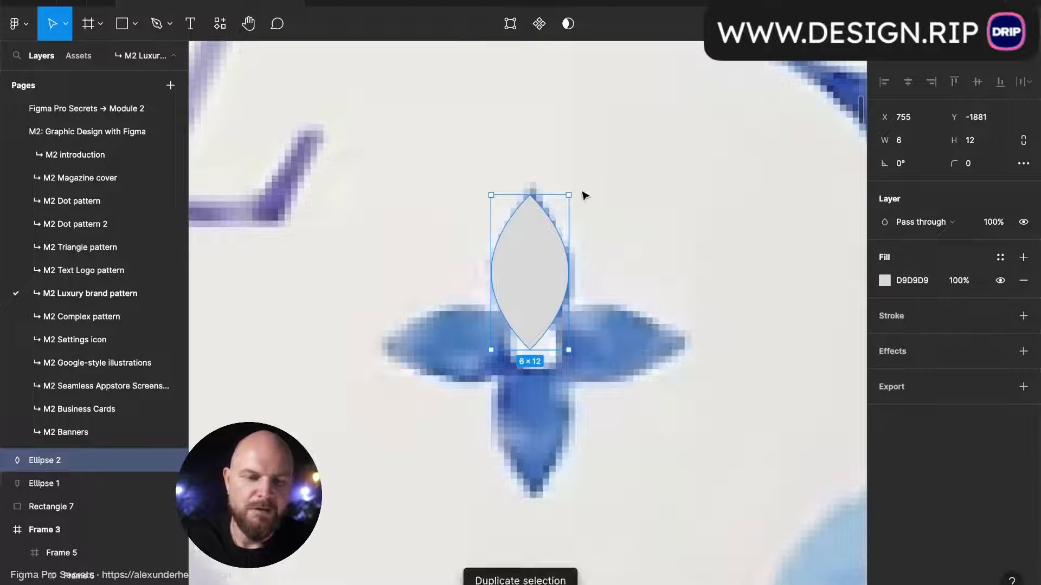
drag(574, 195, 442, 448)
drag(534, 291, 537, 411)
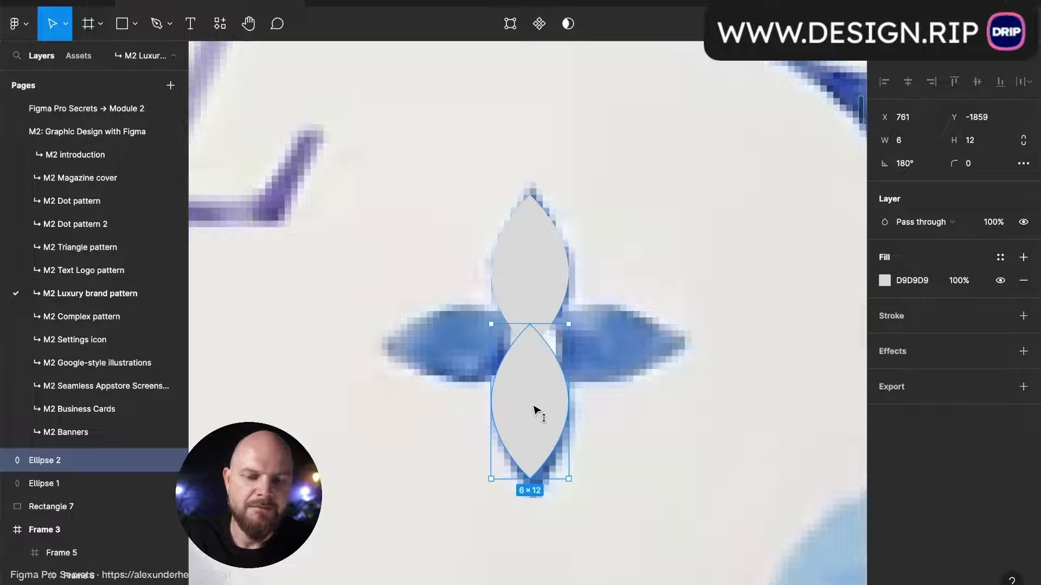
Step: Duplicate the two petals, rotate the copies into a horizontal pair and flatten all four petals into one vector
shift+click(544, 283)
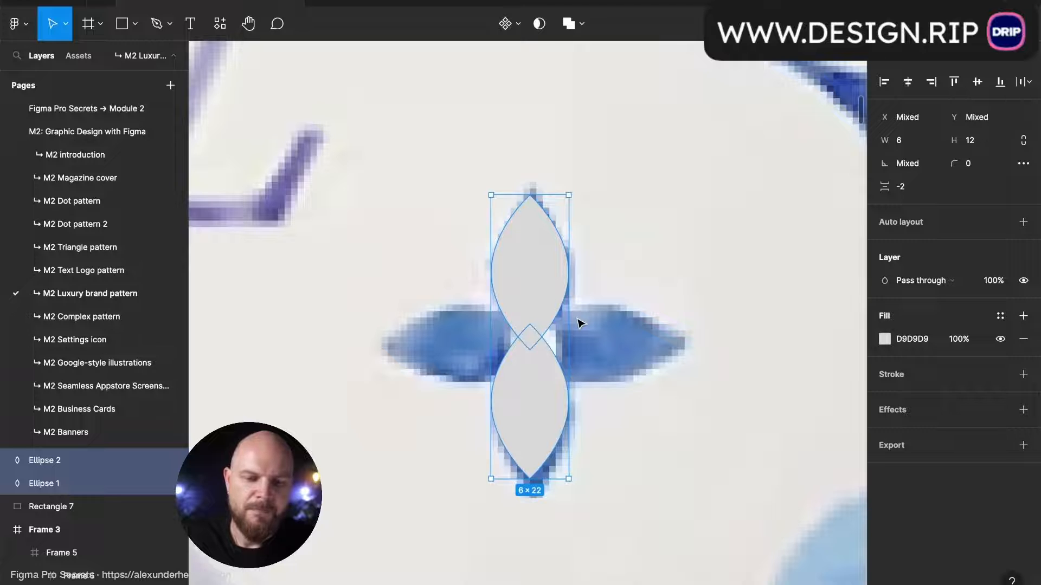
key(ctrl+d)
drag(569, 186, 405, 299)
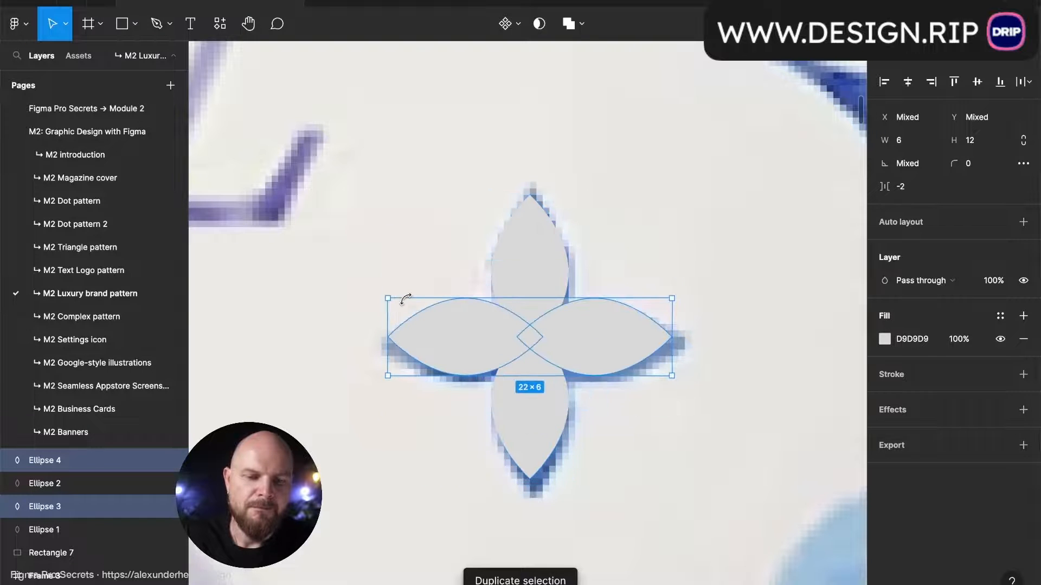
shift+click(558, 274)
shift+click(559, 394)
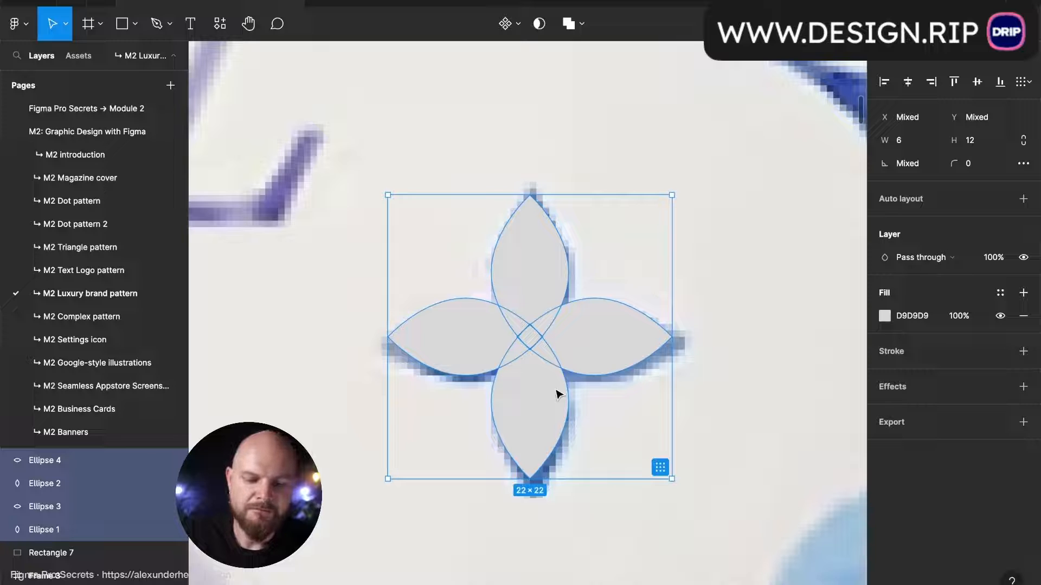
key(ctrl+e)
Step: Draw a small circle at the flower's centre and subtract it from the petals
key(o)
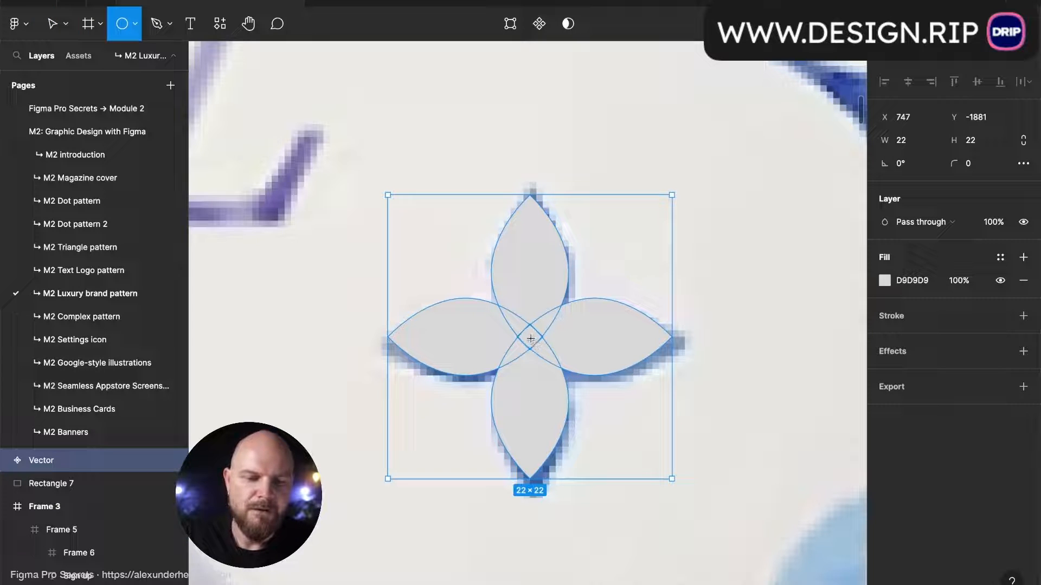
drag(531, 339, 556, 364)
shift+click(574, 339)
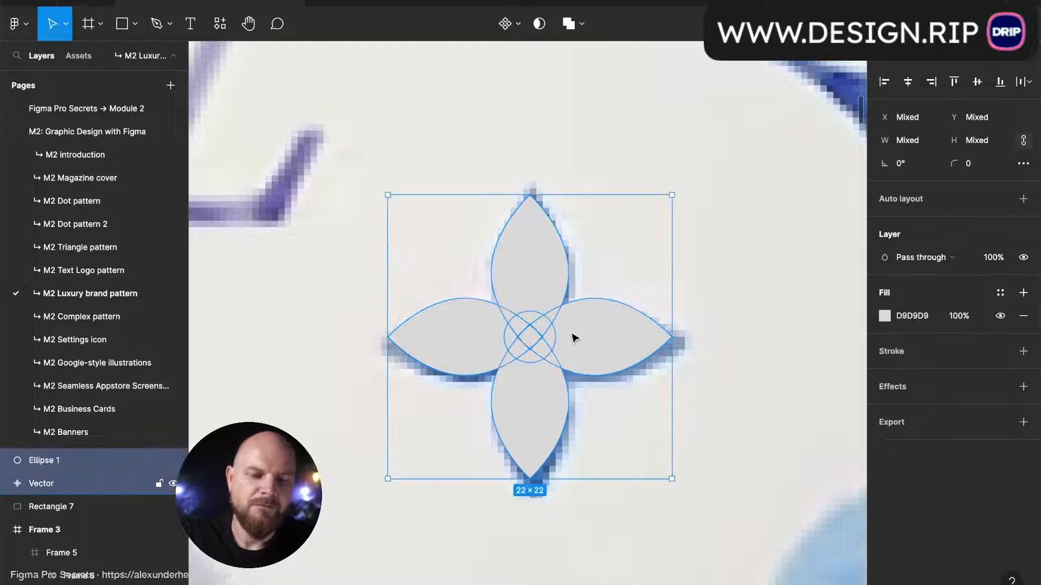
click(581, 24)
click(590, 75)
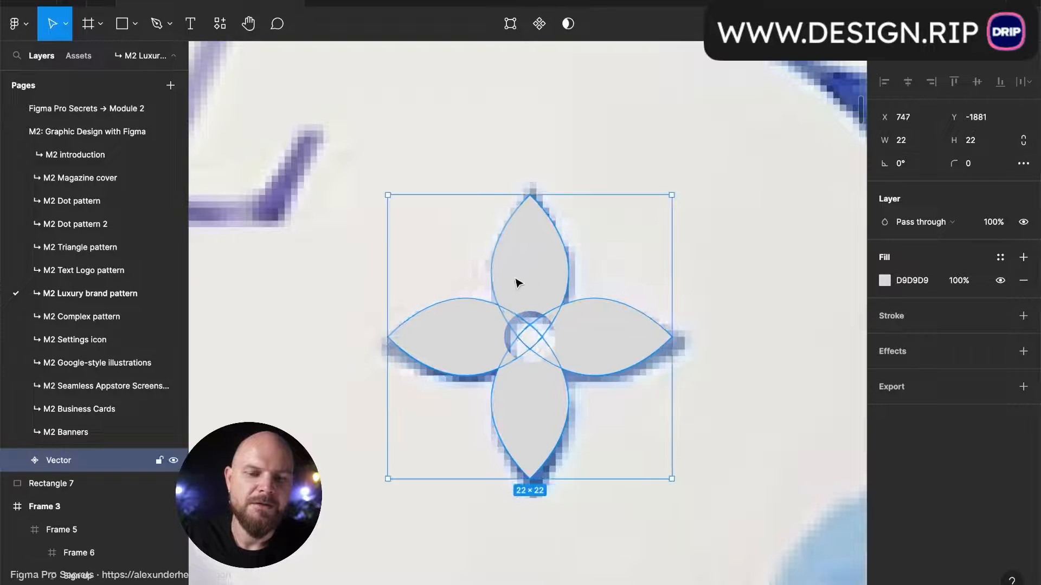
drag(515, 283, 662, 284)
key(i)
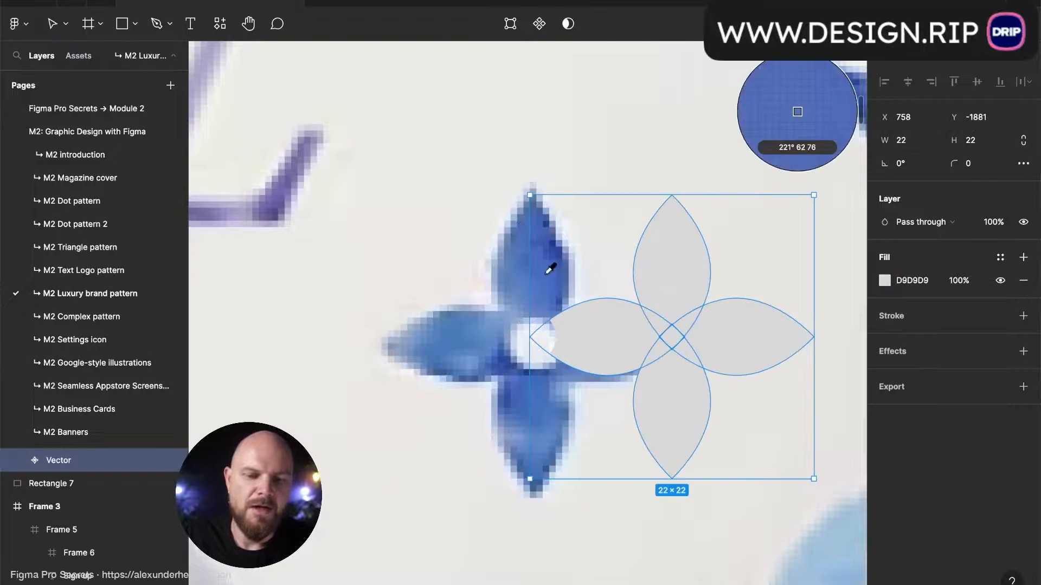
click(549, 269)
key(Escape)
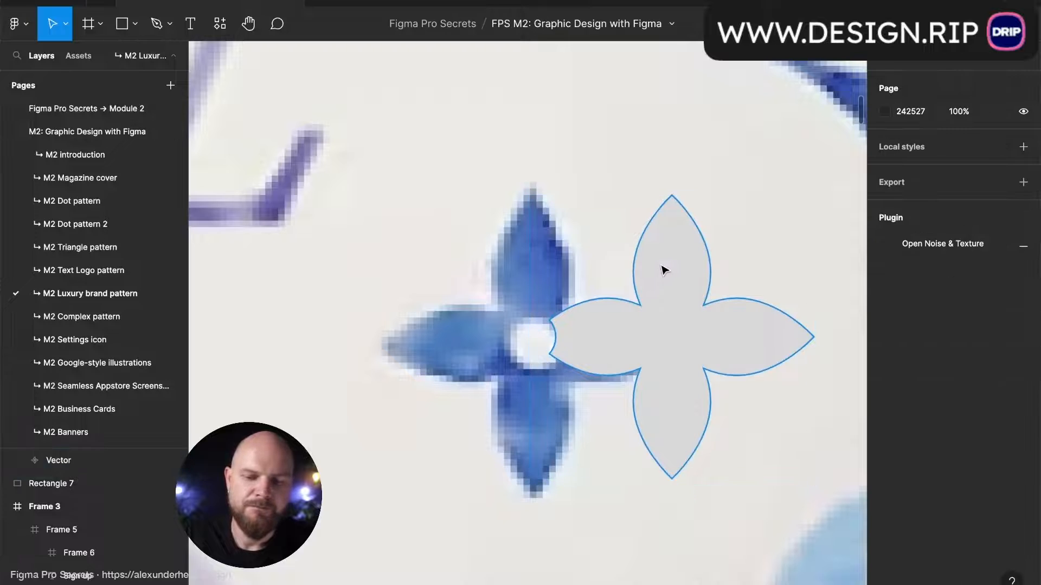
click(662, 270)
key(ctrl+z)
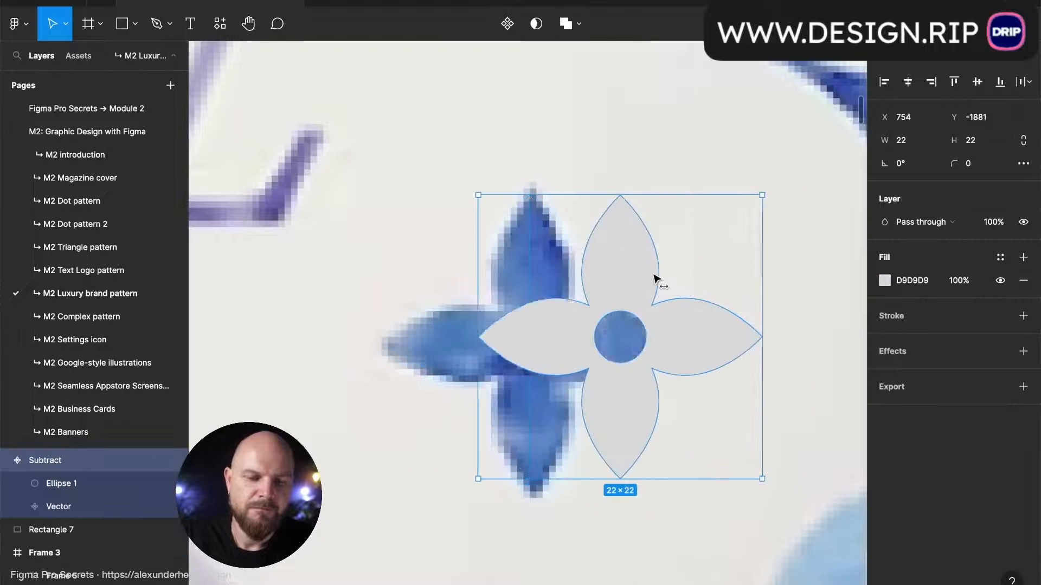
Step: Move the whole subtracted flower beside the tote's blue flower and fill it with the blue 456AB6 sampled from a petal
drag(653, 279, 679, 281)
key(i)
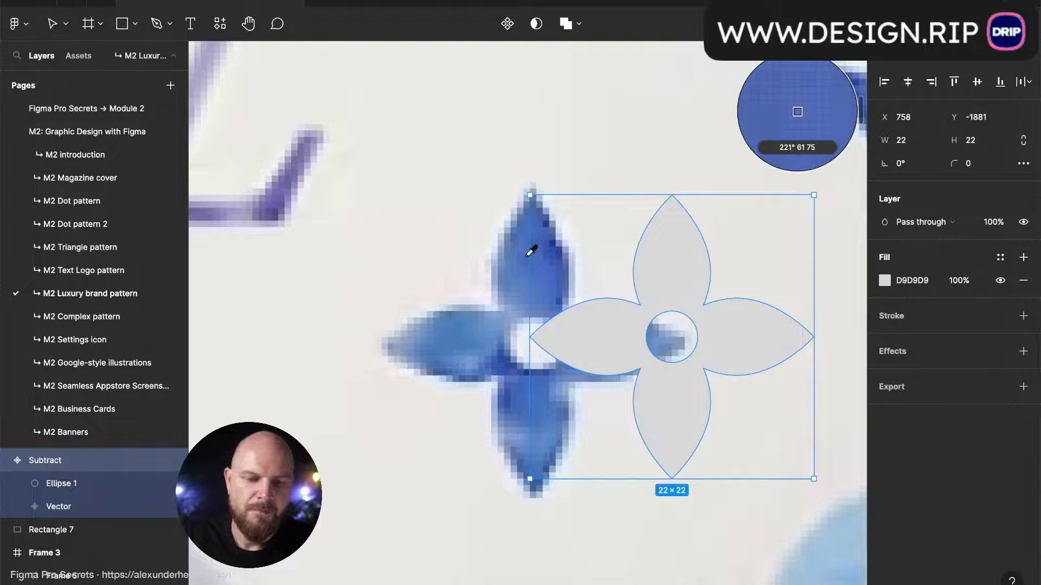
click(532, 251)
click(576, 163)
Step: Move the blue vector flower to the empty area below the tote, beside the LV letters
scroll(576, 163, down, 5)
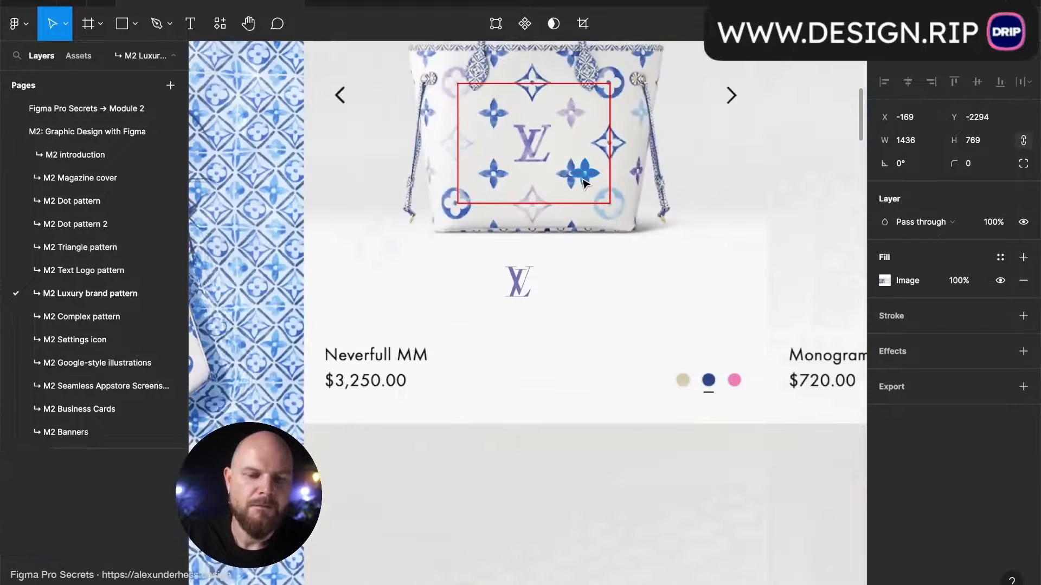
click(582, 180)
drag(583, 180, 558, 314)
click(565, 272)
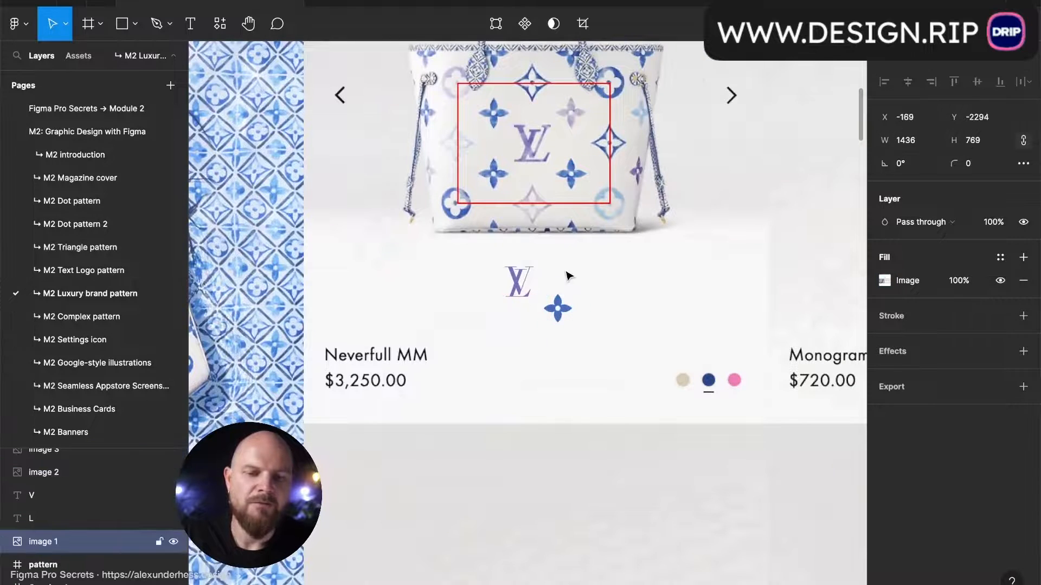
Step: Duplicate the blue flower to its right, level with the original
scroll(567, 277, up, 5)
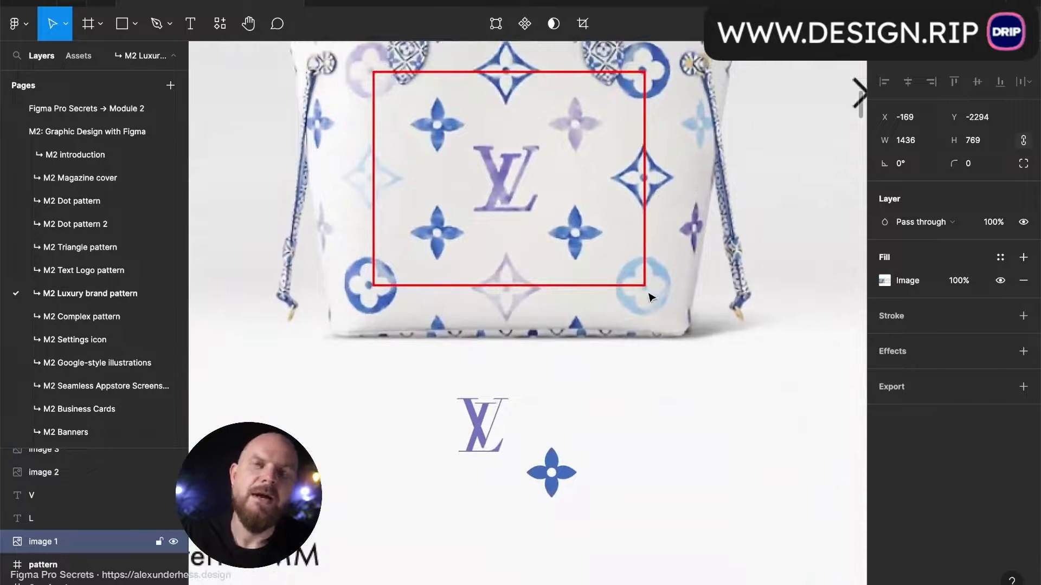
scroll(548, 450, up, 3)
click(552, 480)
click(606, 455)
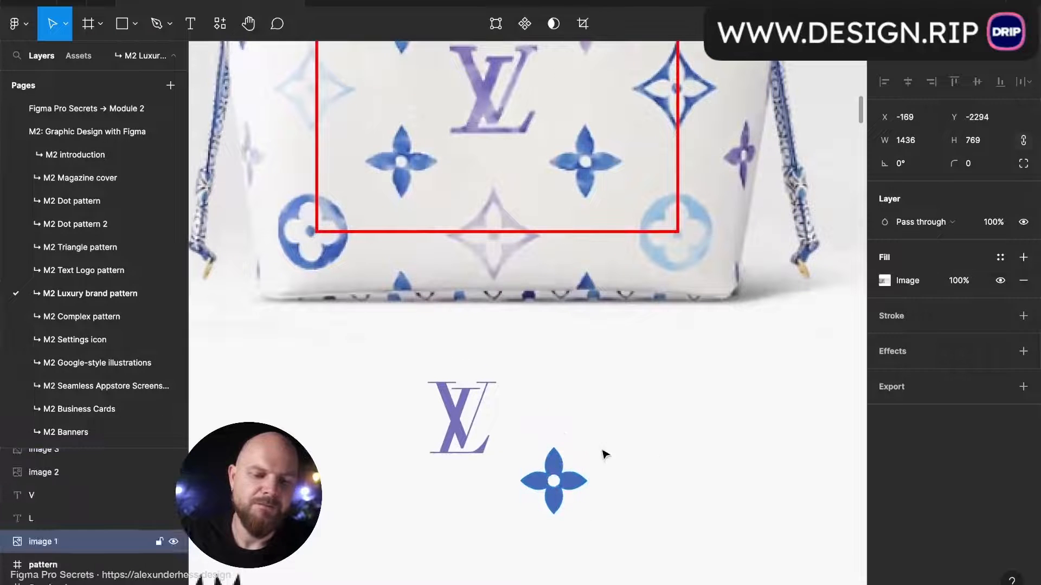
click(557, 467)
drag(558, 467, 678, 465)
scroll(680, 466, right, 2)
scroll(680, 467, down, 1)
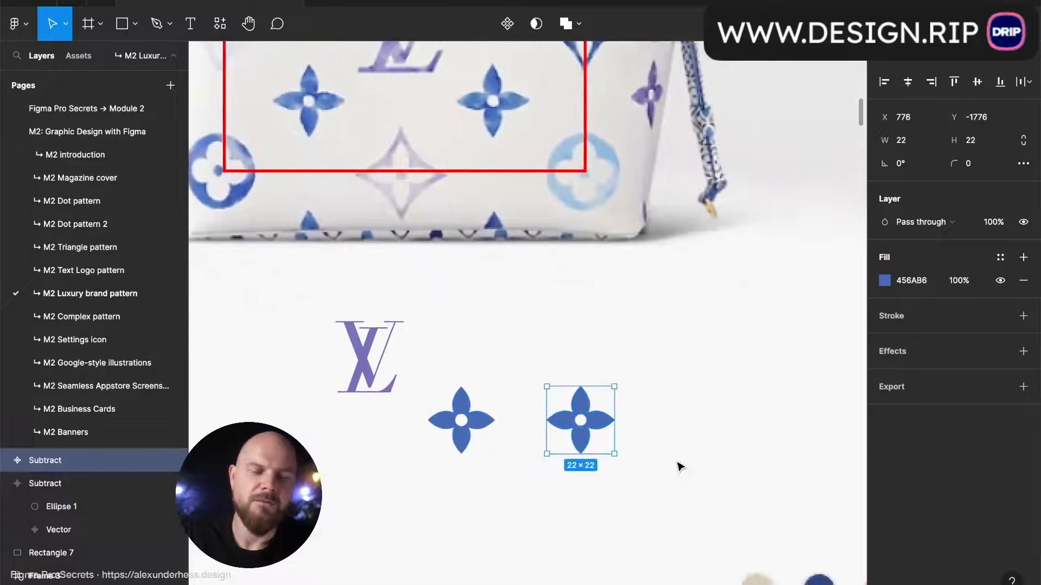
Step: Draw a star of about 26 × 26 centred on the flower copy, with 4 points and a 55% ratio
scroll(612, 442, up, 4)
click(135, 24)
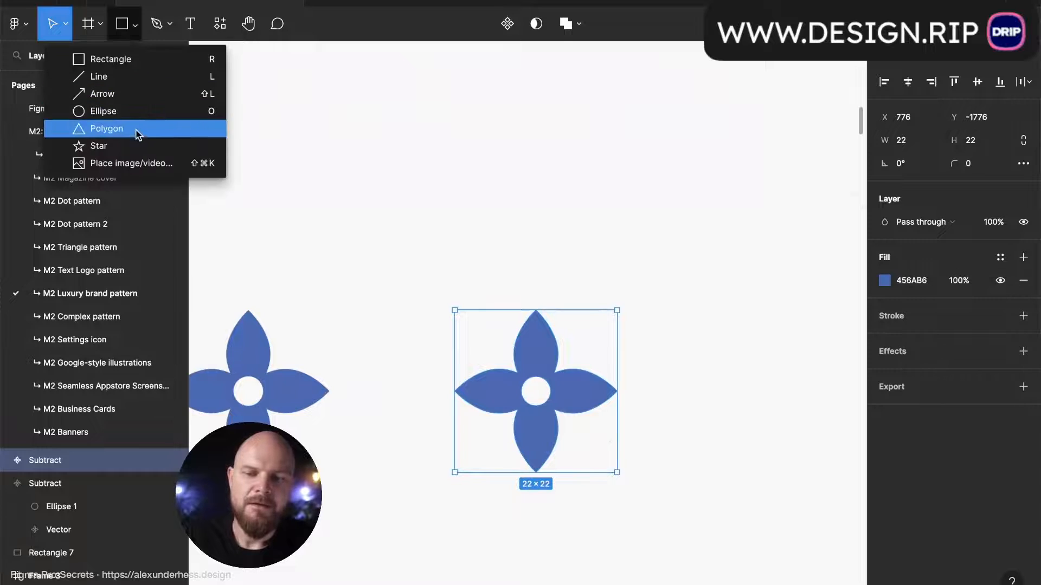
click(134, 147)
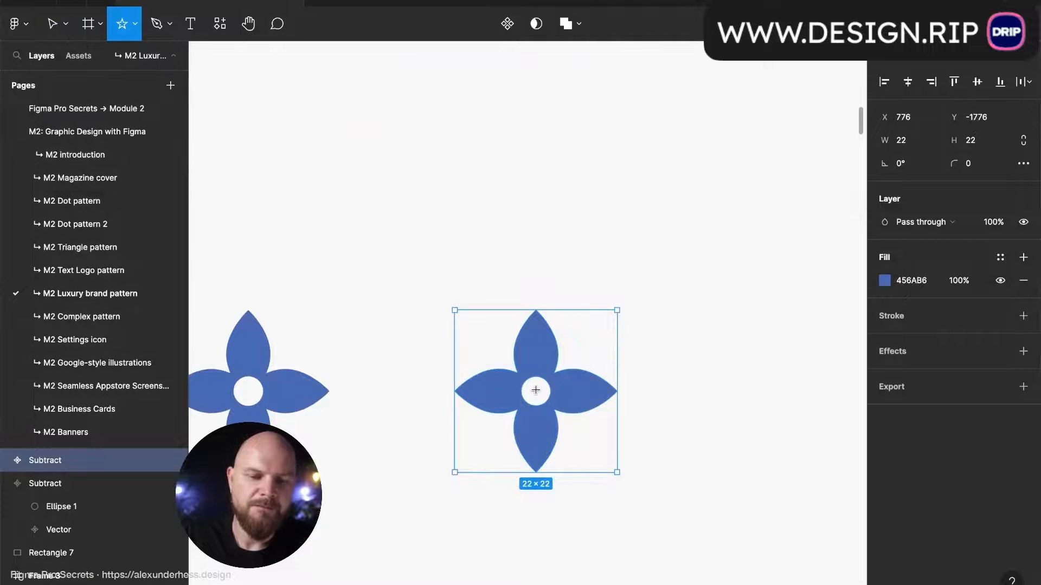
drag(536, 390, 612, 486)
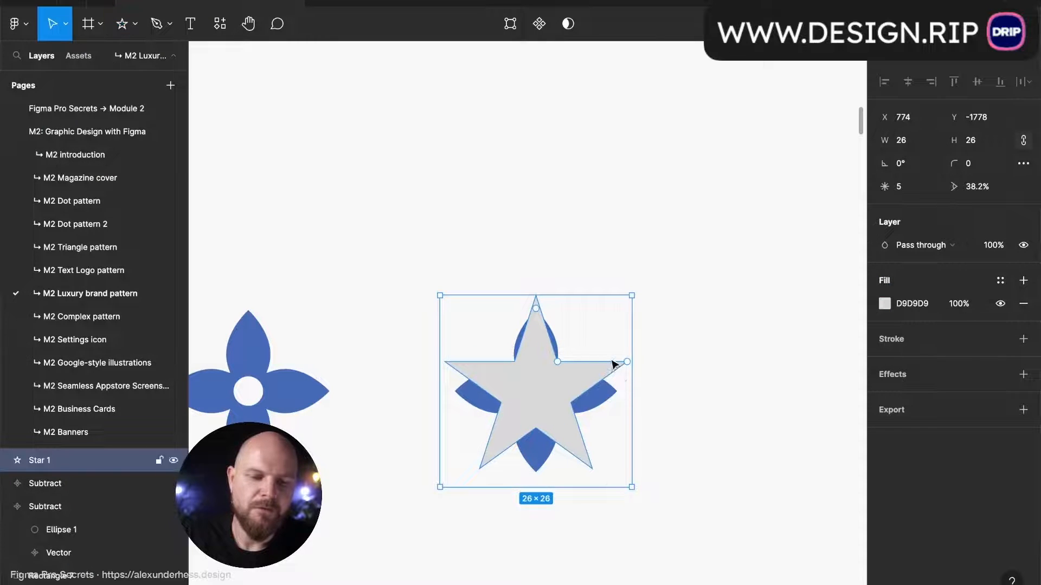
drag(626, 364, 629, 401)
scroll(569, 371, up, 3)
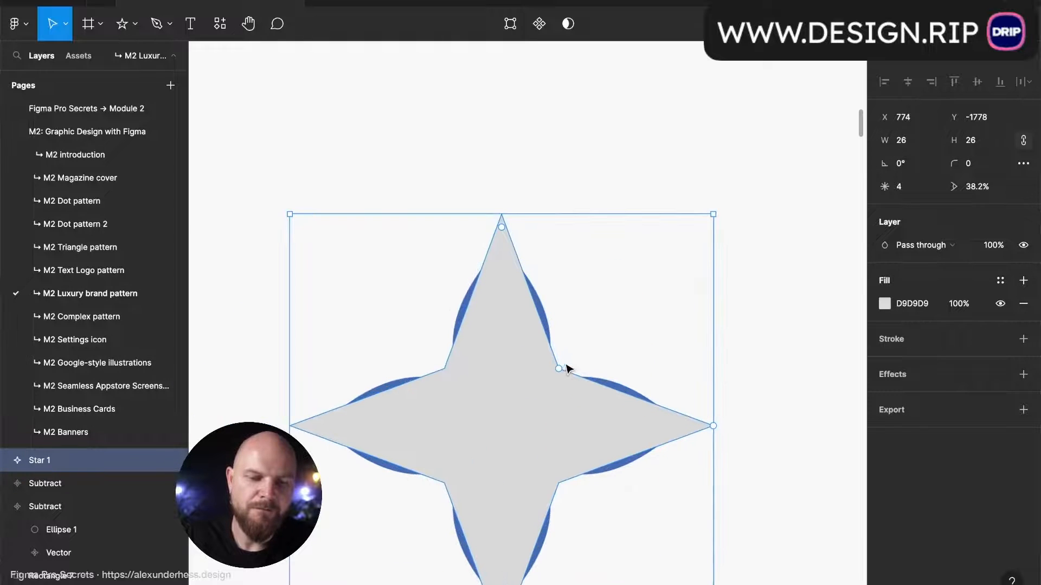
drag(566, 367, 589, 349)
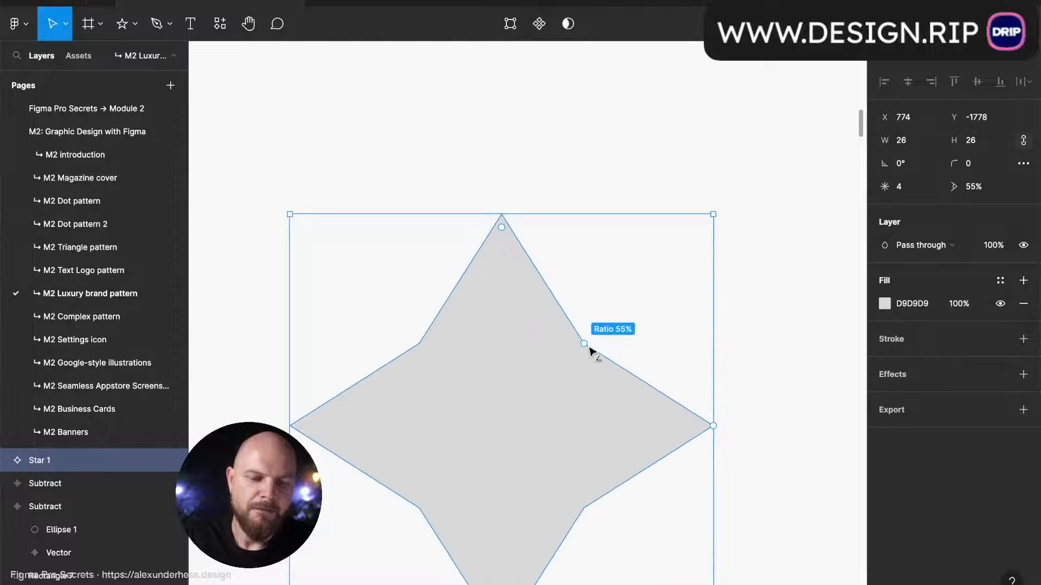
Step: Round the four inner corners of the star while keeping its outer points sharp
key(Return)
drag(373, 304, 662, 584)
drag(883, 187, 911, 196)
click(681, 237)
click(537, 365)
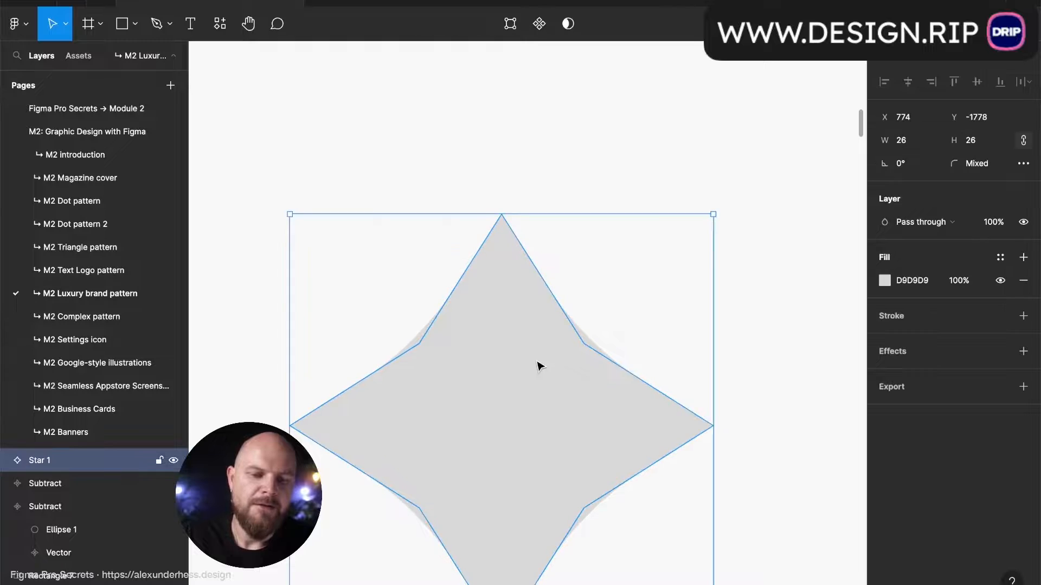
Step: Combine the rounded star and the flower copy beneath it into one shape with the Exclude boolean operation
scroll(537, 364, down, 5)
scroll(334, 389, up, 1)
scroll(337, 391, down, 3)
scroll(339, 392, left, 3)
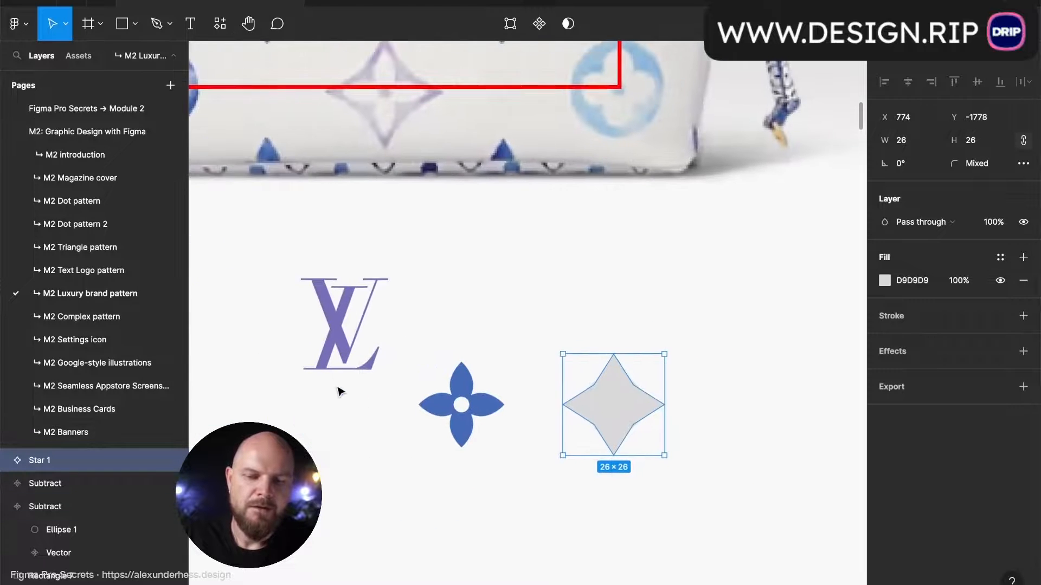
shift+click(74, 483)
scroll(599, 425, down, 2)
scroll(596, 429, up, 5)
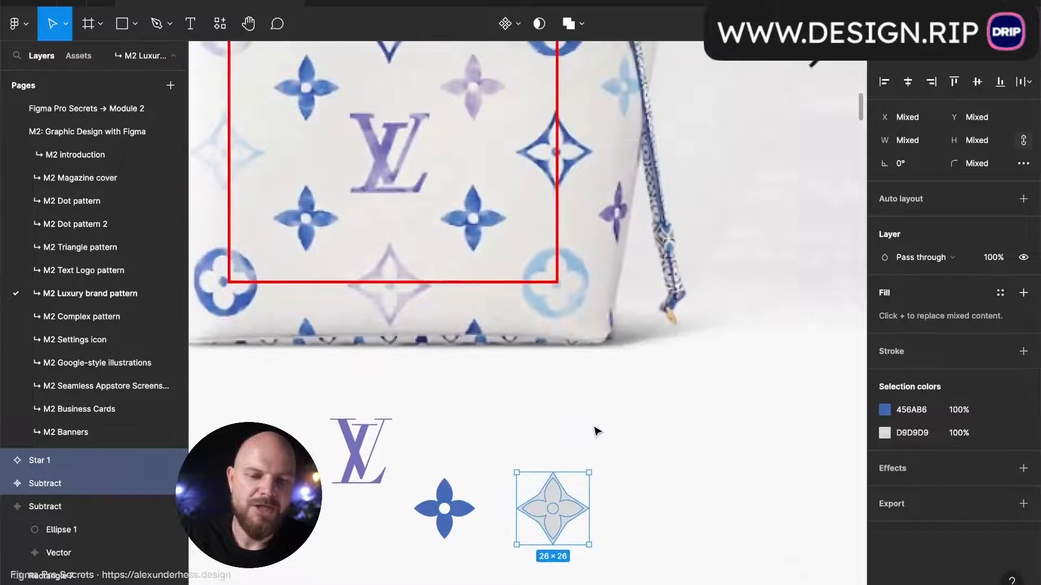
click(580, 24)
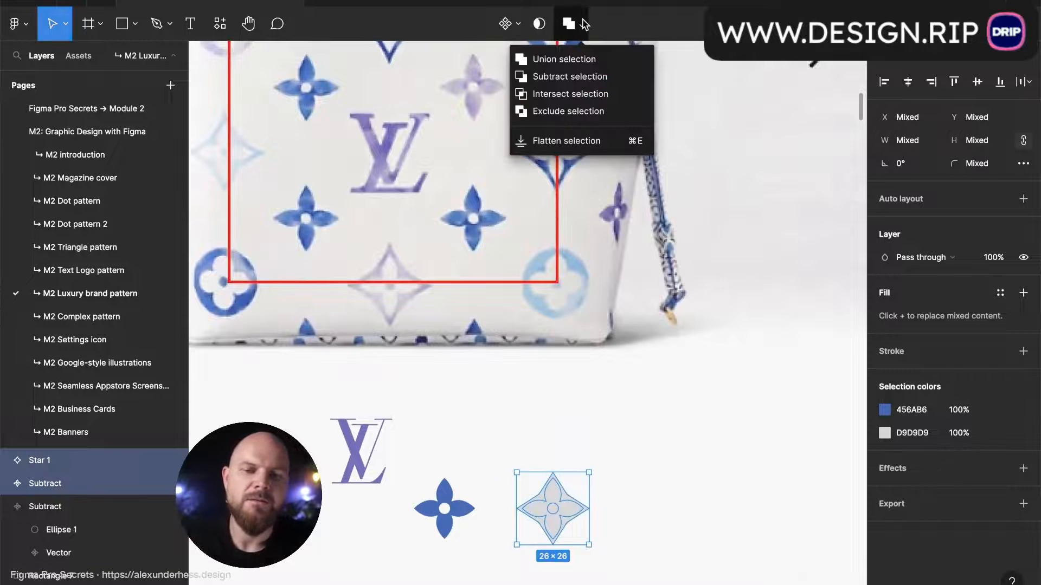
click(591, 111)
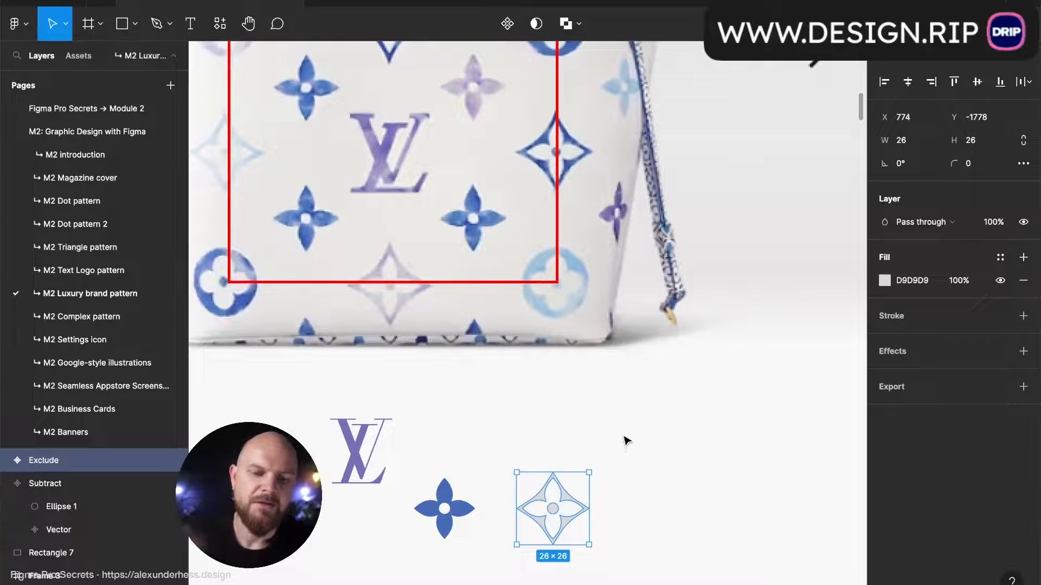
Step: Fill the excluded star-and-flower motif with the dark blue sampled from the matching star motif on the tote
key(i)
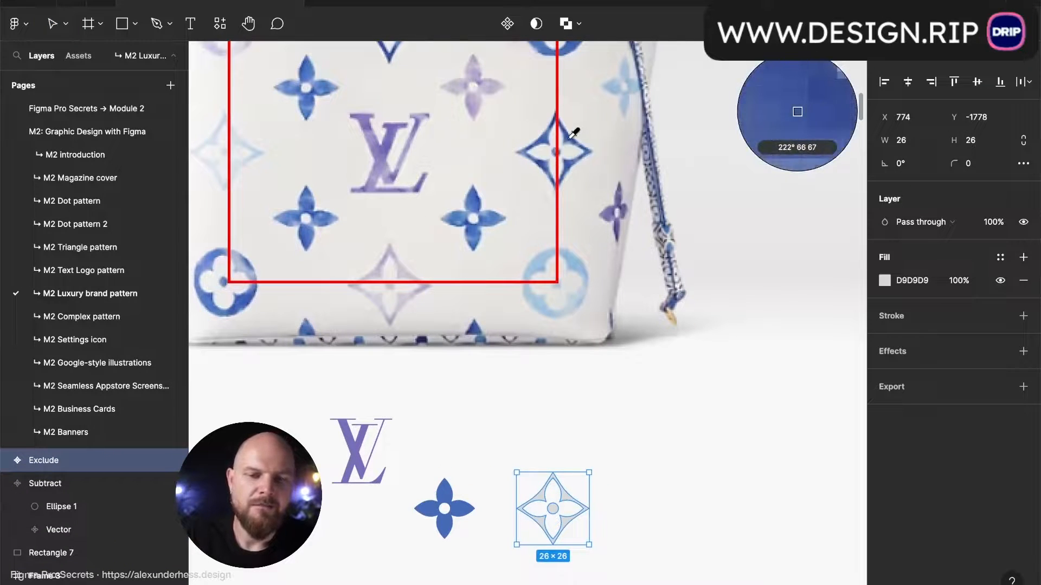
click(586, 147)
click(686, 324)
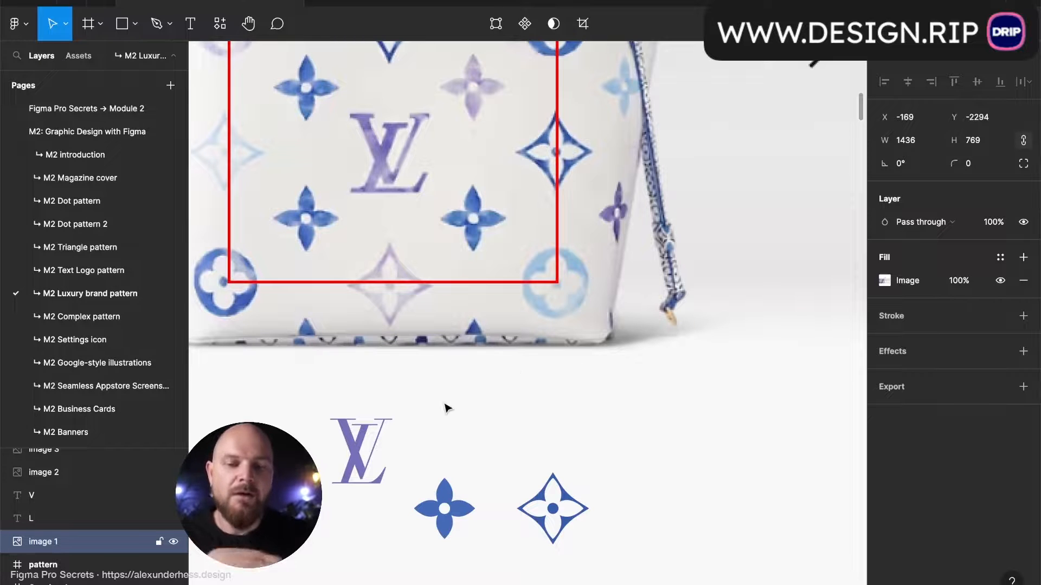
Step: Draw a new frame of about 888 × 729 on the empty canvas to the right of the Louis Vuitton page screenshot
scroll(487, 352, left, 3)
scroll(509, 432, down, 5)
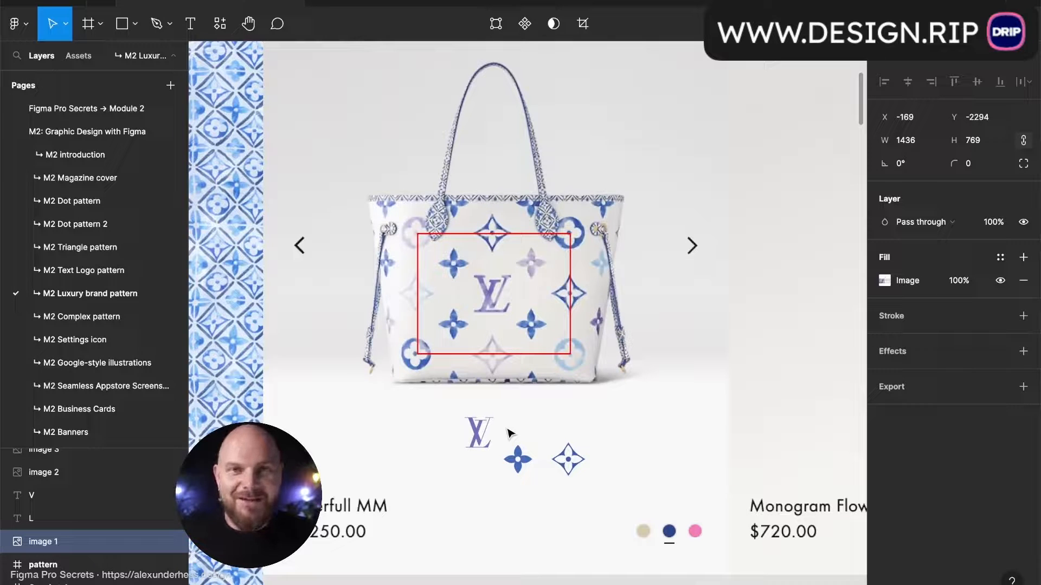
scroll(509, 432, down, 5)
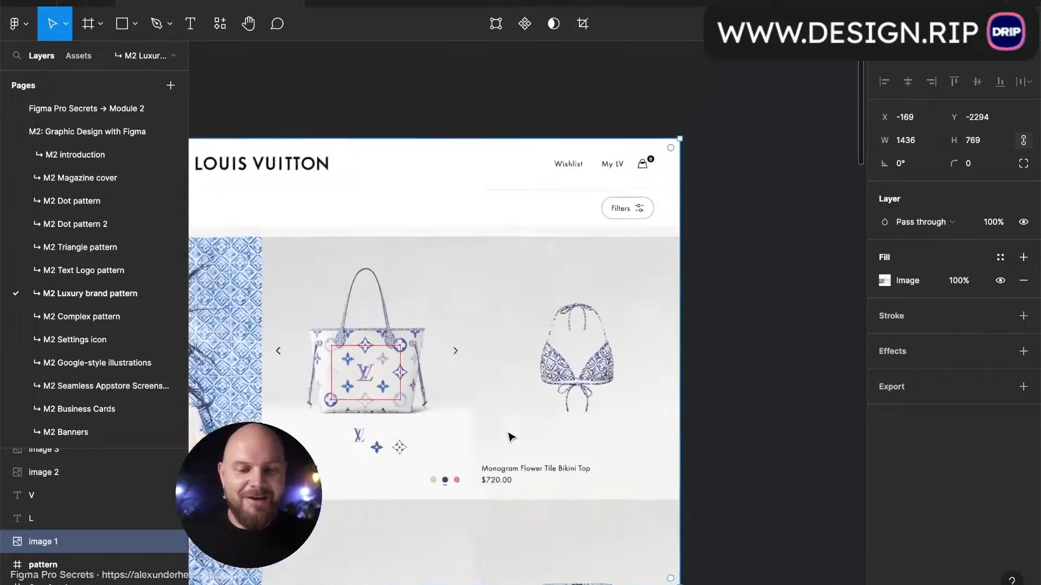
scroll(511, 432, right, 5)
key(f)
drag(529, 192, 1030, 580)
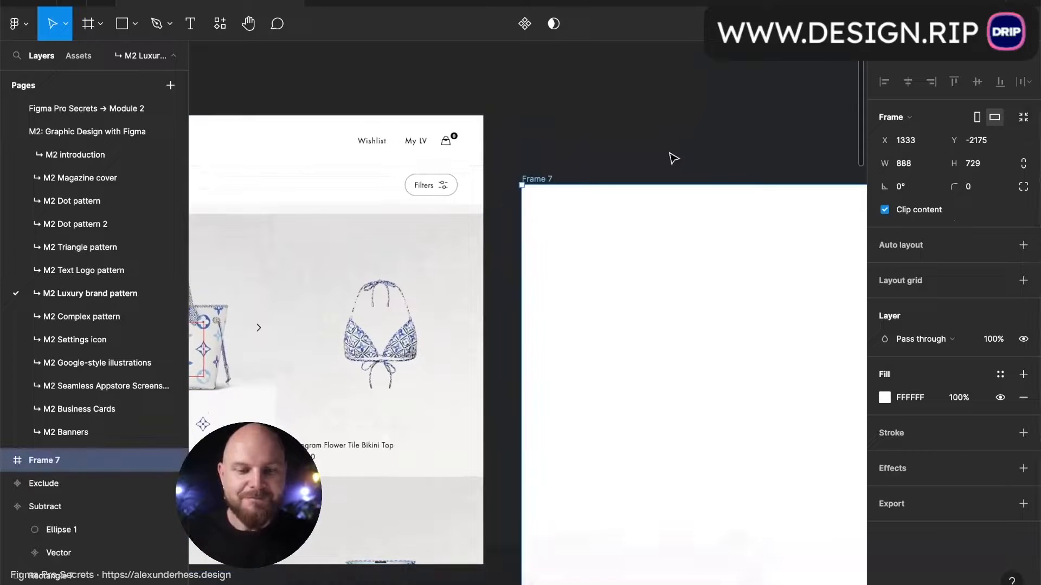
scroll(532, 206, left, 3)
scroll(532, 206, down, 2)
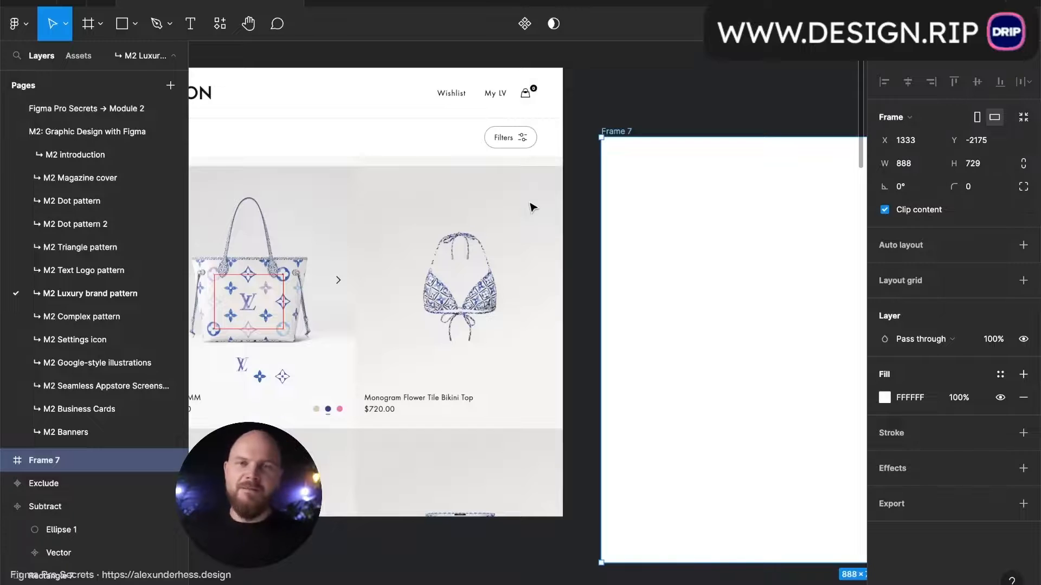
key(shift+2)
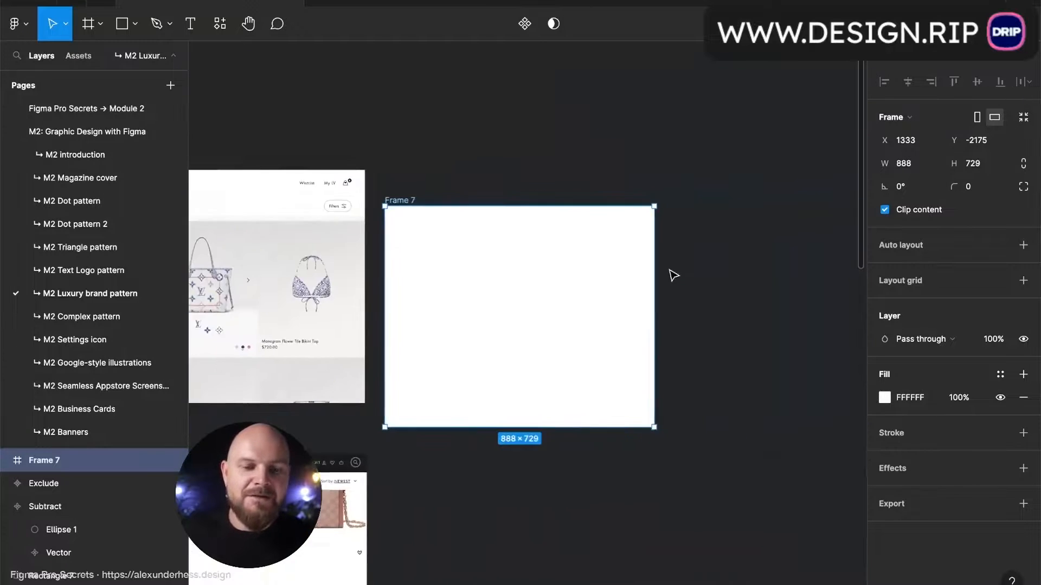